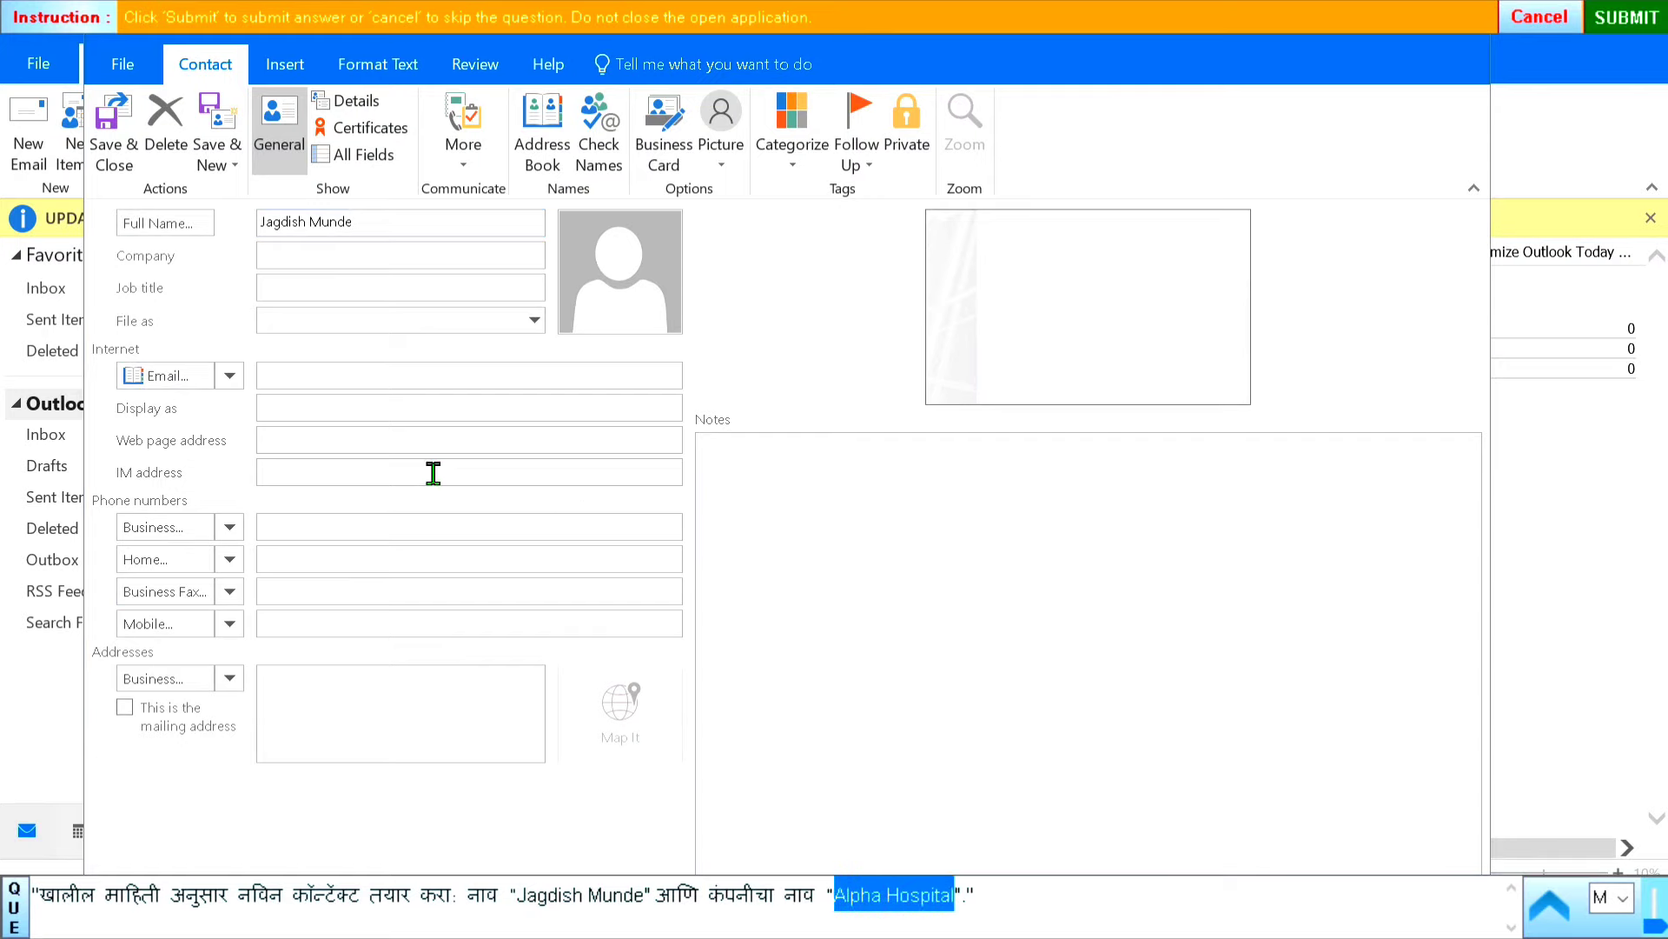
Step: Set the new contact's company to Alpha Hospital, save and close the contact, and submit the answer
{"action": "left_click", "coordinate": [282, 253]}
{"action": "type", "text": "Alpha Hospital"}
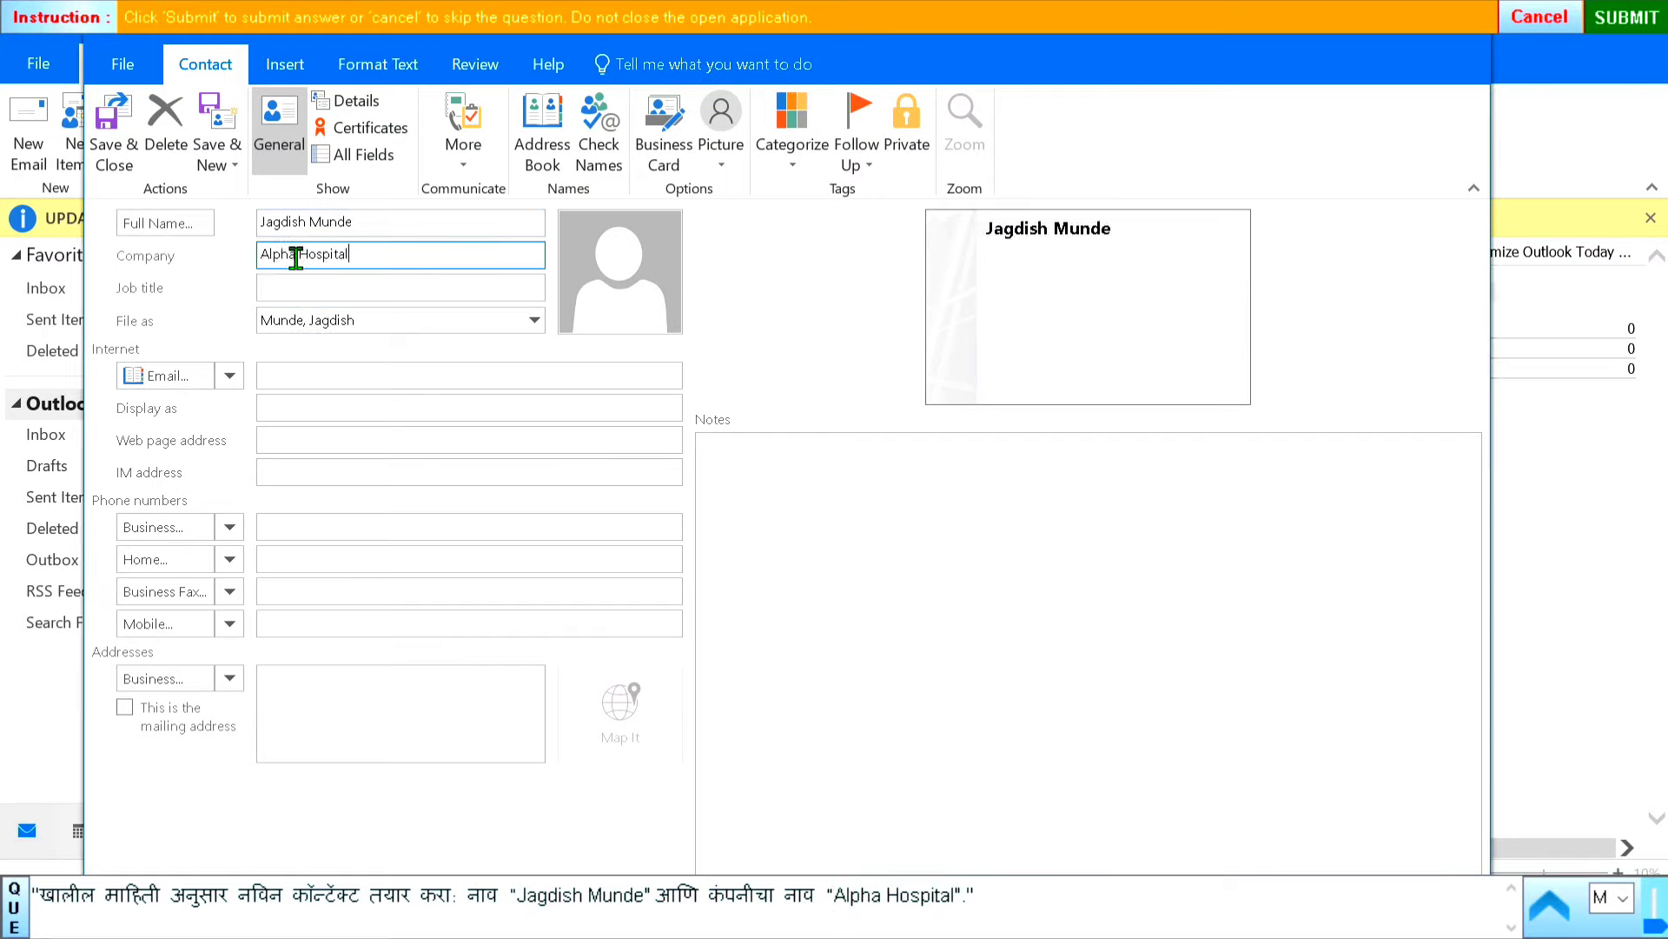
{"action": "left_click", "coordinate": [113, 159]}
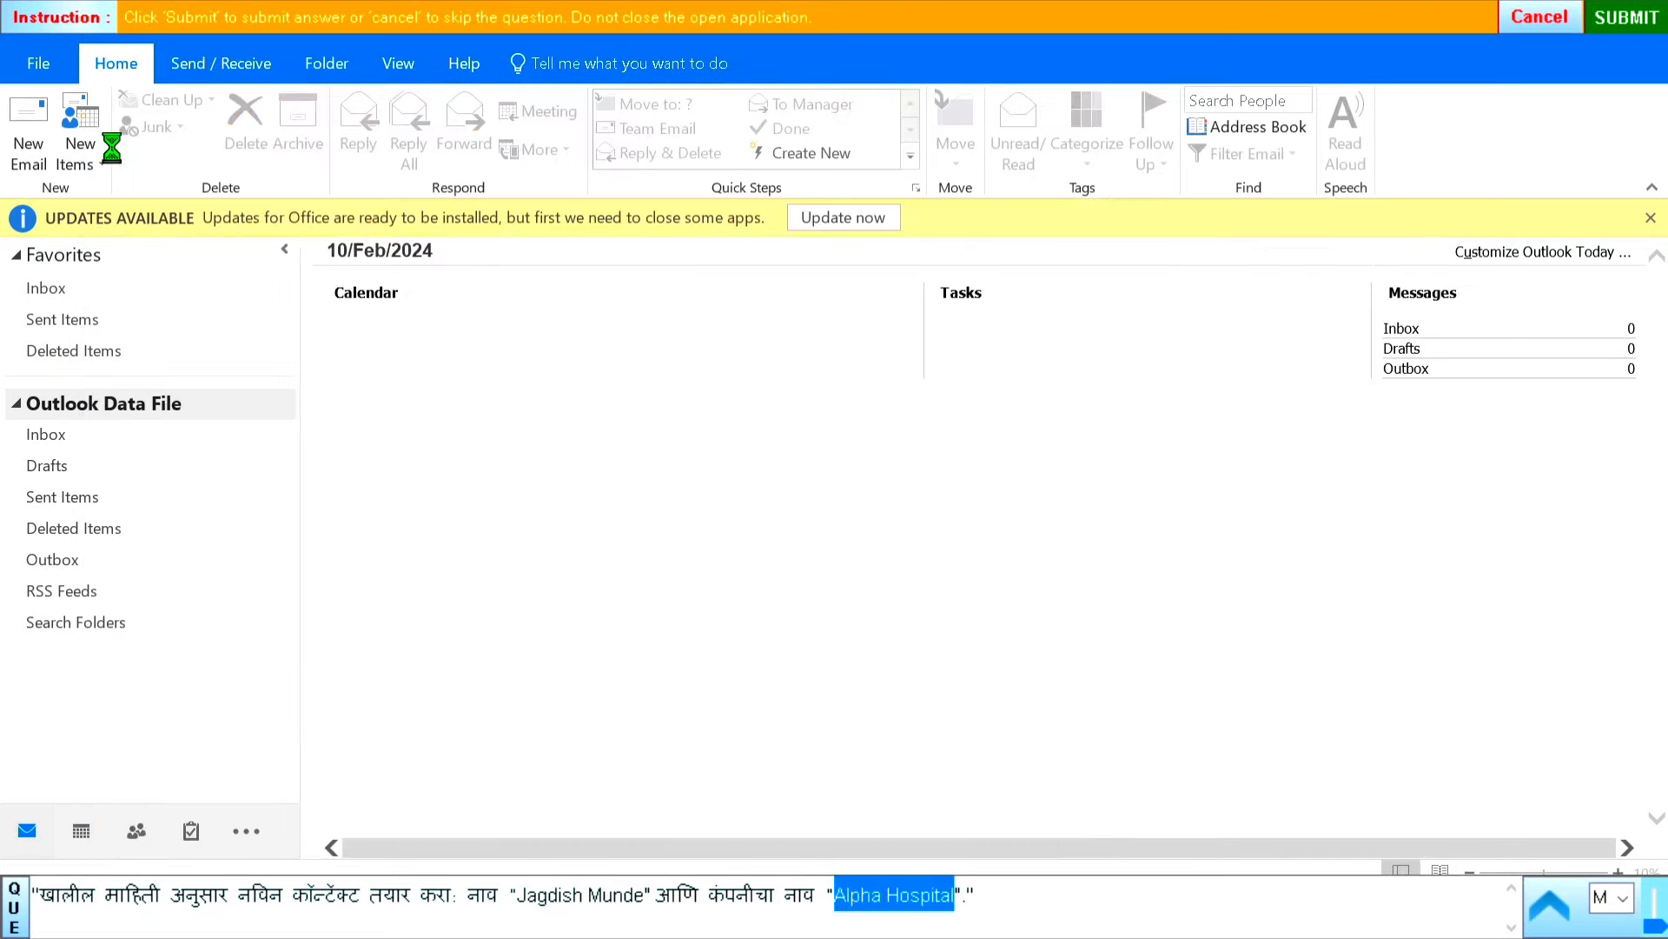
{"action": "left_click", "coordinate": [1626, 18]}
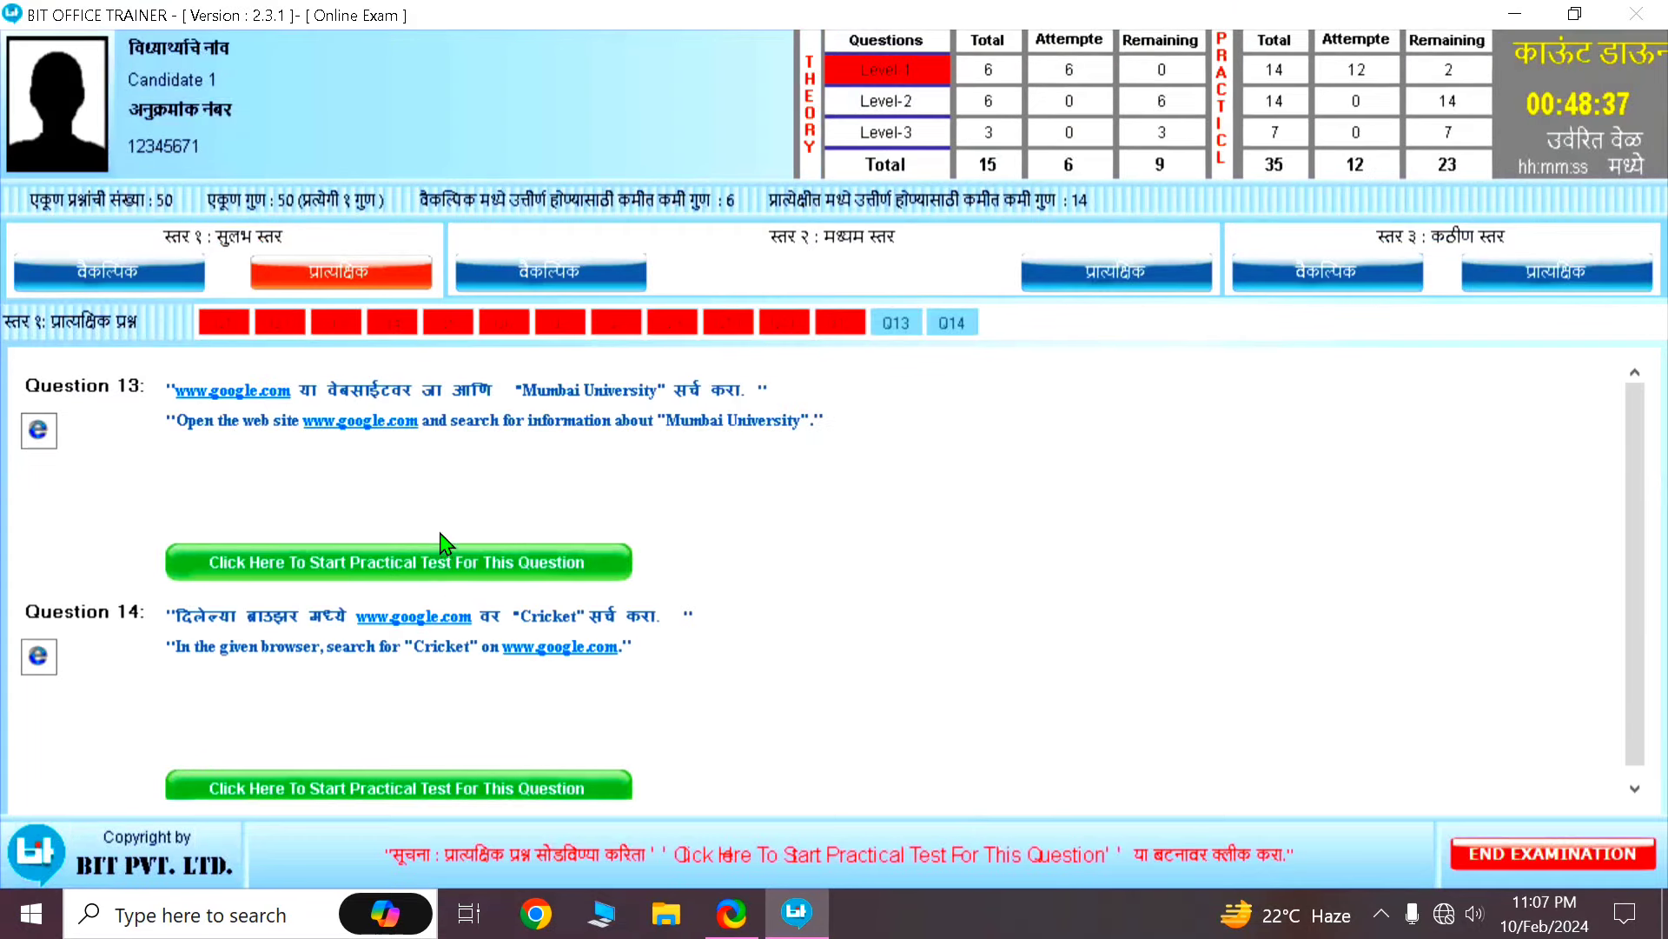
{"action": "left_click", "coordinate": [434, 566]}
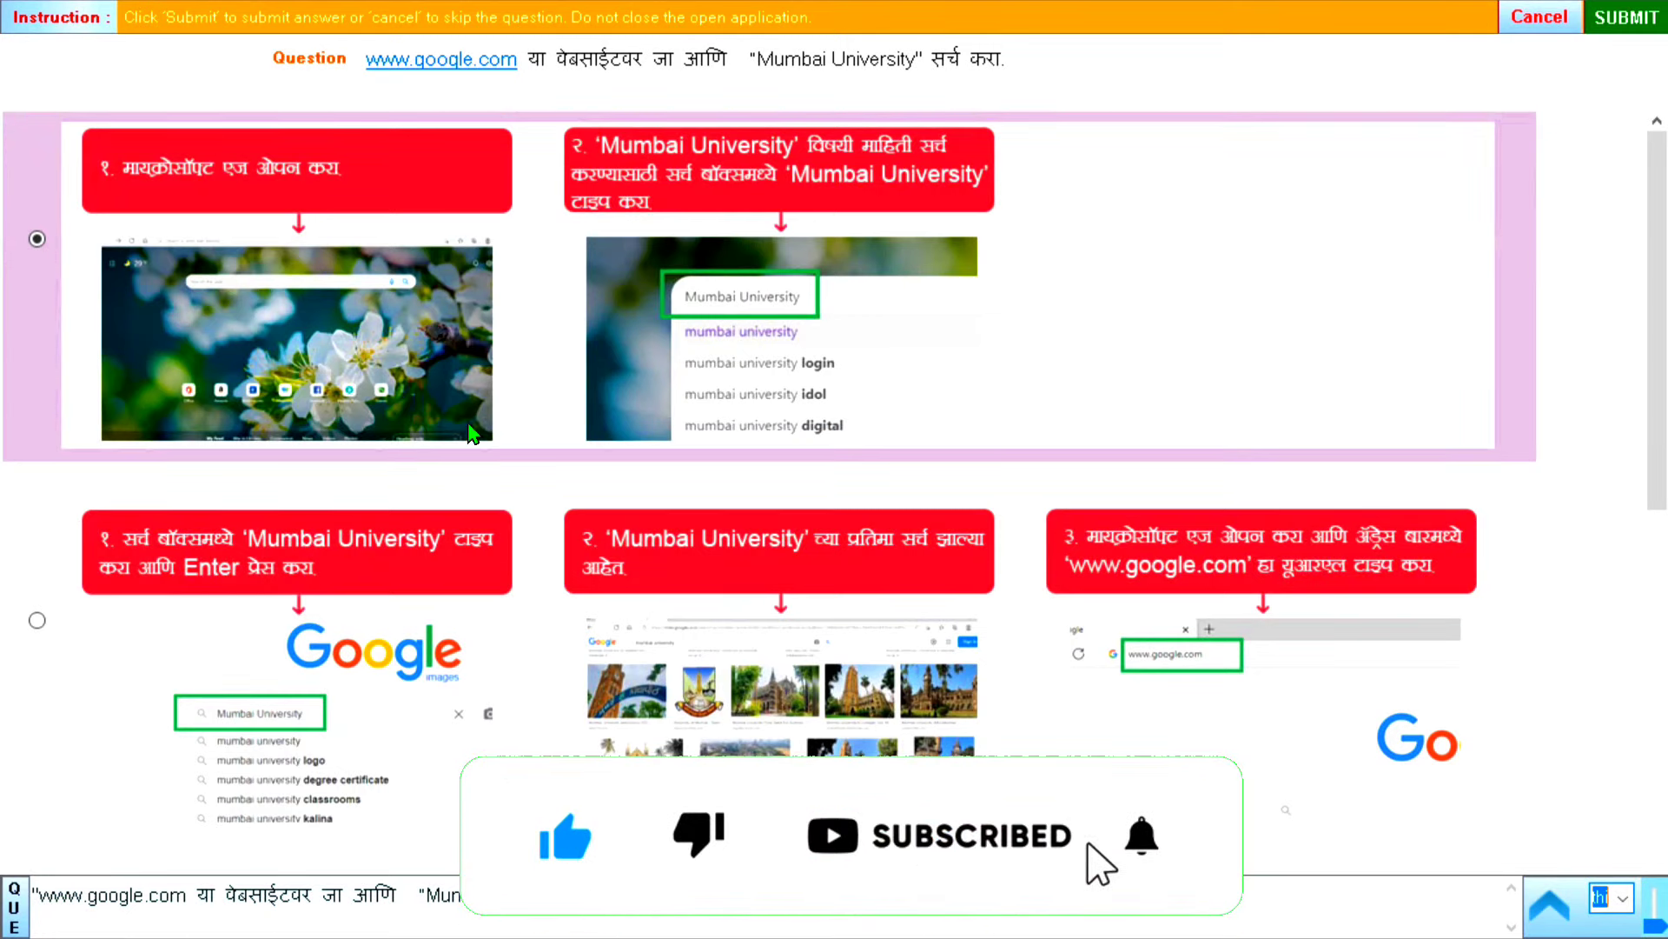
{"action": "scroll", "coordinate": [343, 382], "scroll_direction": "down", "scroll_amount": 3}
{"action": "scroll", "coordinate": [426, 510], "scroll_direction": "down", "scroll_amount": 3}
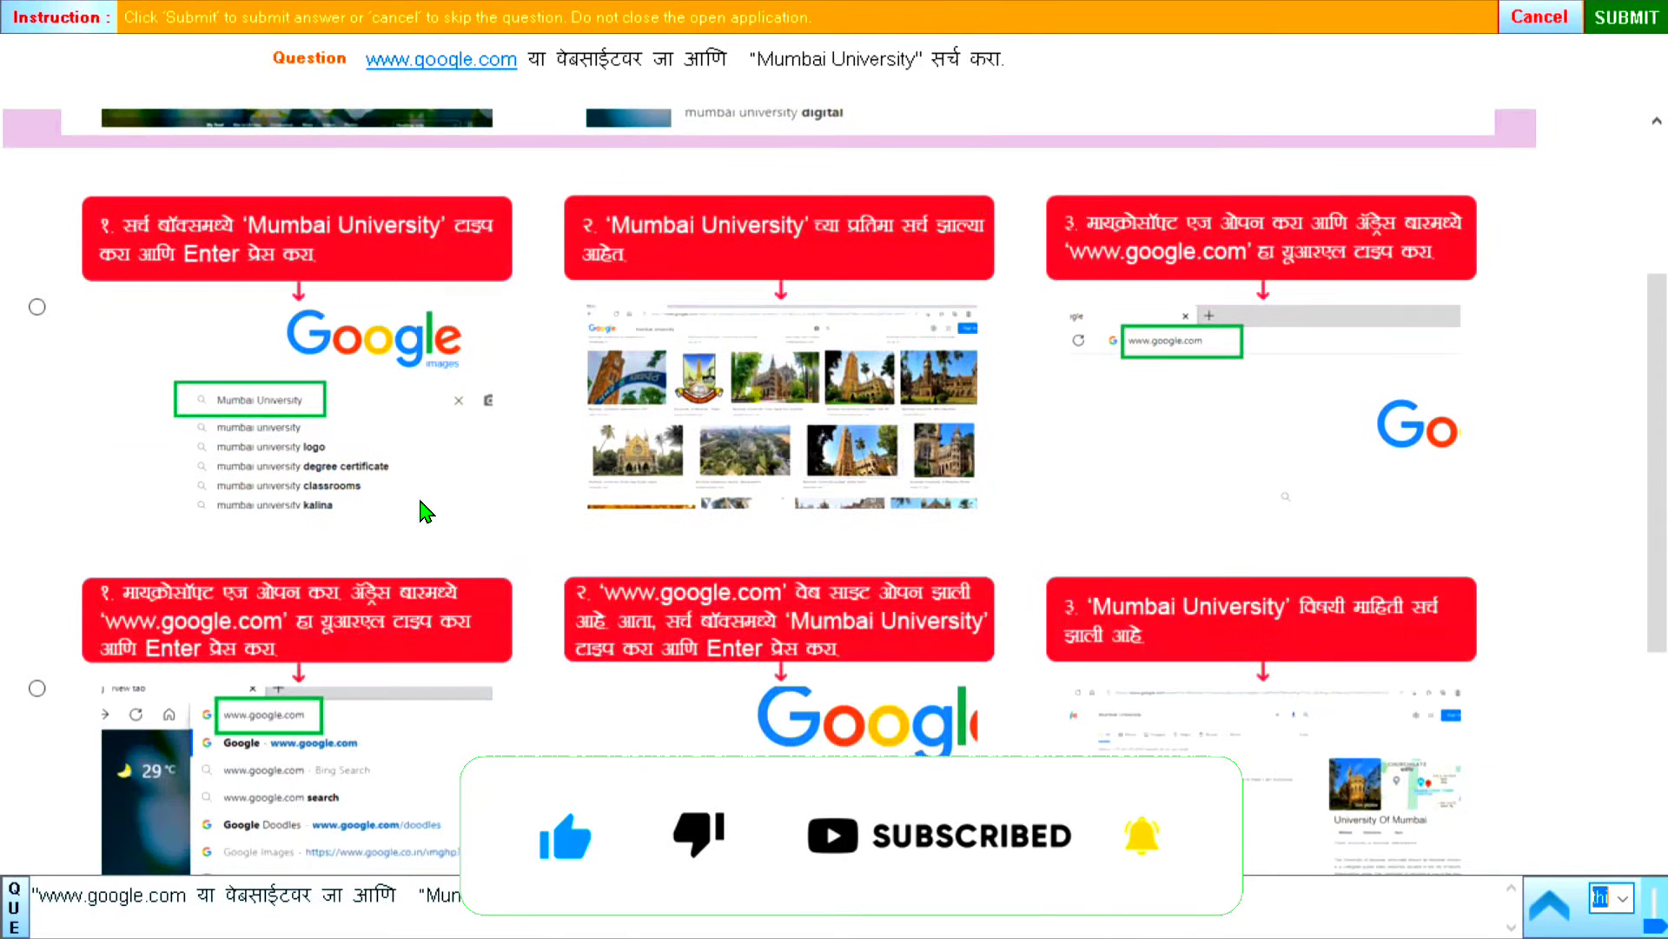
{"action": "scroll", "coordinate": [439, 517], "scroll_direction": "down", "scroll_amount": 3}
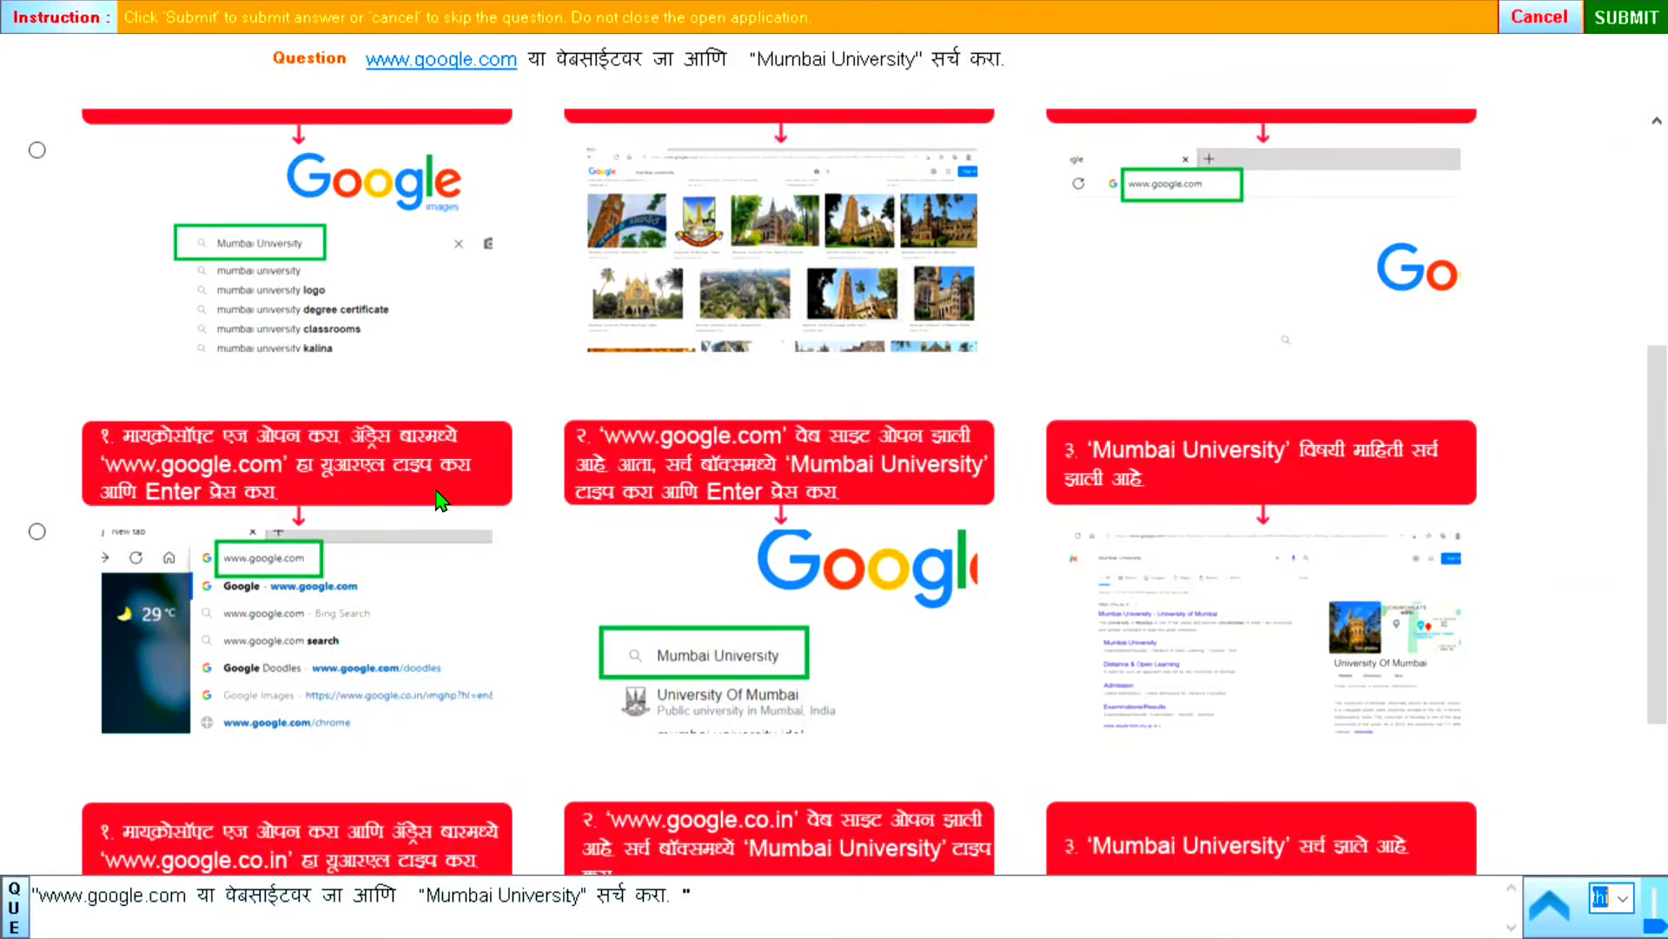
{"action": "scroll", "coordinate": [441, 501], "scroll_direction": "down", "scroll_amount": 6}
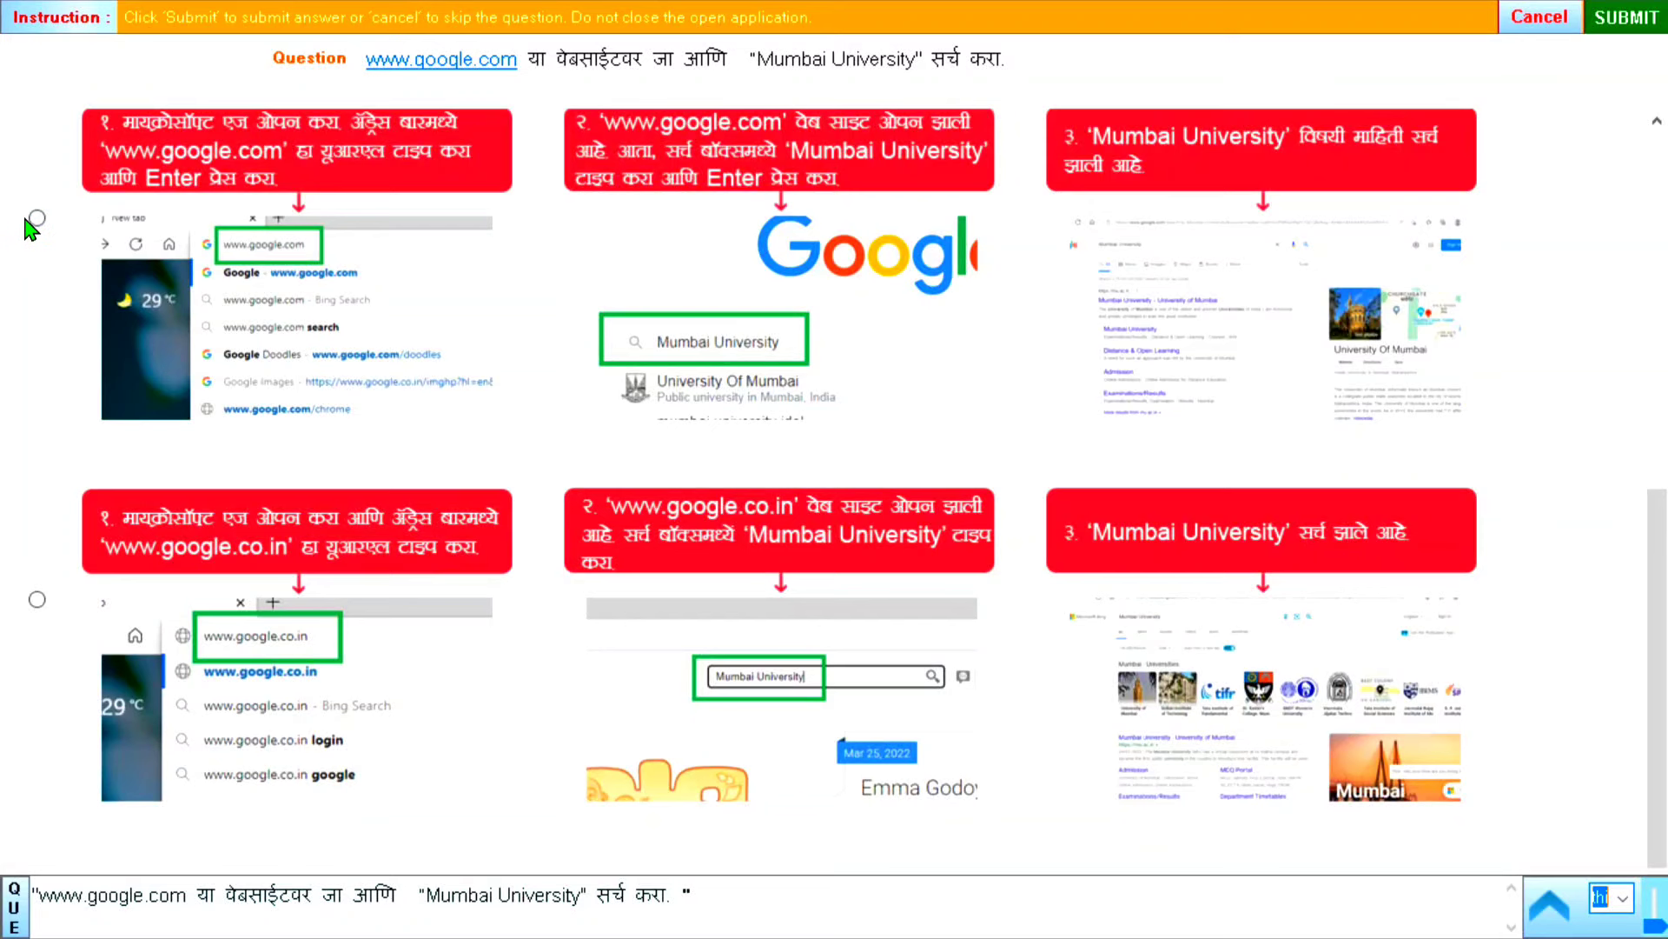
{"action": "scroll", "coordinate": [44, 261], "scroll_direction": "up", "scroll_amount": 13}
{"action": "scroll", "coordinate": [40, 535], "scroll_direction": "down", "scroll_amount": 3}
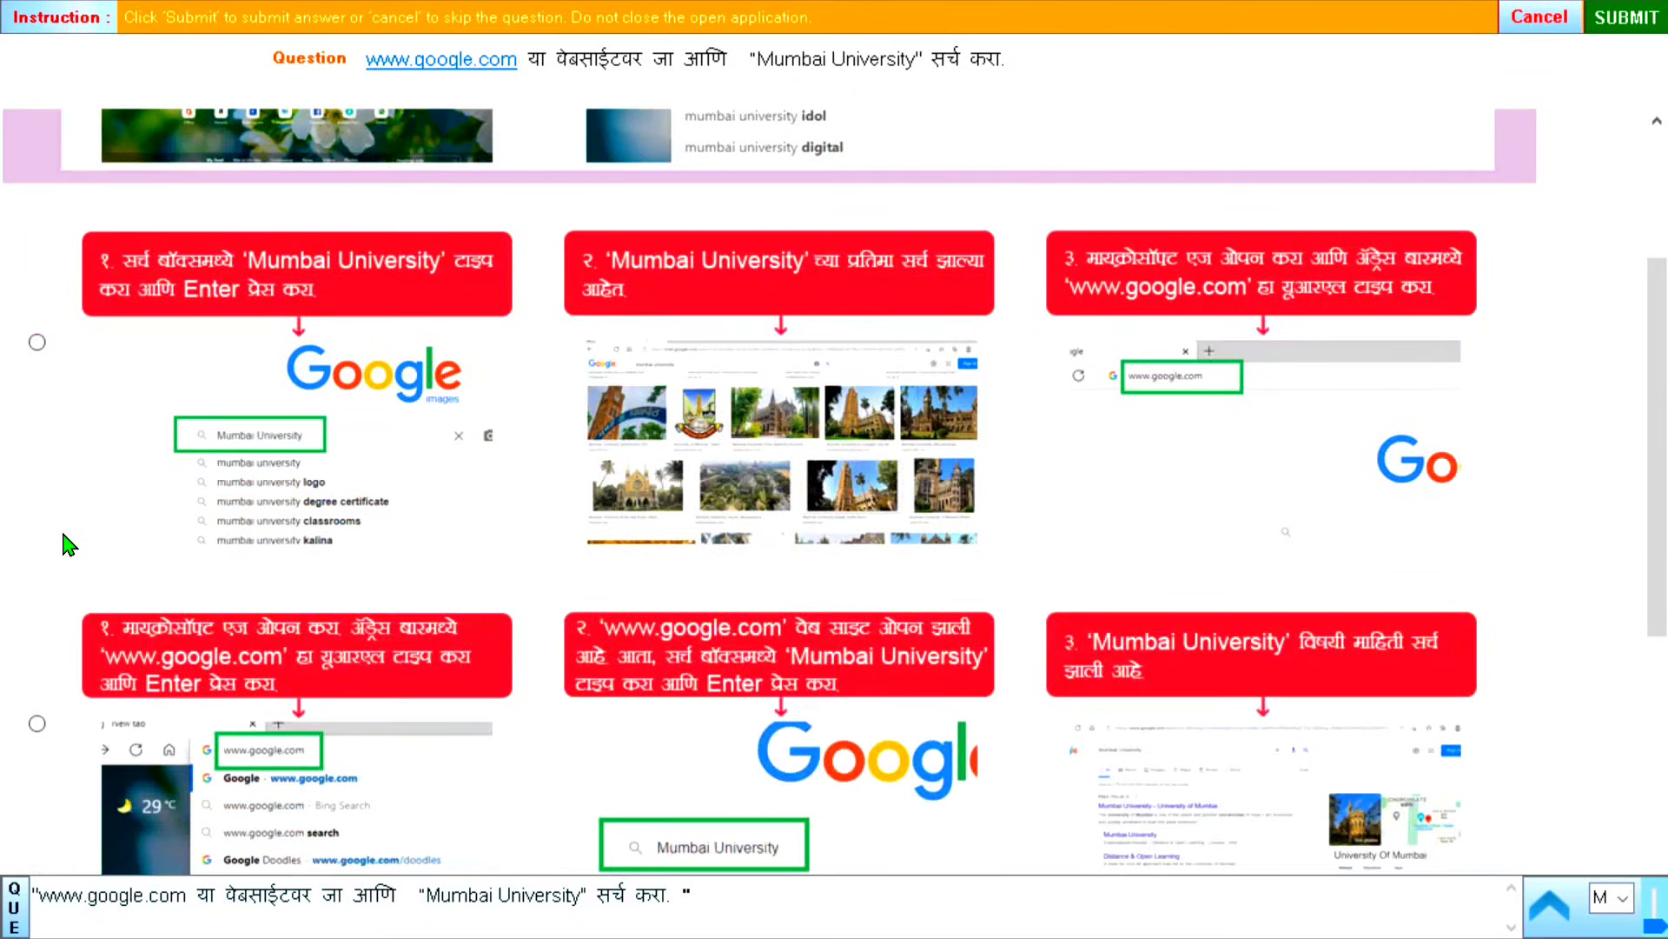
{"action": "scroll", "coordinate": [139, 573], "scroll_direction": "down", "scroll_amount": 3}
{"action": "left_click", "coordinate": [36, 567]}
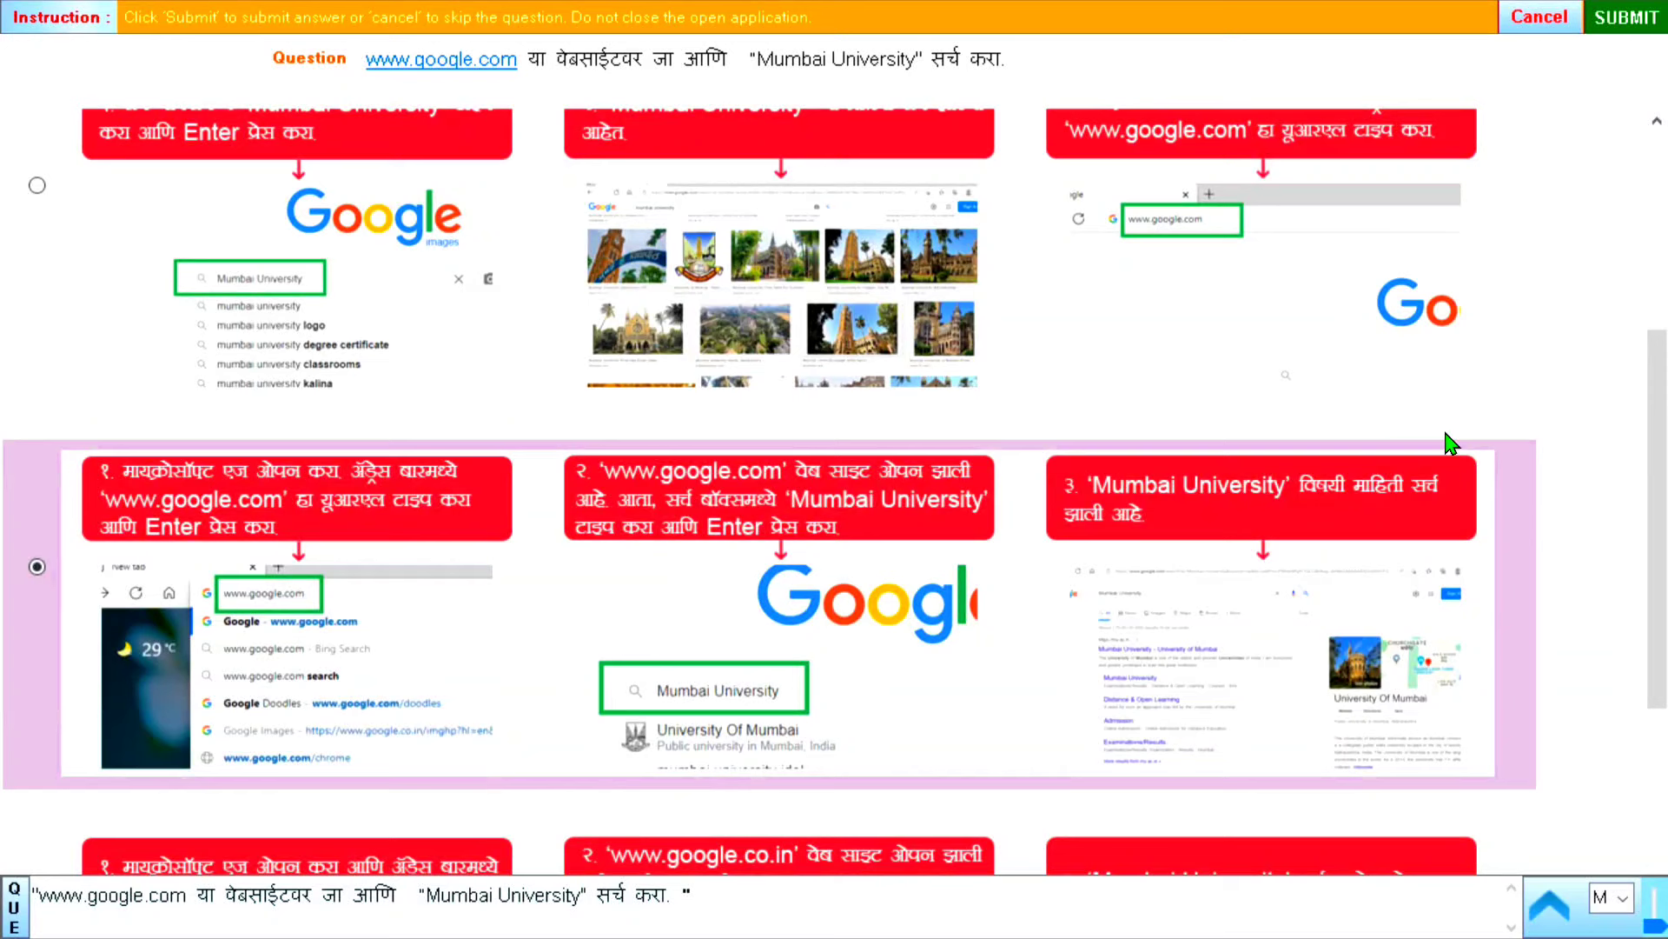
{"action": "left_click", "coordinate": [1631, 18]}
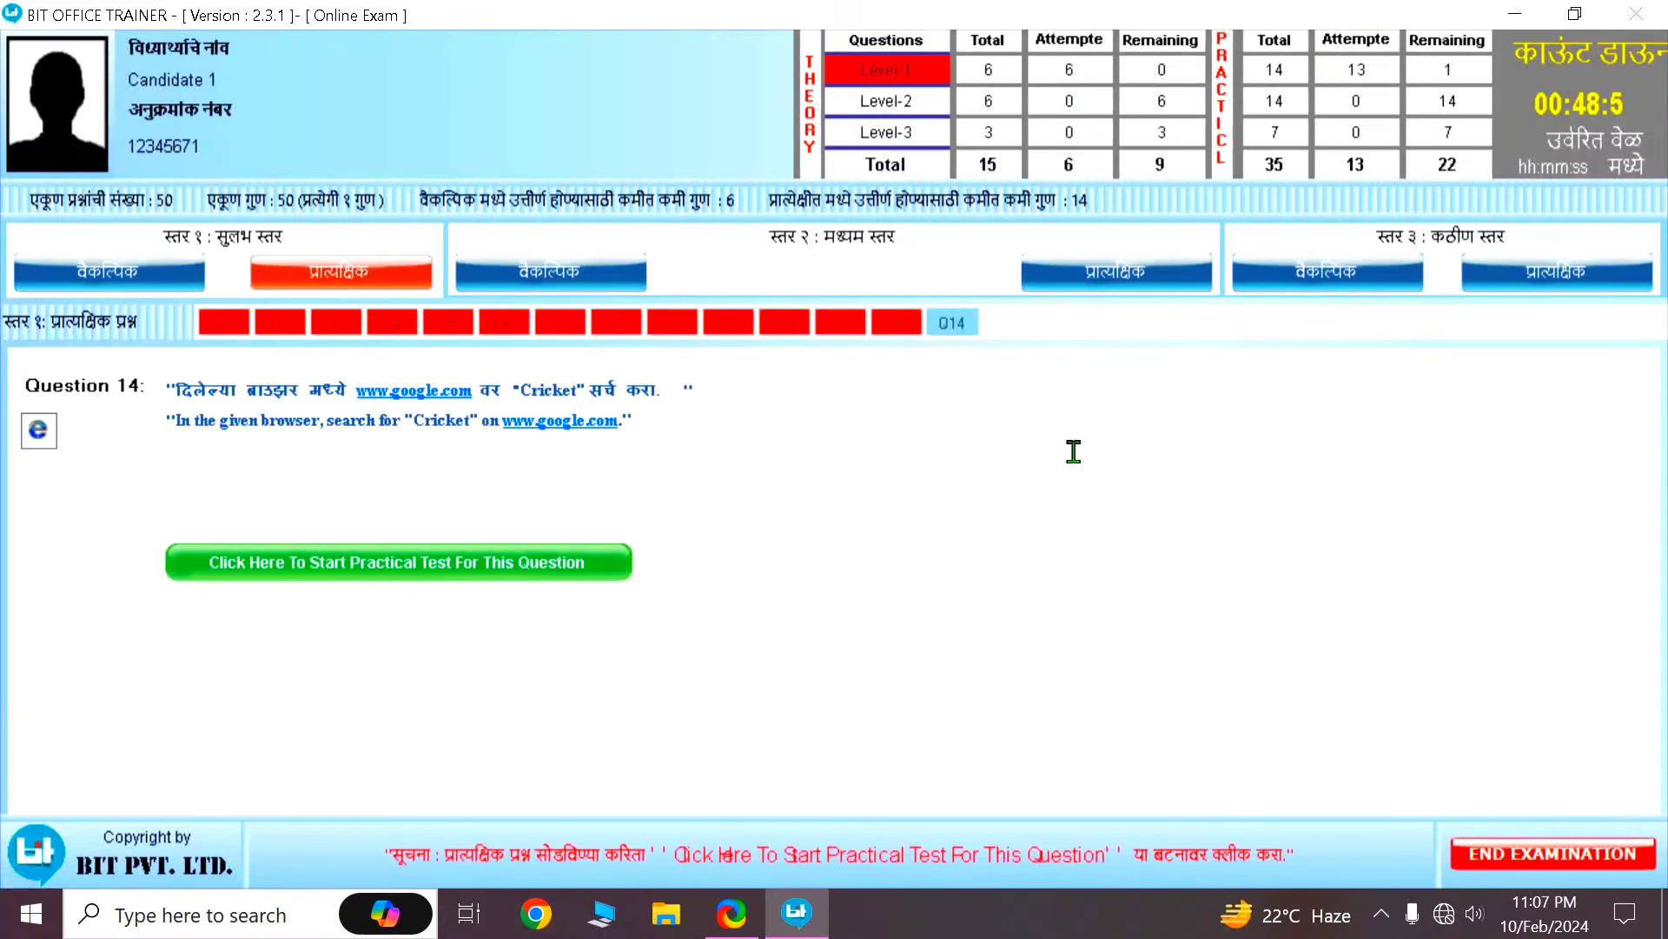
{"action": "left_click", "coordinate": [372, 567]}
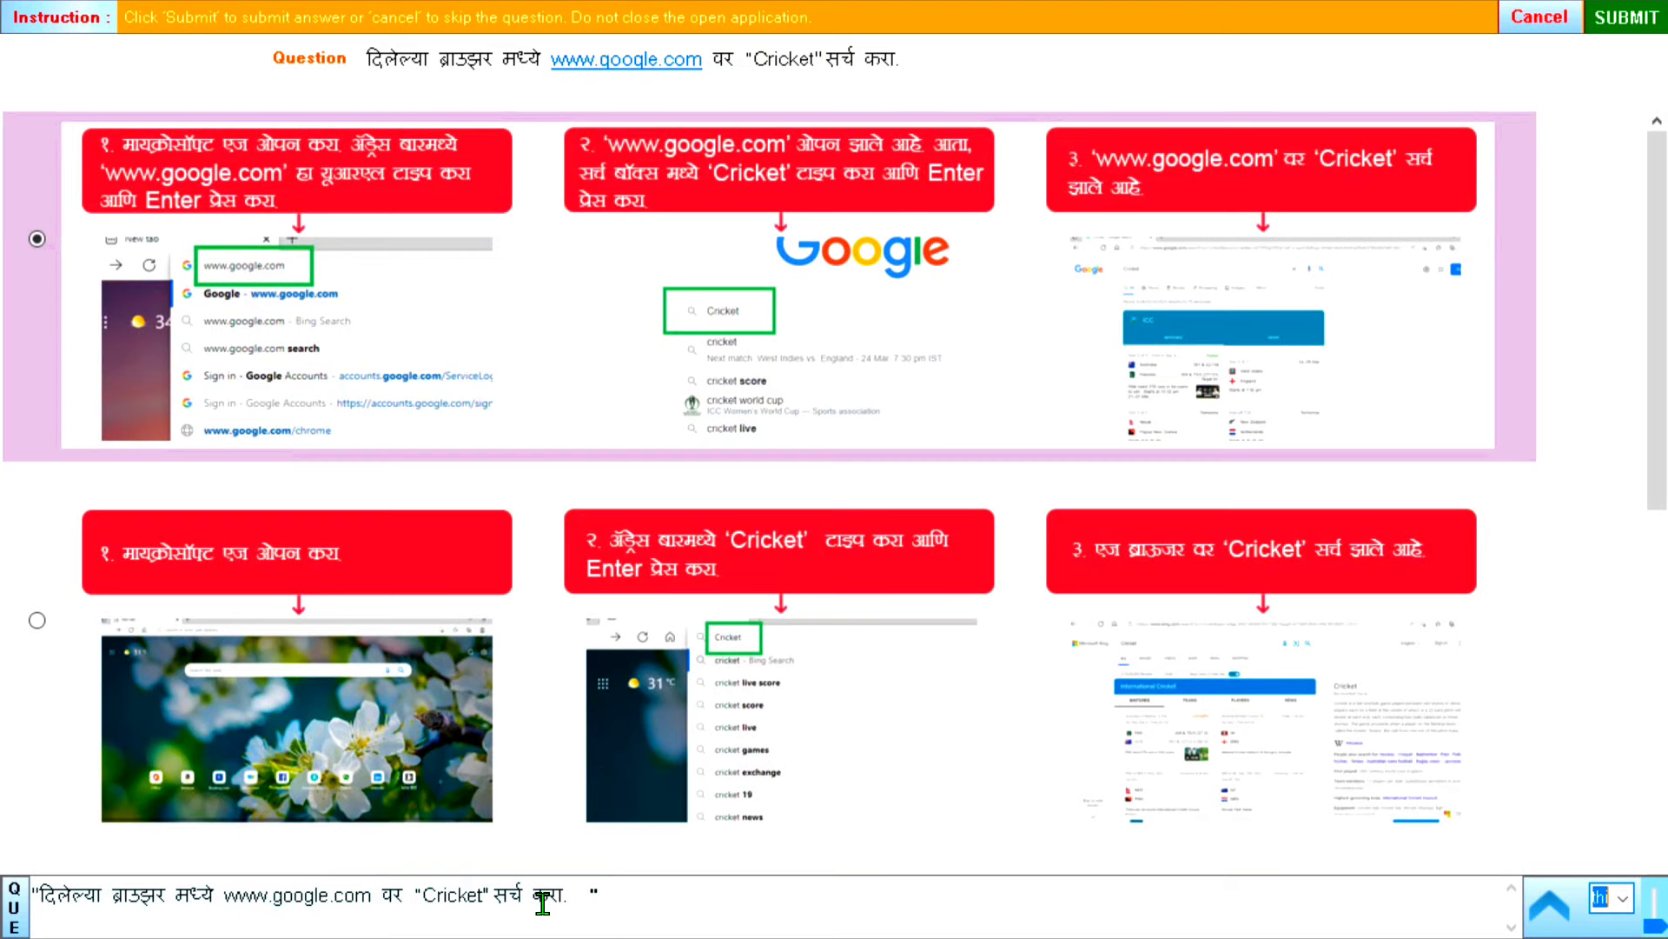
{"action": "scroll", "coordinate": [559, 679], "scroll_direction": "down", "scroll_amount": 3}
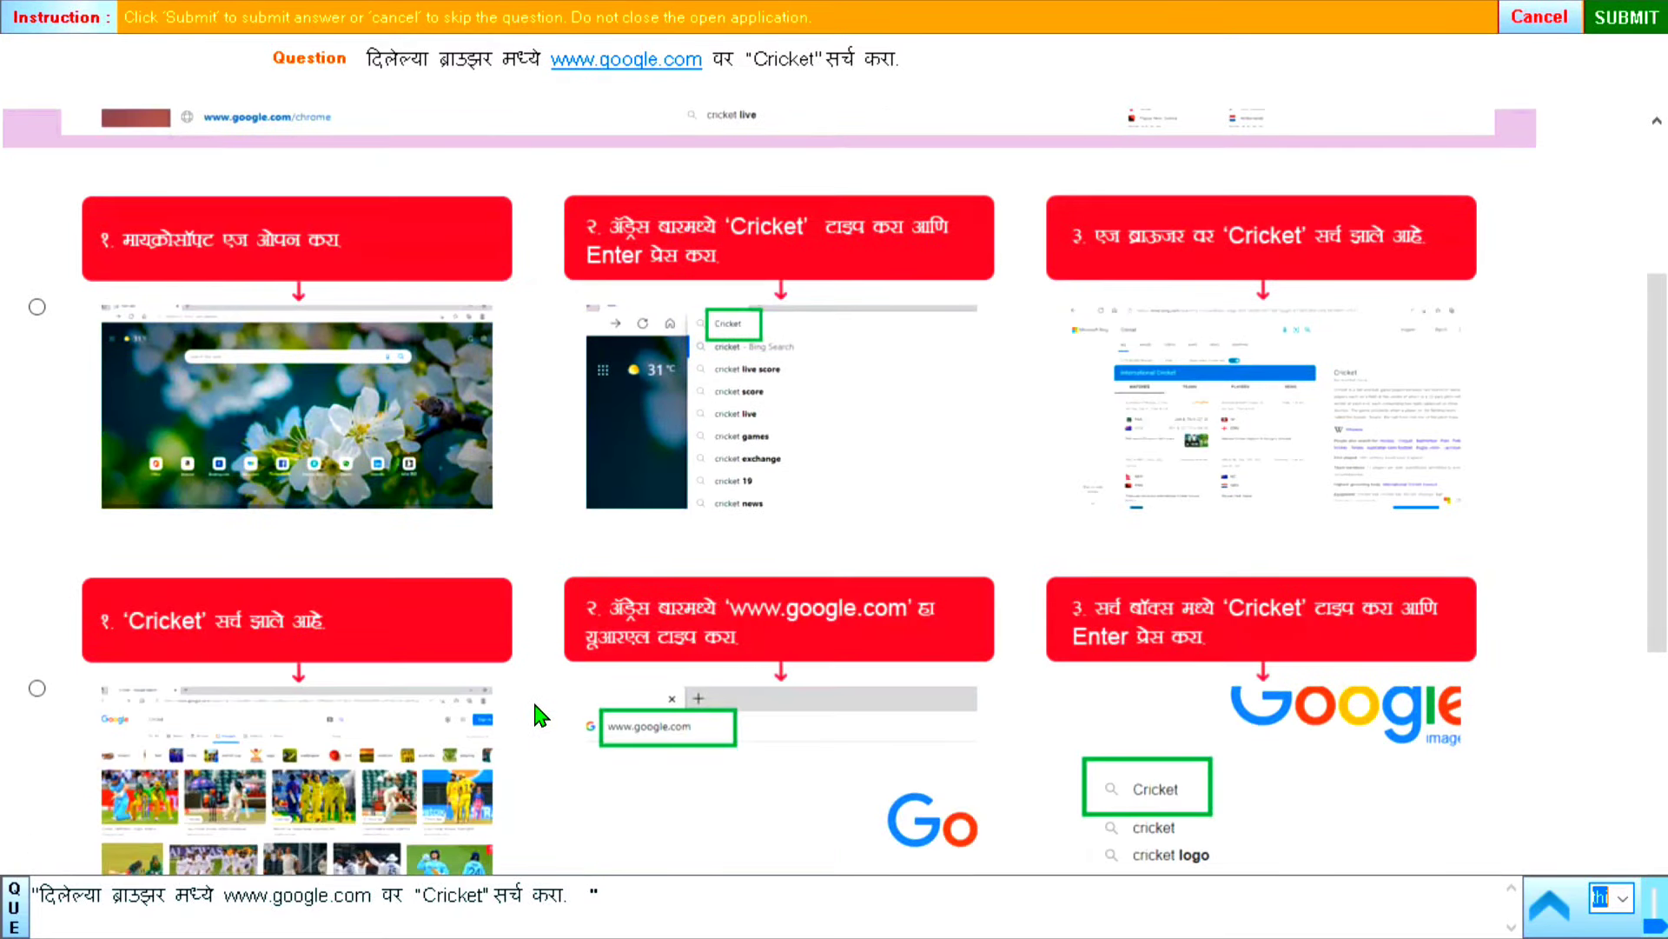
{"action": "scroll", "coordinate": [539, 714], "scroll_direction": "down", "scroll_amount": 5}
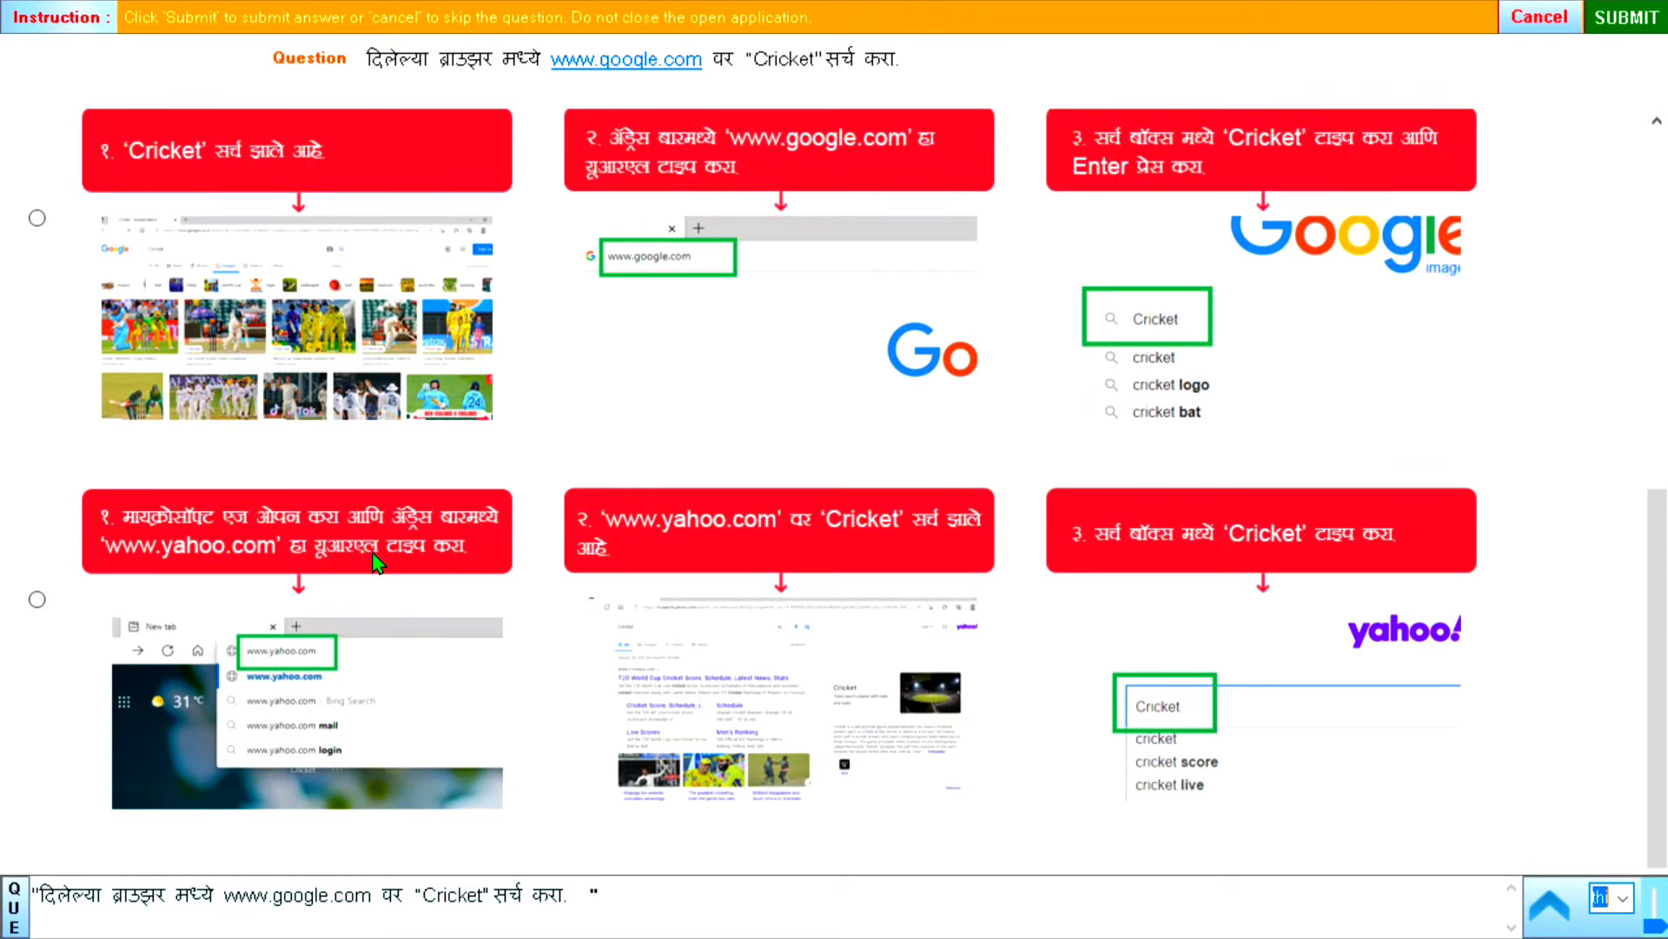
{"action": "scroll", "coordinate": [743, 707], "scroll_direction": "up", "scroll_amount": 8}
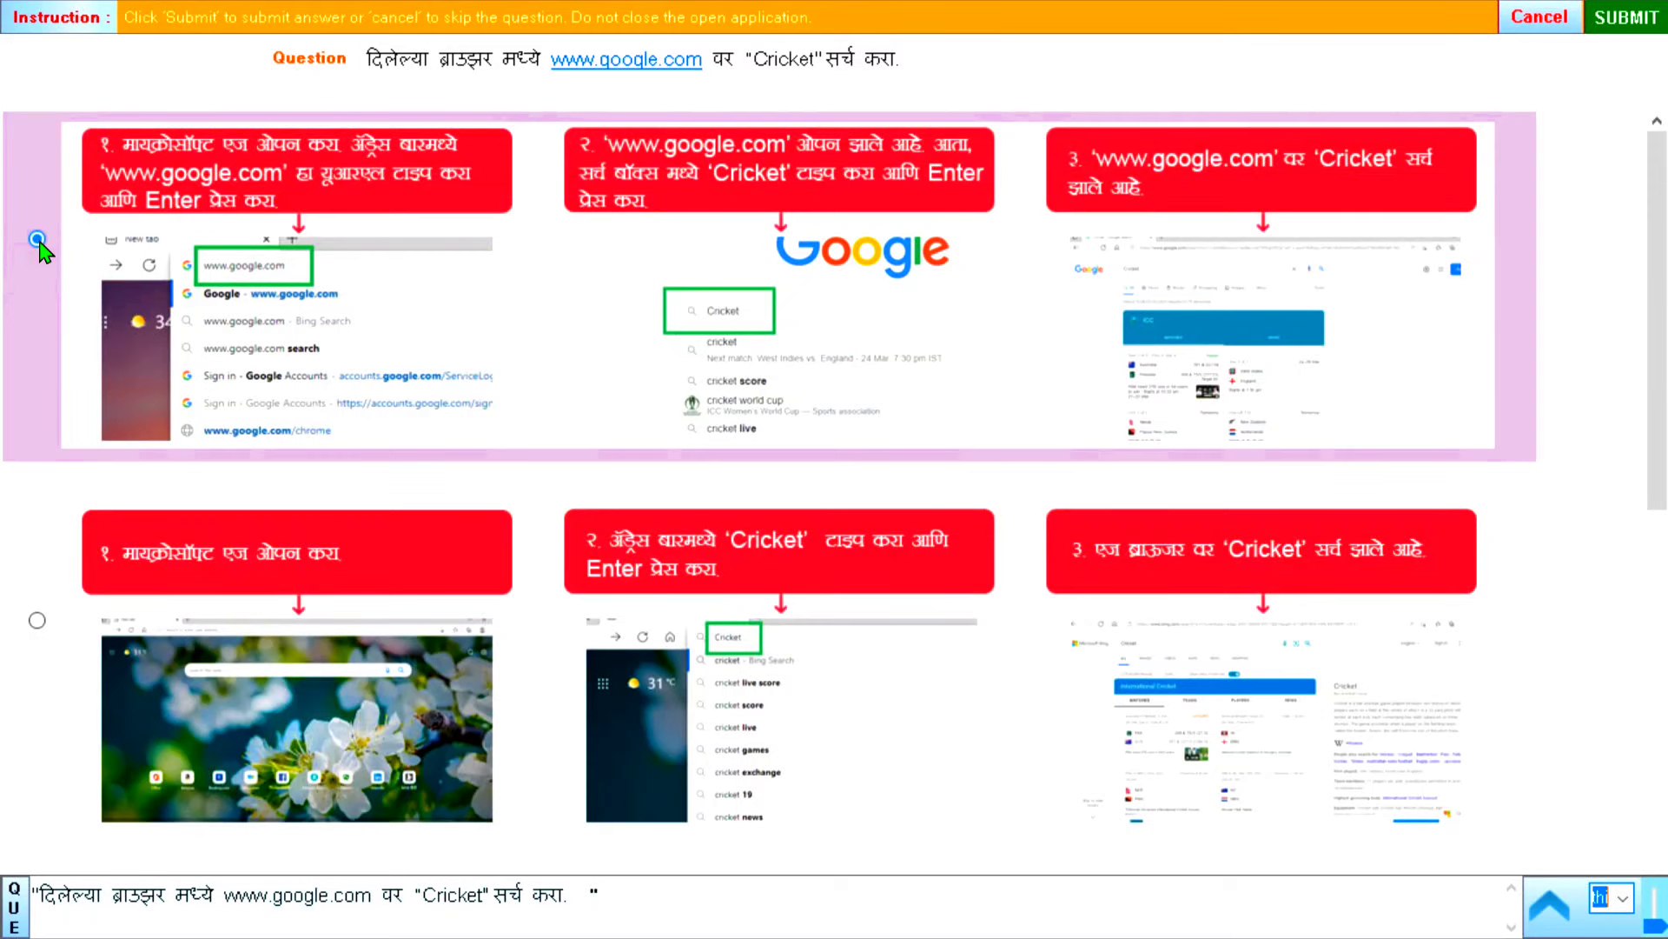
{"action": "left_click", "coordinate": [1608, 17]}
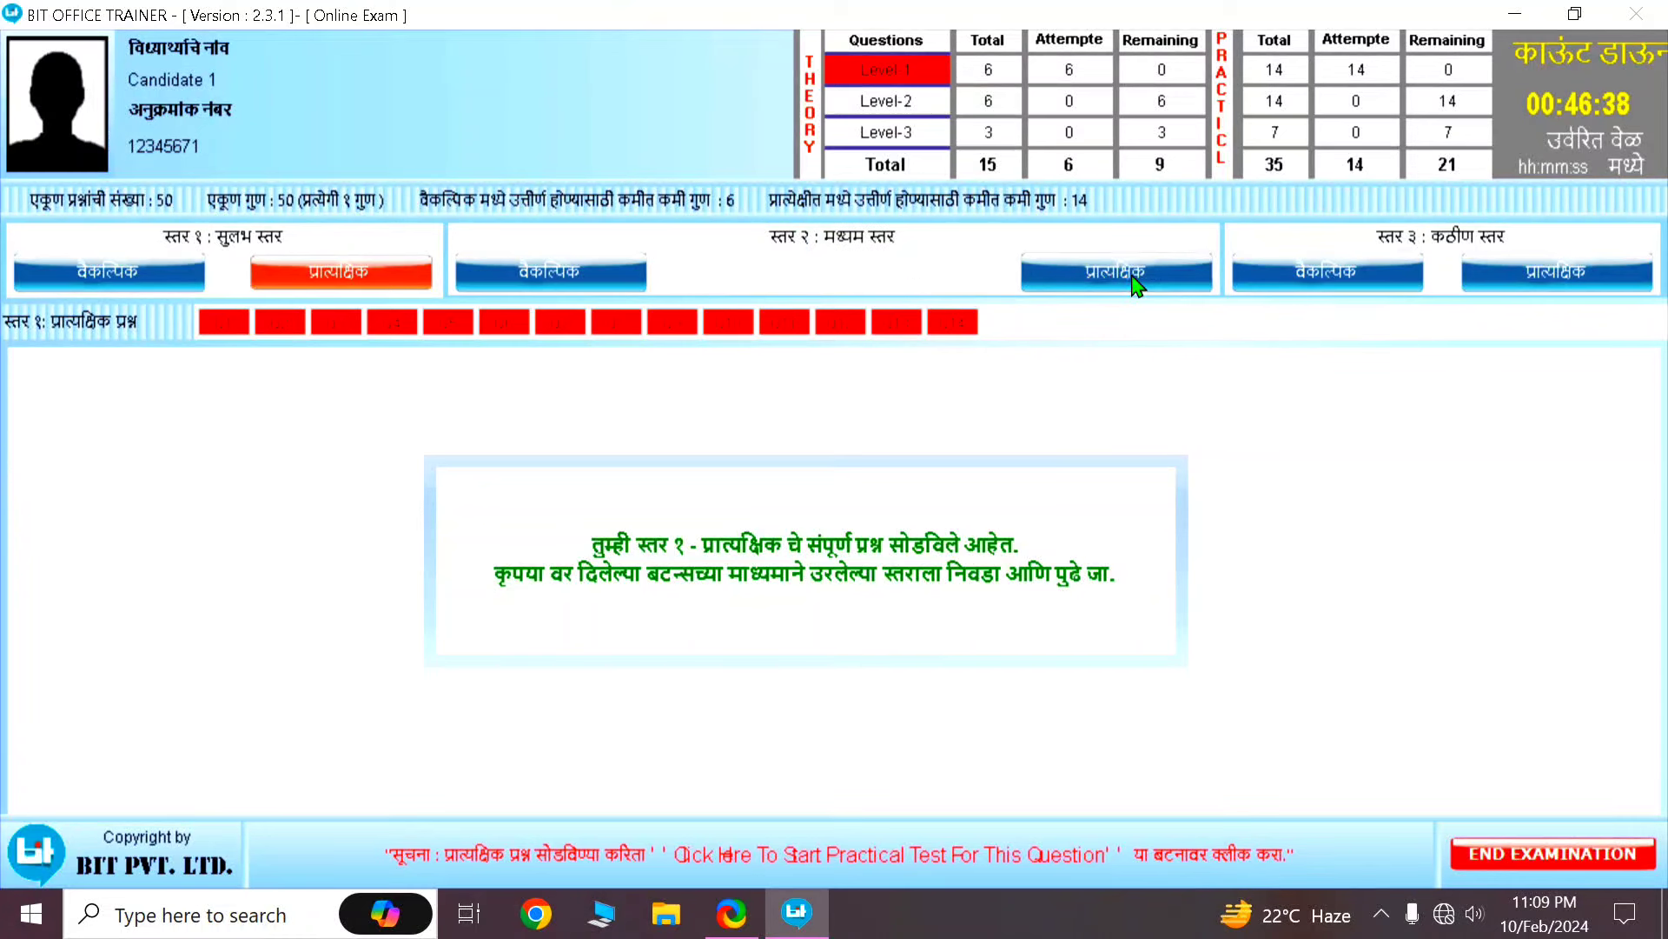
Step: Open the Level 2 multiple-choice questions and submit "application software" as the answer to Question 7
{"action": "left_click", "coordinate": [589, 284]}
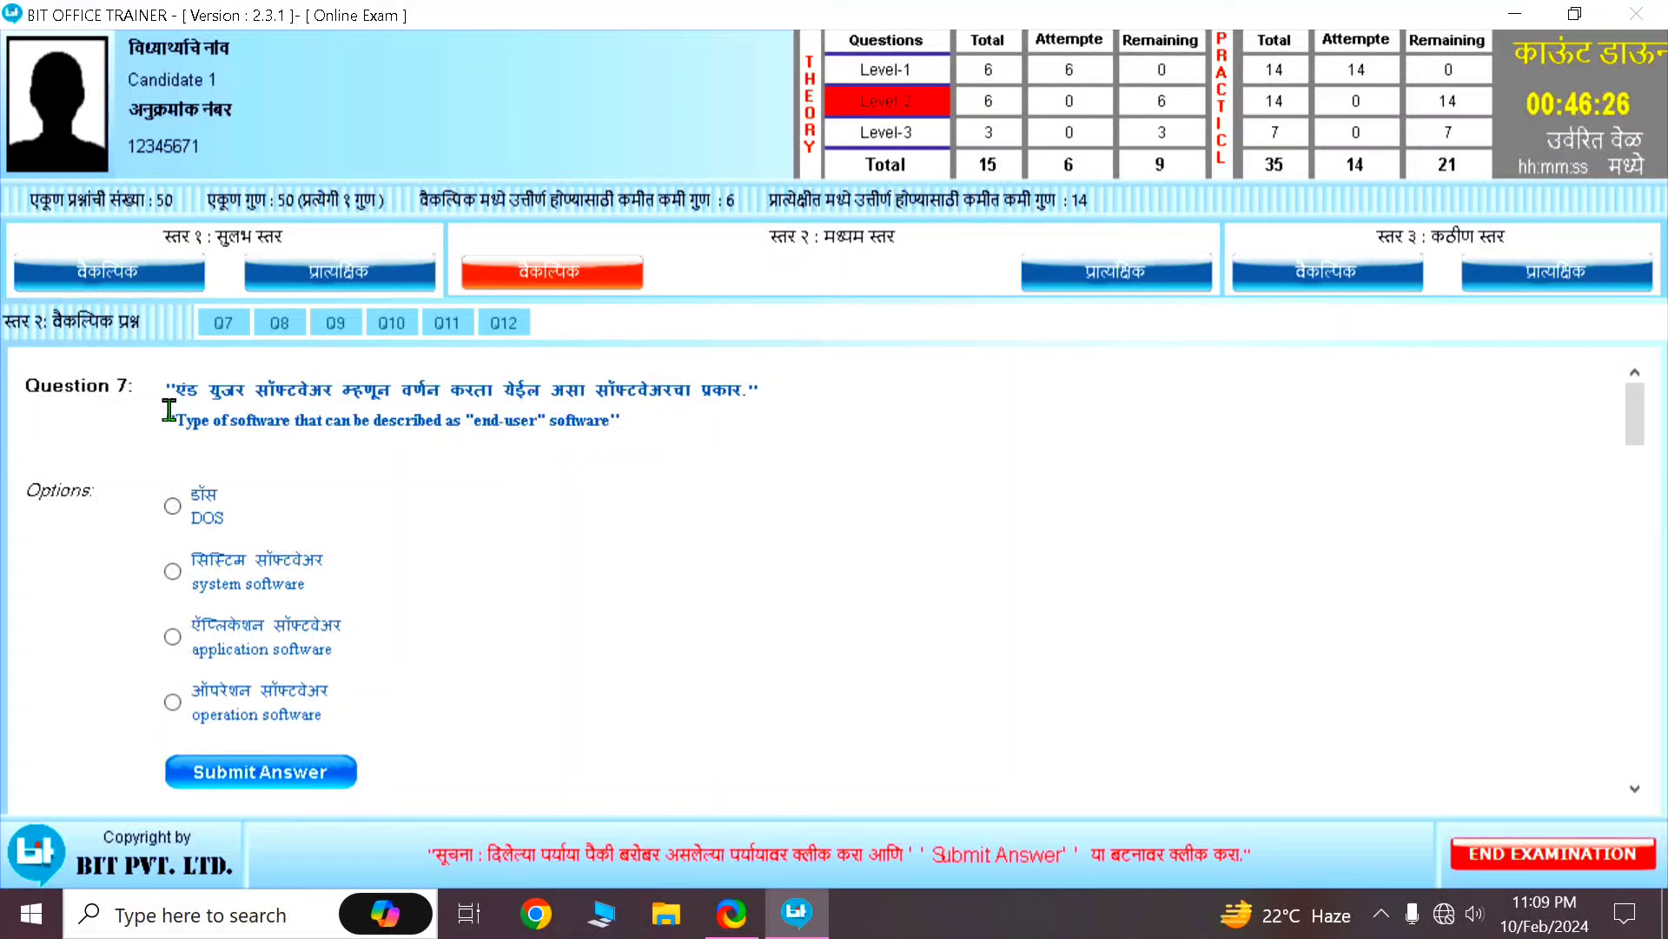
{"action": "left_click", "coordinate": [177, 639]}
{"action": "left_click", "coordinate": [317, 778]}
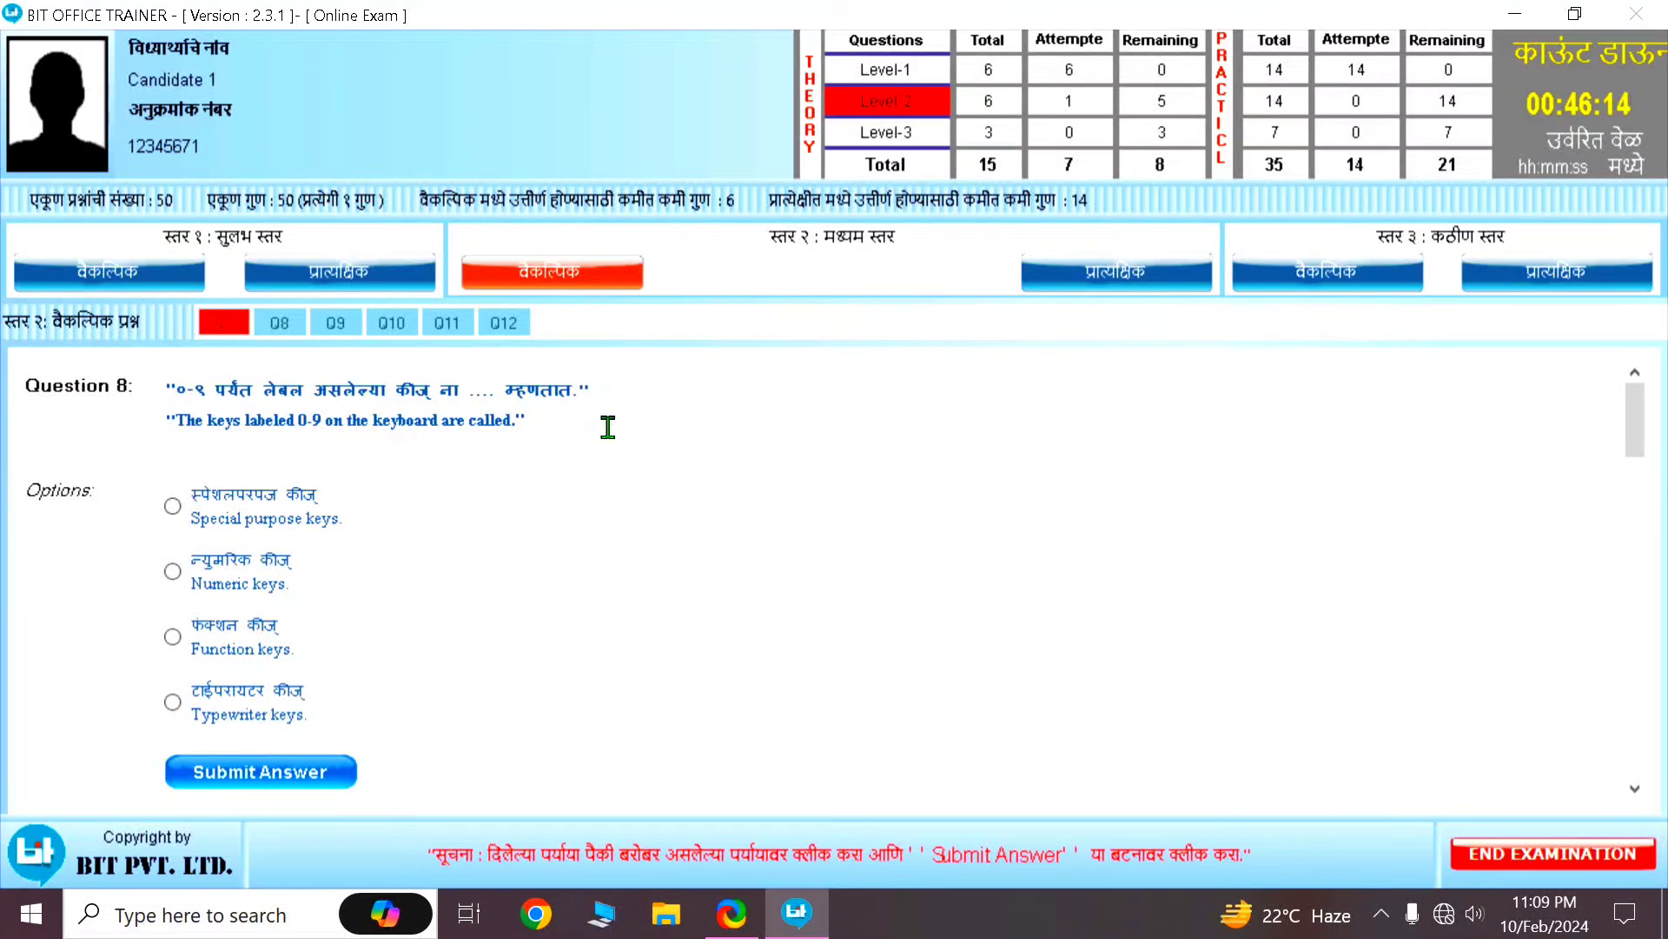
Step: Submit "Numeric keys" for Question 8 and "FALSE" for Question 9
{"action": "left_click", "coordinate": [174, 572]}
{"action": "left_click", "coordinate": [262, 771]}
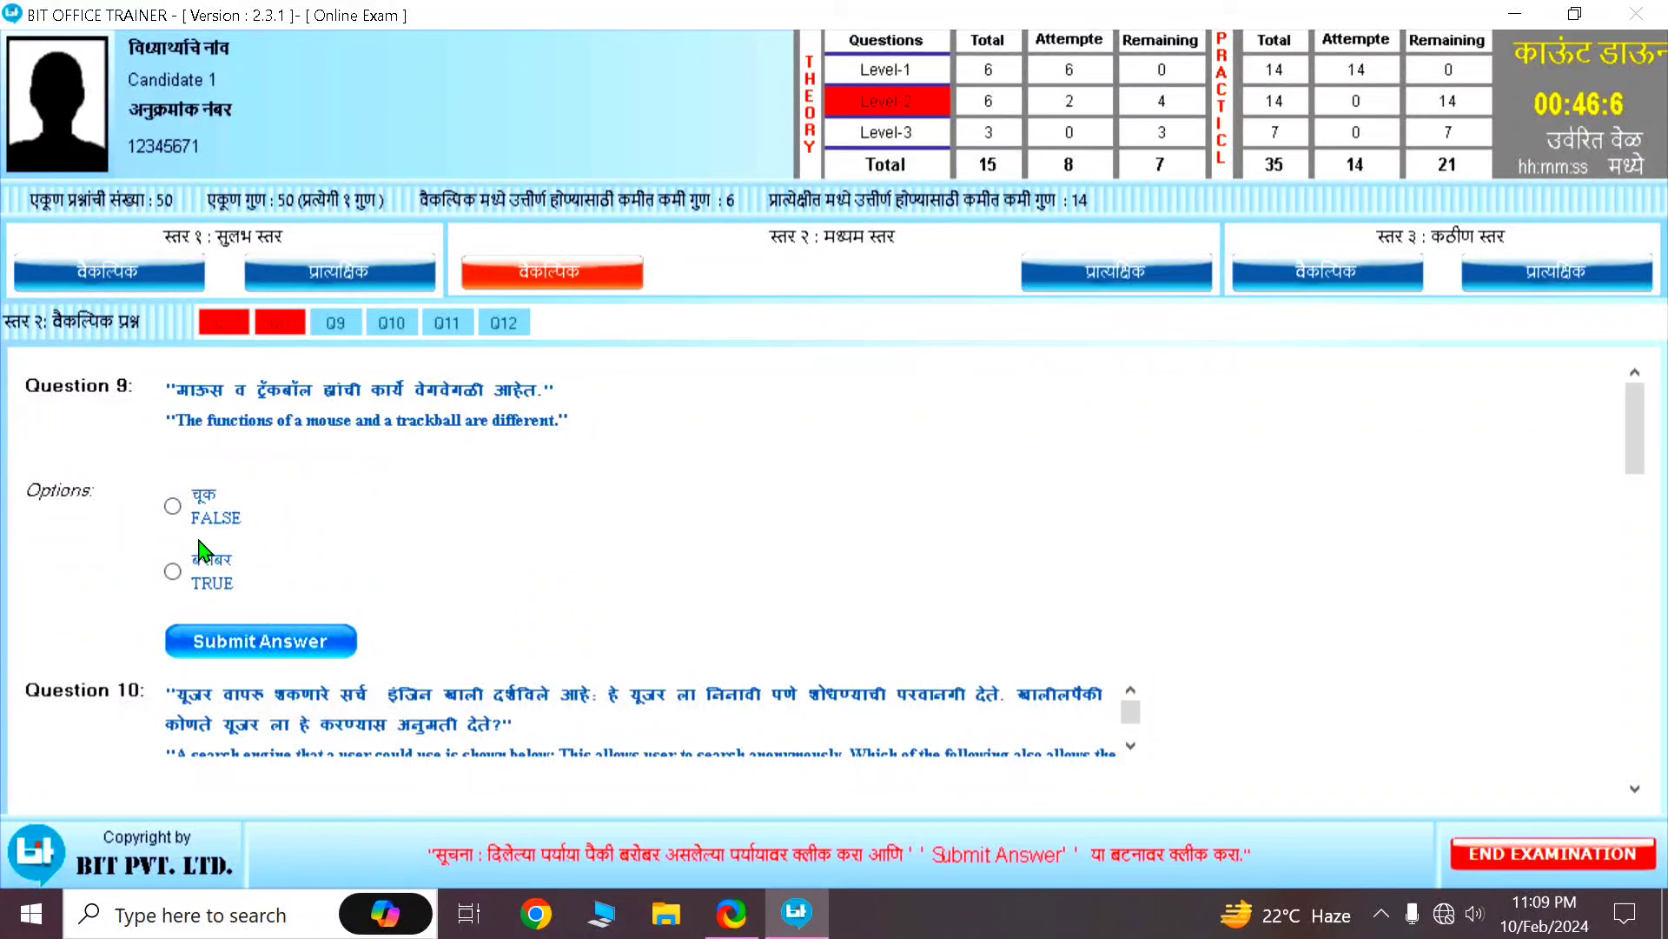
{"action": "left_click", "coordinate": [172, 506]}
{"action": "left_click", "coordinate": [278, 639]}
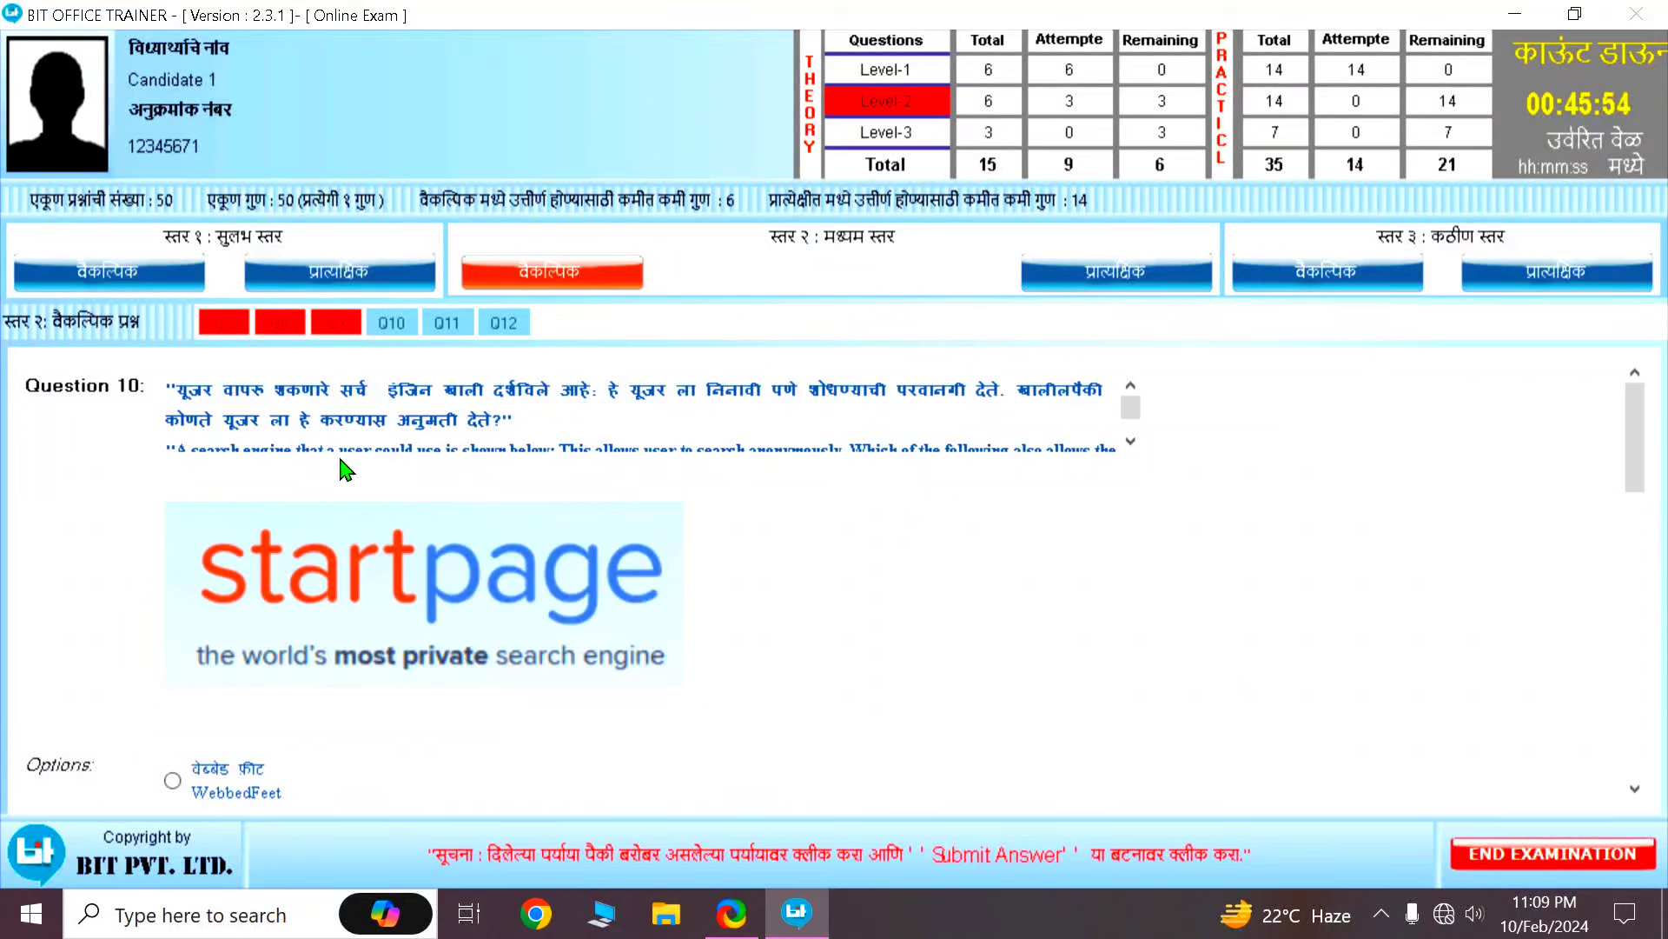
Step: View the enlarged picture for Question 10 and submit "DuckDuckGo" as its answer
{"action": "left_click", "coordinate": [495, 557]}
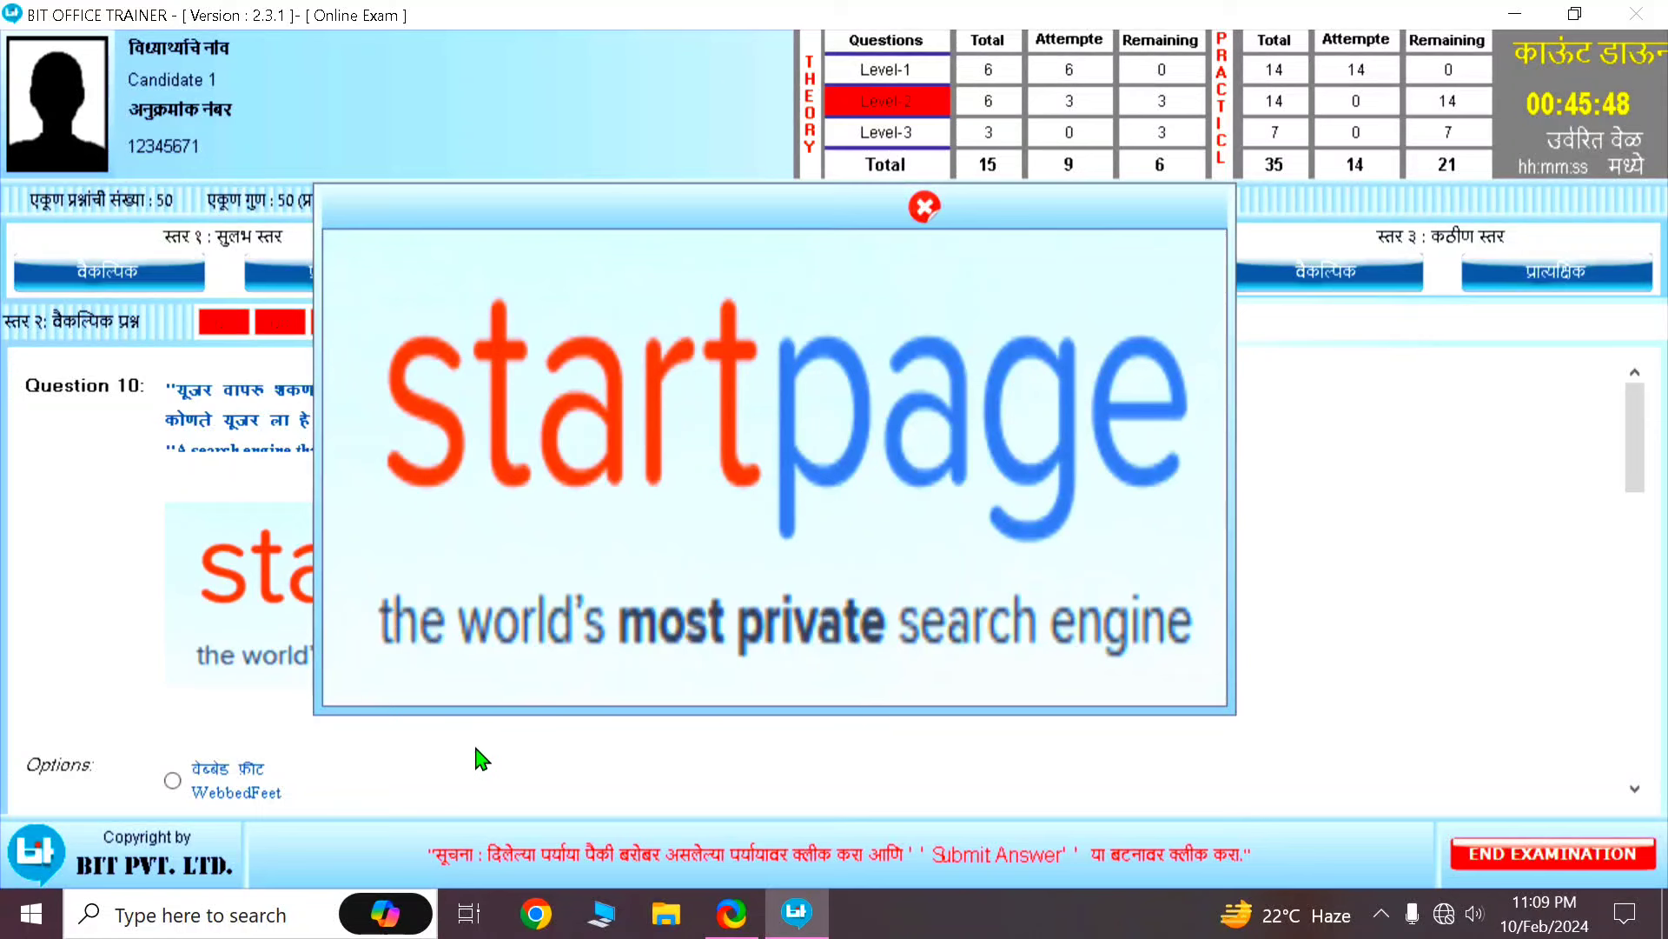
{"action": "left_click", "coordinate": [925, 207]}
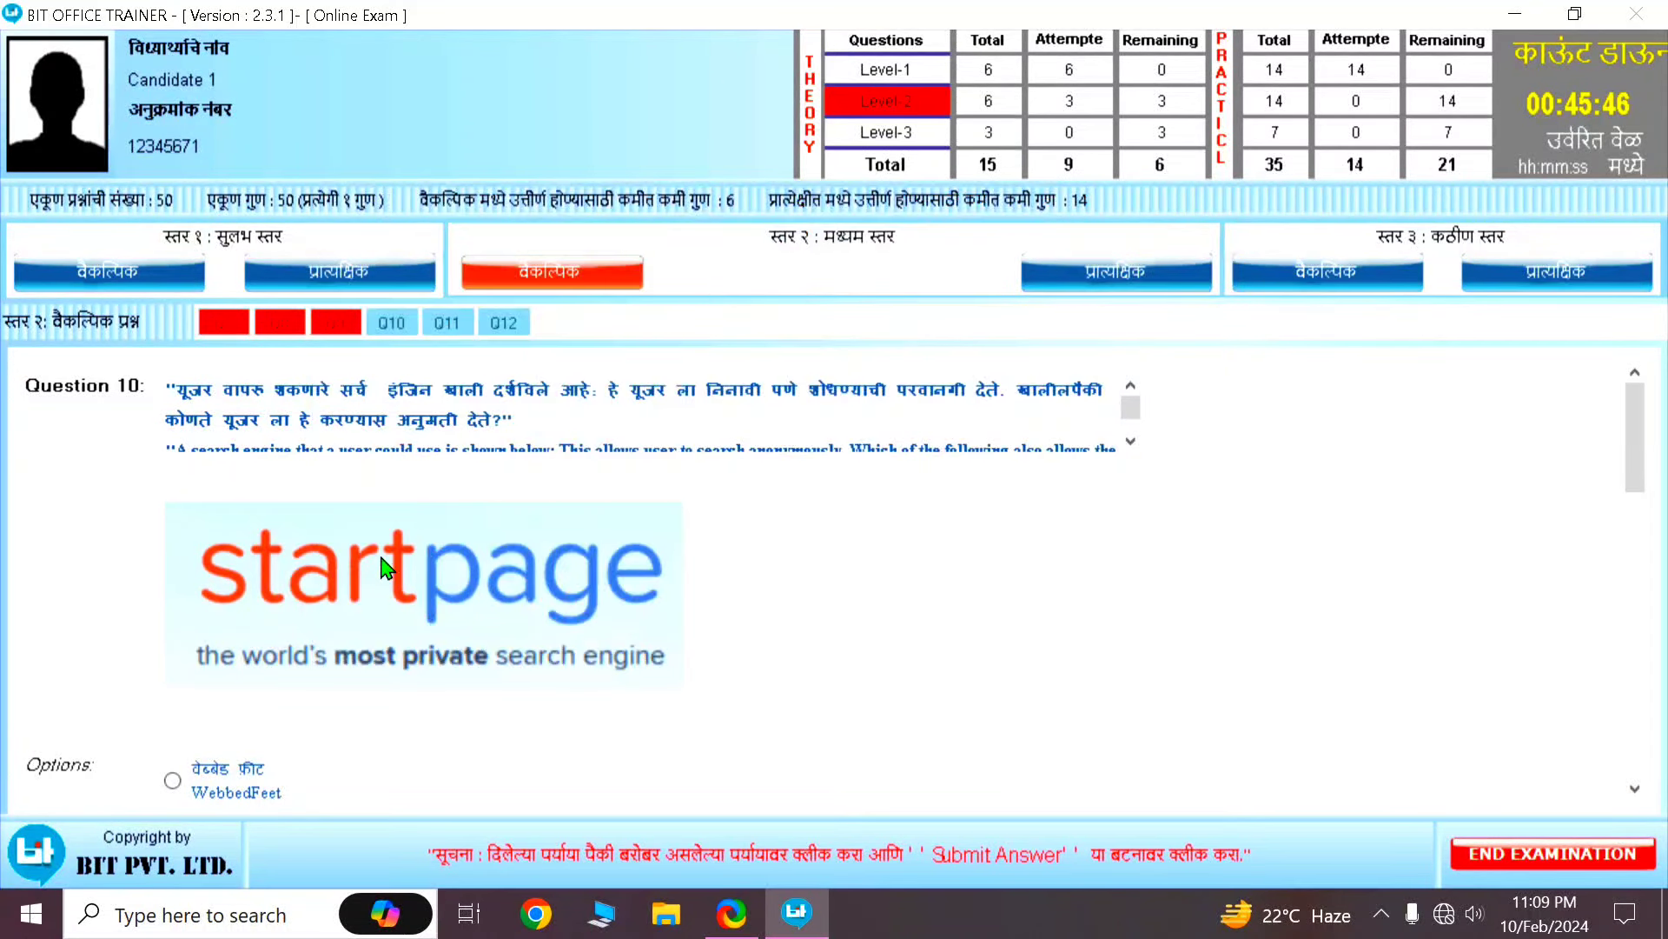
{"action": "scroll", "coordinate": [342, 585], "scroll_direction": "down", "scroll_amount": 3}
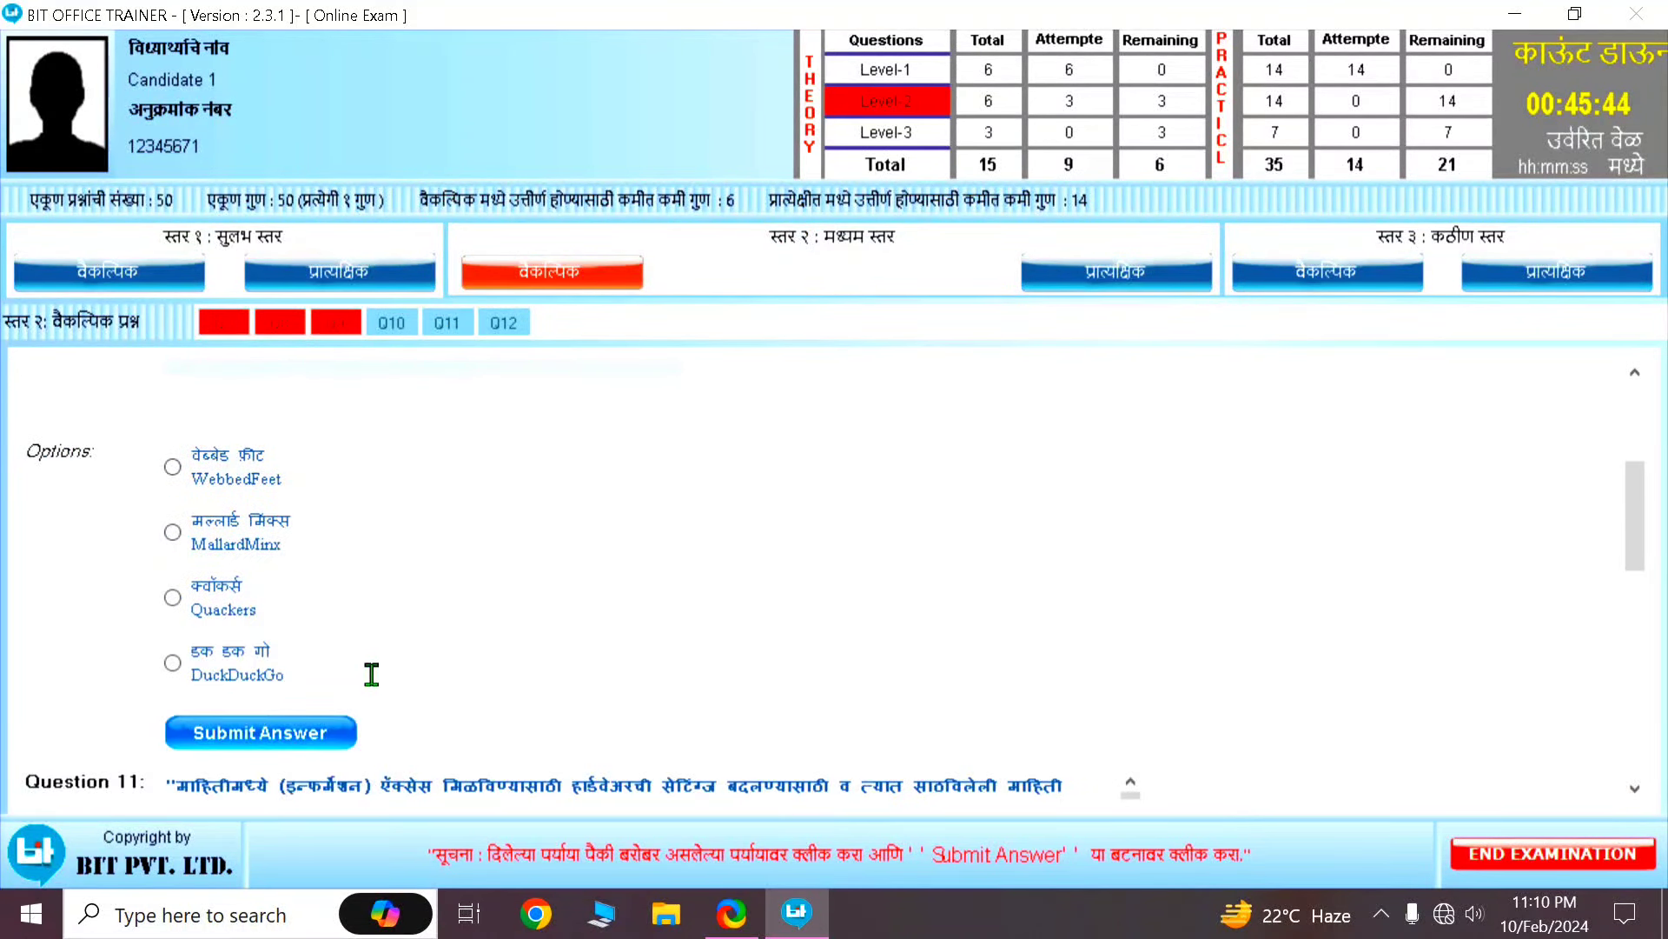
{"action": "scroll", "coordinate": [348, 674], "scroll_direction": "up", "scroll_amount": 2}
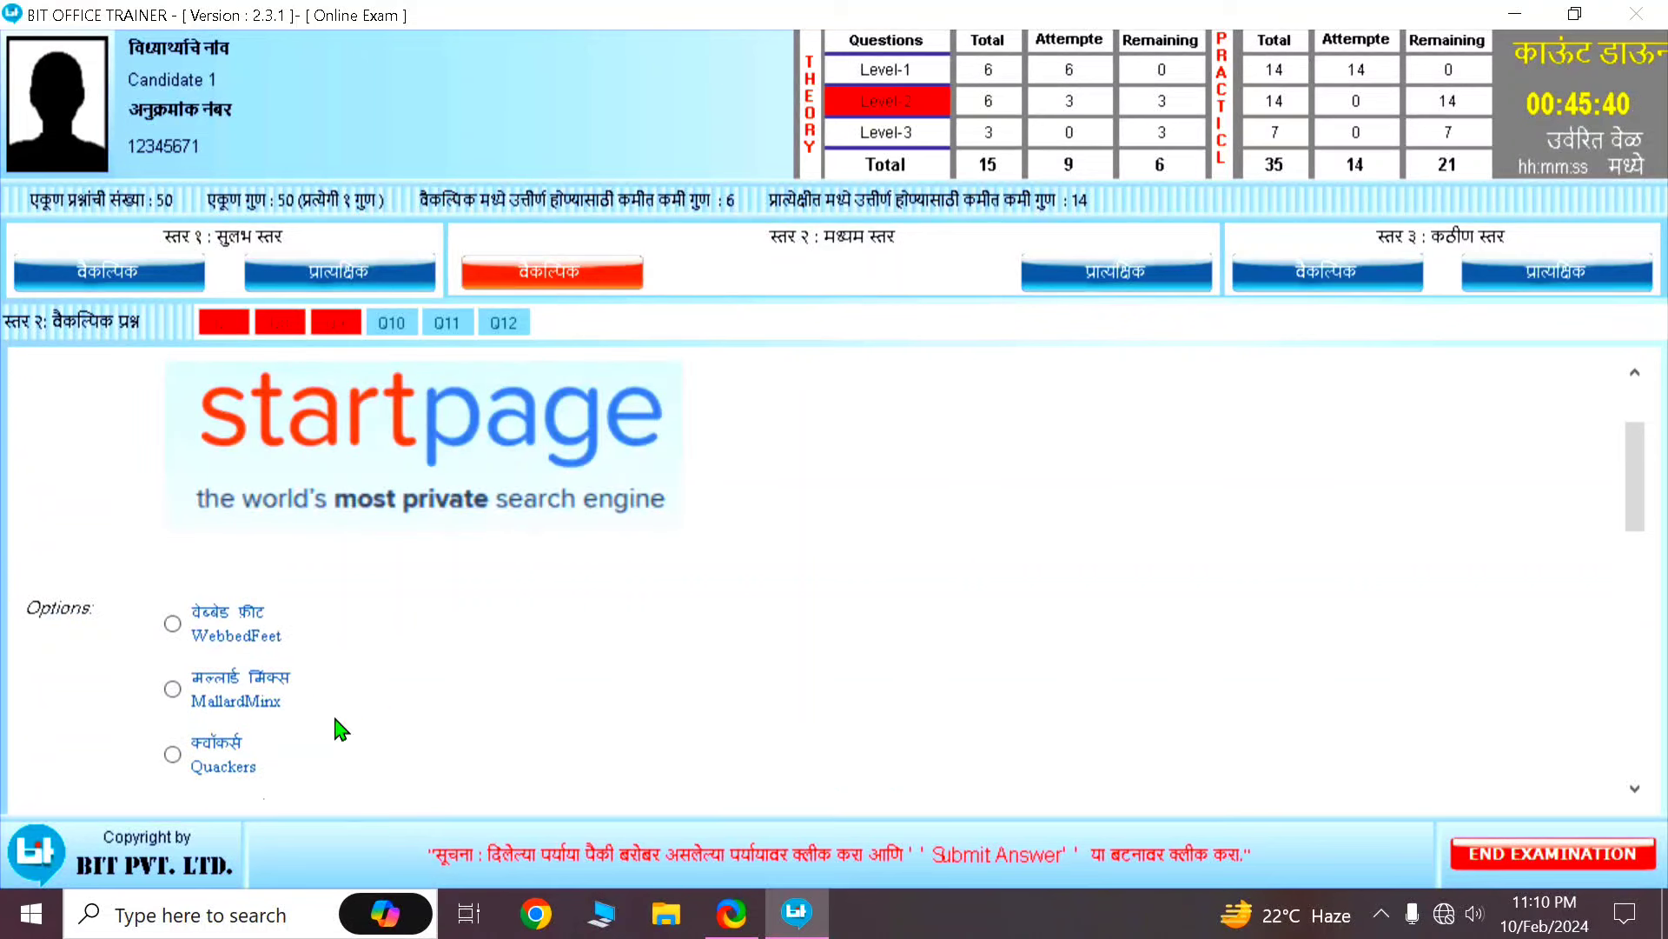
{"action": "scroll", "coordinate": [331, 726], "scroll_direction": "down", "scroll_amount": 3}
{"action": "left_click", "coordinate": [173, 505]}
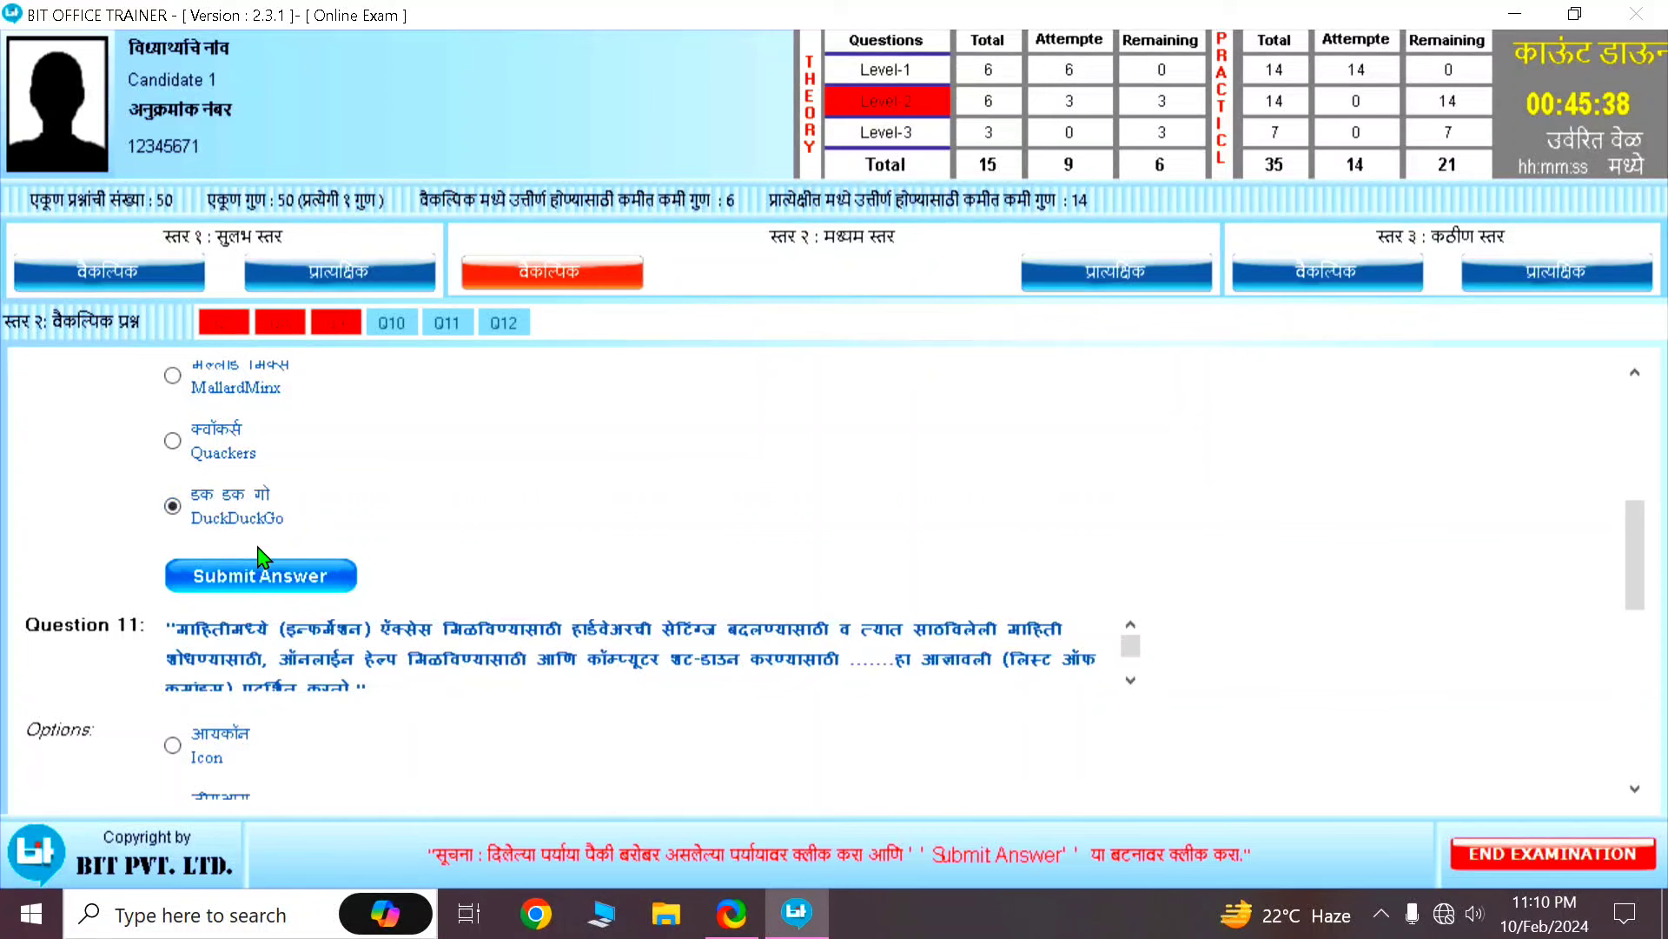
{"action": "left_click", "coordinate": [299, 581]}
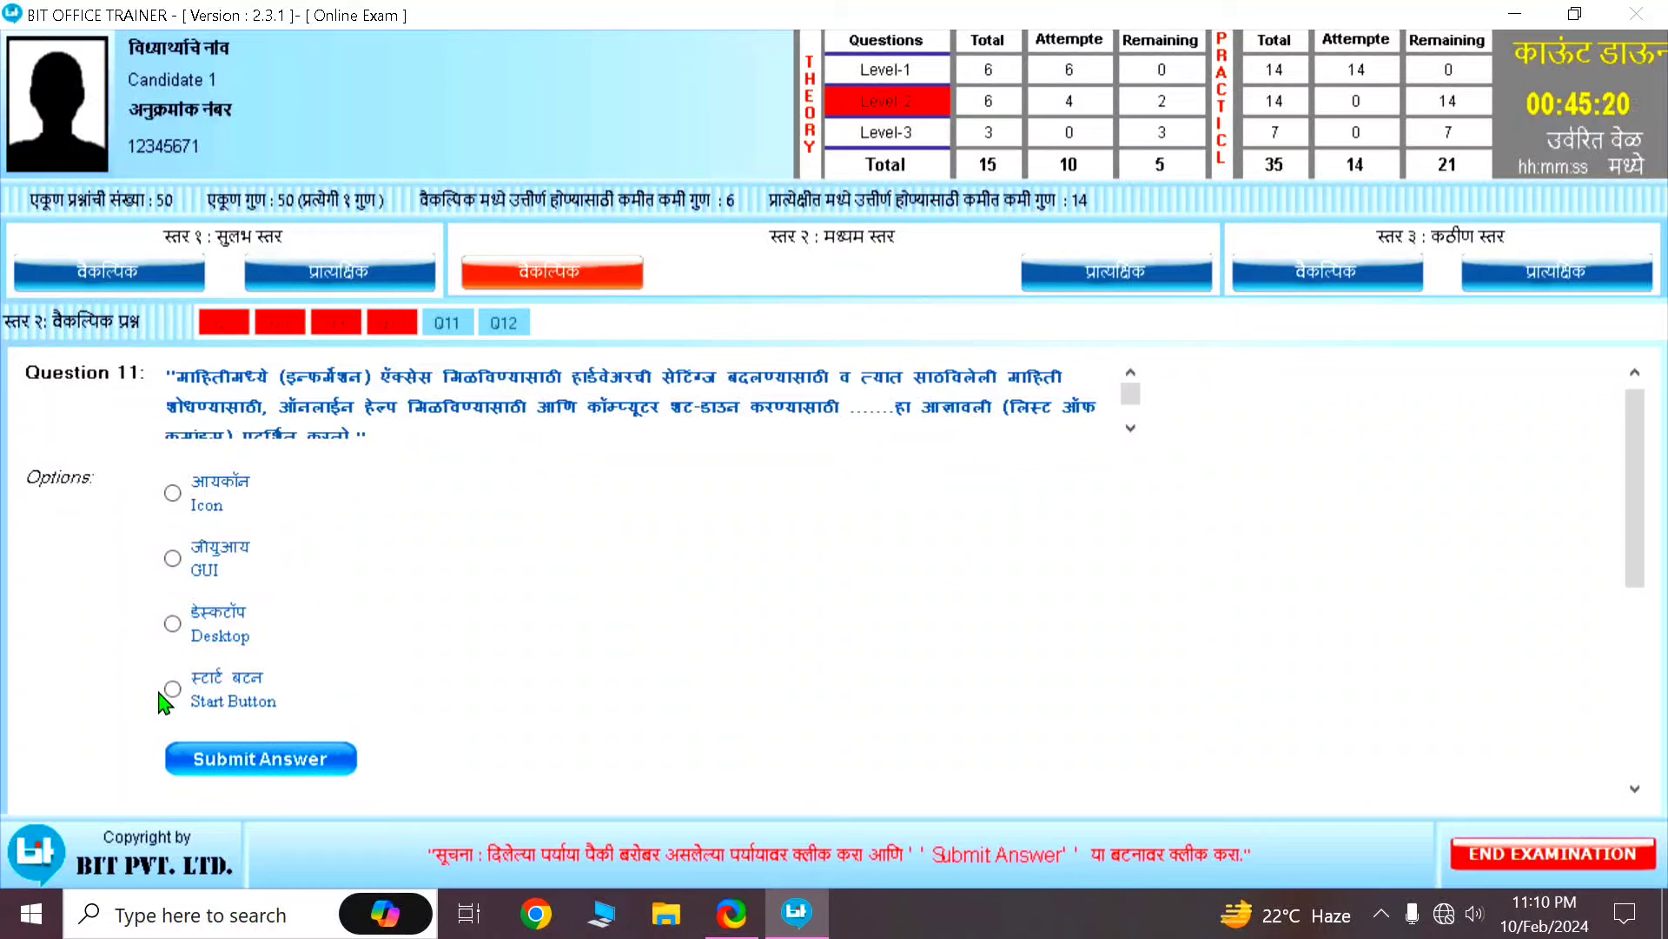
Step: Submit "Start Button" for Question 11 and "Digital Versatile Disk" for Question 12
{"action": "left_click", "coordinate": [184, 695]}
{"action": "left_click", "coordinate": [289, 762]}
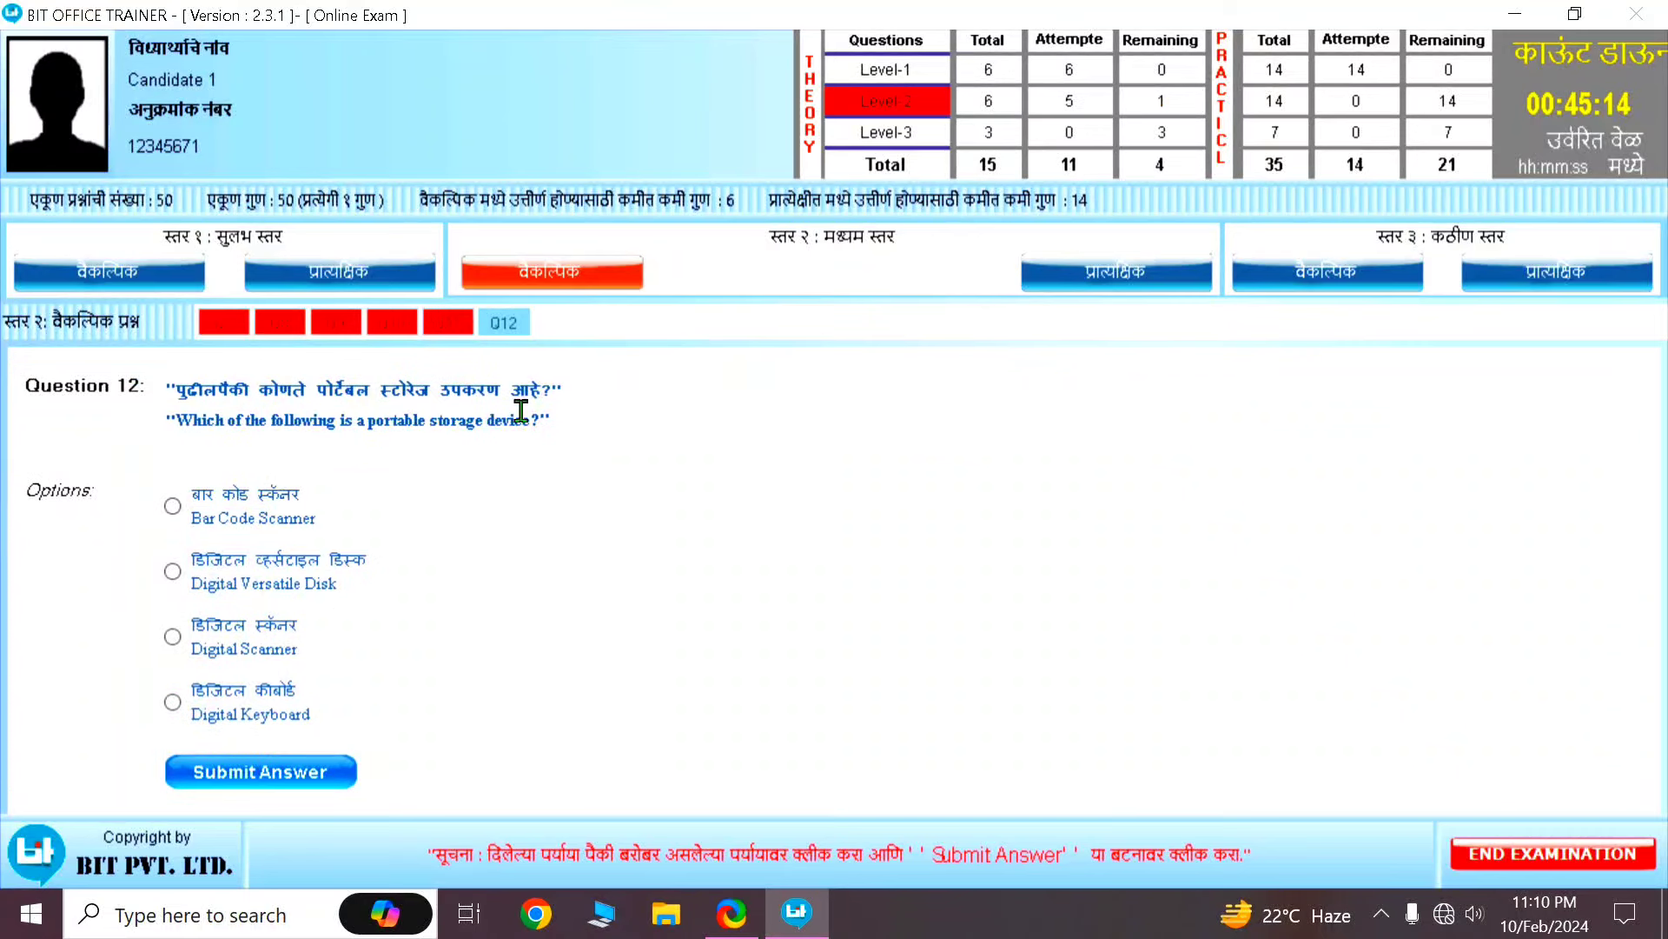
{"action": "left_click", "coordinate": [172, 573]}
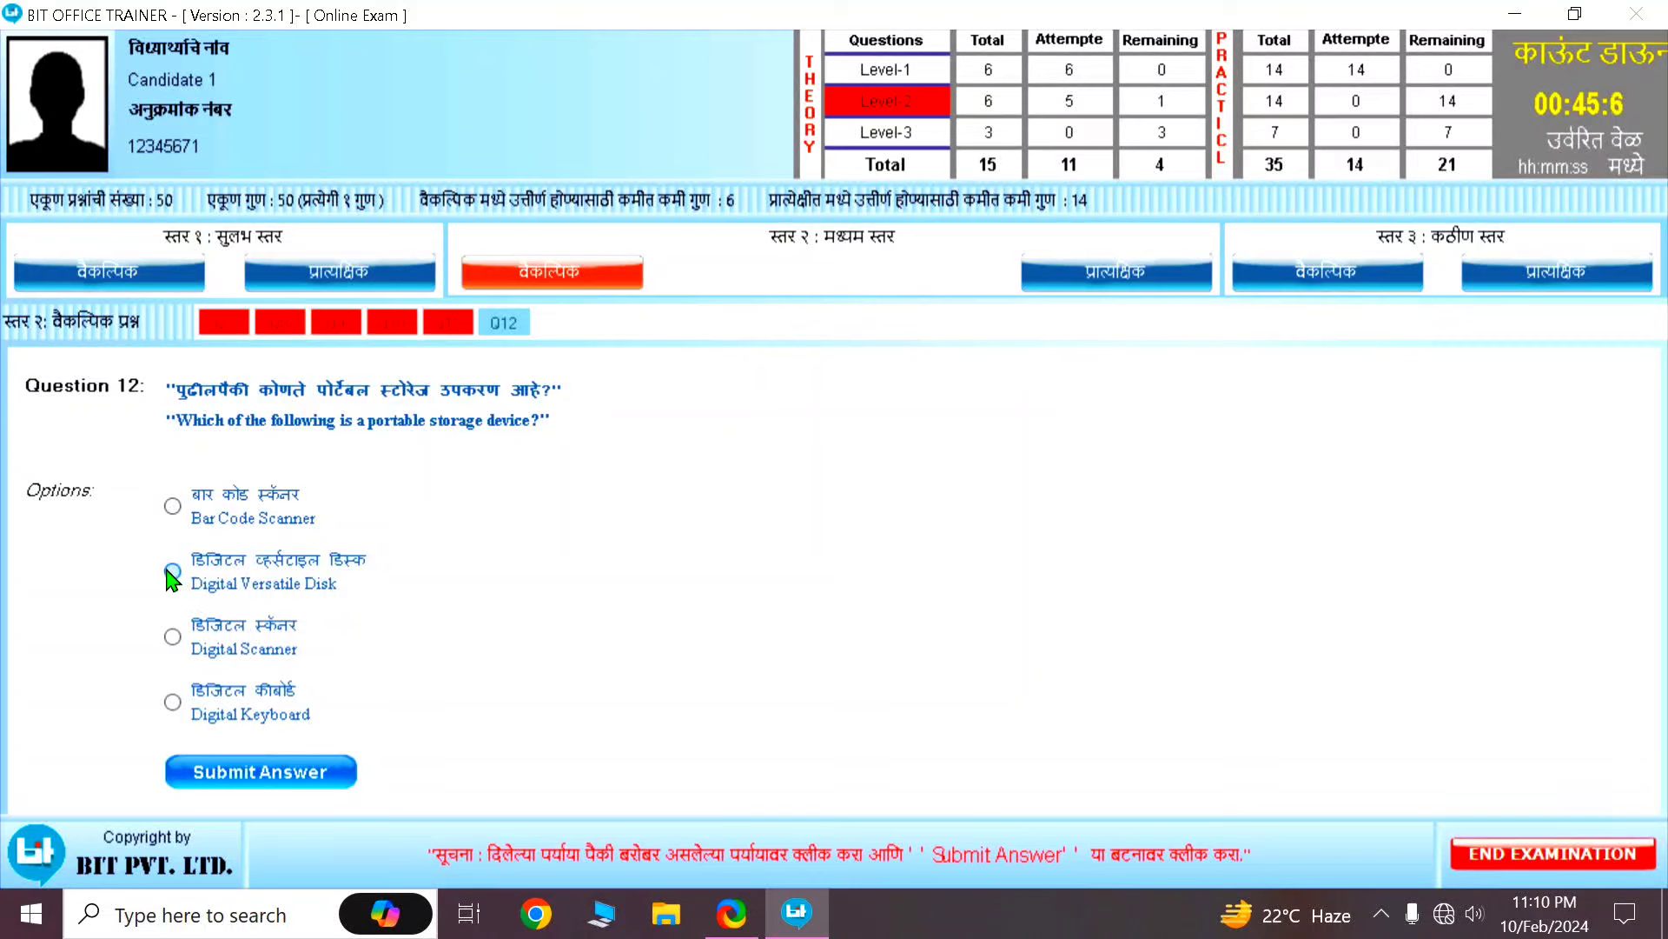
{"action": "left_click", "coordinate": [263, 773]}
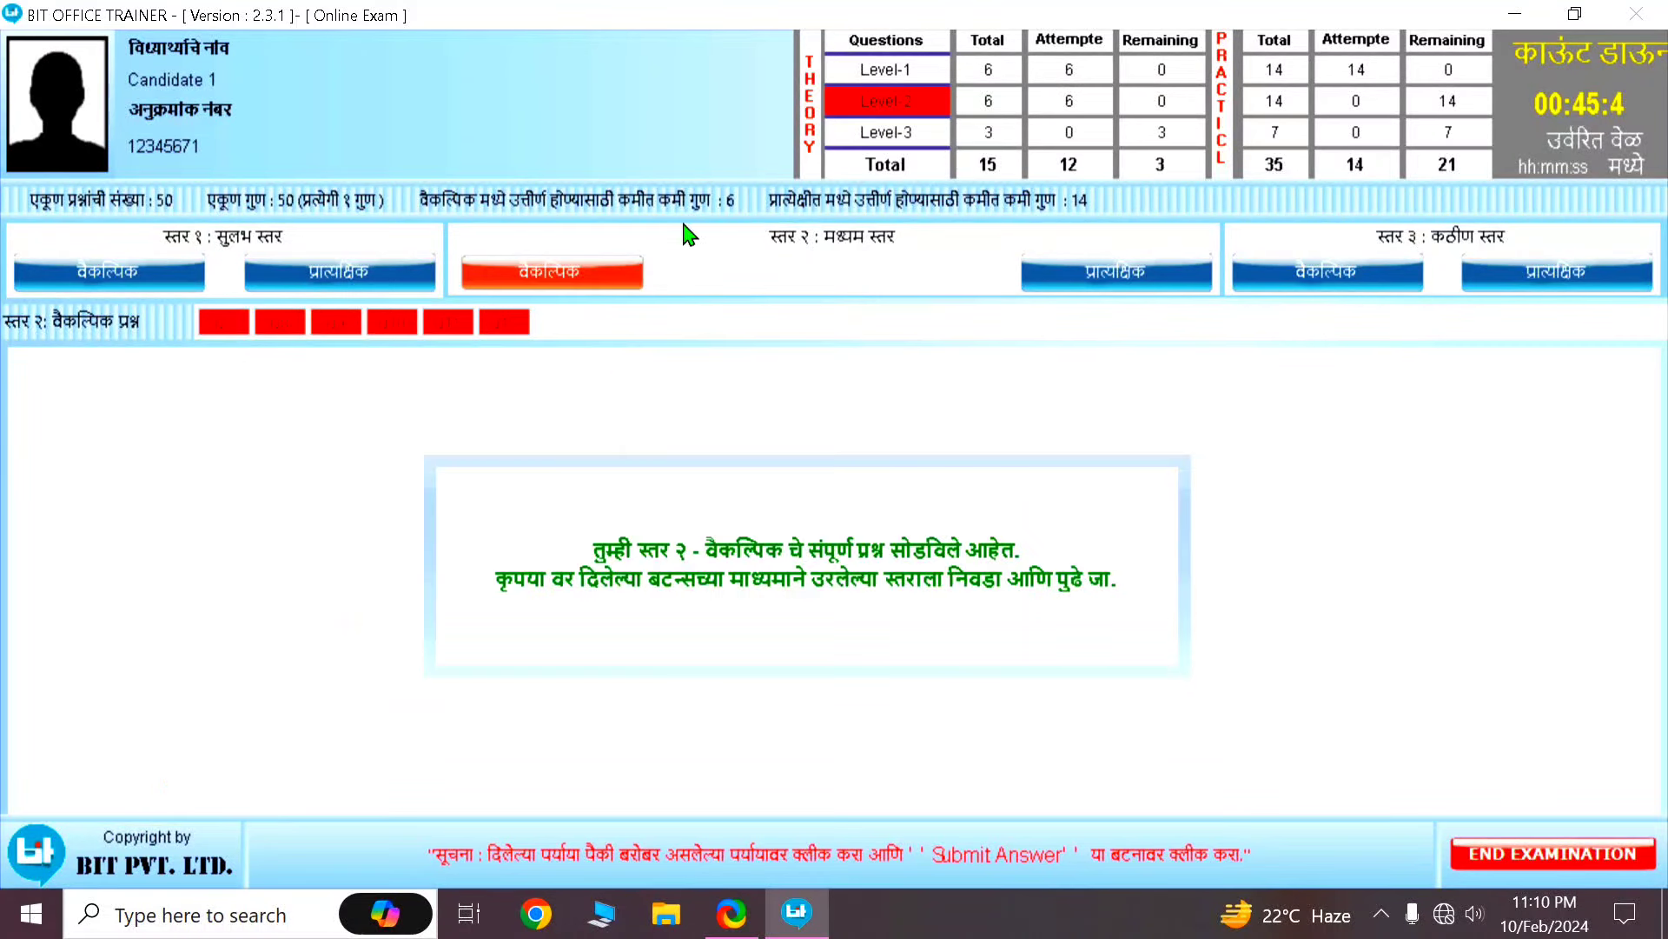
Step: Start the practical test for Level 2 Question 1 and go to the folder Support\Home\Index
{"action": "left_click", "coordinate": [1110, 279]}
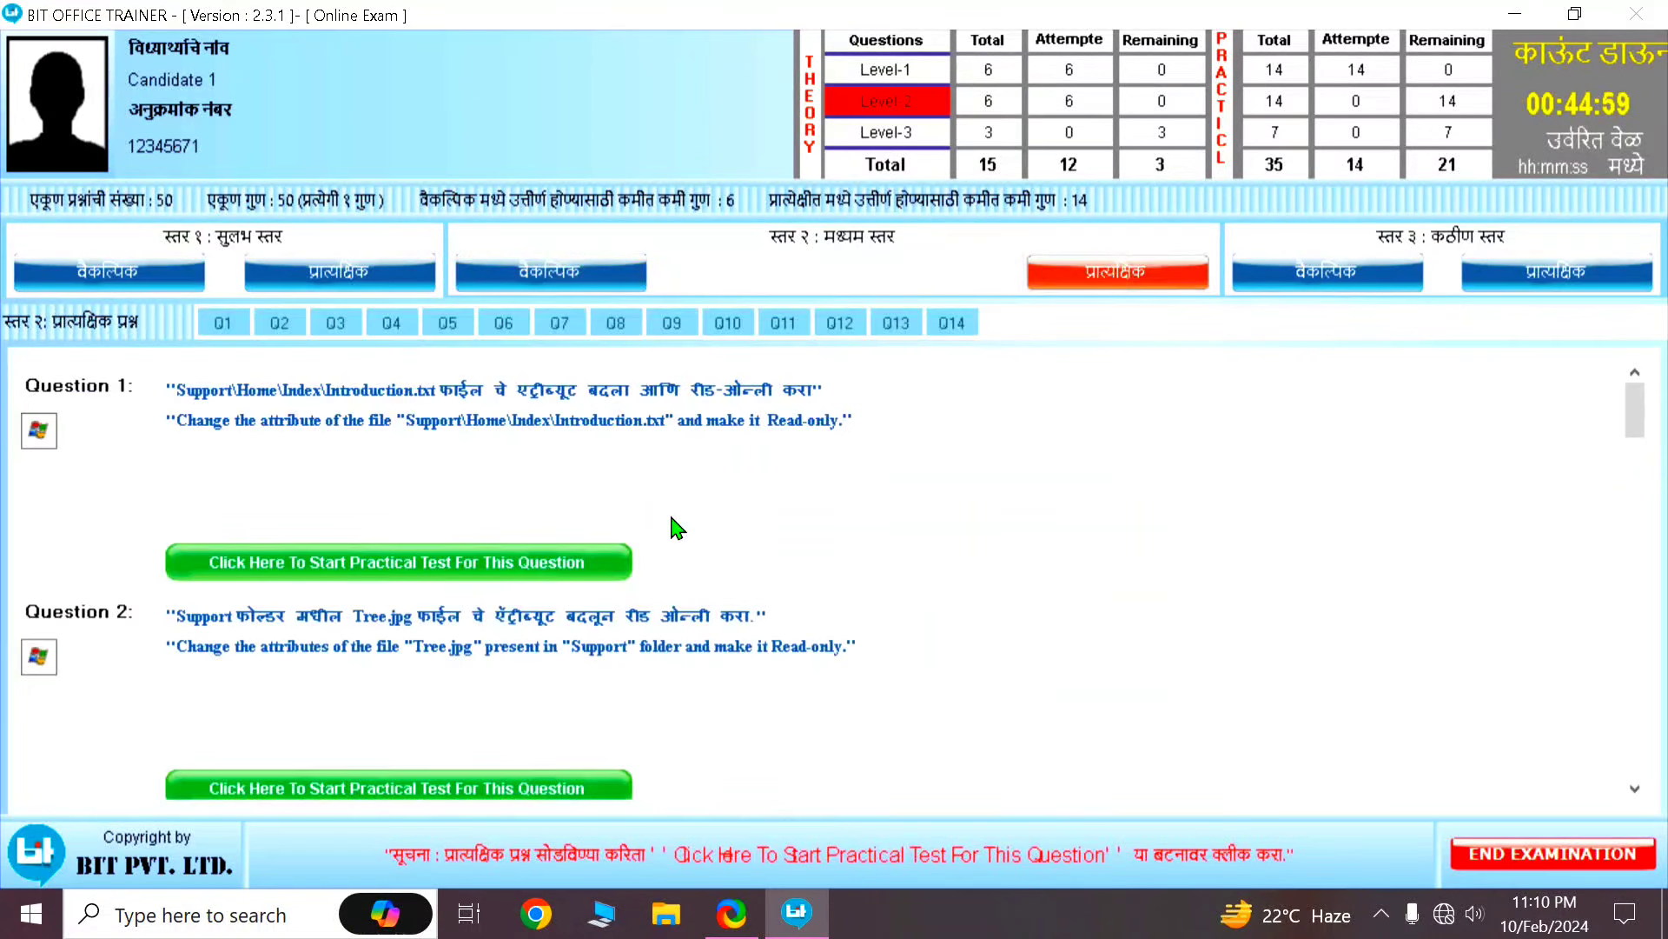
{"action": "left_click", "coordinate": [520, 565]}
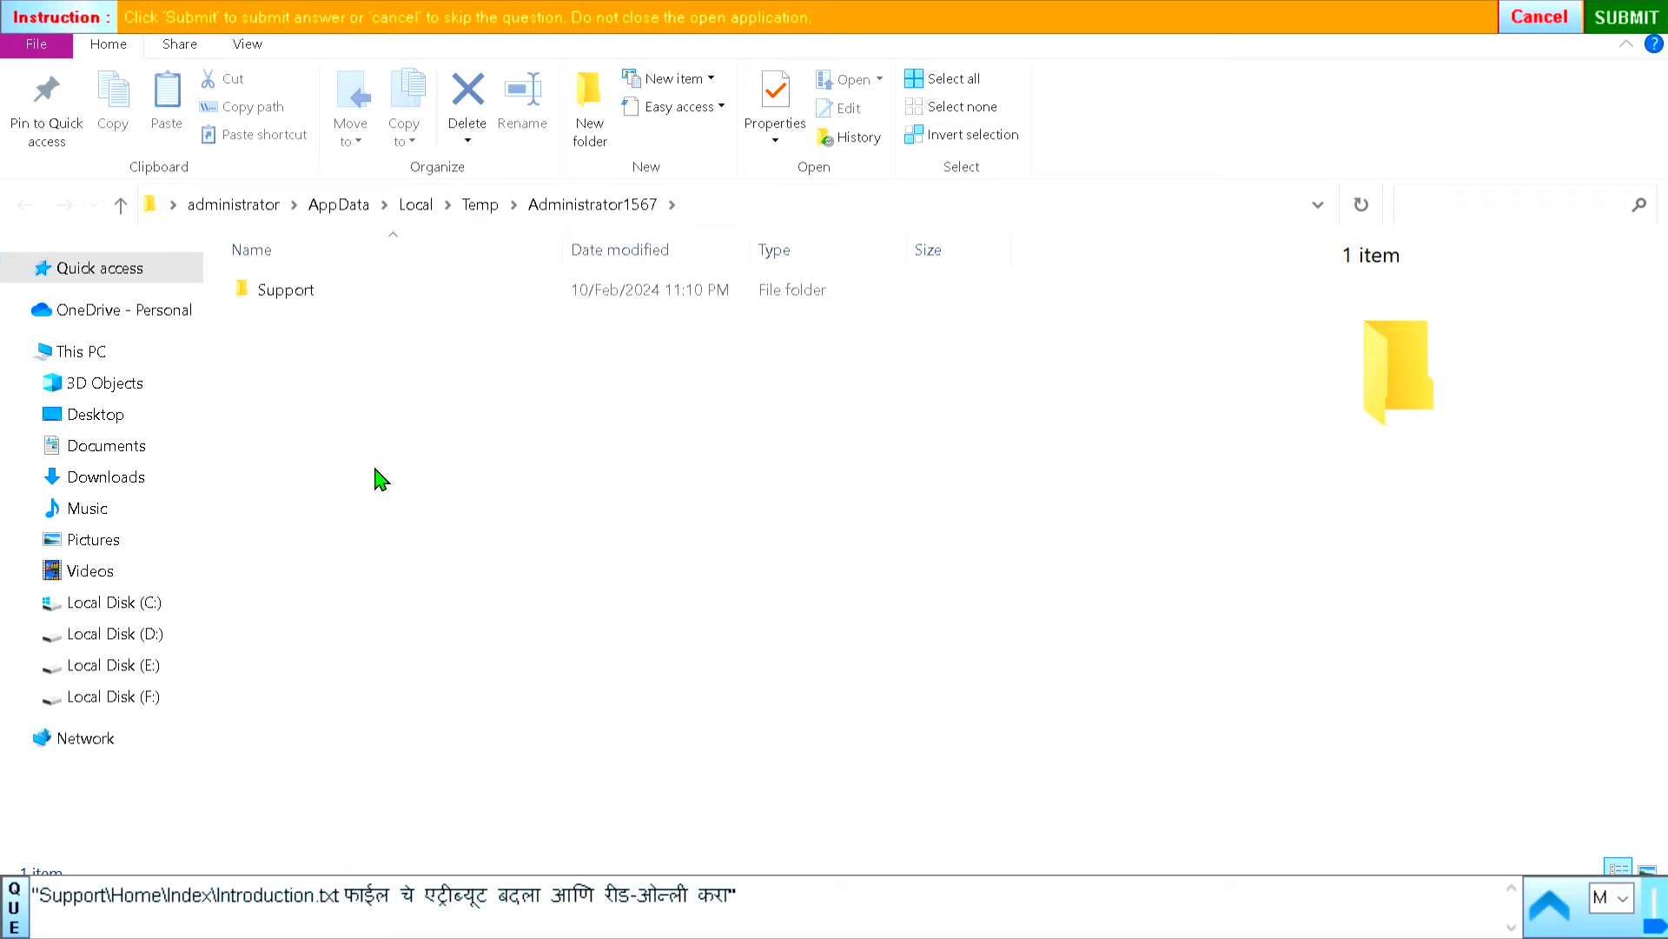
{"action": "double_click", "coordinate": [274, 292]}
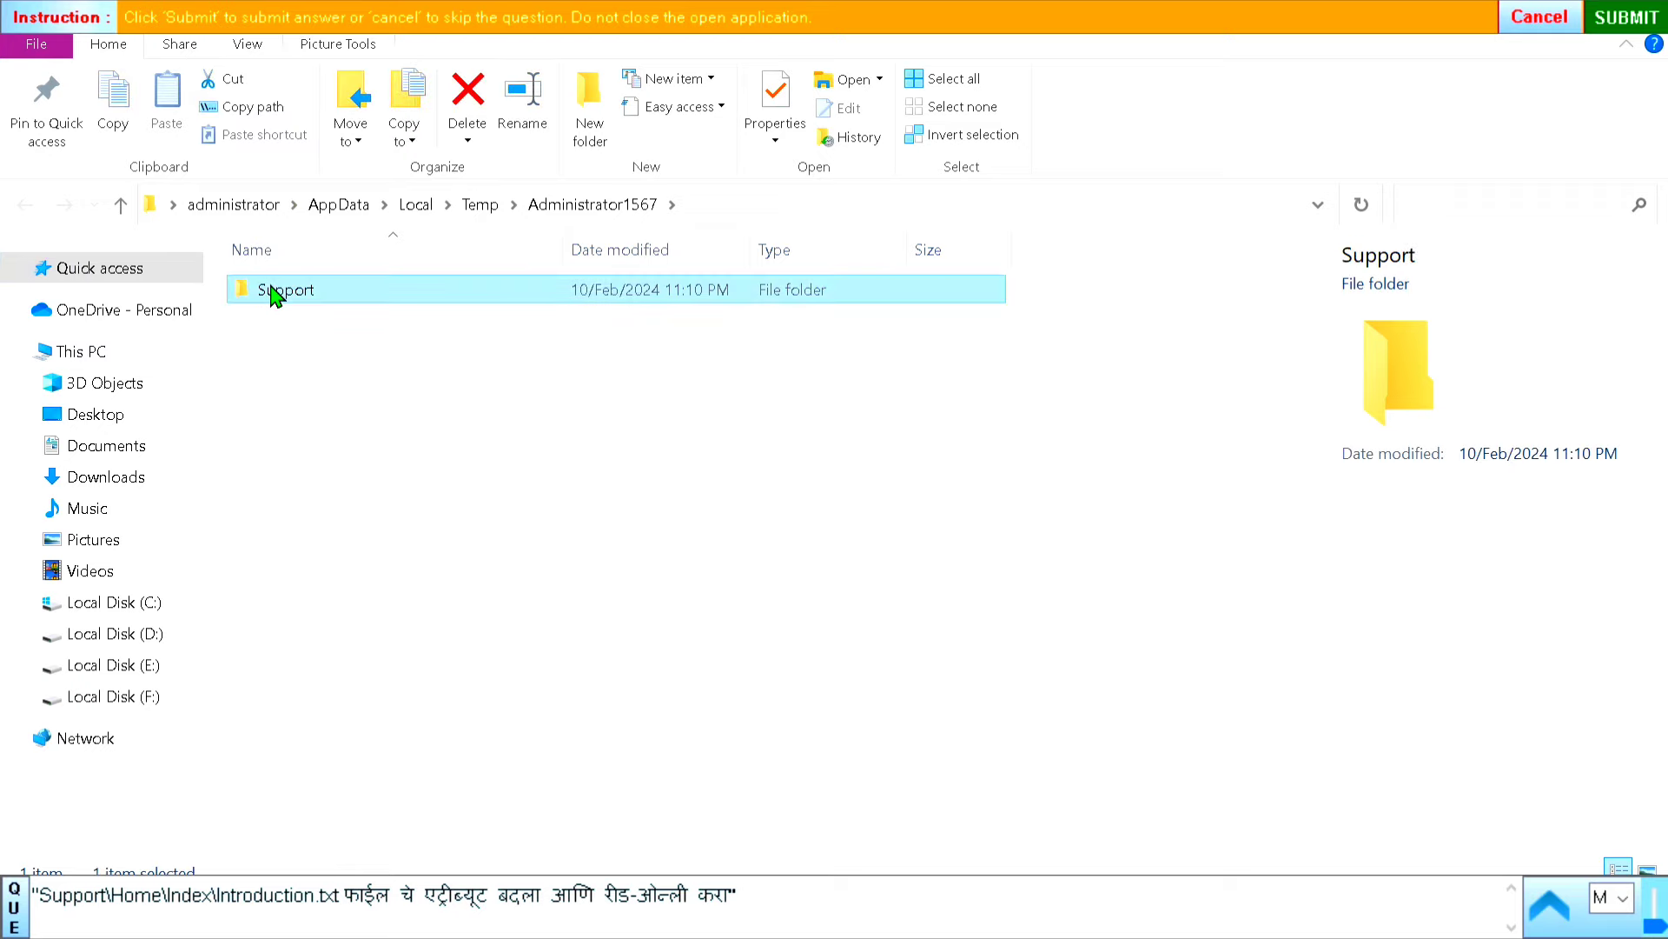
{"action": "double_click", "coordinate": [296, 313]}
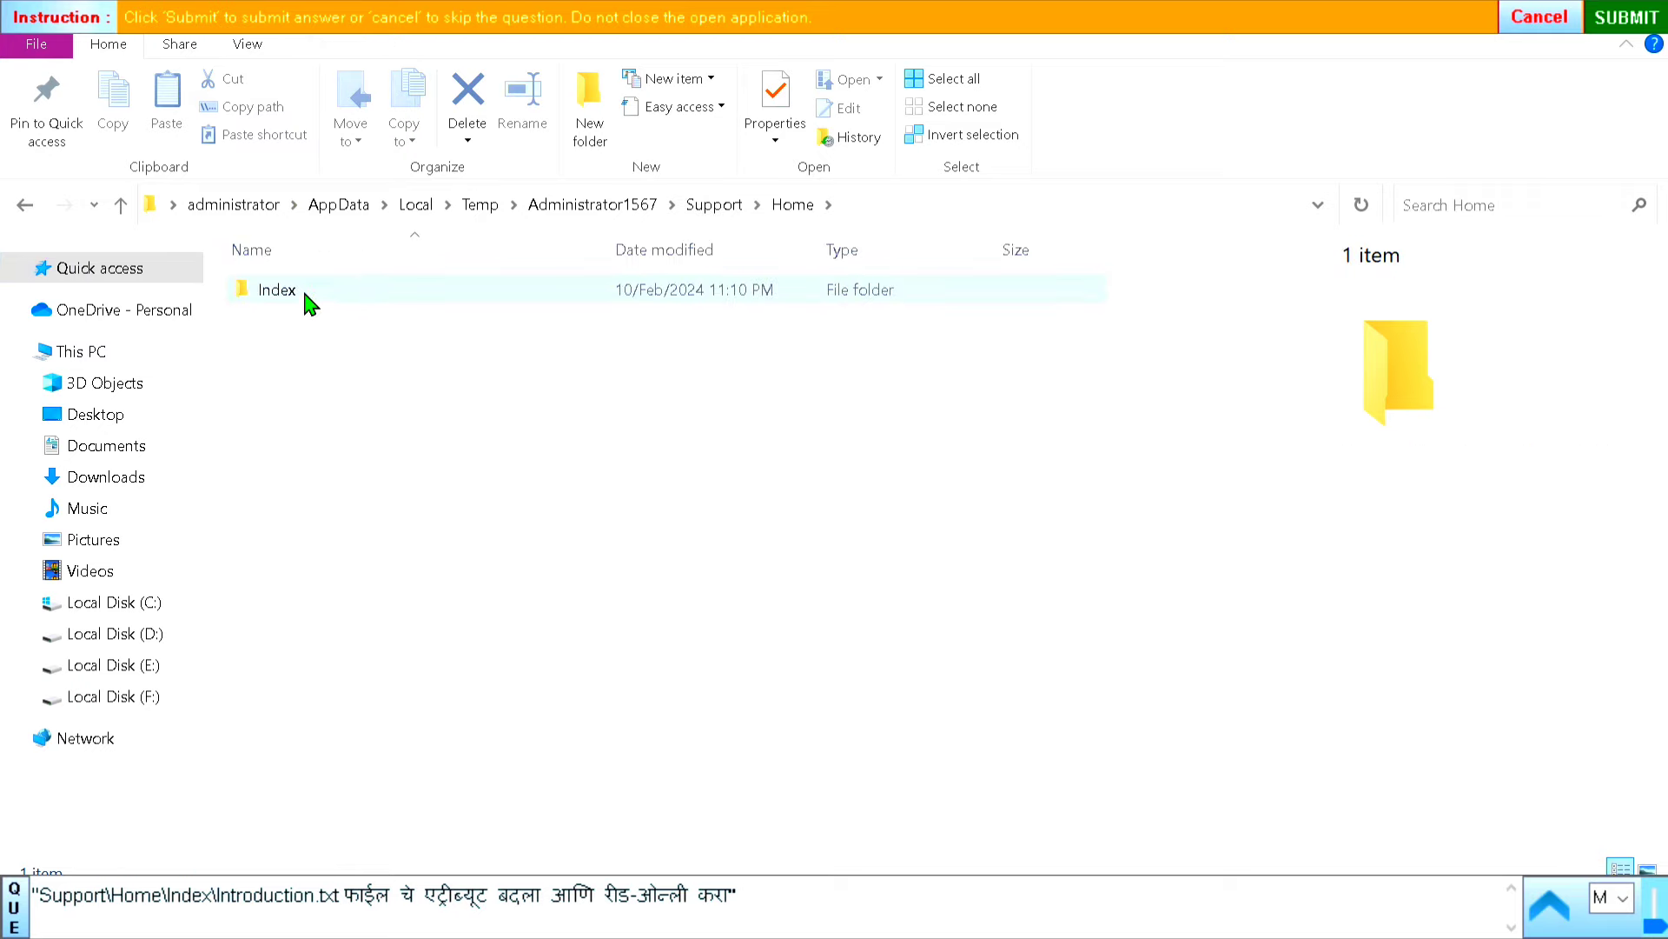
{"action": "double_click", "coordinate": [309, 300]}
Step: Make Introduction.txt in the Index folder read-only through its properties and submit the answer to Question 1
{"action": "left_click", "coordinate": [322, 302]}
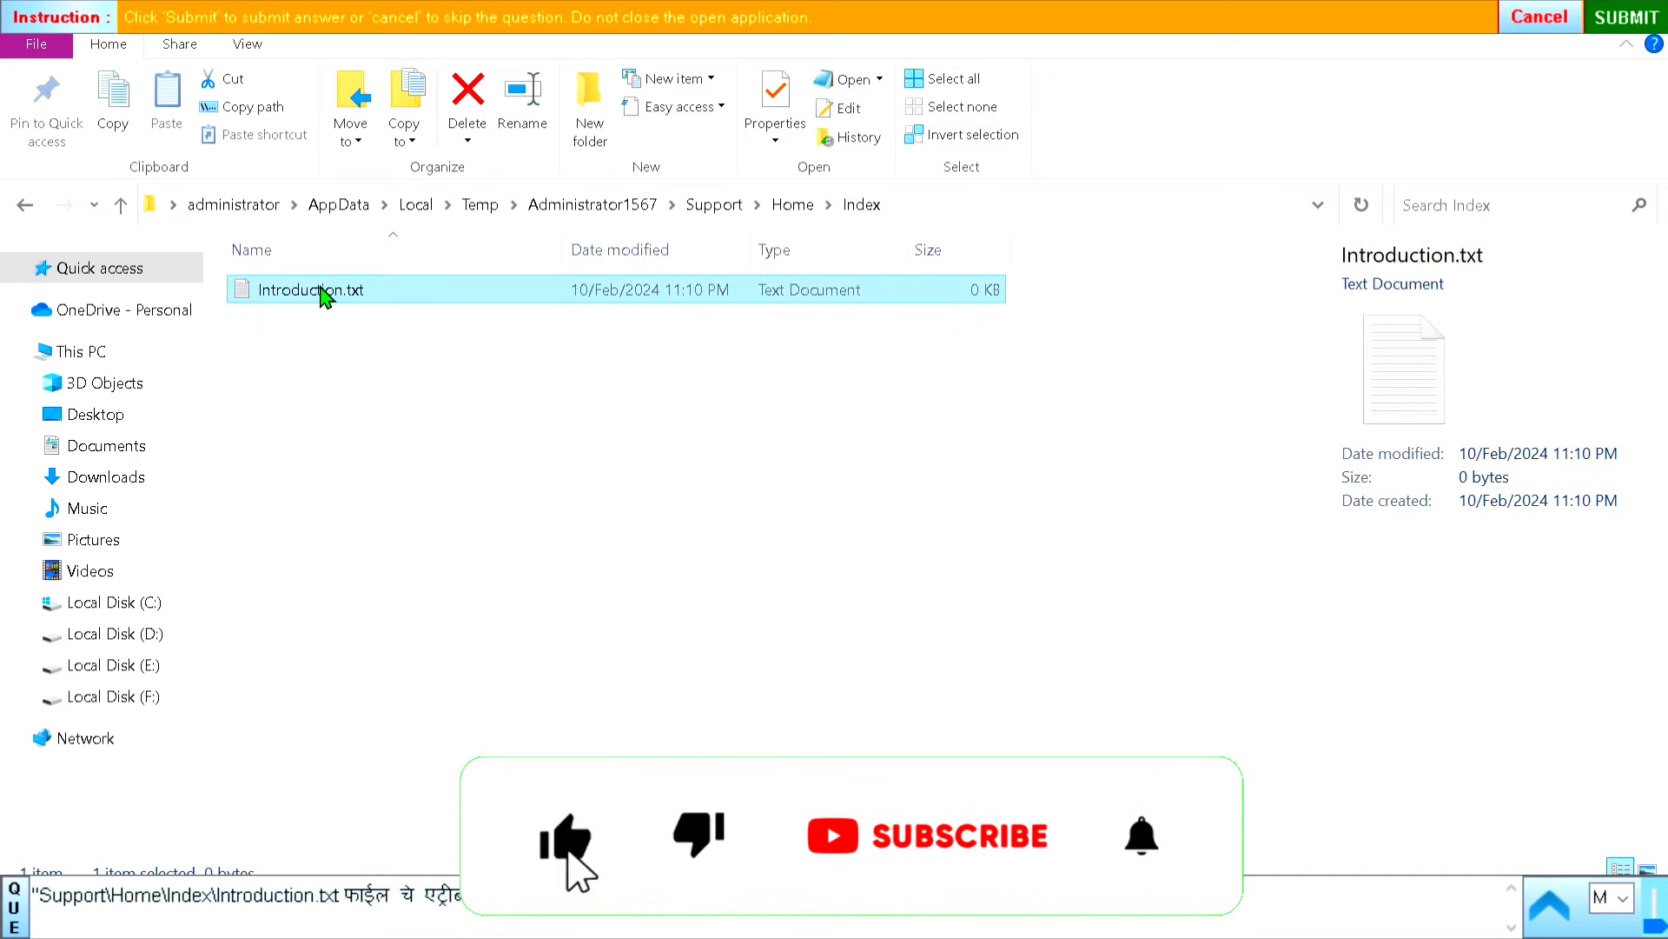
{"action": "right_click", "coordinate": [321, 296]}
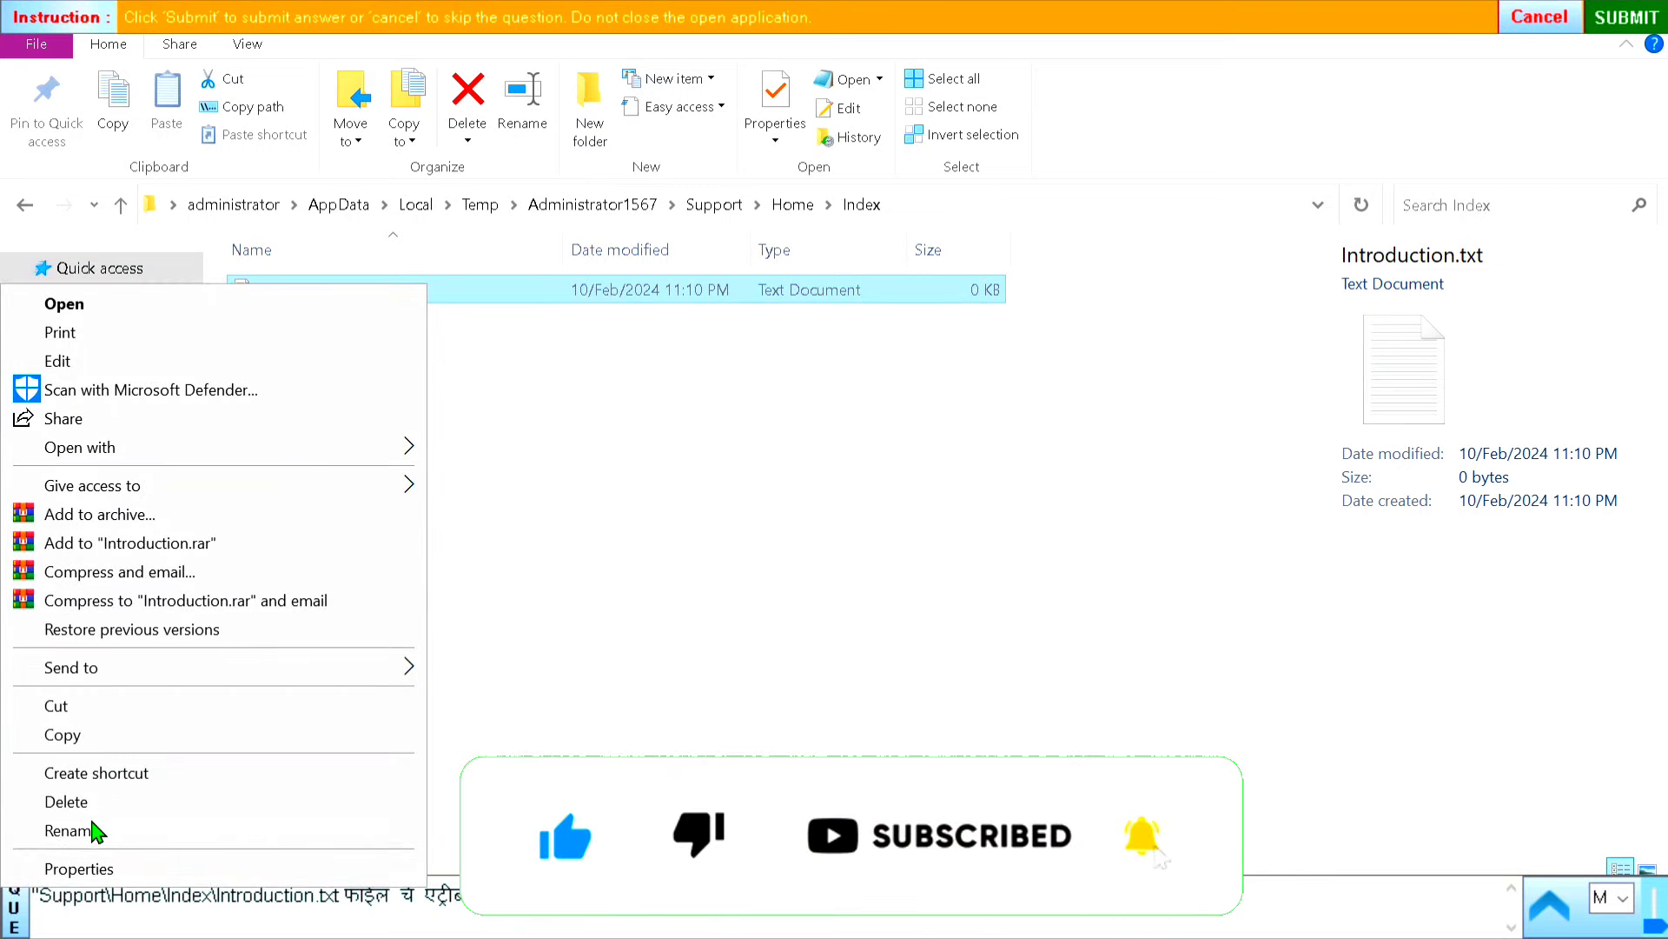
{"action": "left_click", "coordinate": [78, 869]}
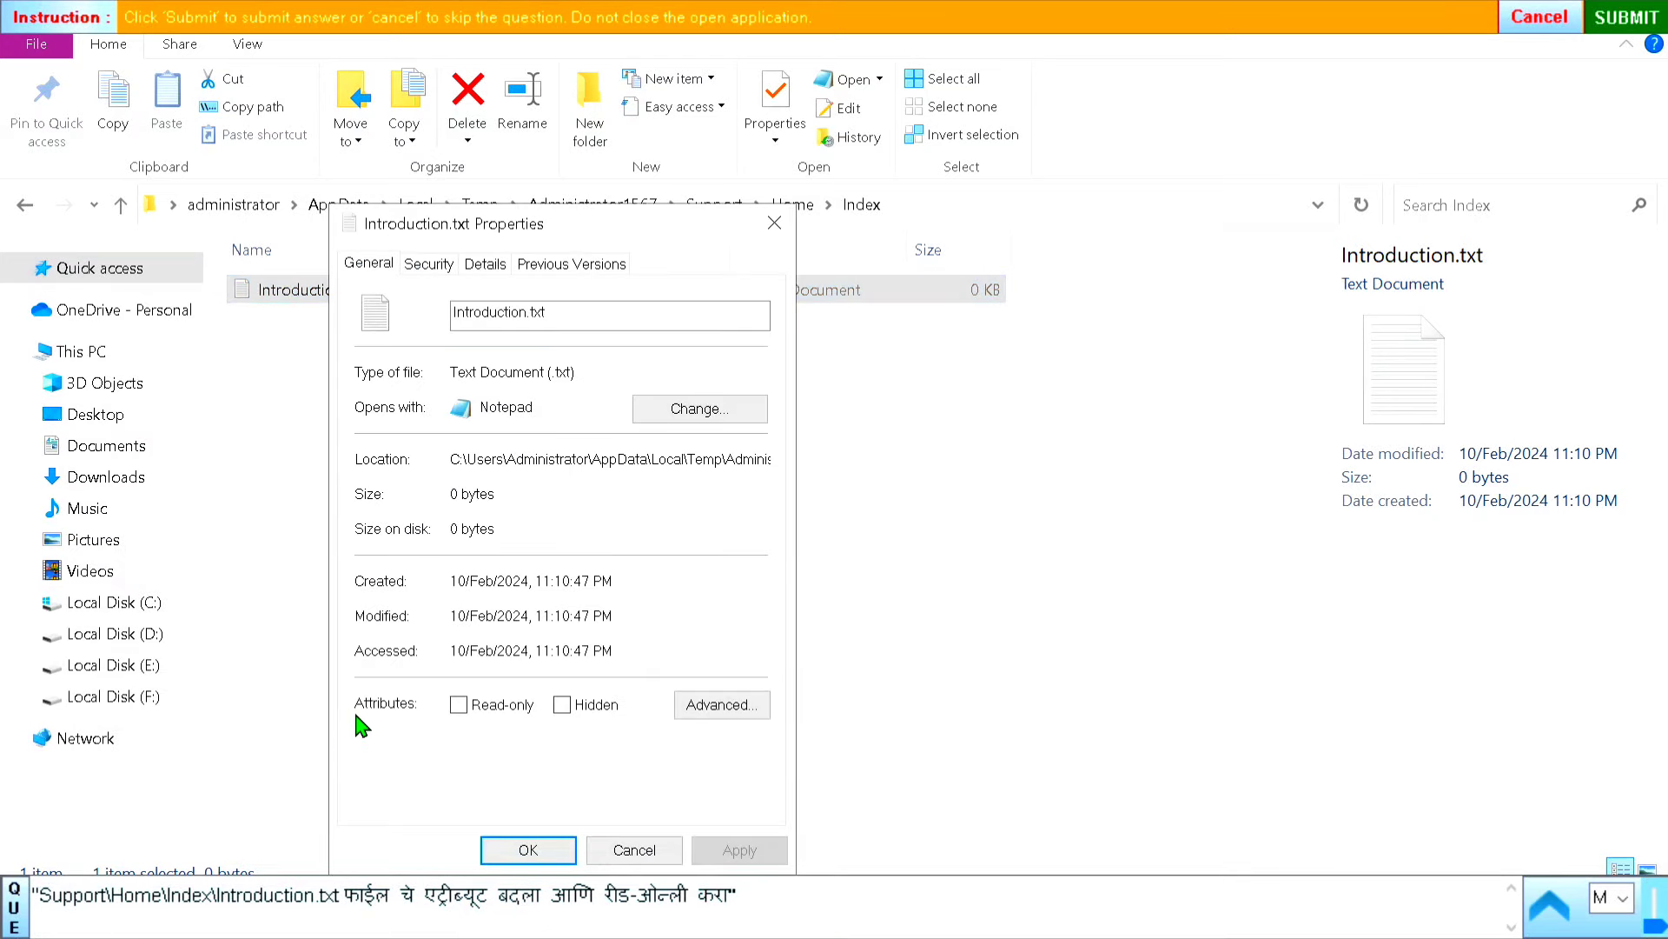
{"action": "left_click", "coordinate": [461, 705]}
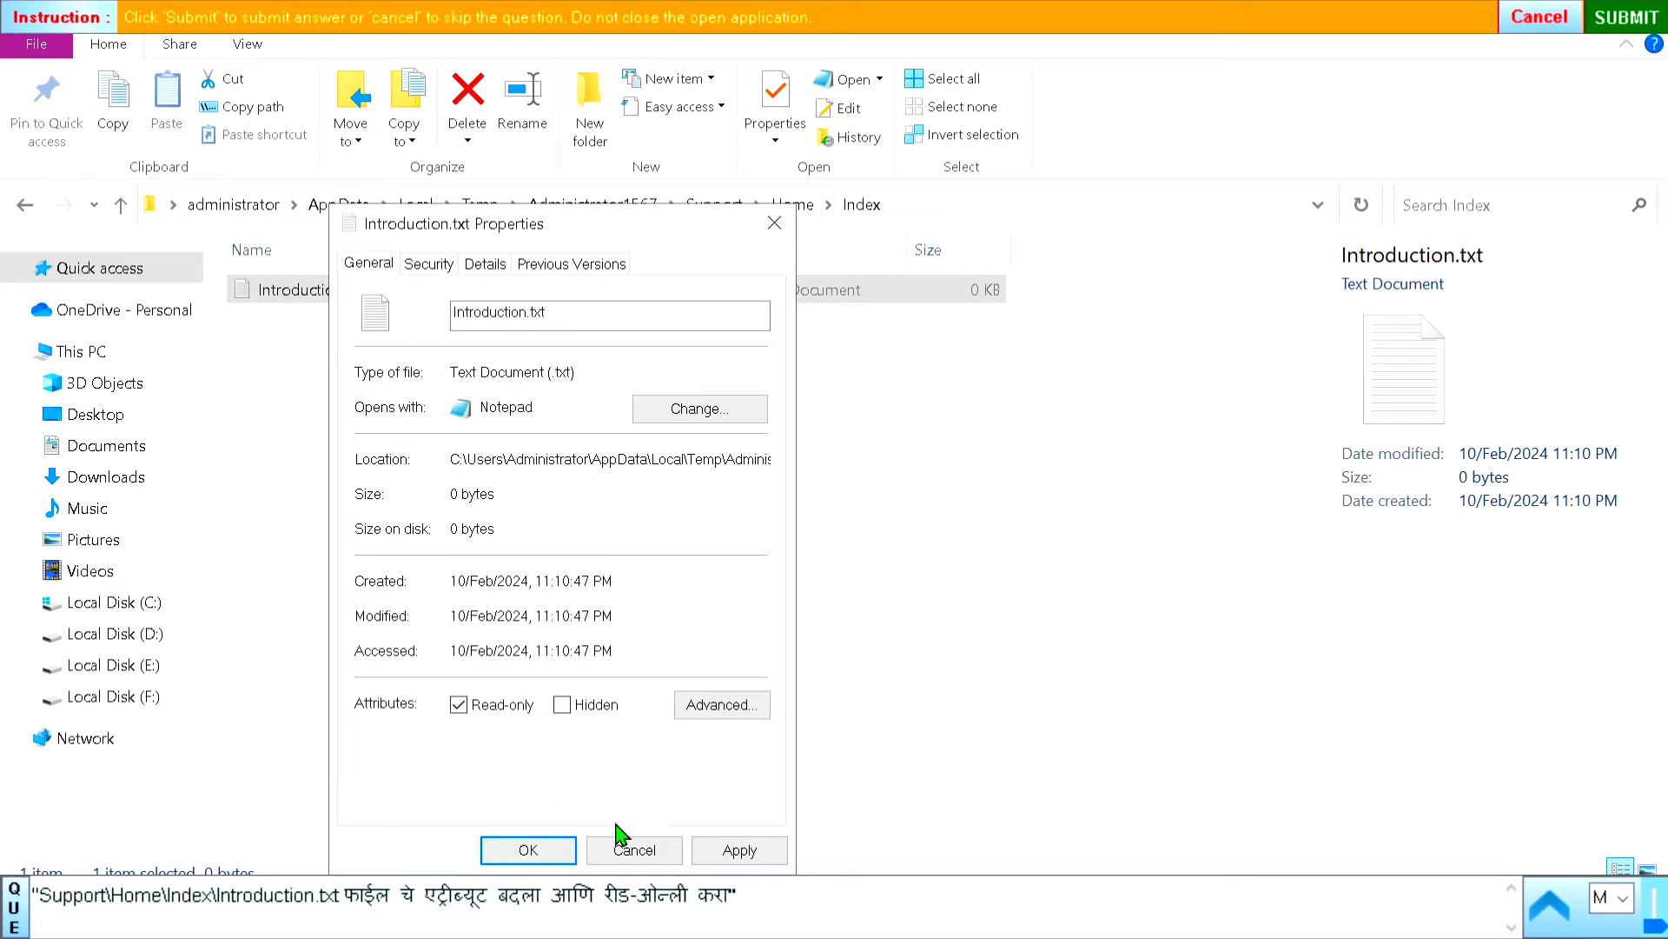
{"action": "left_click", "coordinate": [752, 857]}
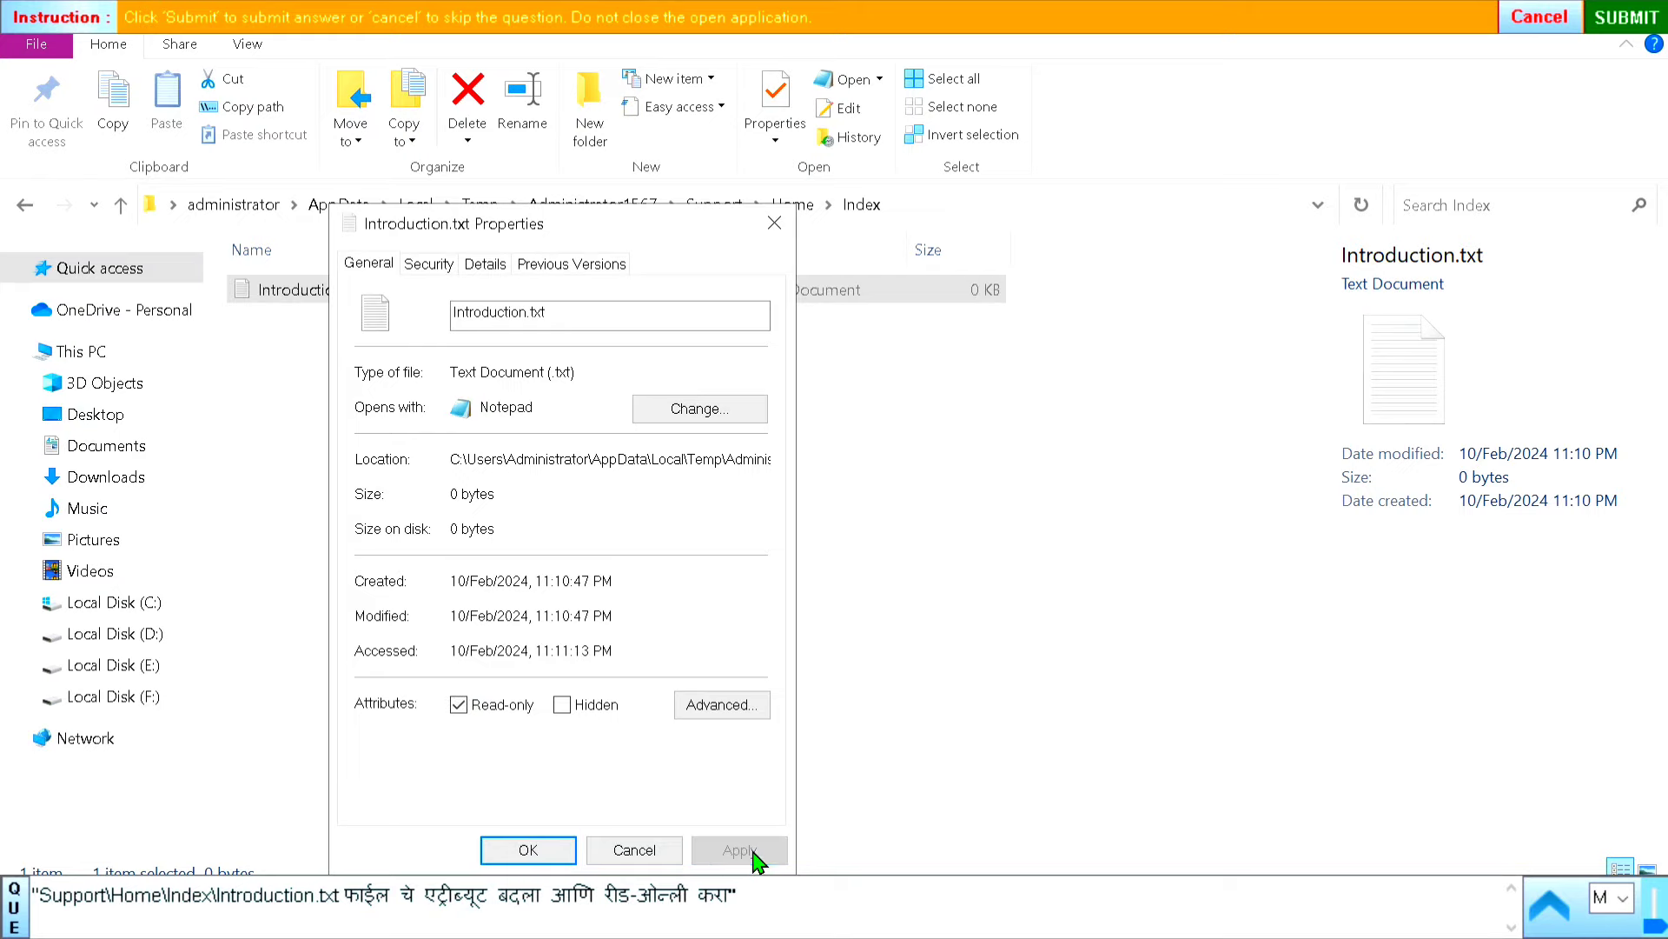
{"action": "left_click", "coordinate": [528, 850]}
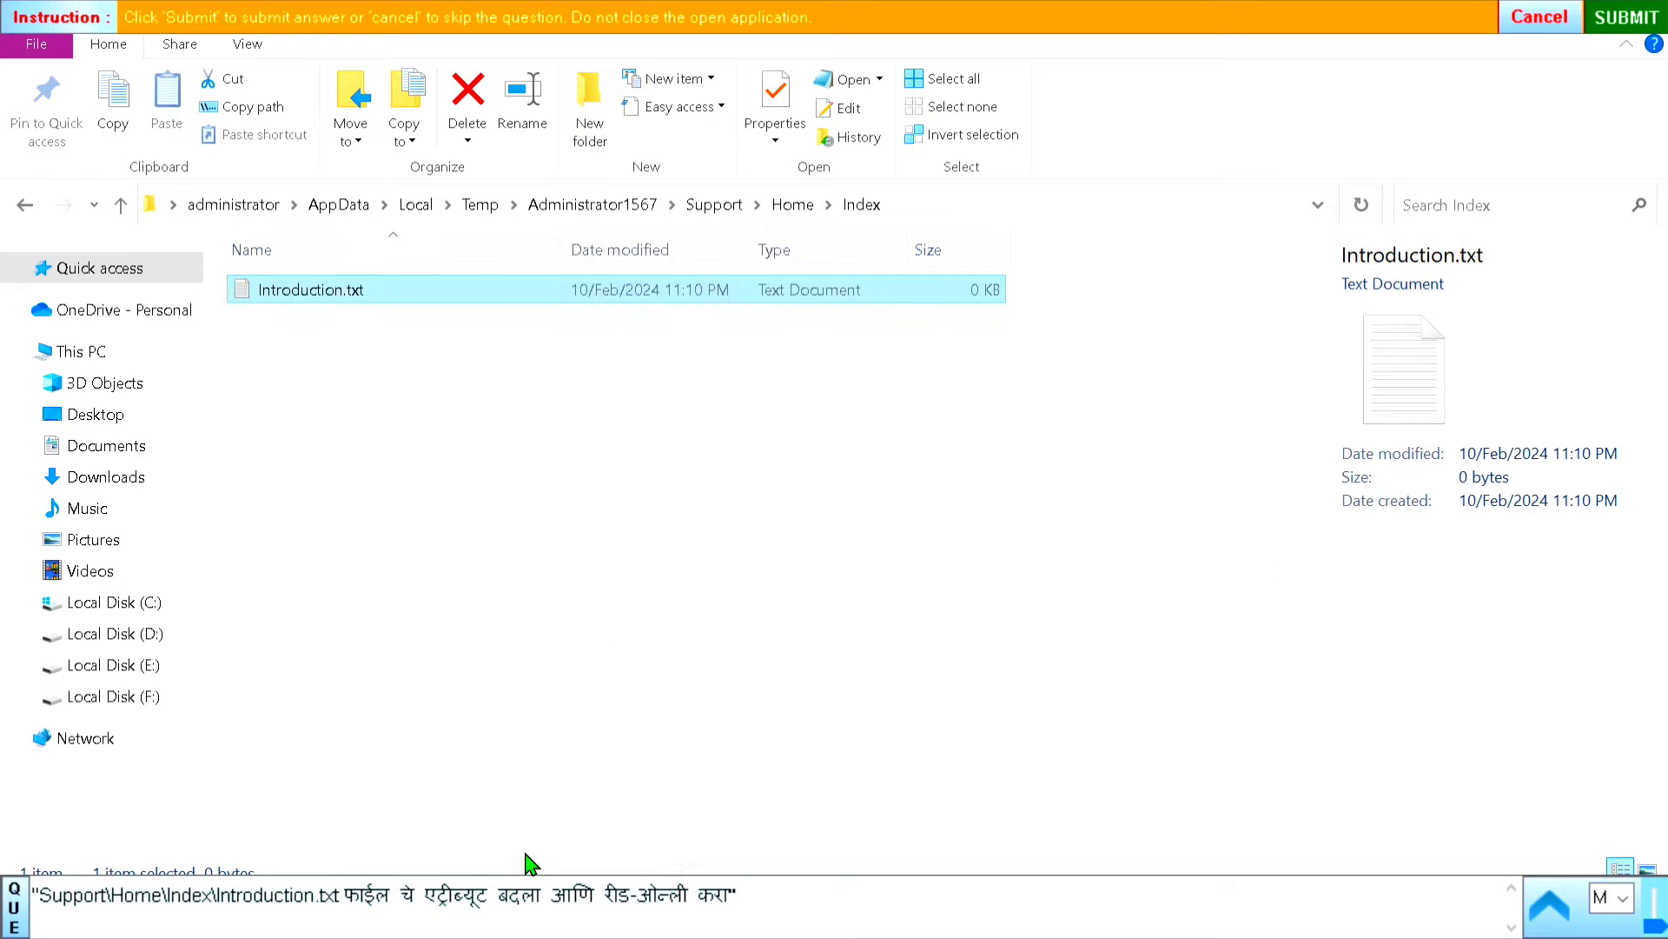
{"action": "left_click", "coordinate": [1643, 19]}
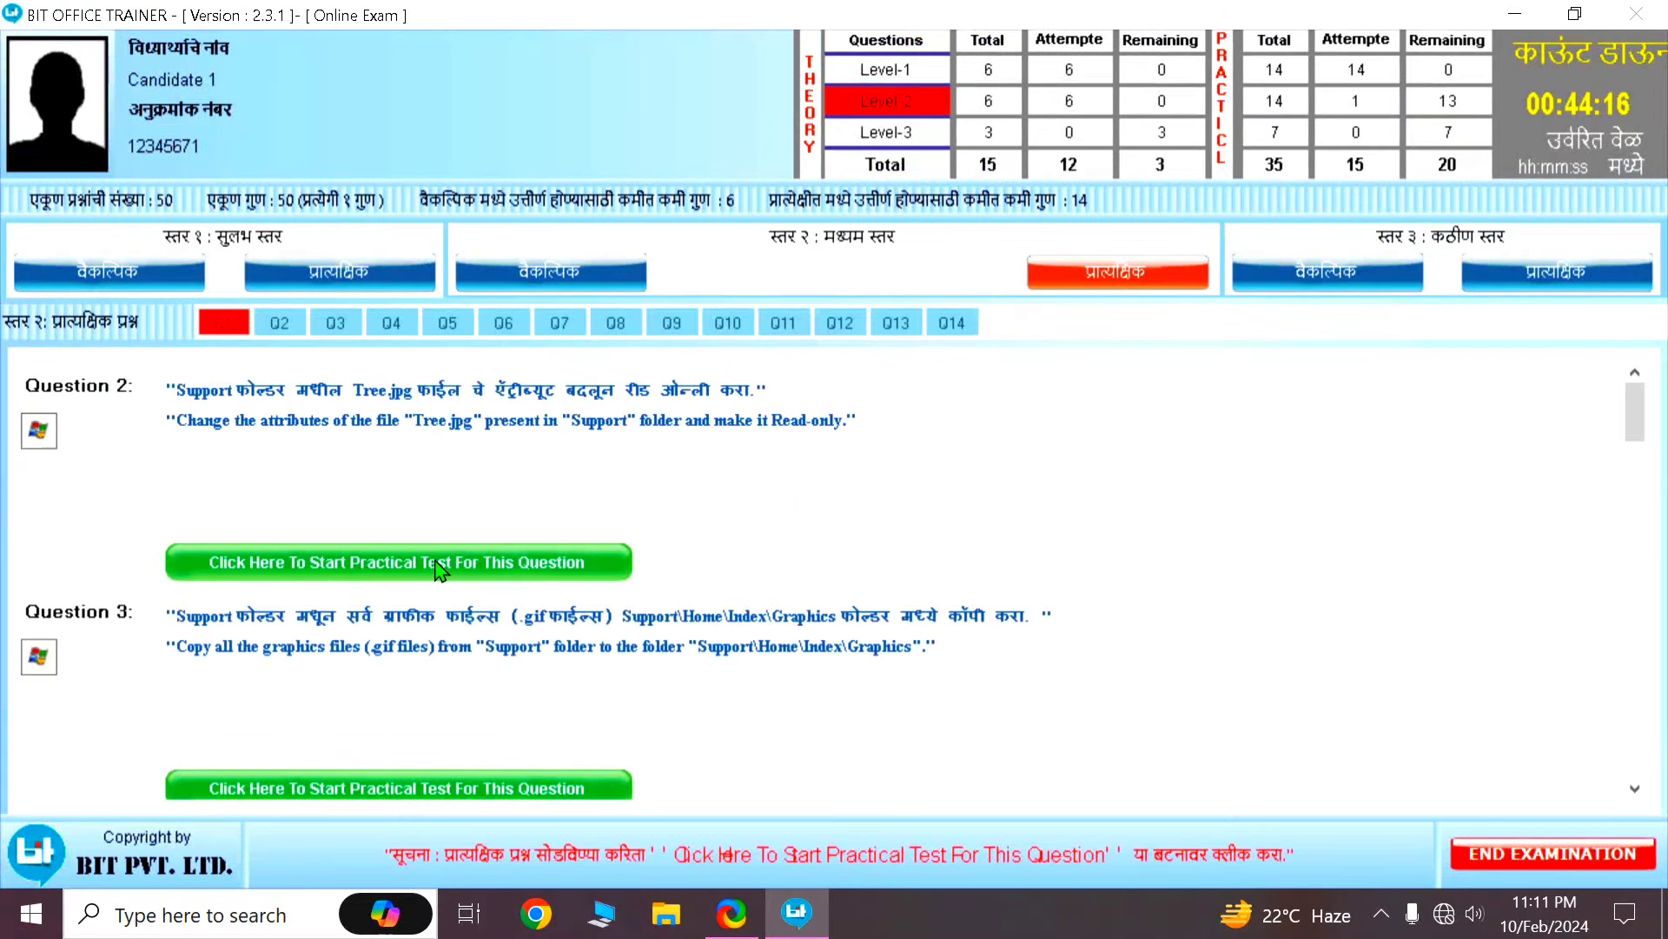
Step: Start the Question 2 test, make Tree.jpg in the Support folder read-only, and submit the answer
{"action": "left_click", "coordinate": [449, 571]}
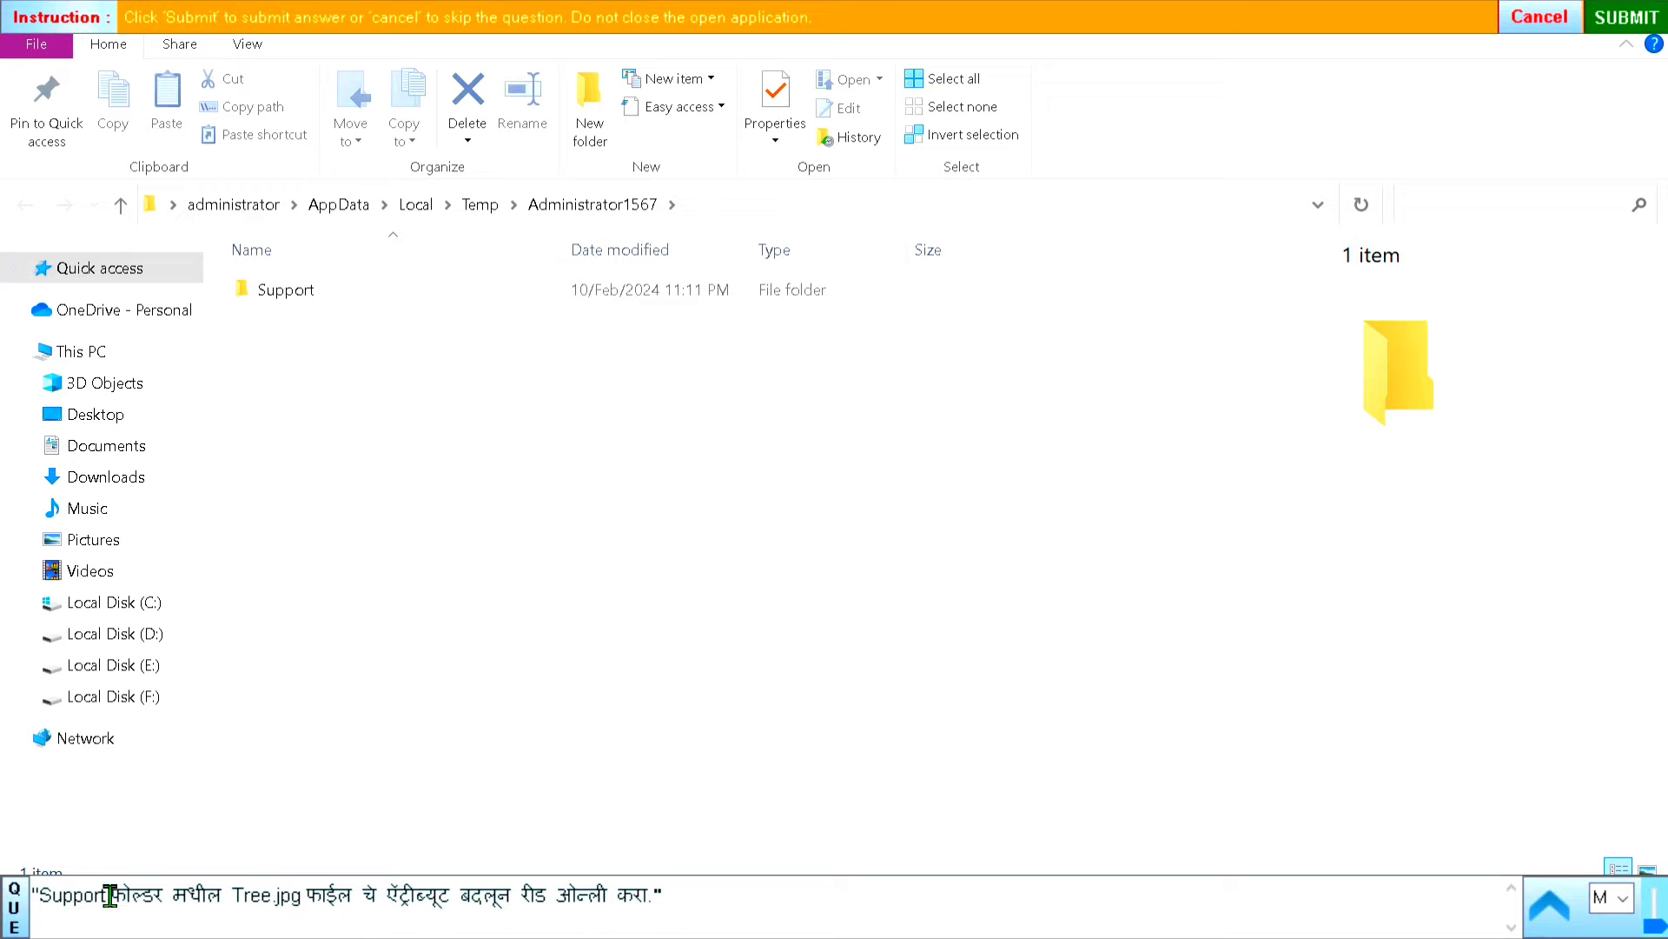
{"action": "double_click", "coordinate": [319, 286]}
{"action": "left_click", "coordinate": [313, 328]}
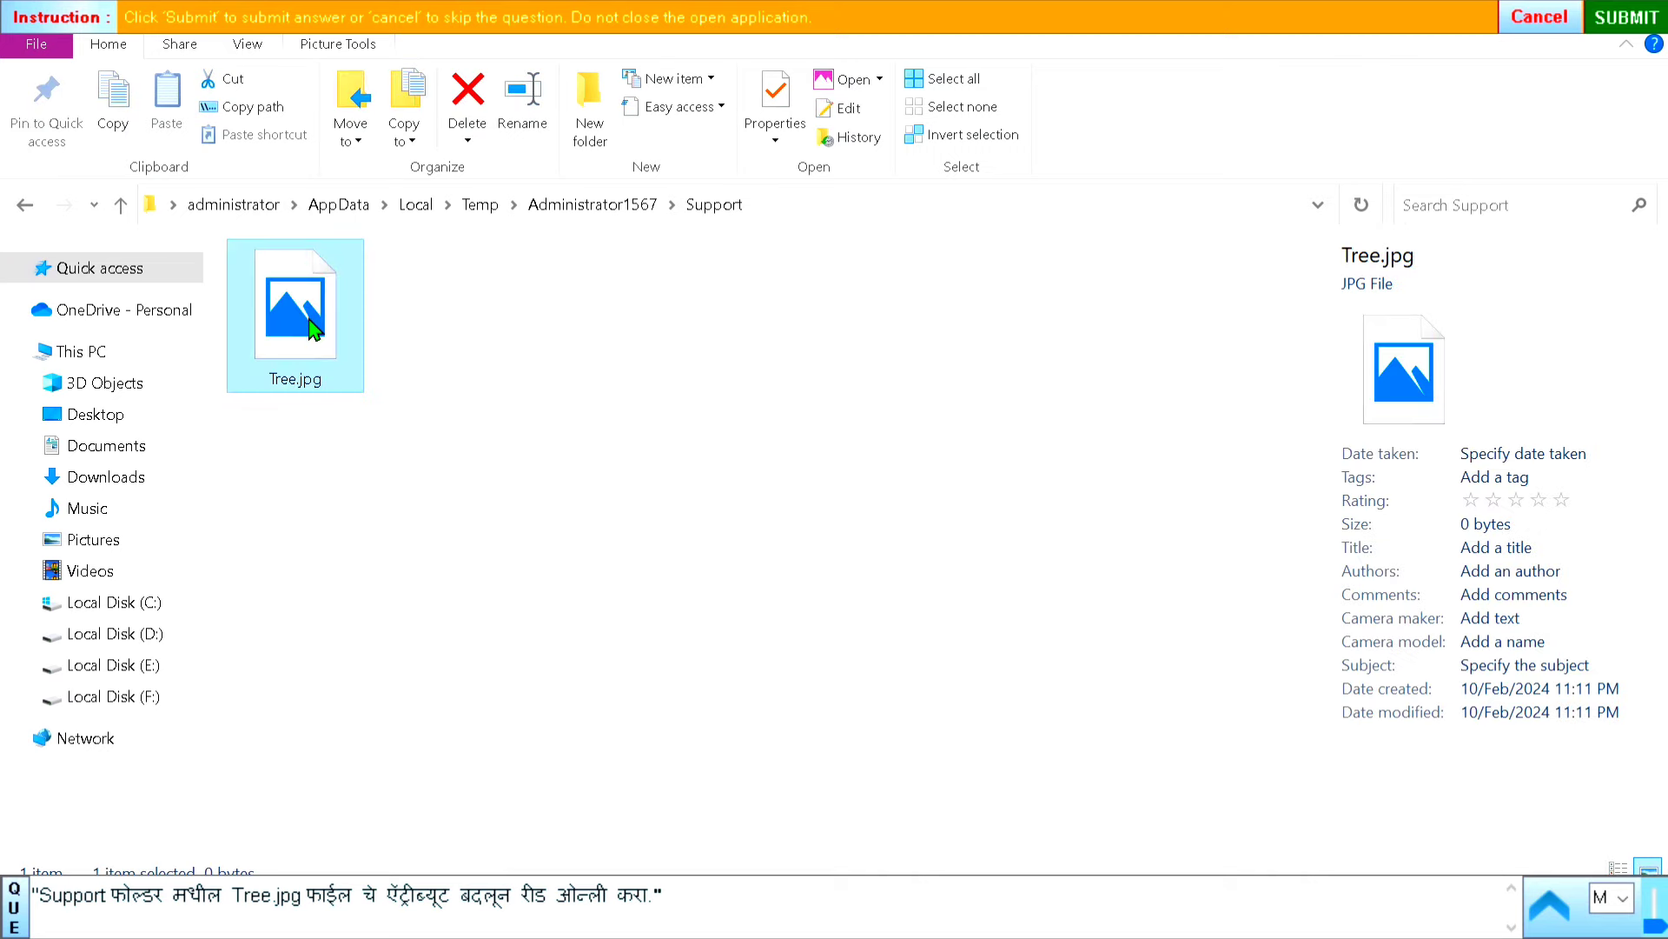
{"action": "right_click", "coordinate": [317, 328]}
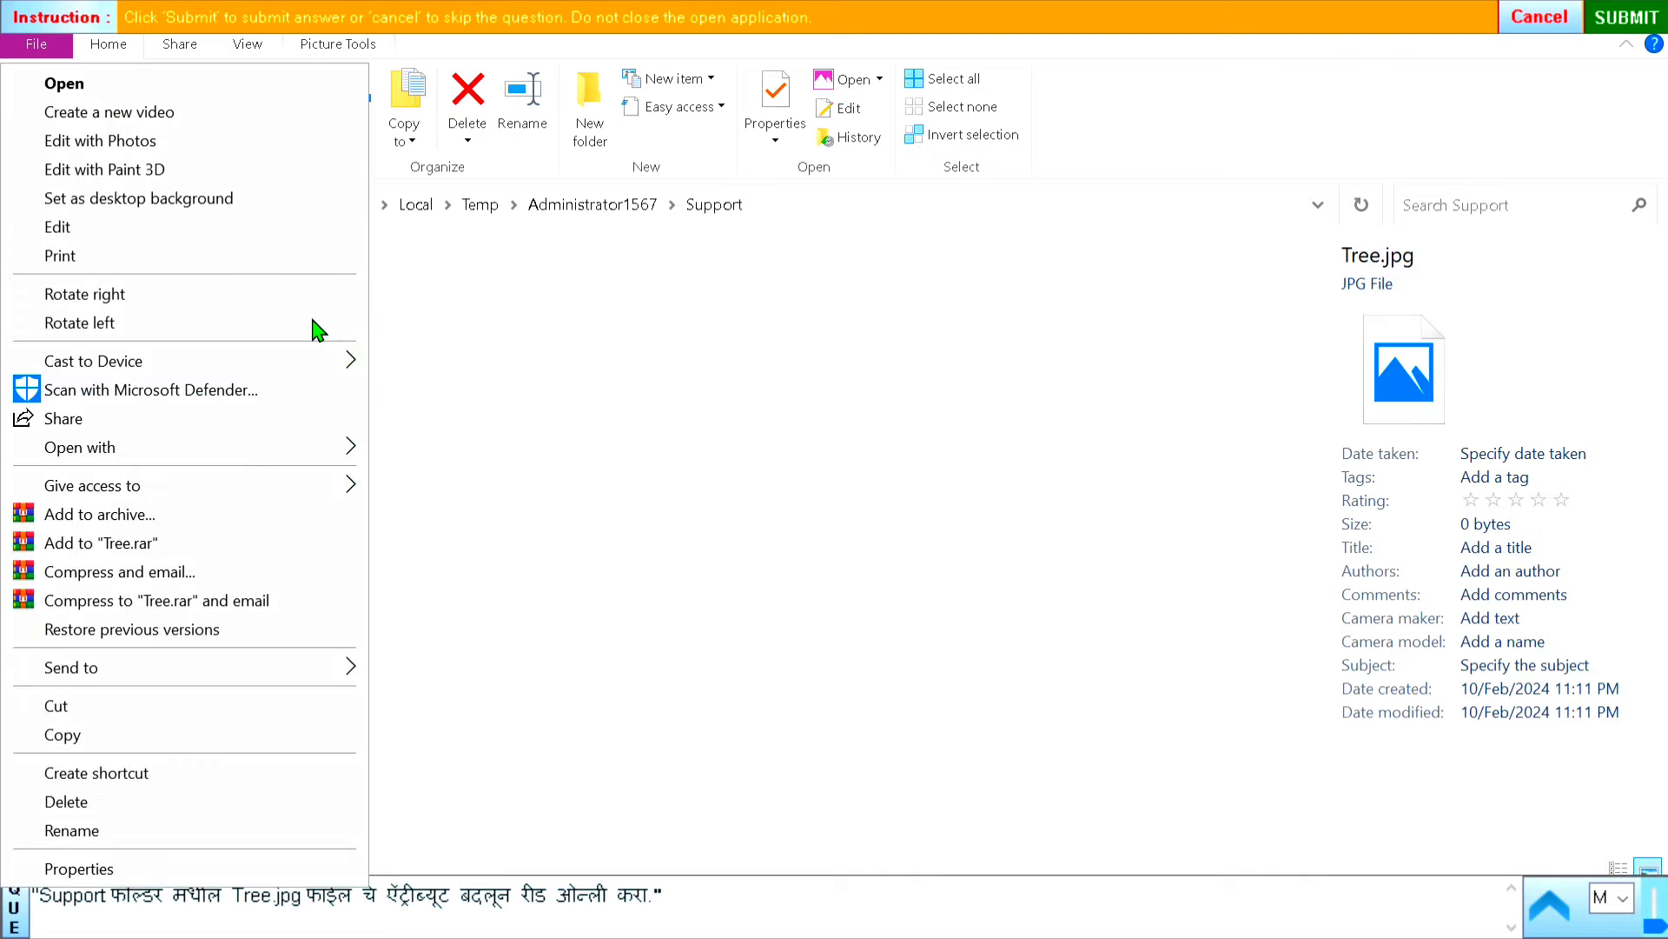
{"action": "left_click", "coordinate": [101, 869]}
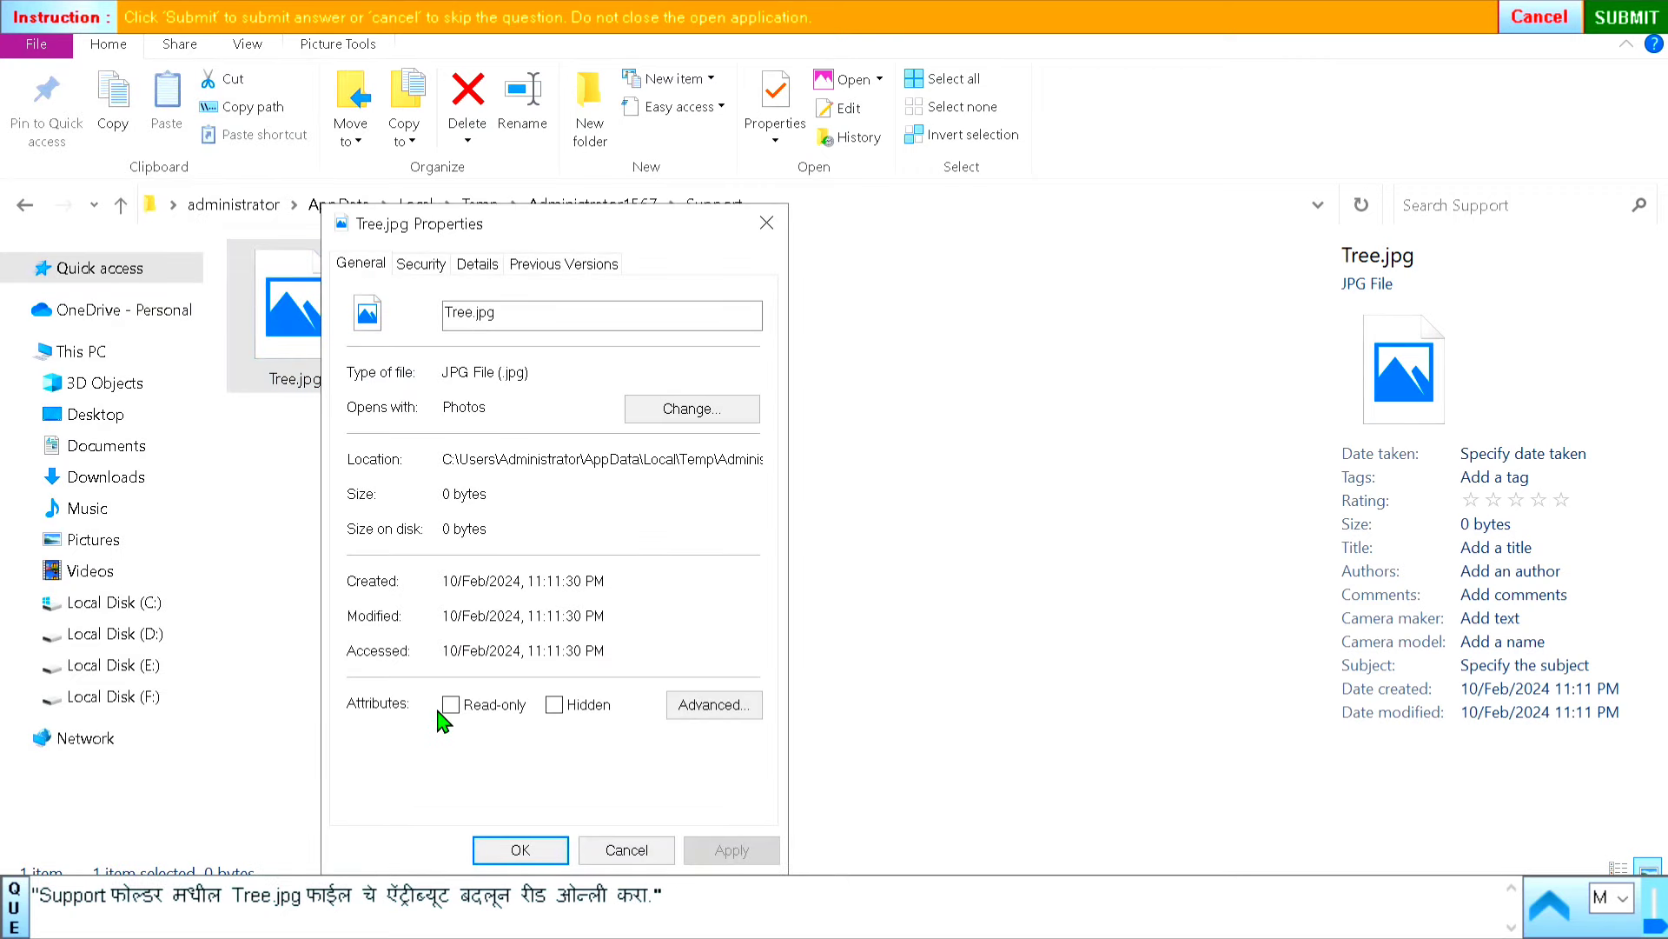
{"action": "left_click", "coordinate": [450, 705]}
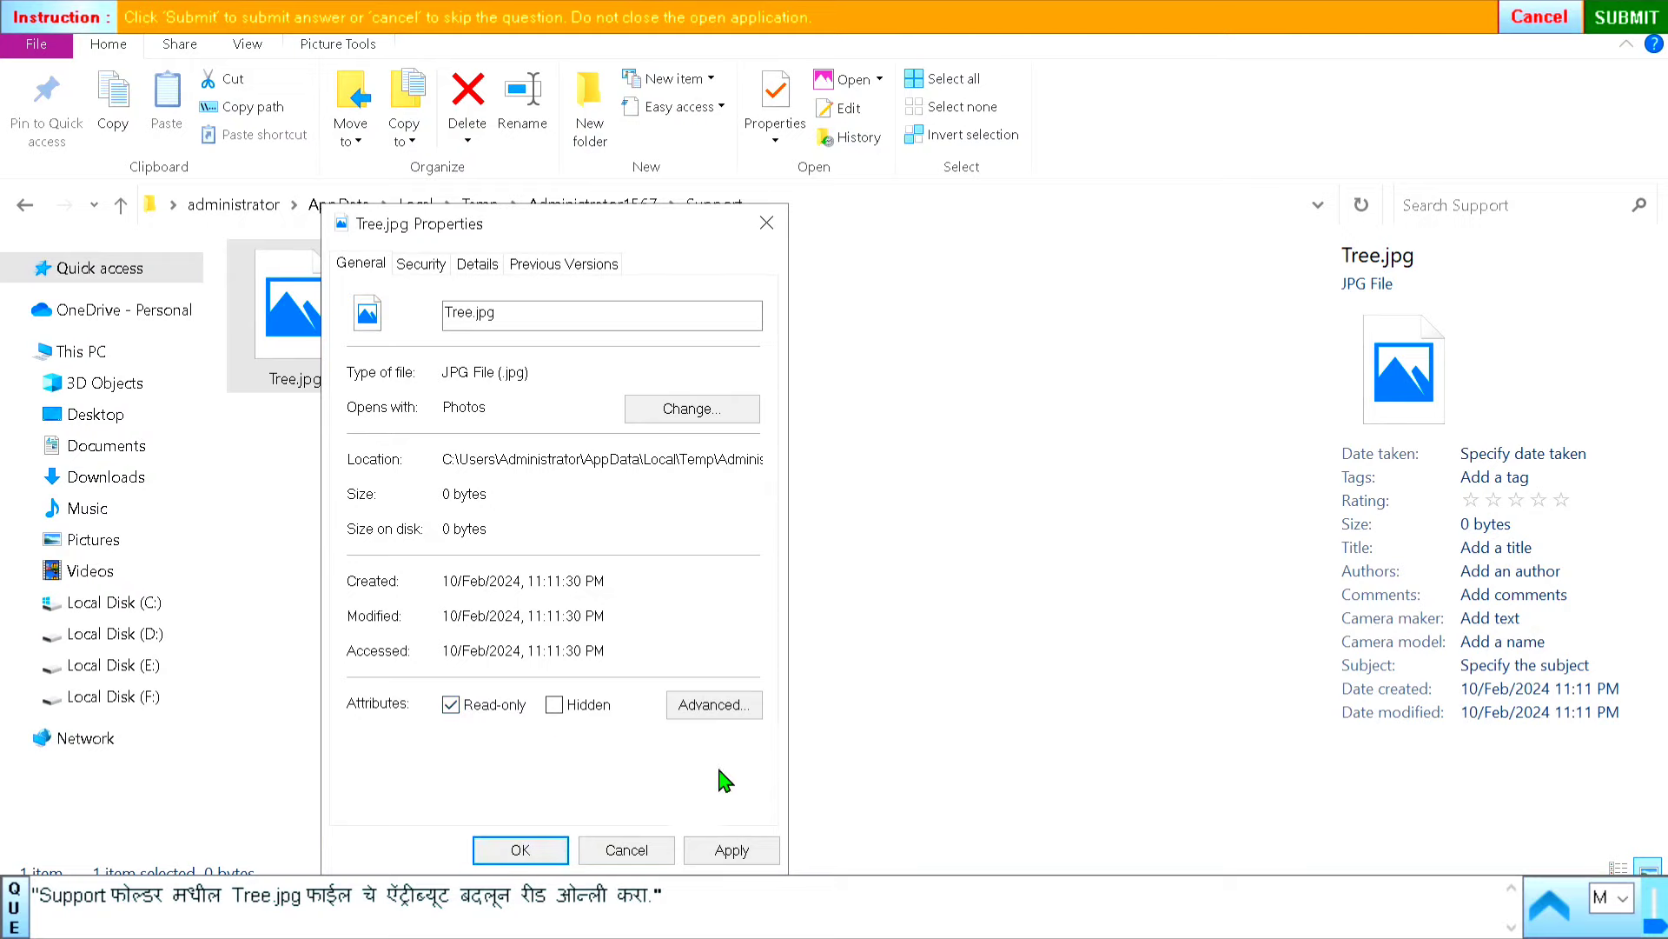
{"action": "left_click", "coordinate": [738, 852]}
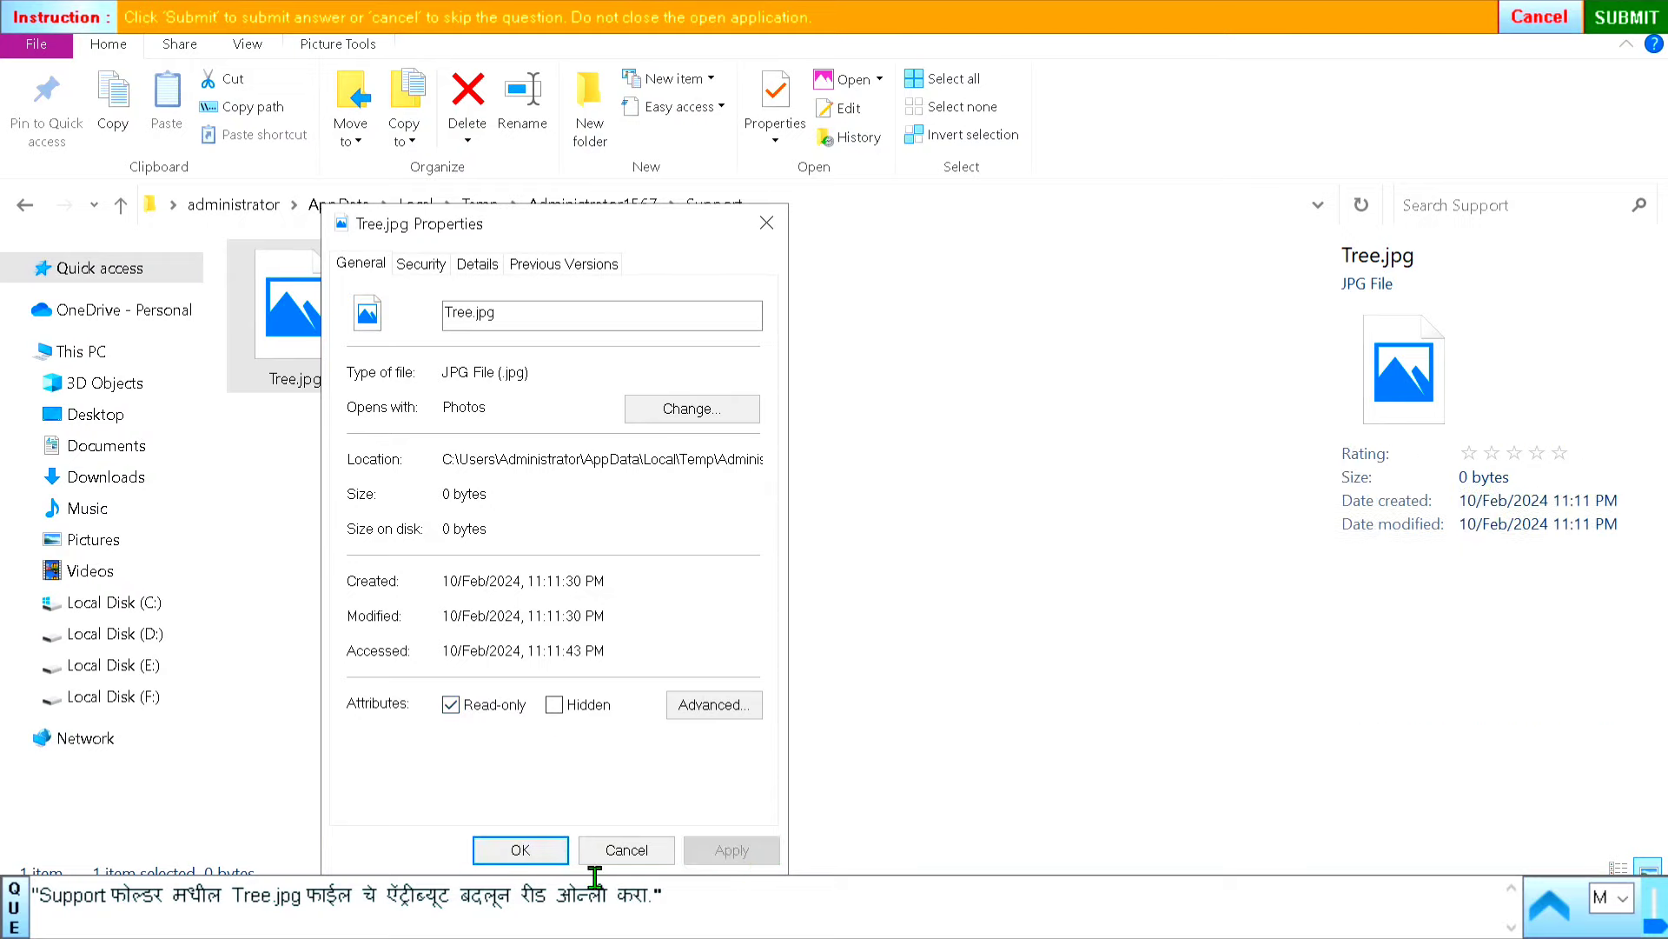
{"action": "left_click", "coordinate": [521, 849]}
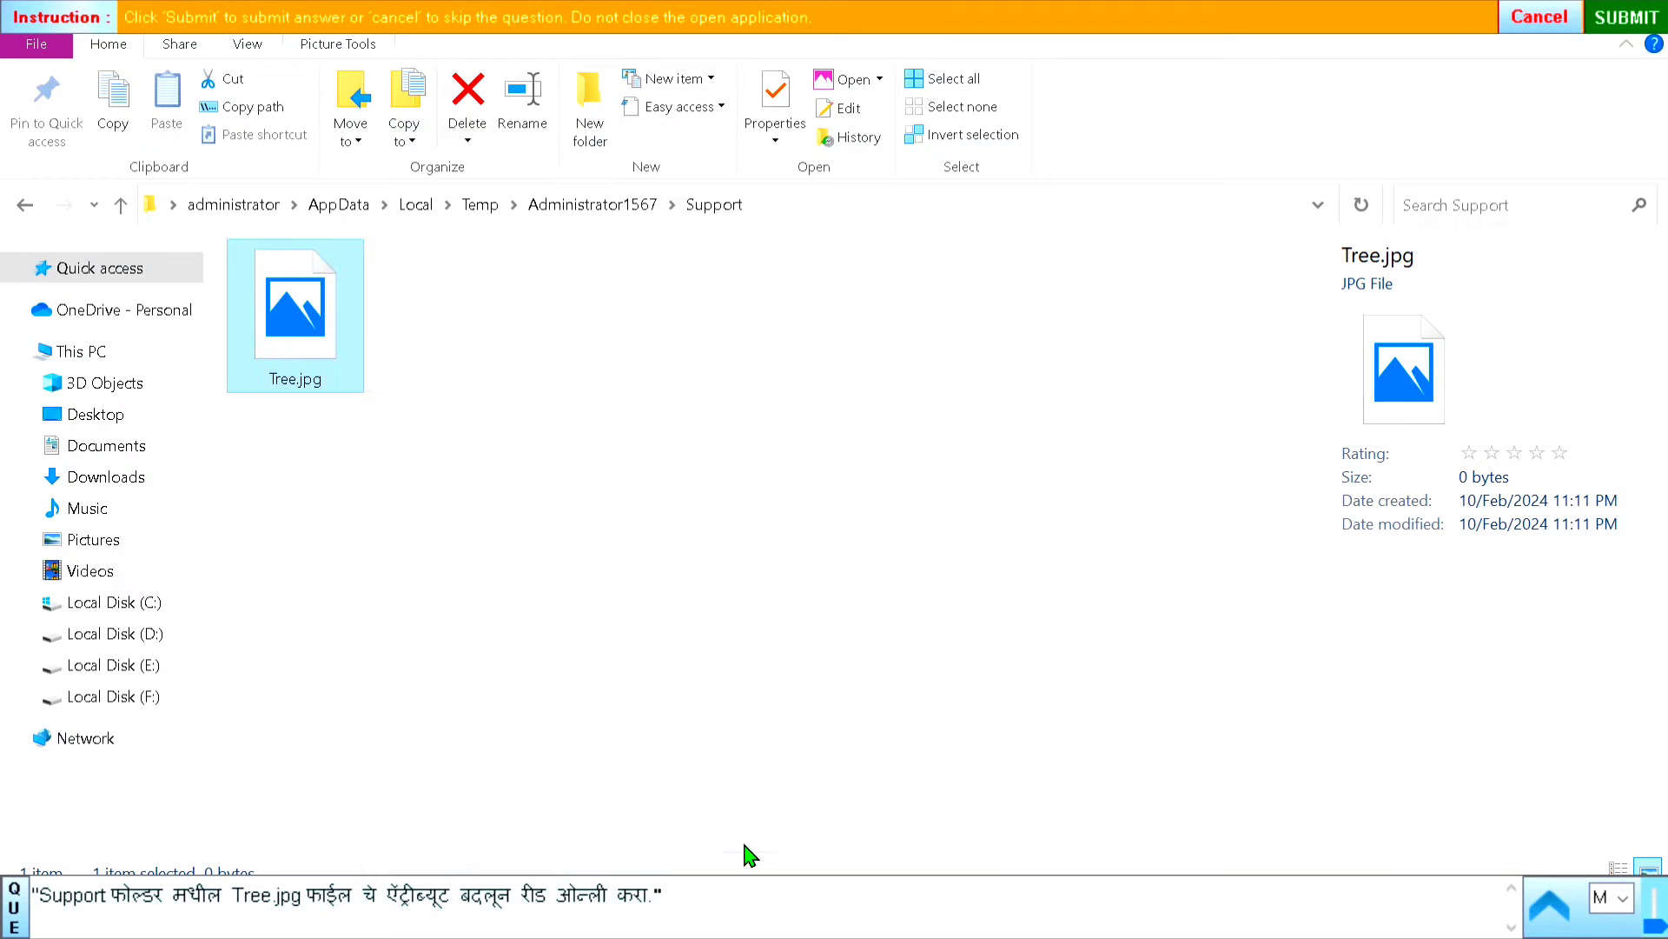
{"action": "left_click", "coordinate": [1649, 16]}
Step: Start the practical test for Question 3 and copy my.gif and pqr.gif from the Support folder
{"action": "left_click", "coordinate": [458, 565]}
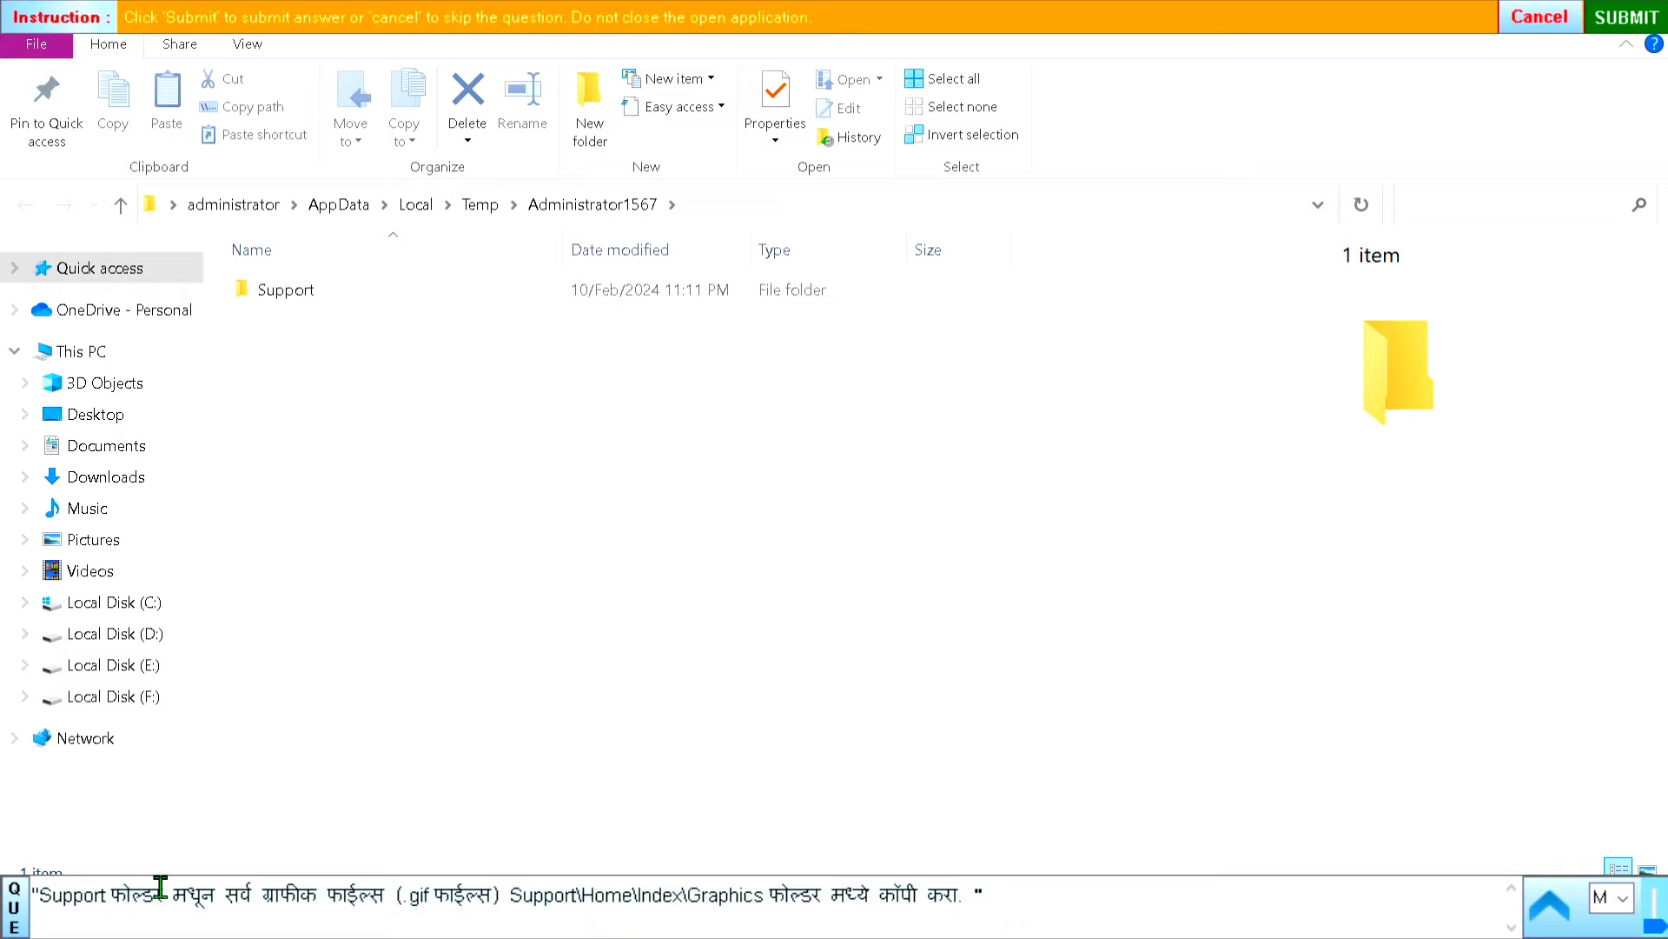
{"action": "double_click", "coordinate": [298, 292]}
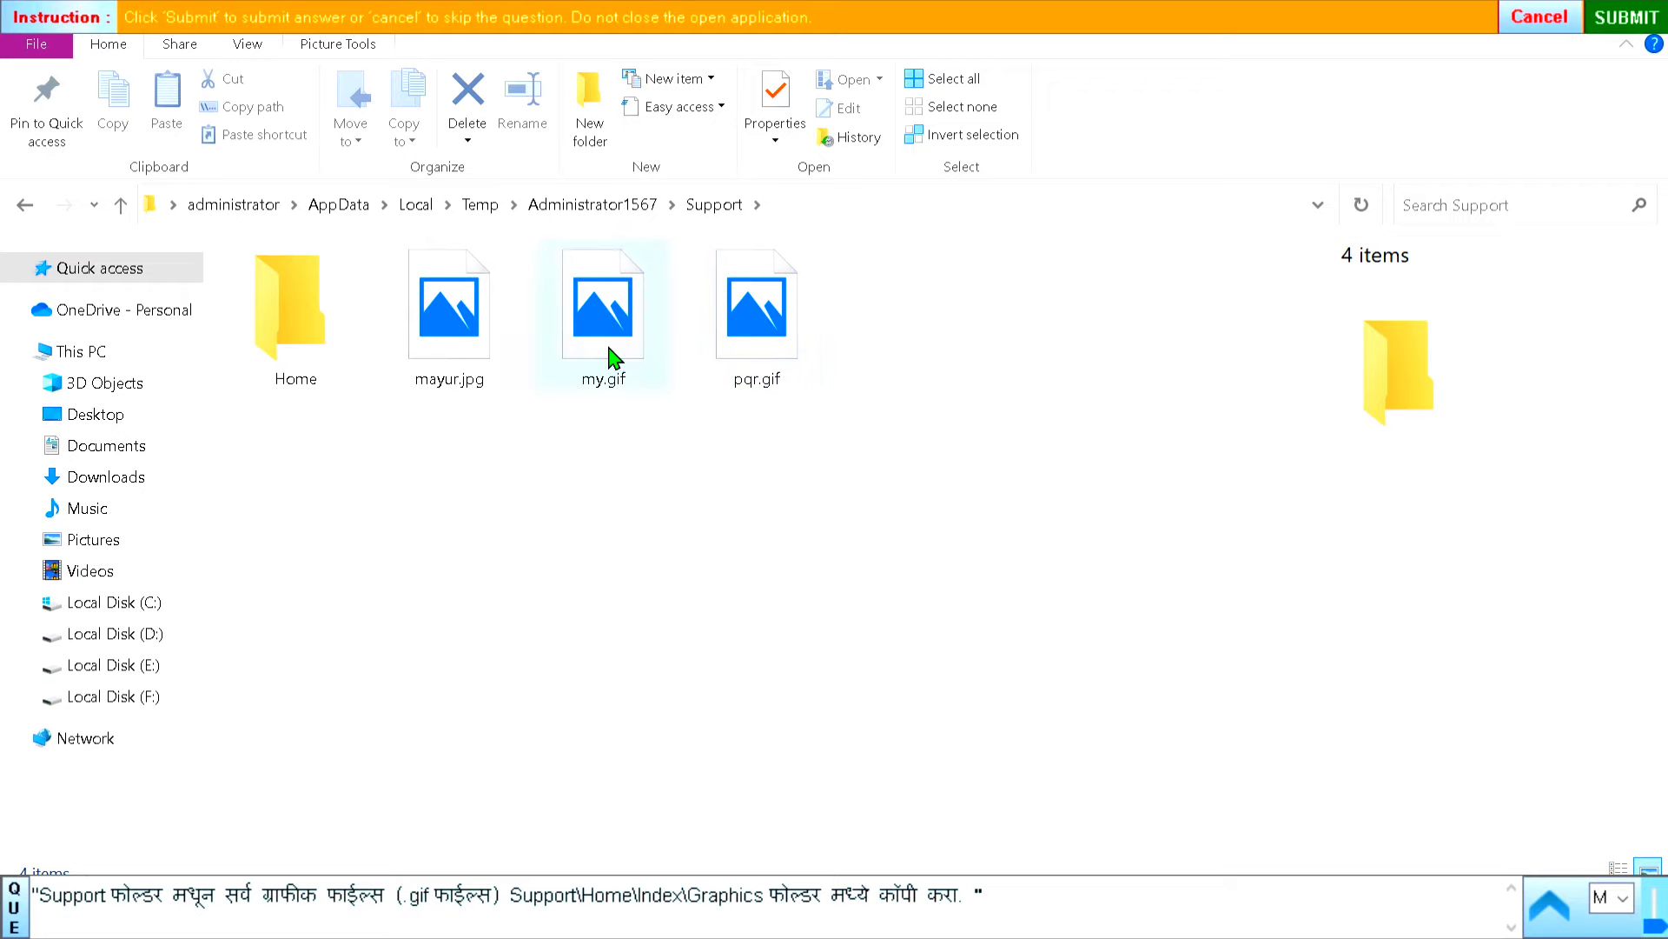
{"action": "left_click_drag", "start_coordinate": [765, 517], "coordinate": [604, 318]}
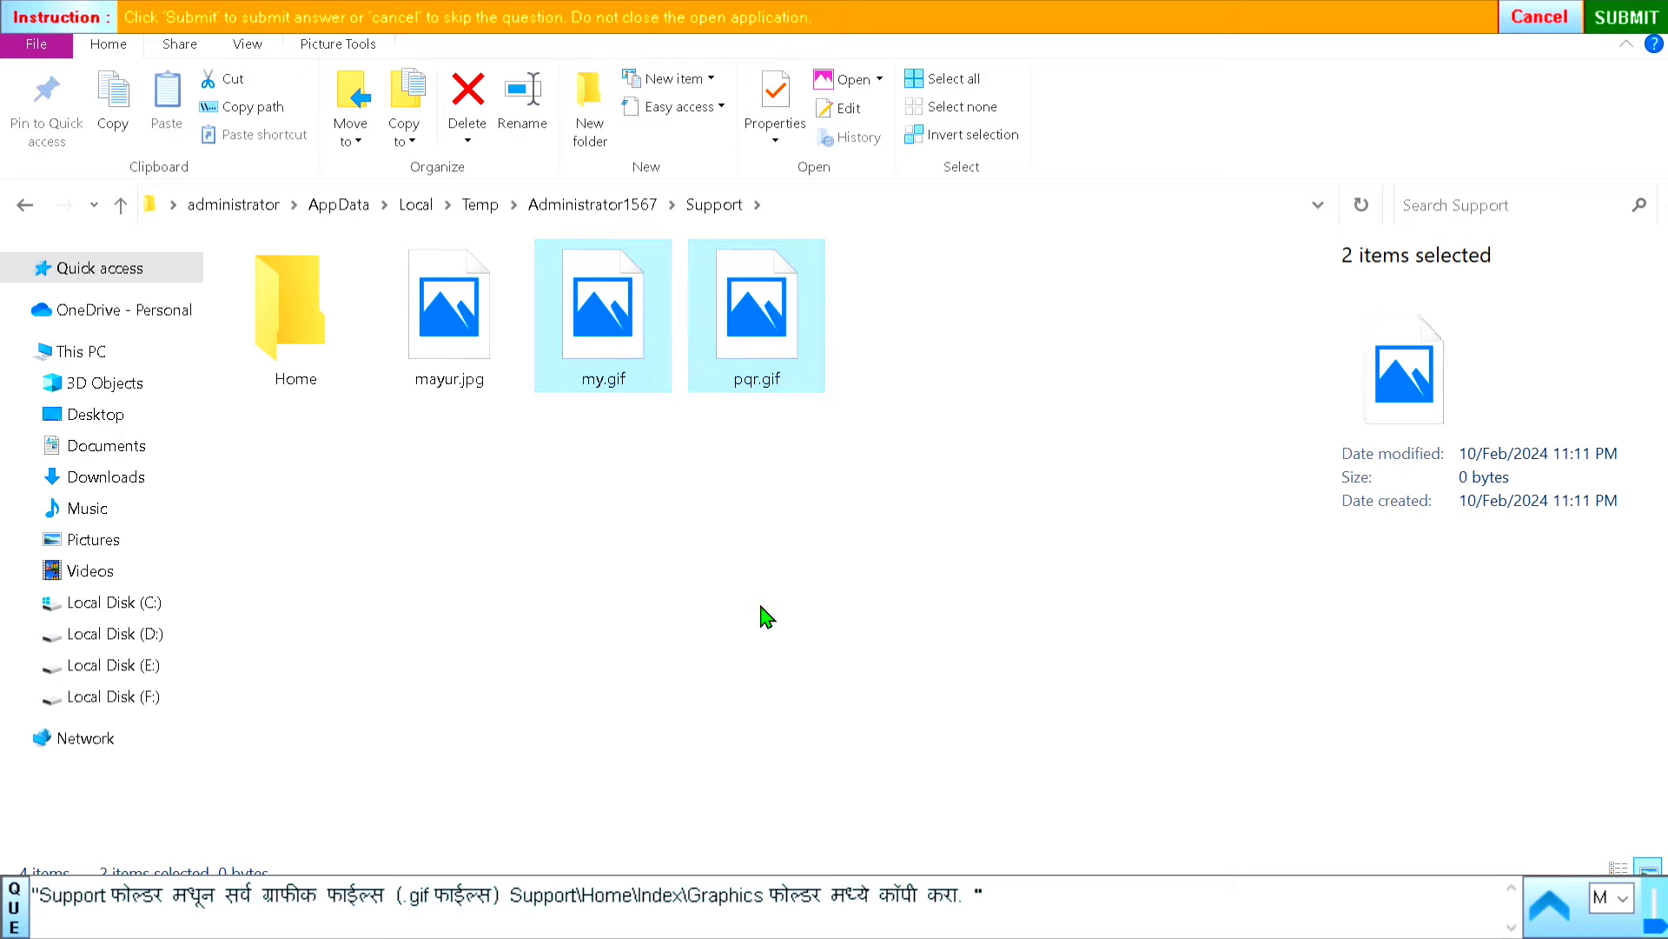
{"action": "right_click", "coordinate": [746, 326]}
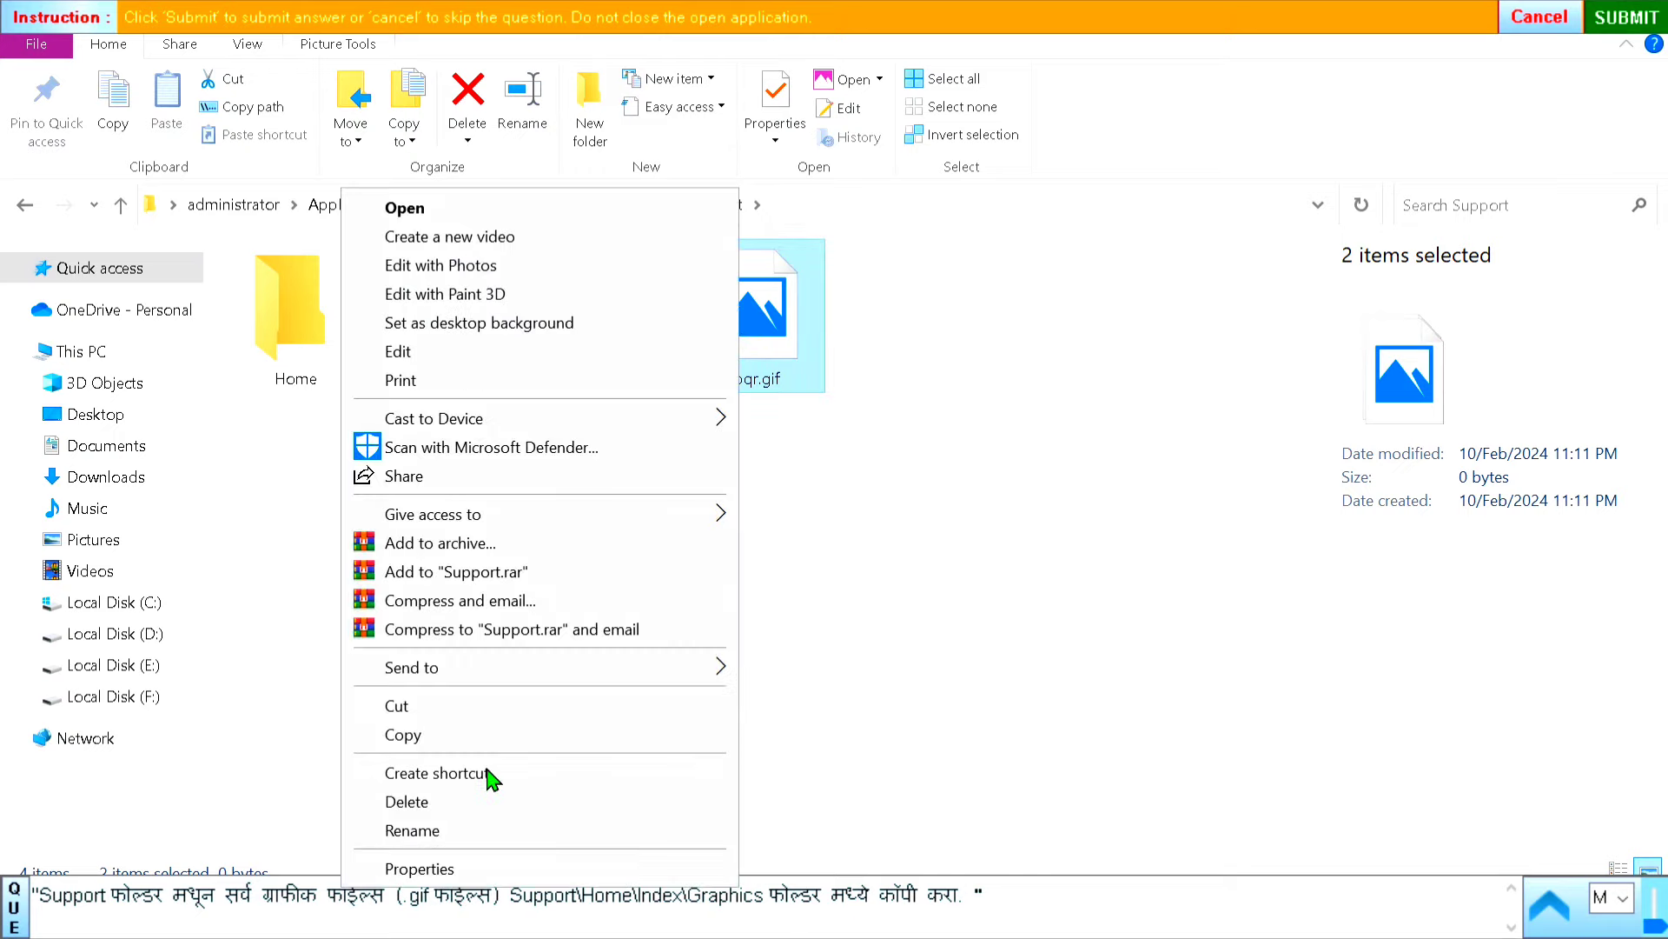
{"action": "left_click", "coordinate": [451, 737]}
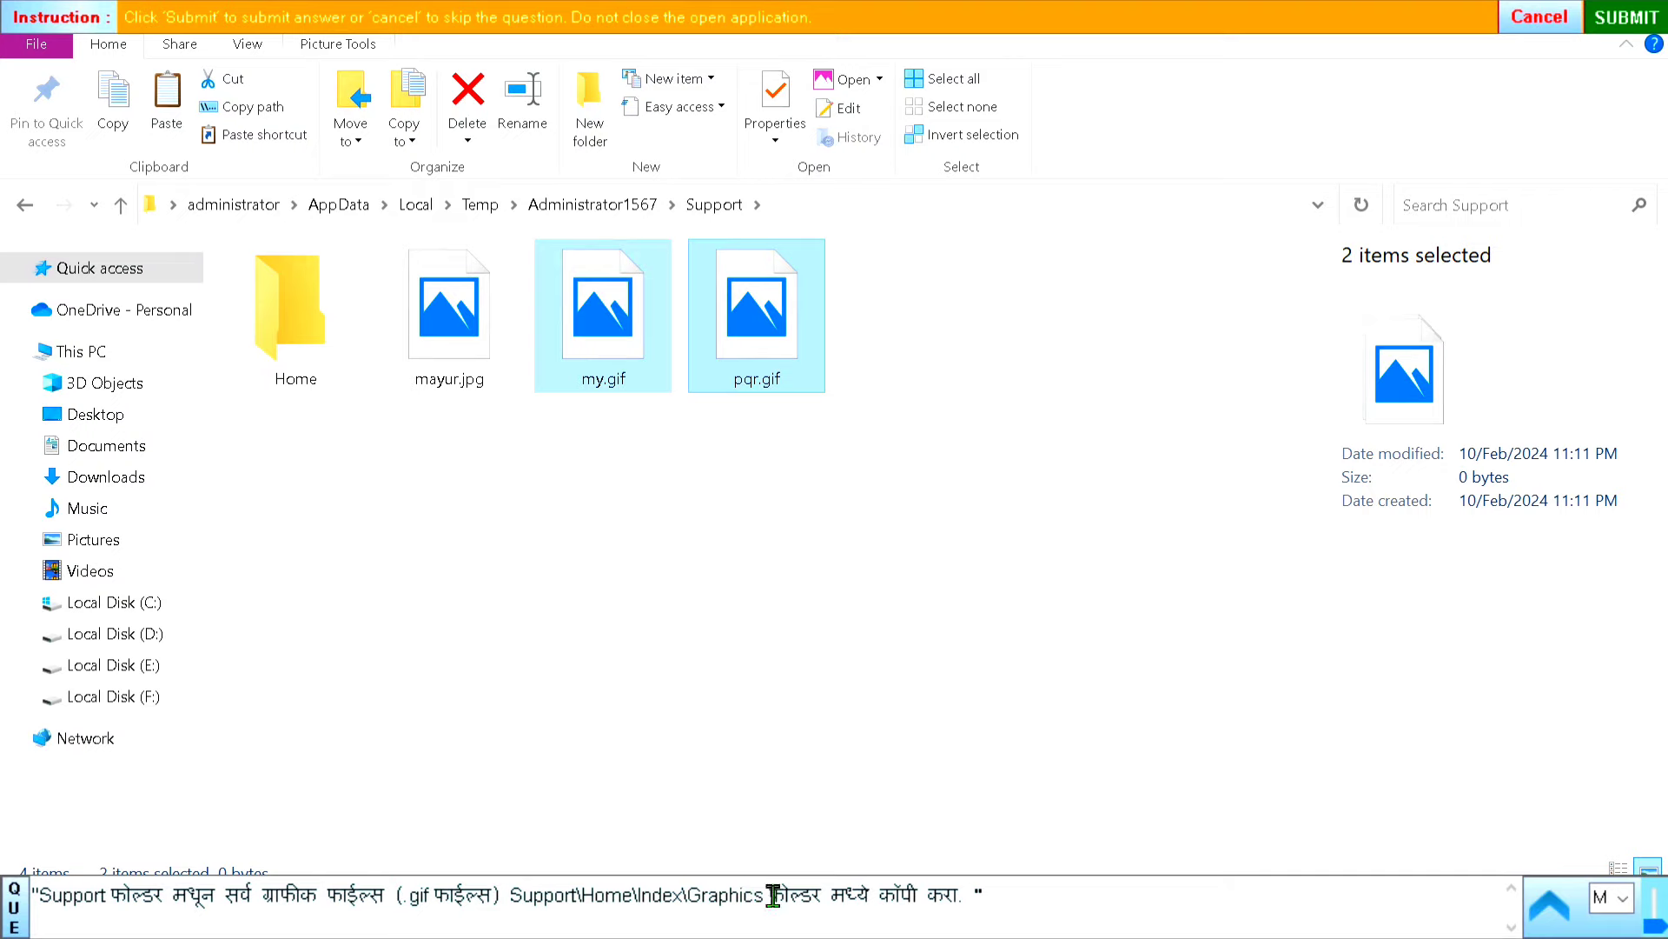
Step: Paste the copied .gif files into Support\Home\Index\Graphics and submit the answer to Question 3
{"action": "double_click", "coordinate": [312, 357]}
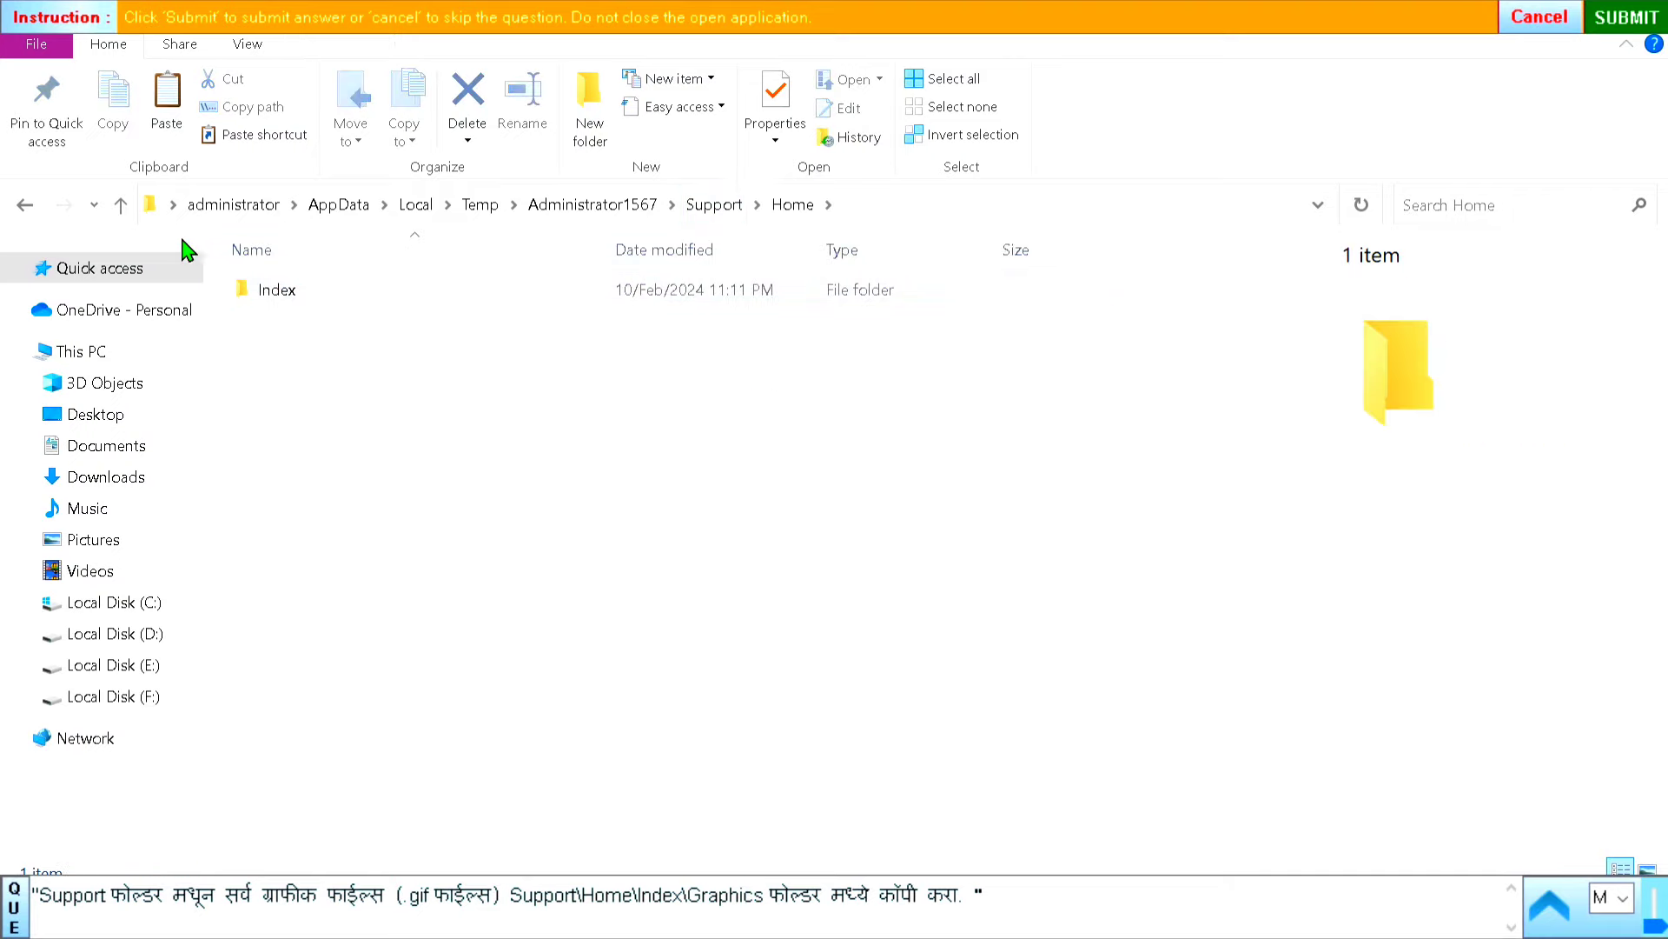
{"action": "double_click", "coordinate": [305, 296]}
{"action": "double_click", "coordinate": [298, 290]}
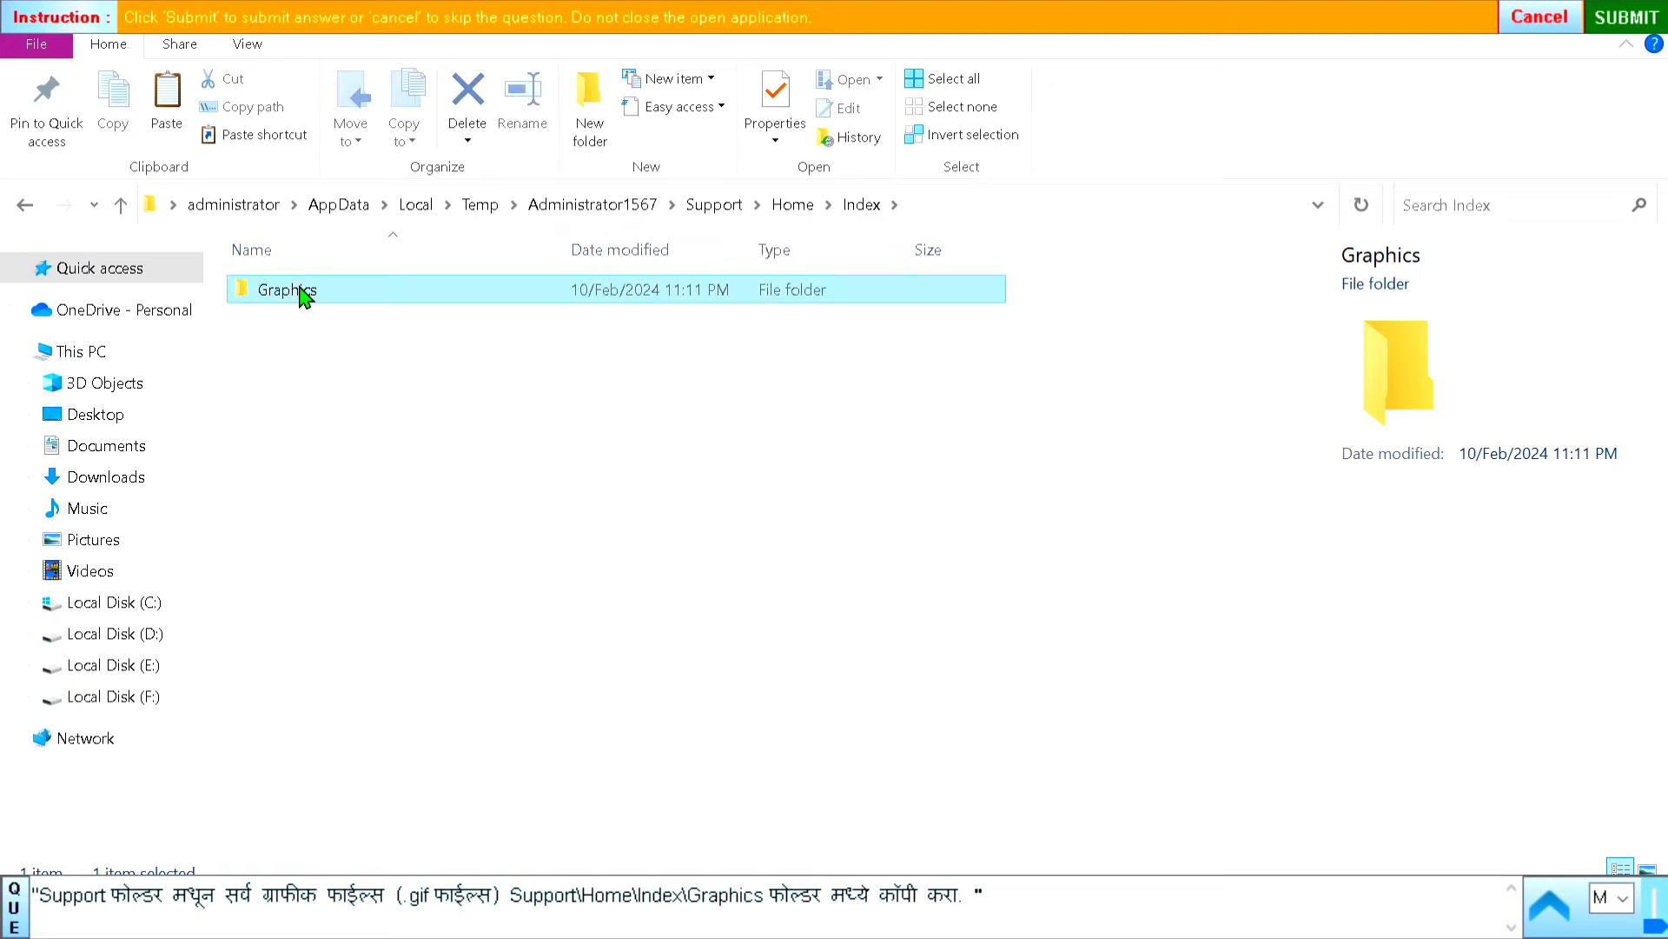
{"action": "right_click", "coordinate": [355, 429]}
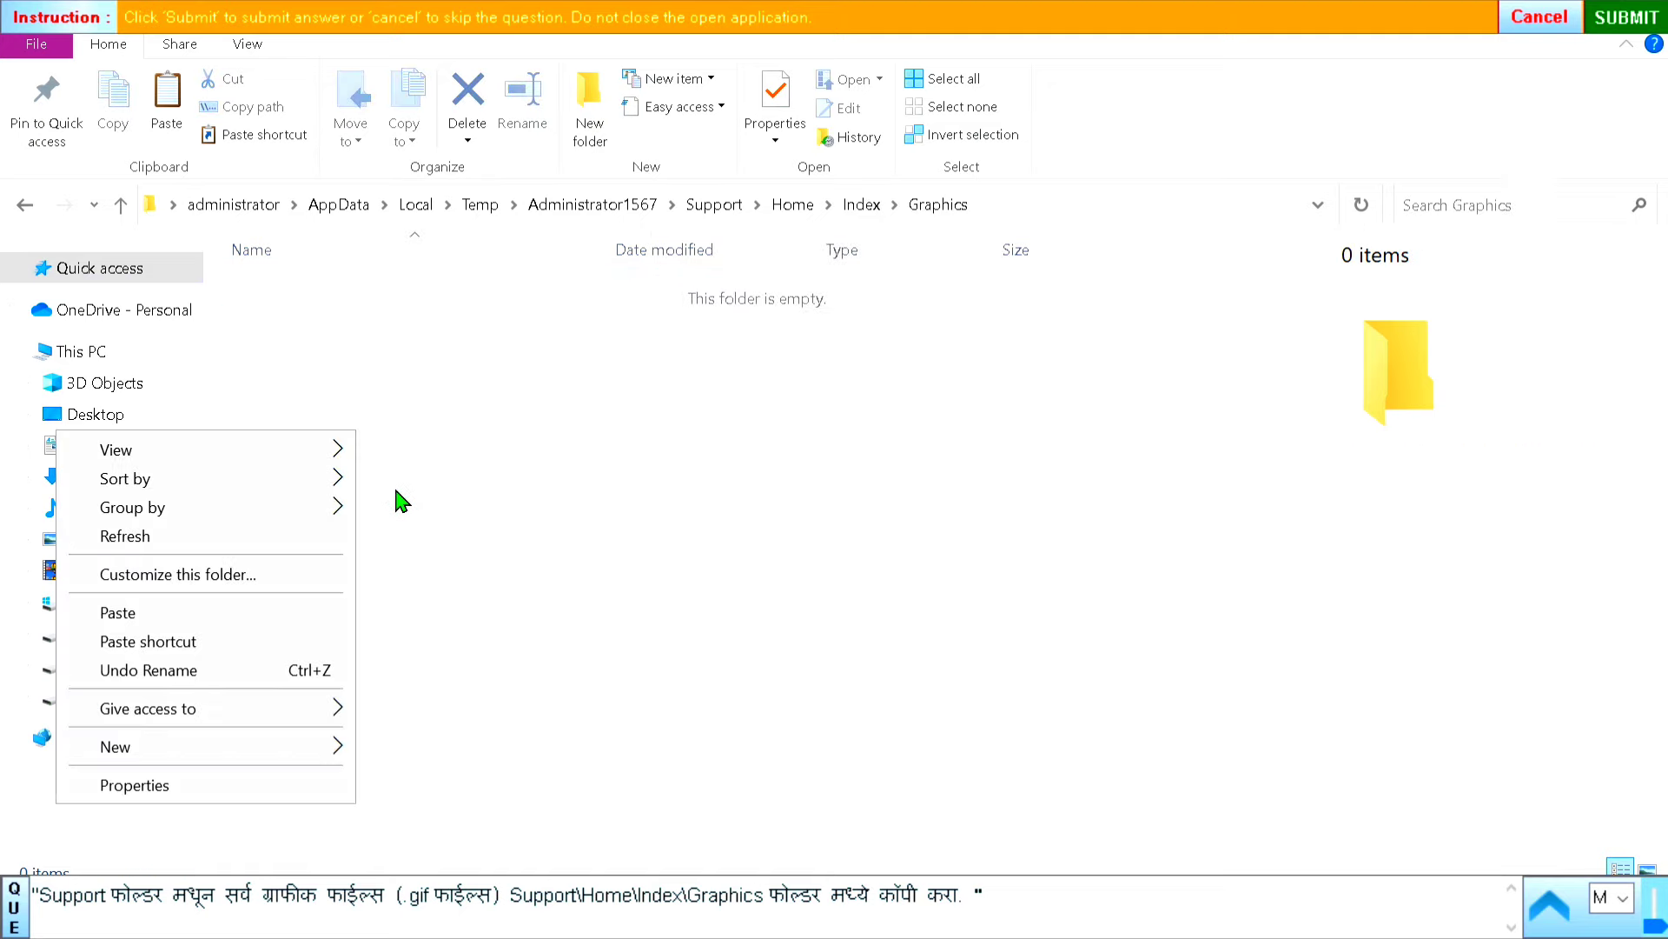
{"action": "left_click", "coordinate": [135, 614]}
{"action": "left_click", "coordinate": [786, 503]}
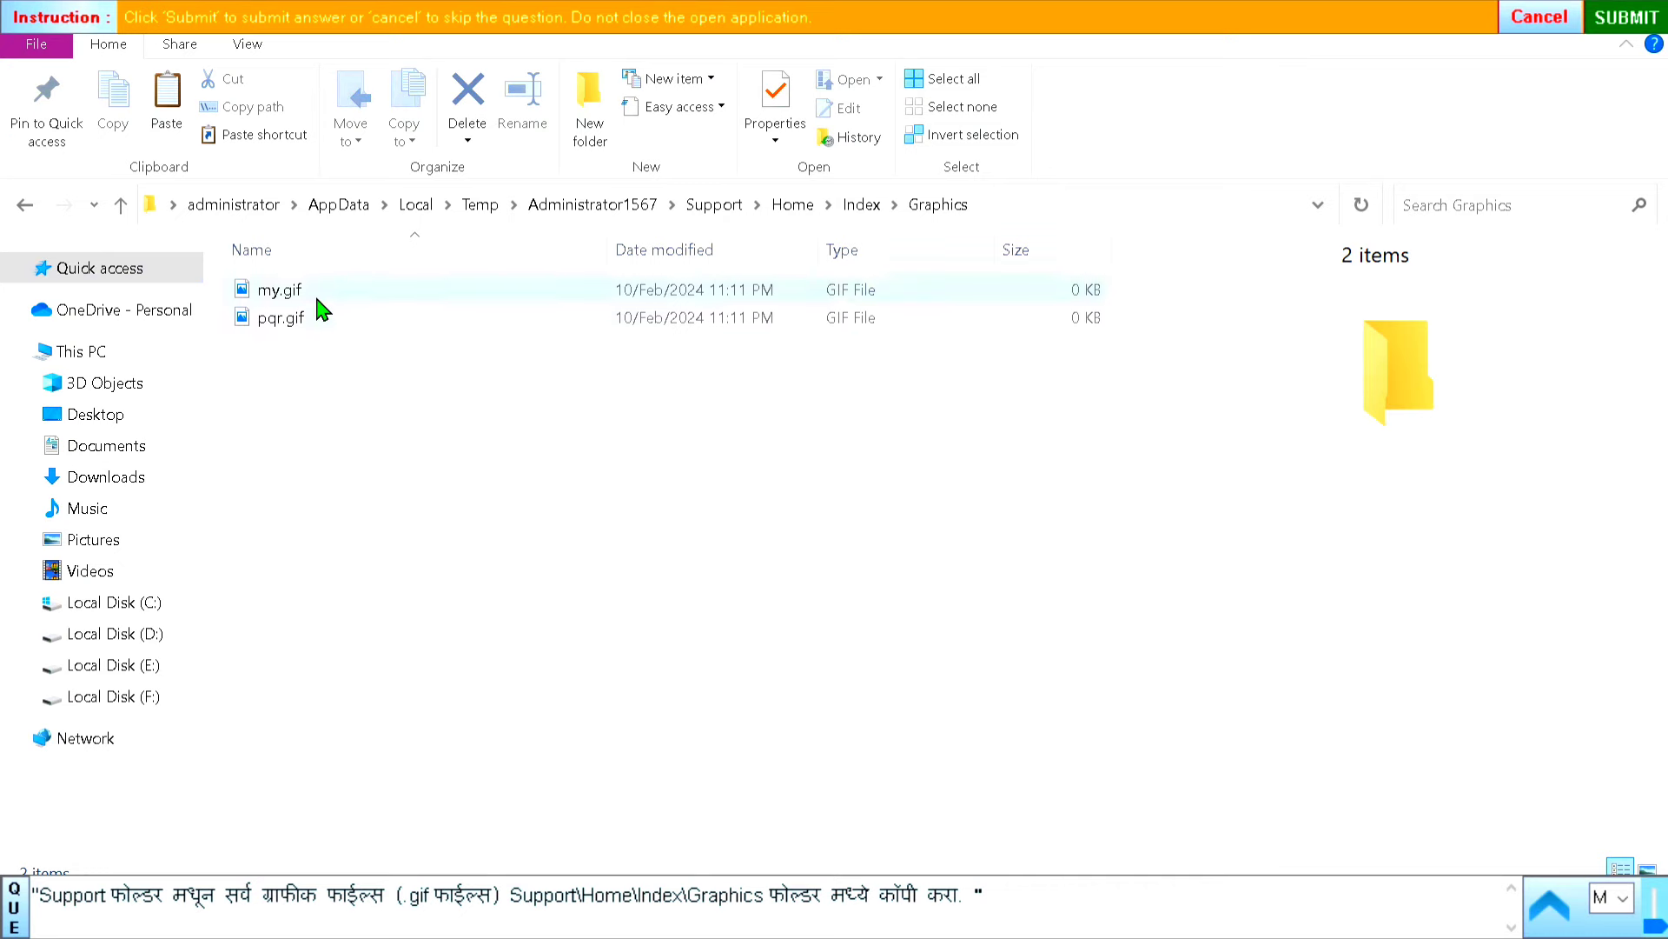
{"action": "left_click", "coordinate": [1623, 24]}
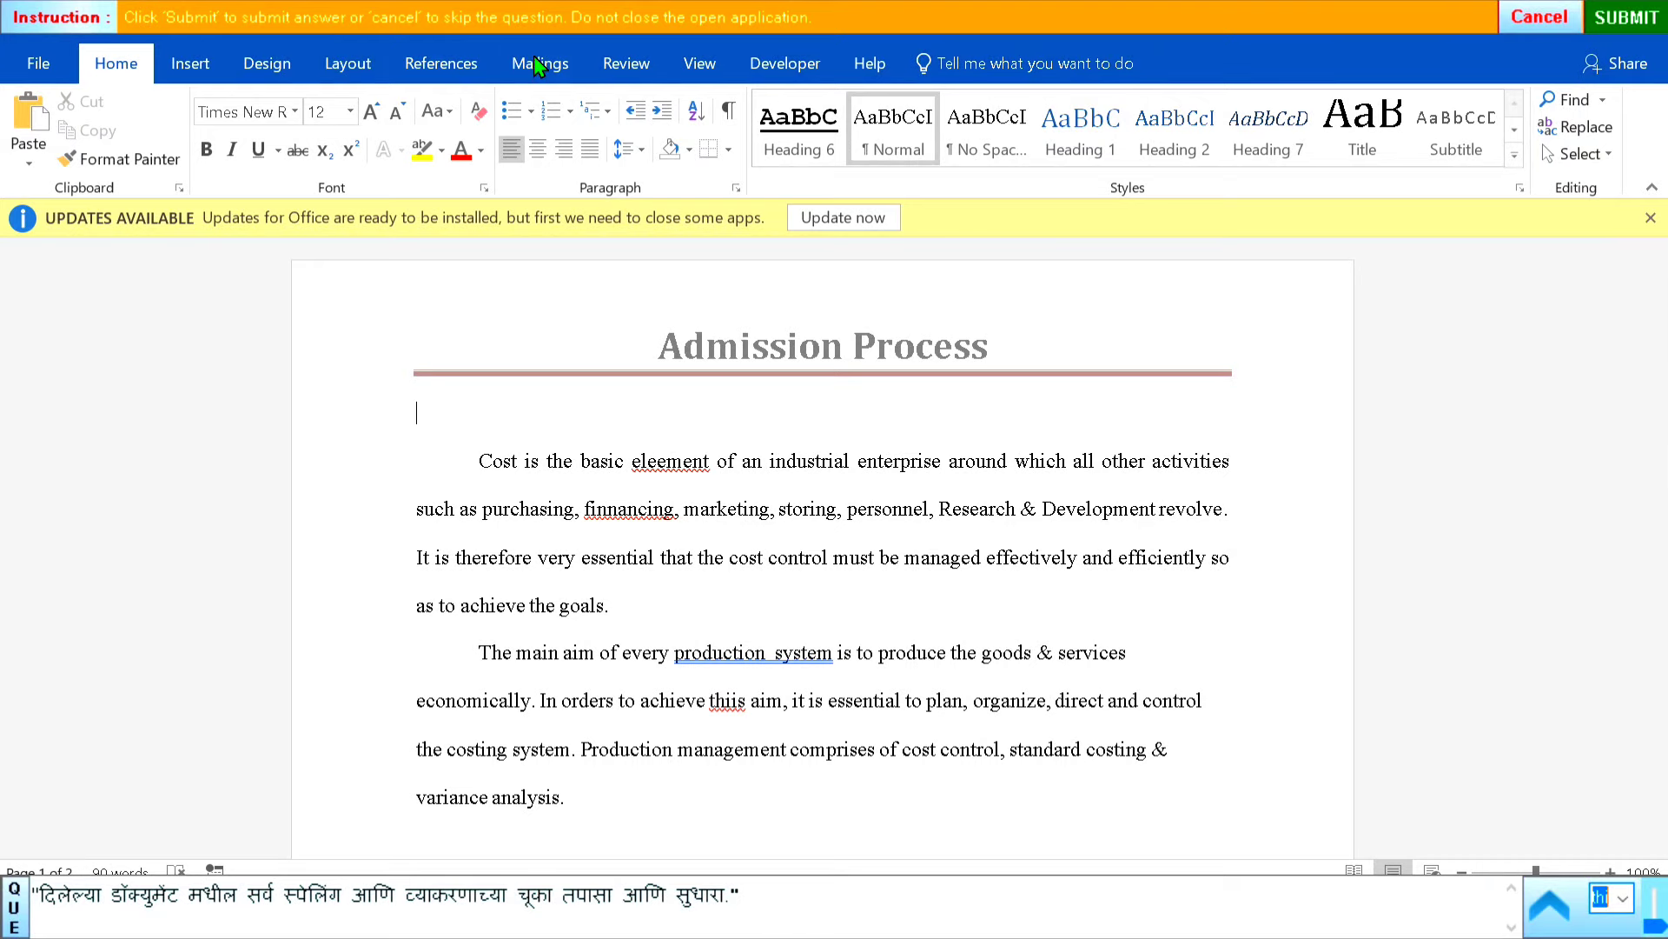
Step: Run Spelling & Grammar on the document, accepting "element", "financing", "production system" and "this", and submit the answer to Question 4
{"action": "left_click", "coordinate": [641, 73]}
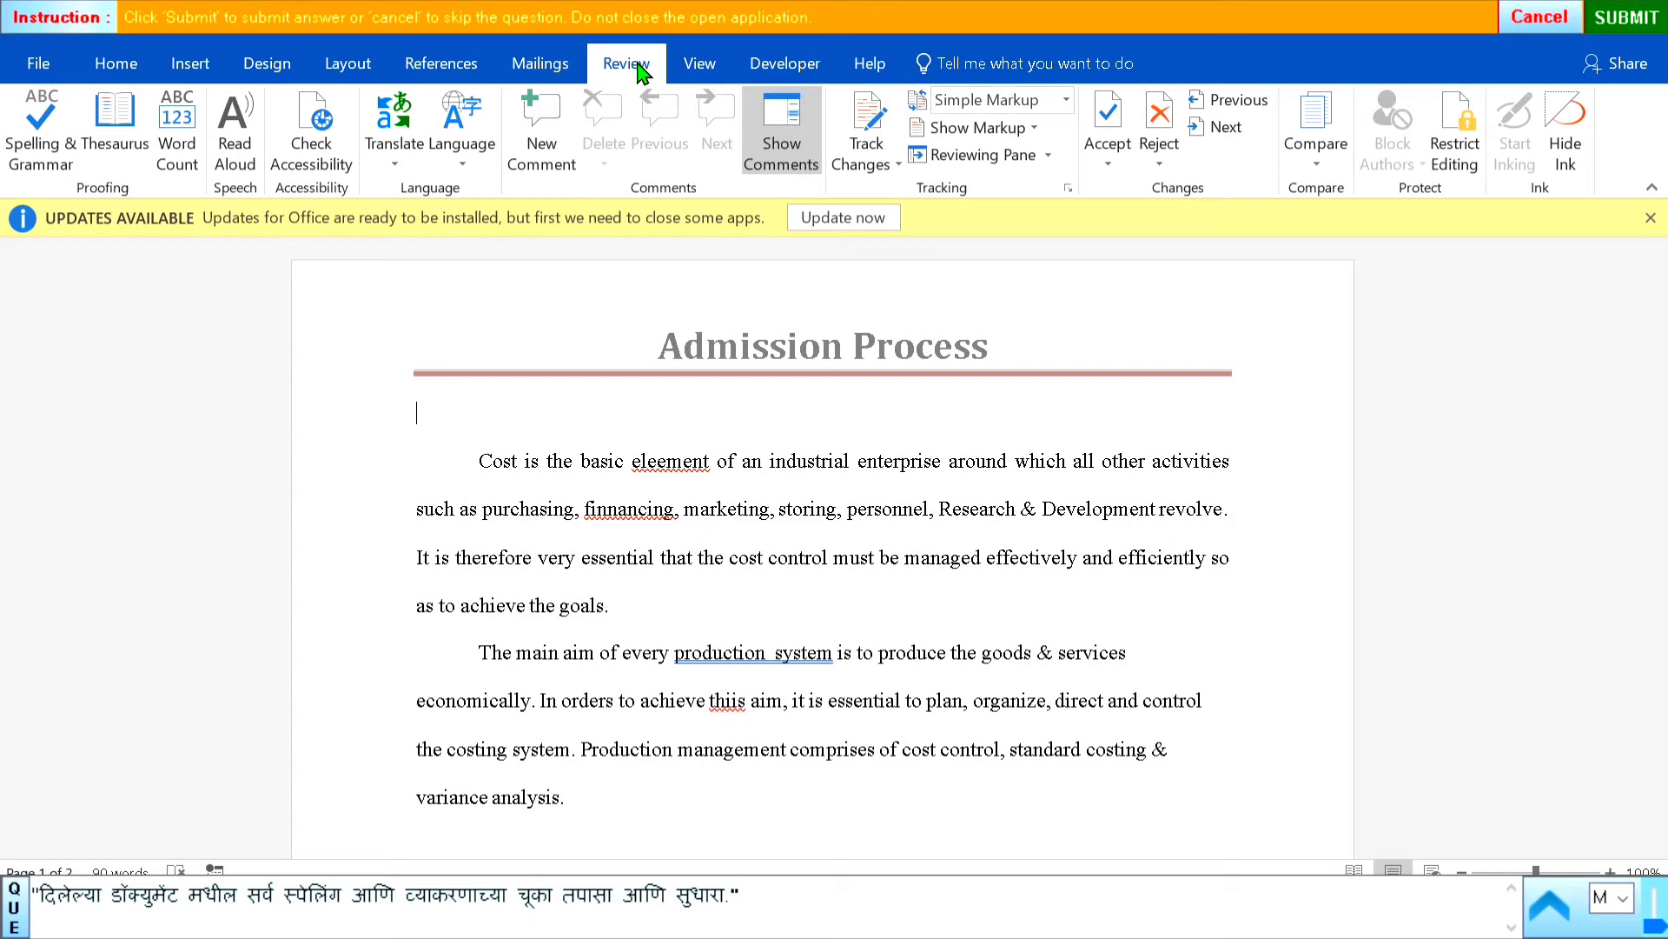
{"action": "left_click", "coordinate": [46, 159]}
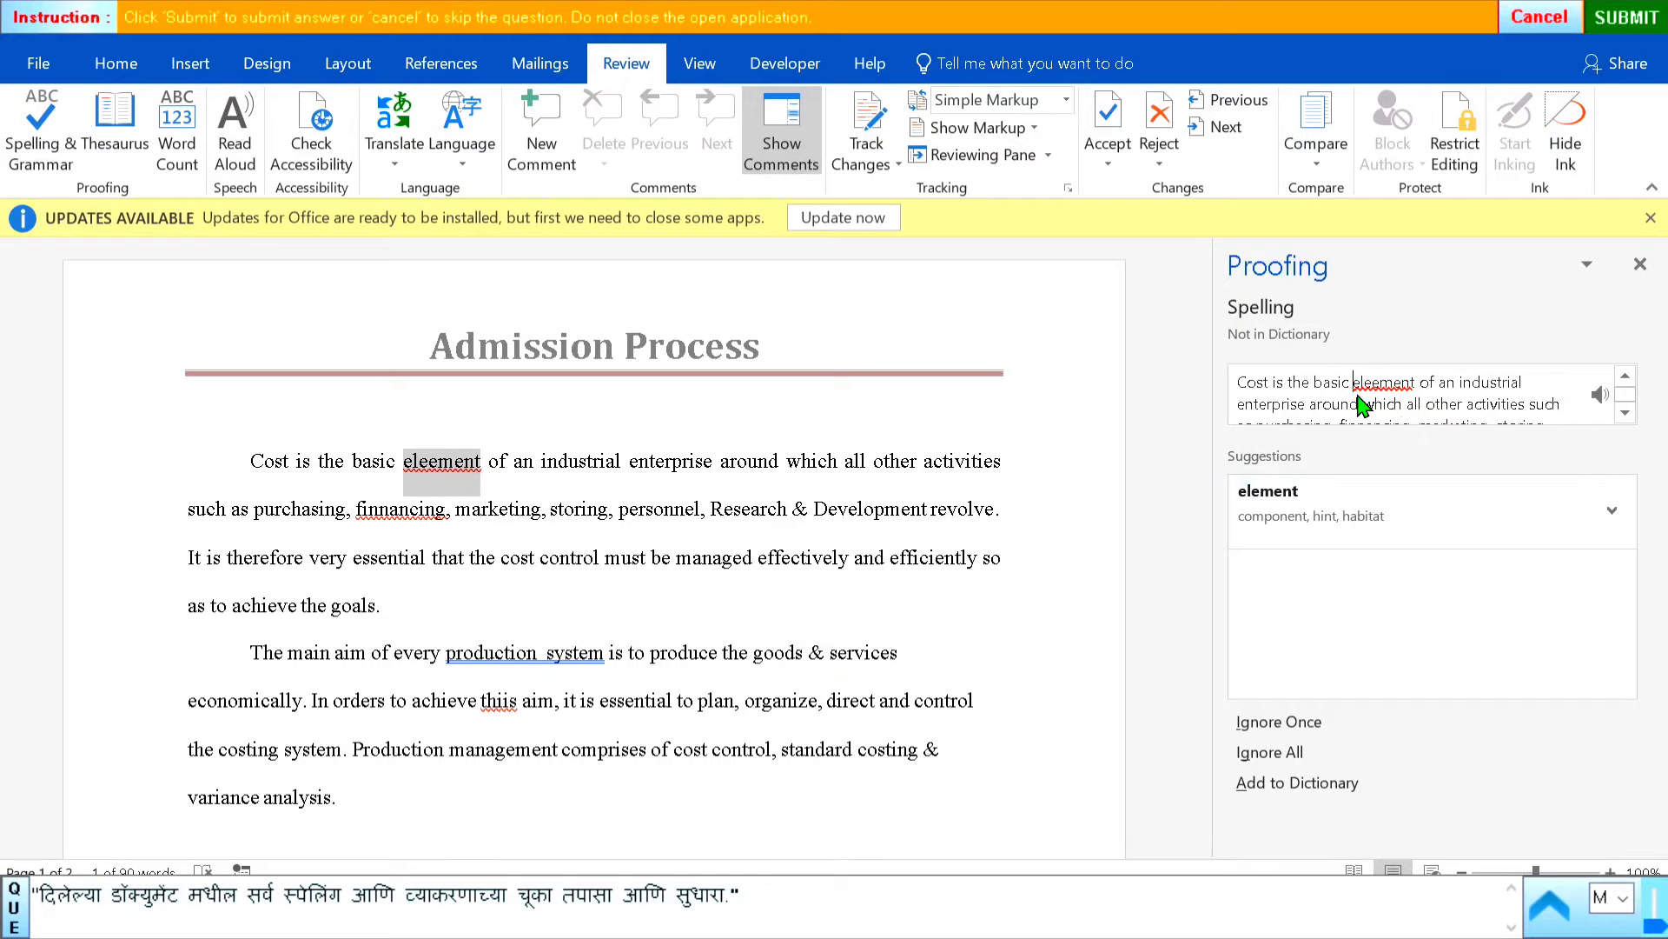
{"action": "left_click", "coordinate": [1311, 517]}
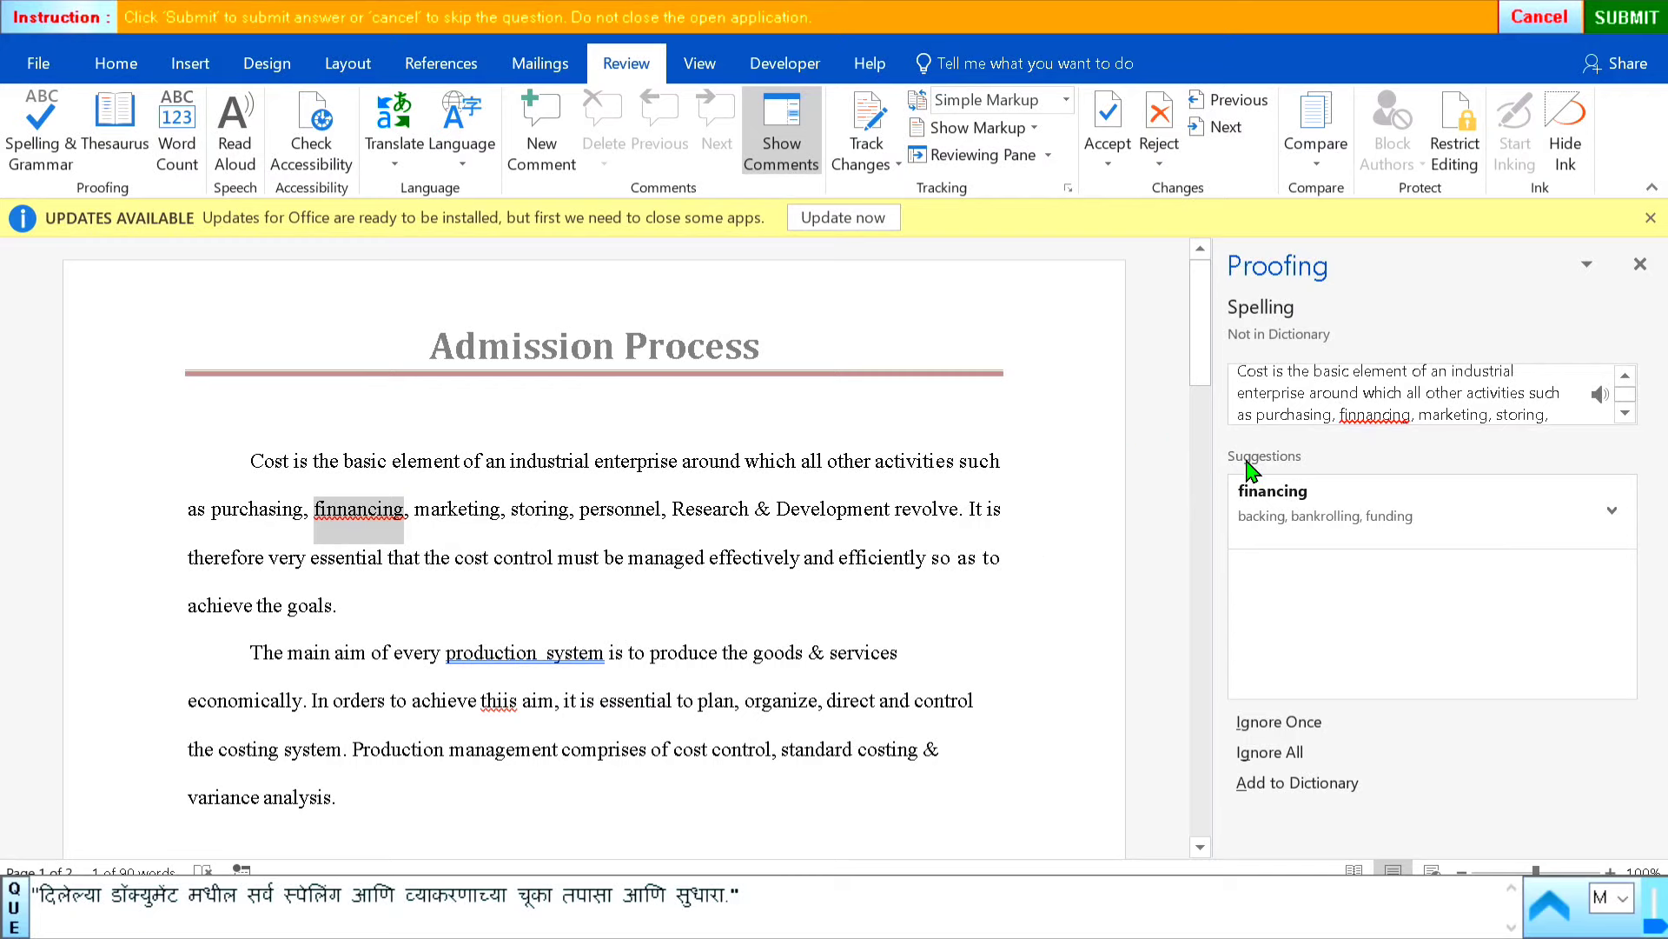
{"action": "left_click", "coordinate": [1404, 530]}
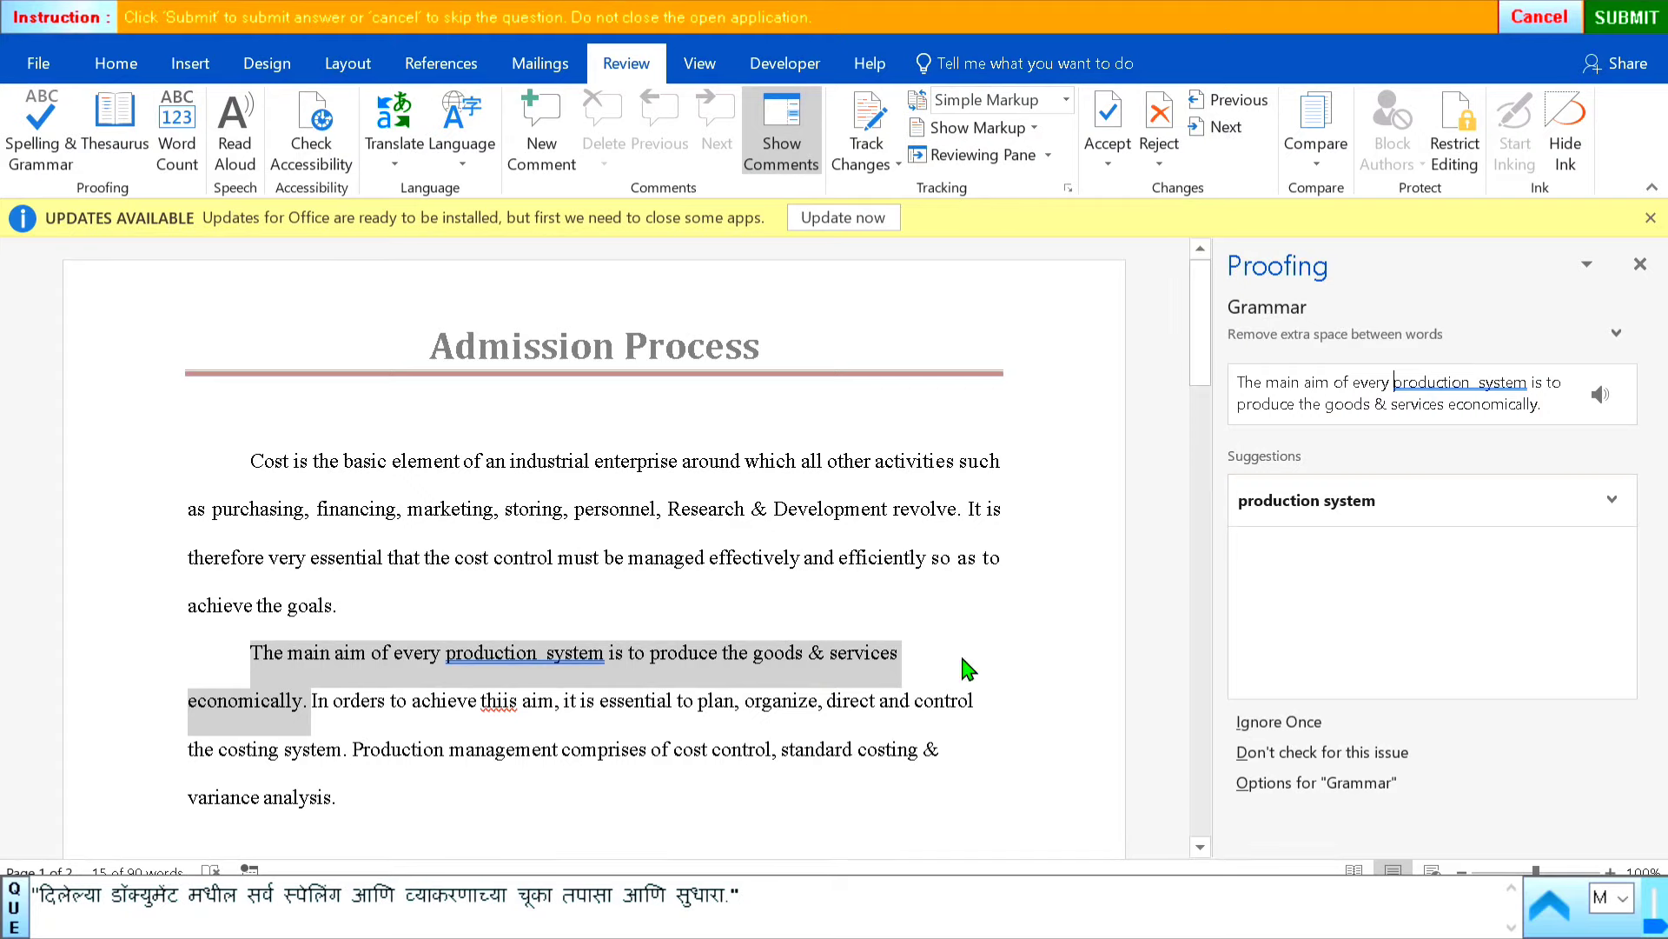
{"action": "left_click", "coordinate": [1328, 504]}
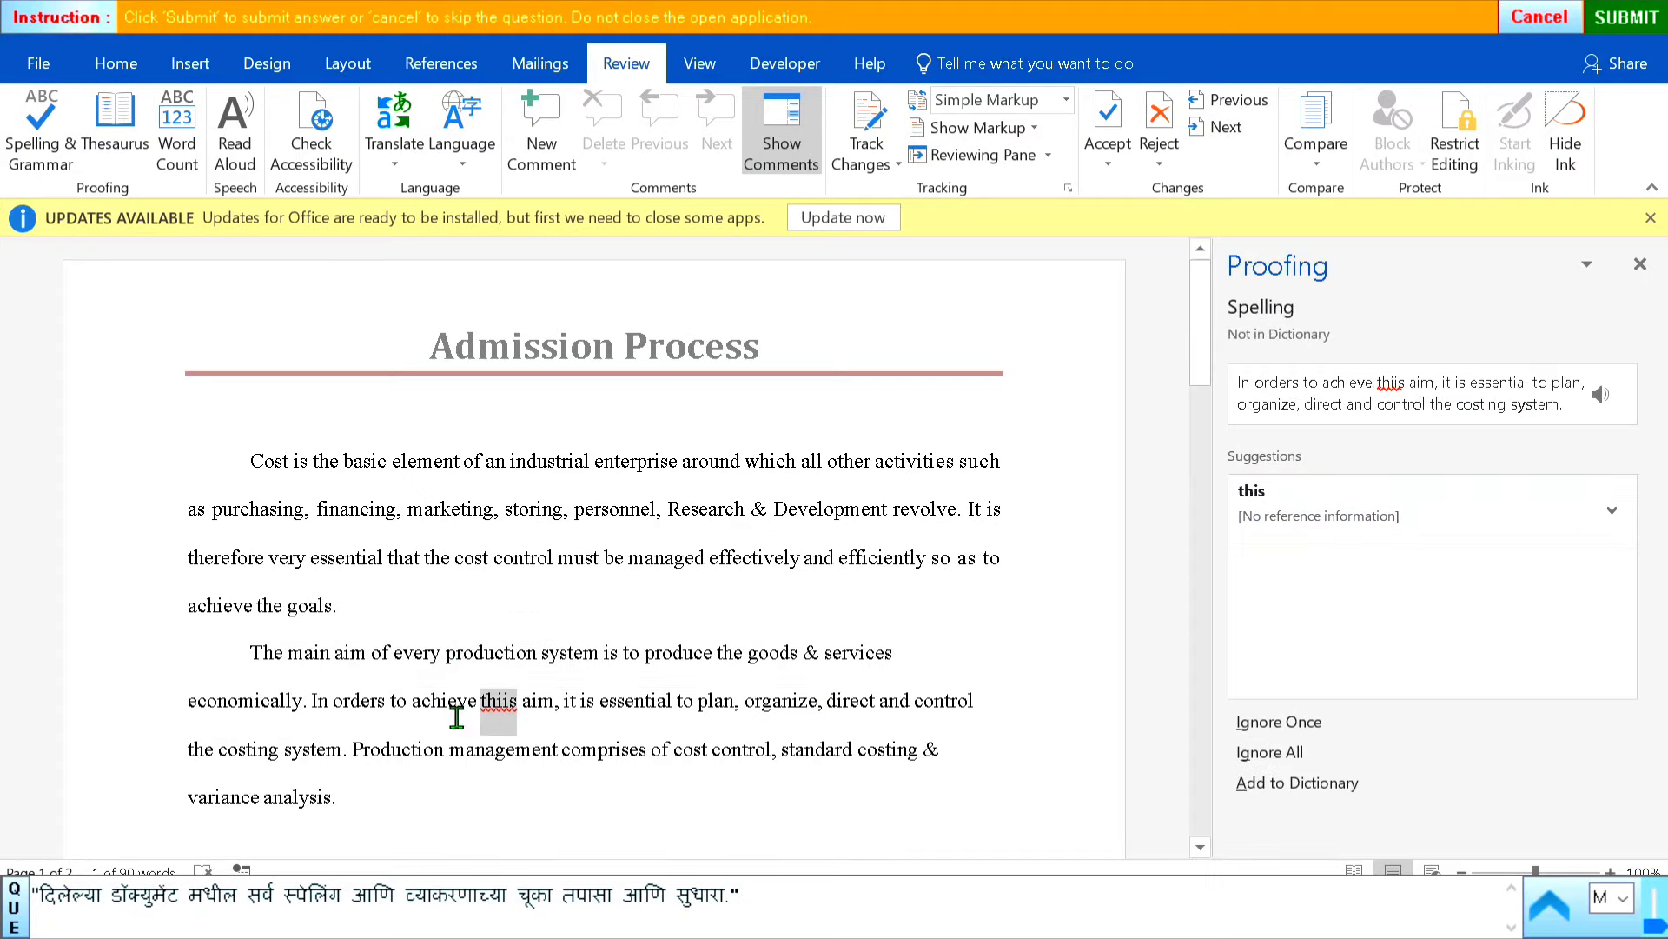
{"action": "left_click", "coordinate": [1382, 508]}
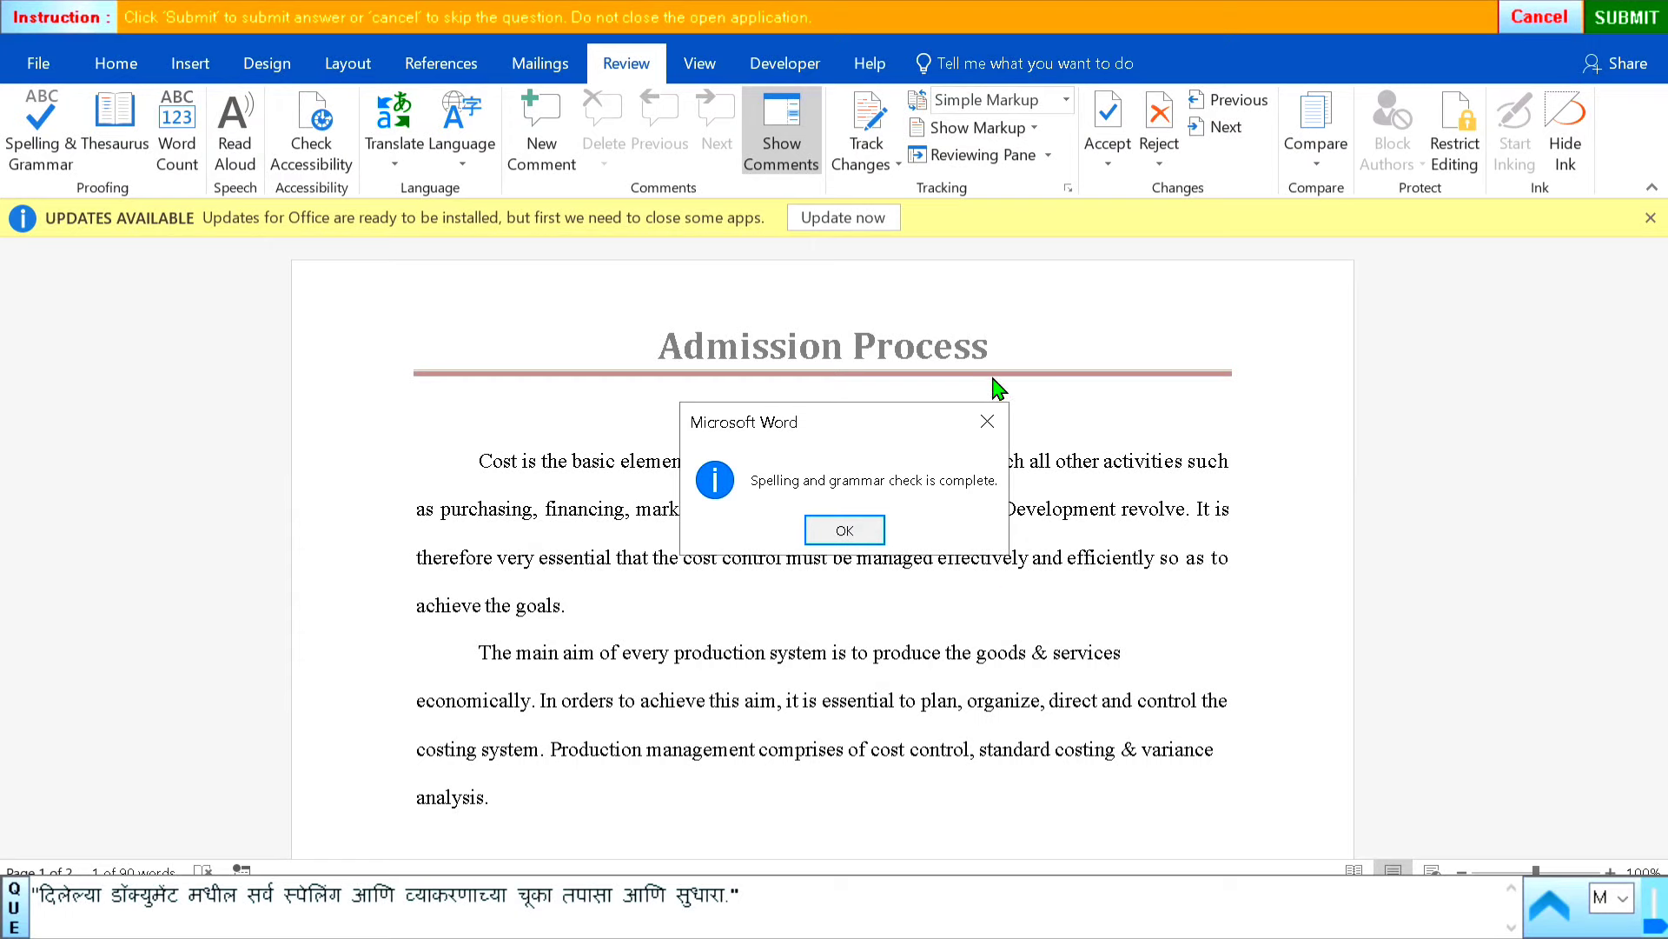
{"action": "left_click", "coordinate": [843, 531]}
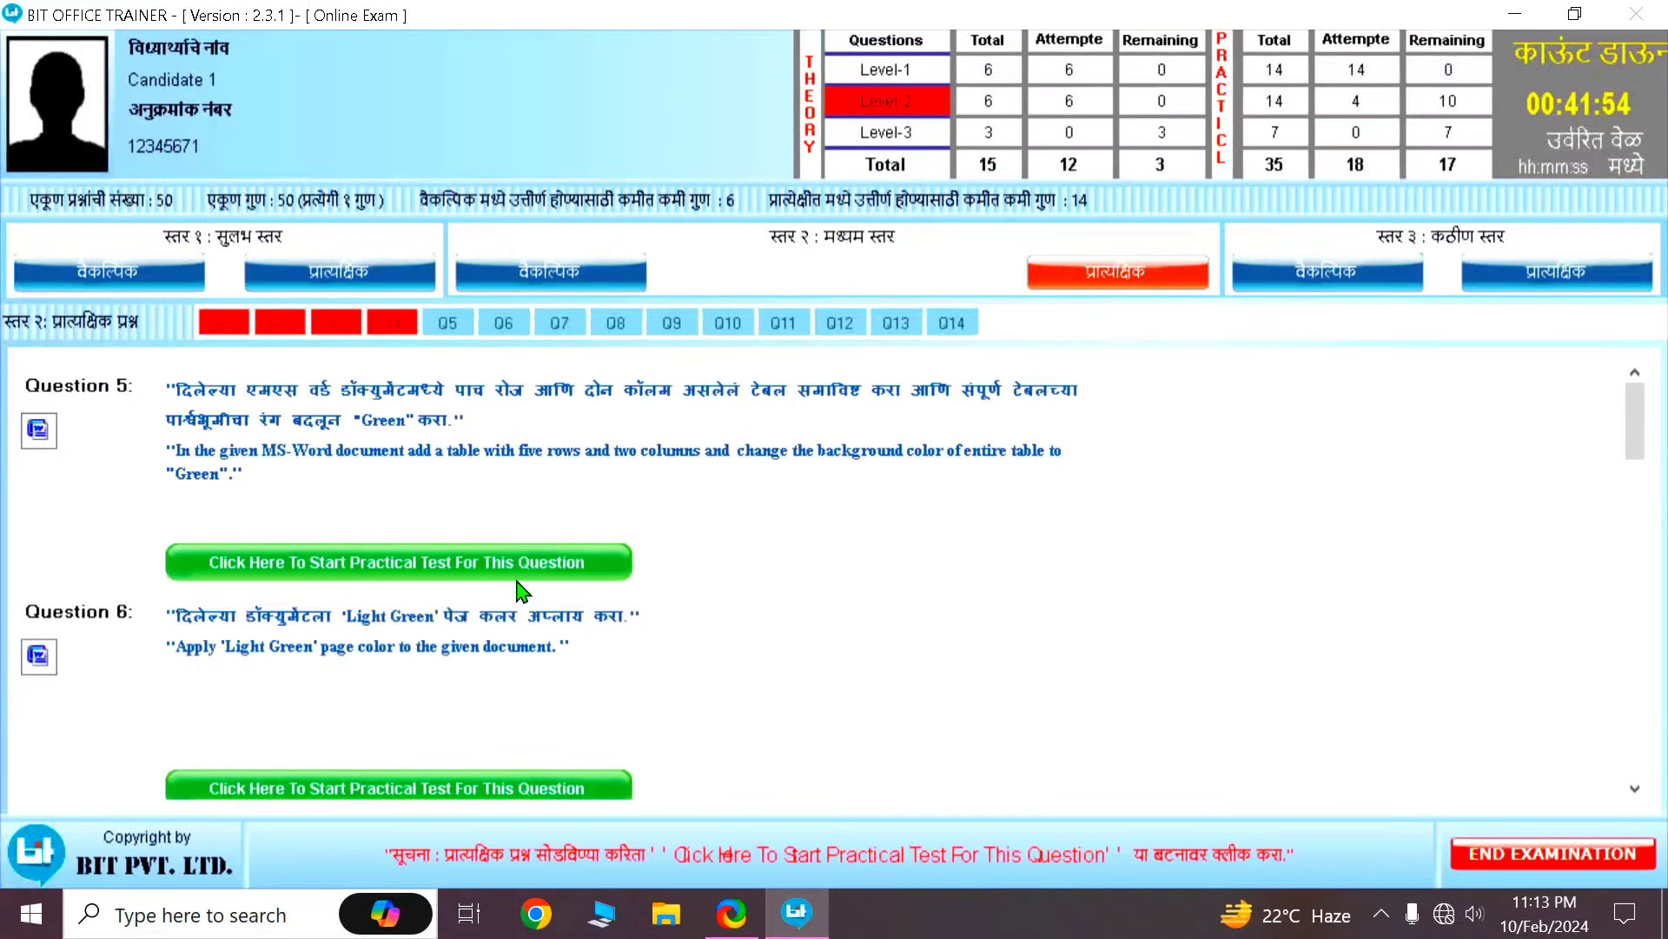
Step: Start the practical test for Question 5 and insert a table with two columns and five rows above the text
{"action": "left_click", "coordinate": [499, 573]}
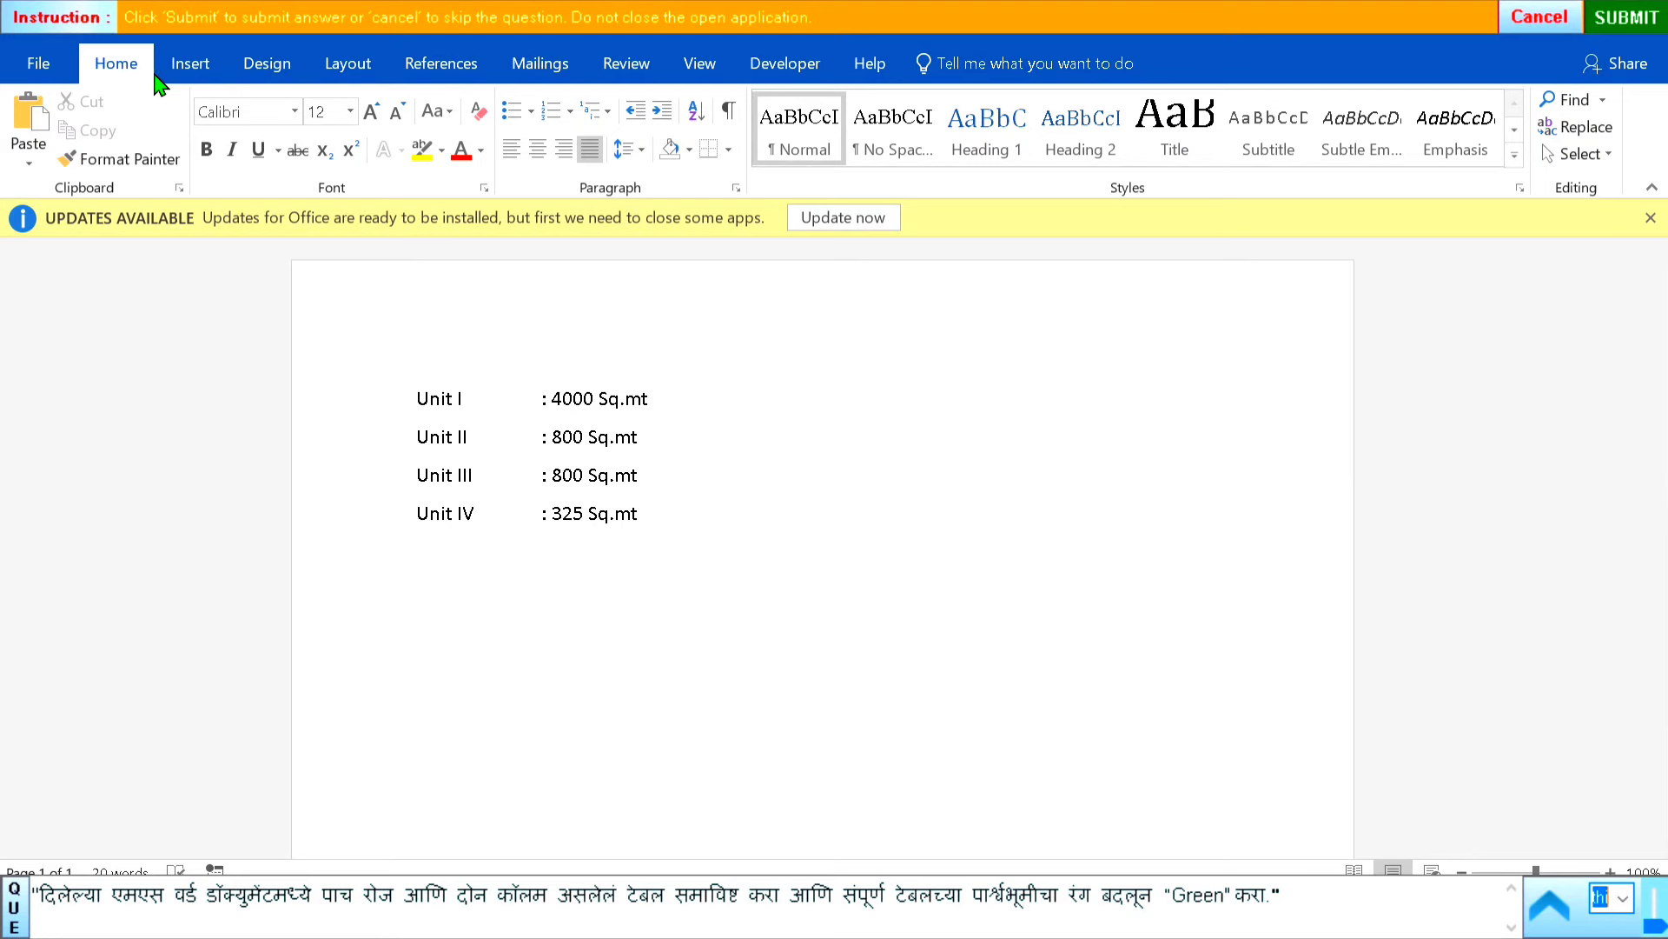
{"action": "left_click", "coordinate": [203, 75]}
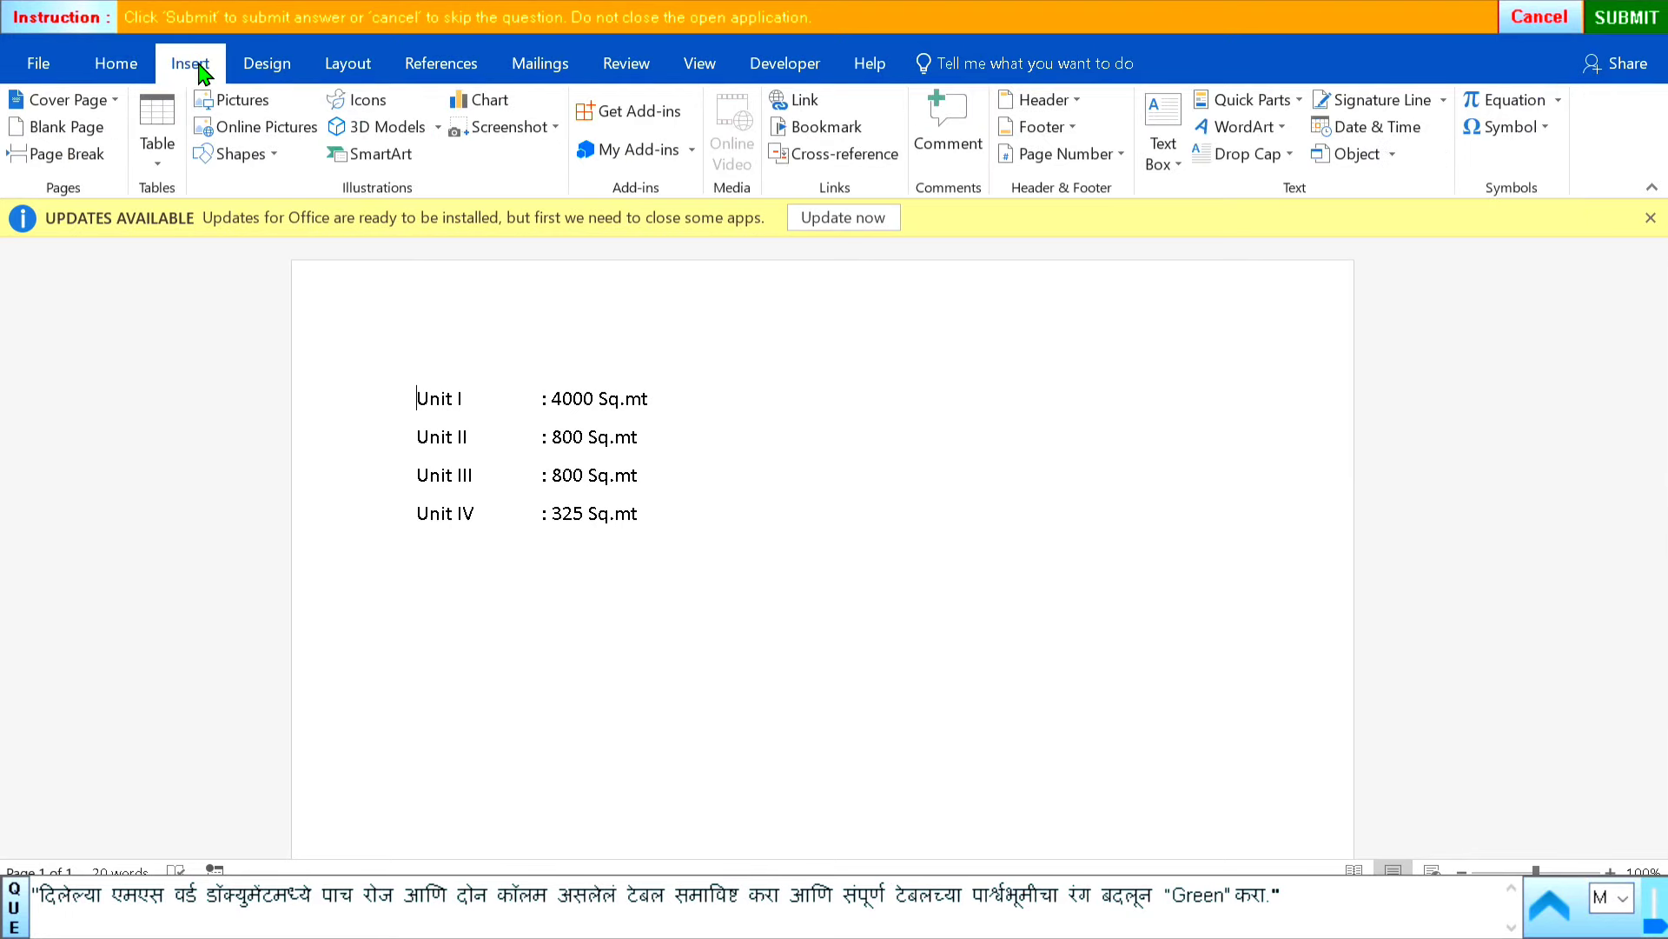
{"action": "left_click", "coordinate": [158, 144]}
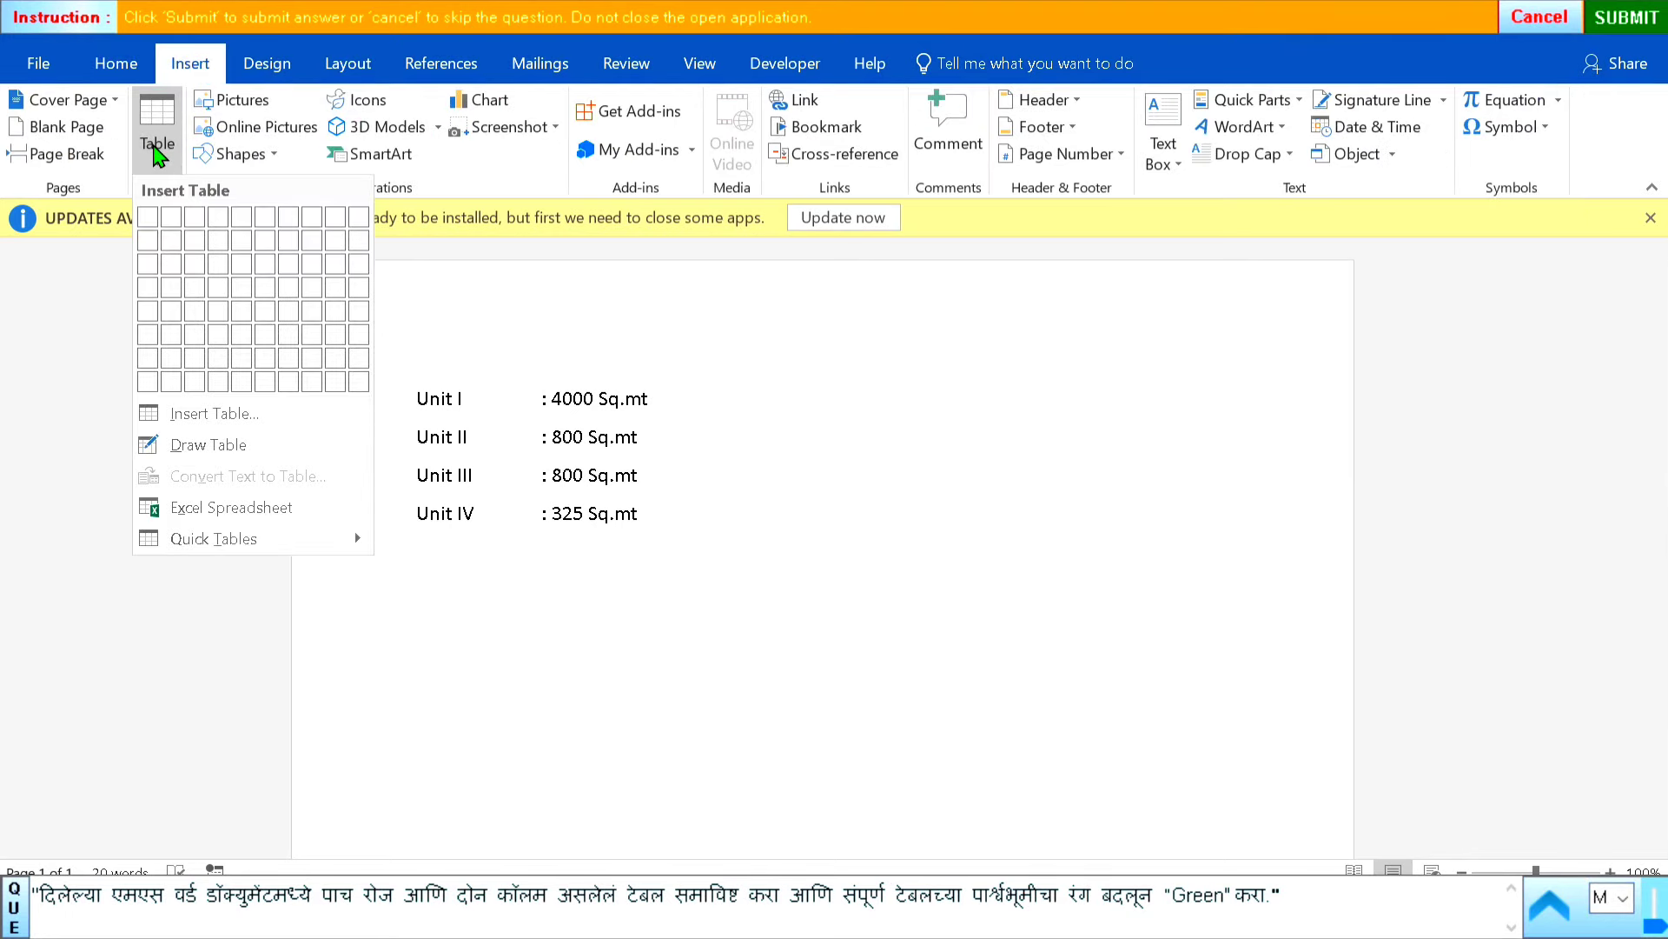
{"action": "left_click", "coordinate": [216, 416]}
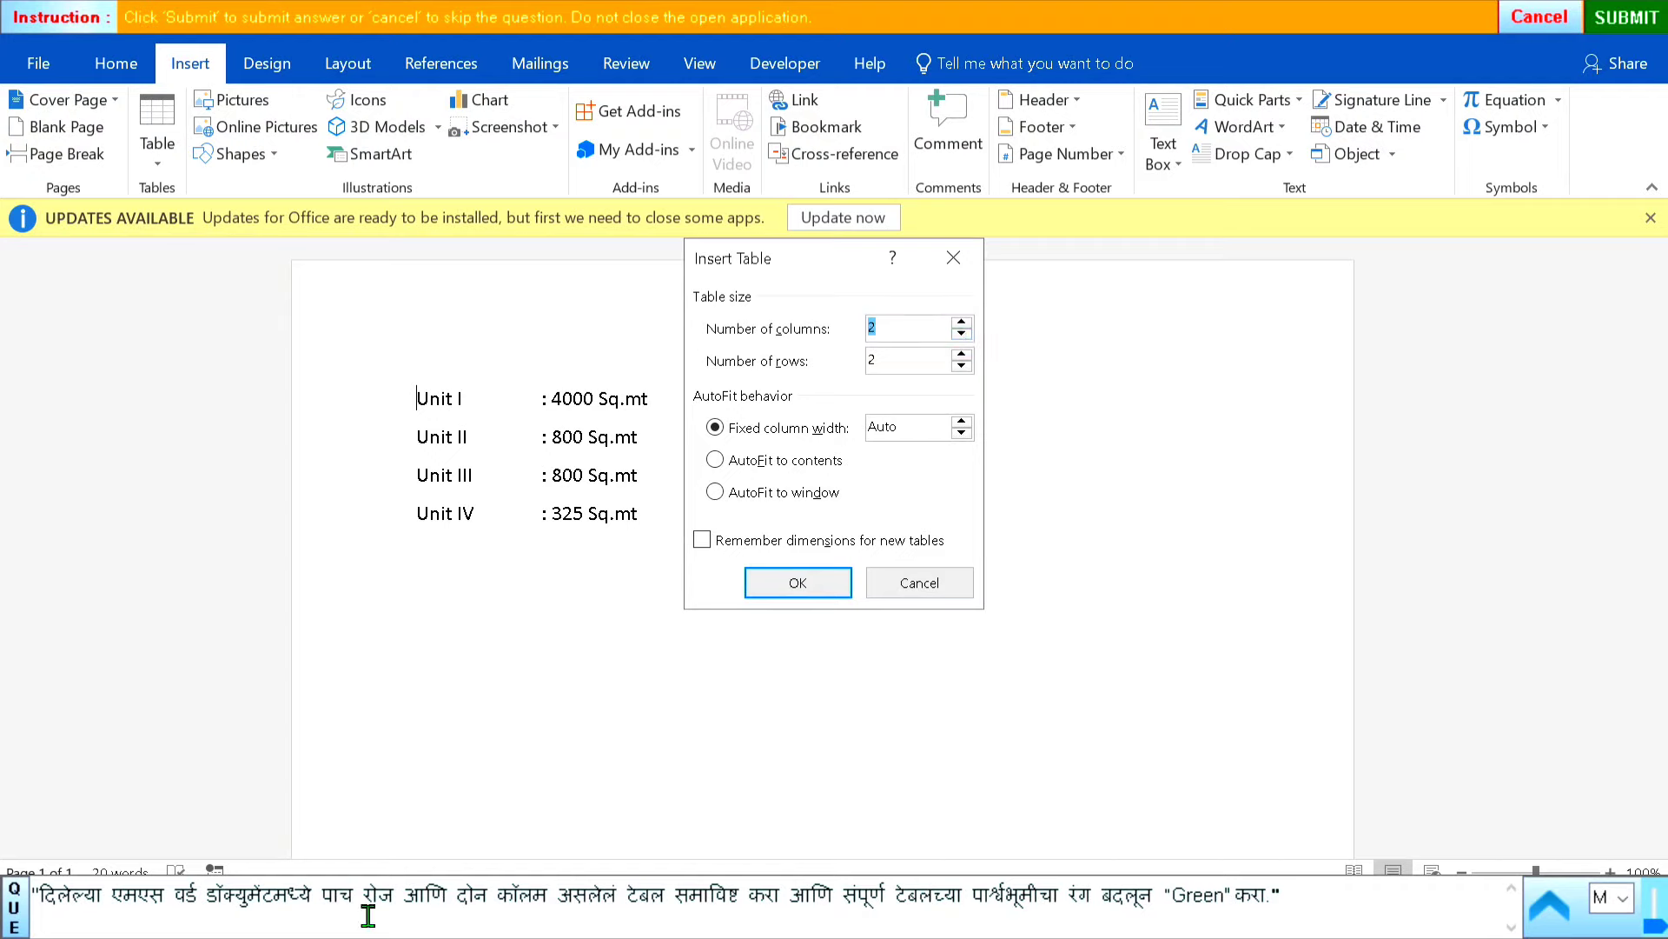
{"action": "left_click", "coordinate": [962, 365]}
{"action": "left_click", "coordinate": [795, 584]}
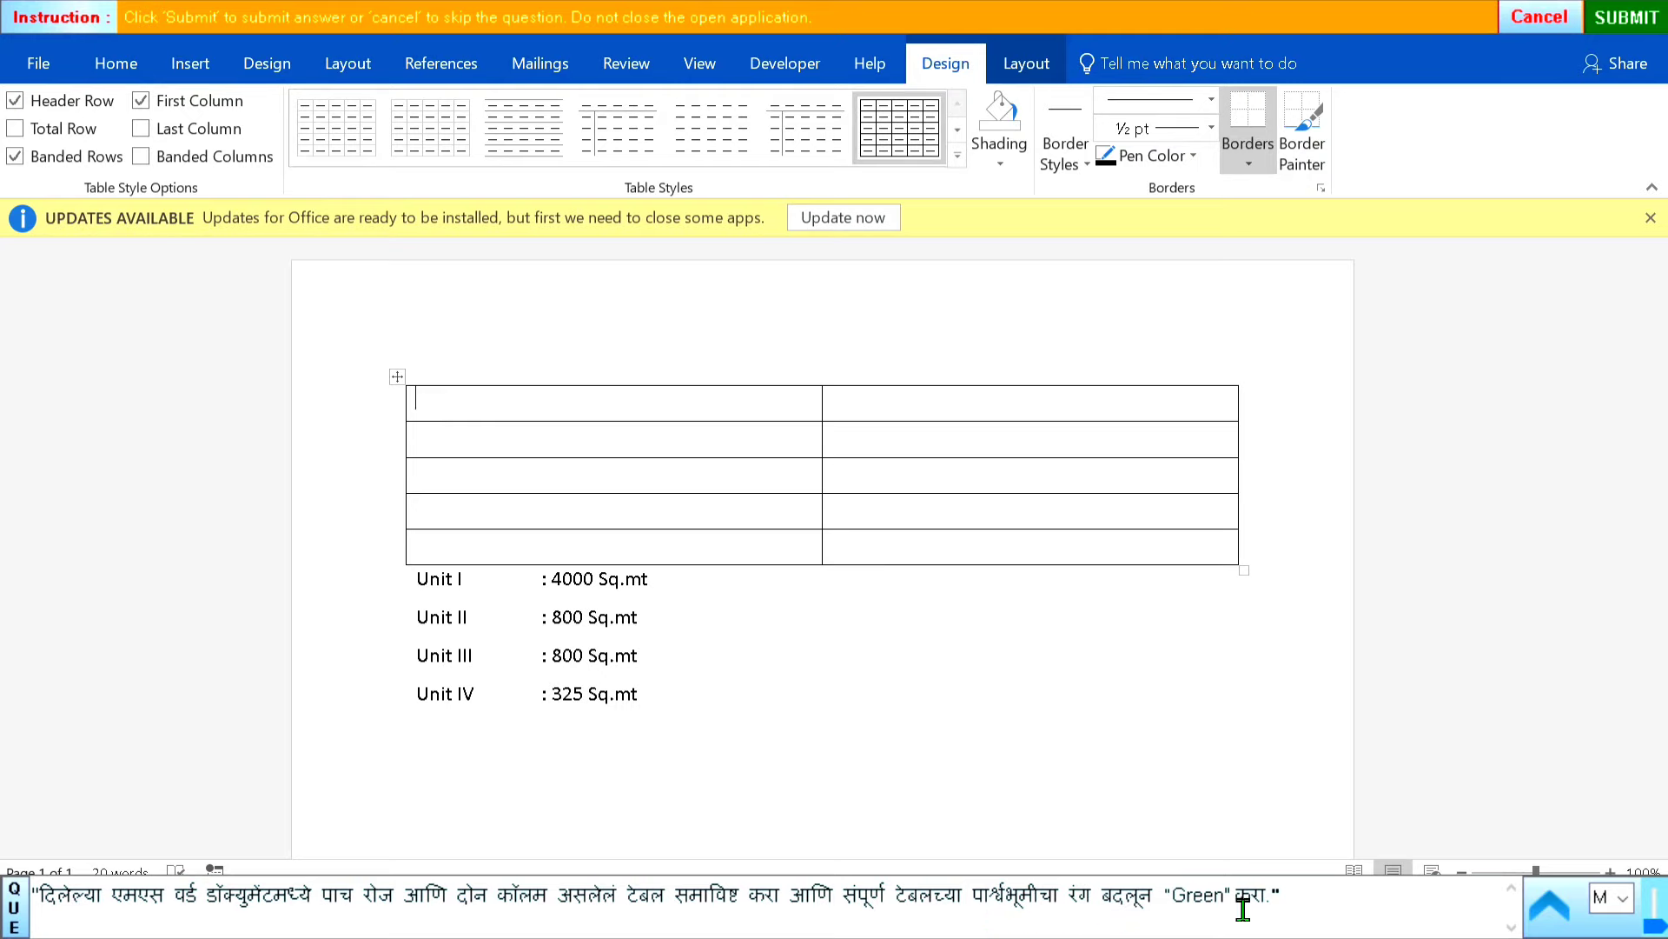
Step: Shade the entire table with the standard color Green and submit the answer to Question 5
{"action": "left_click", "coordinate": [397, 378]}
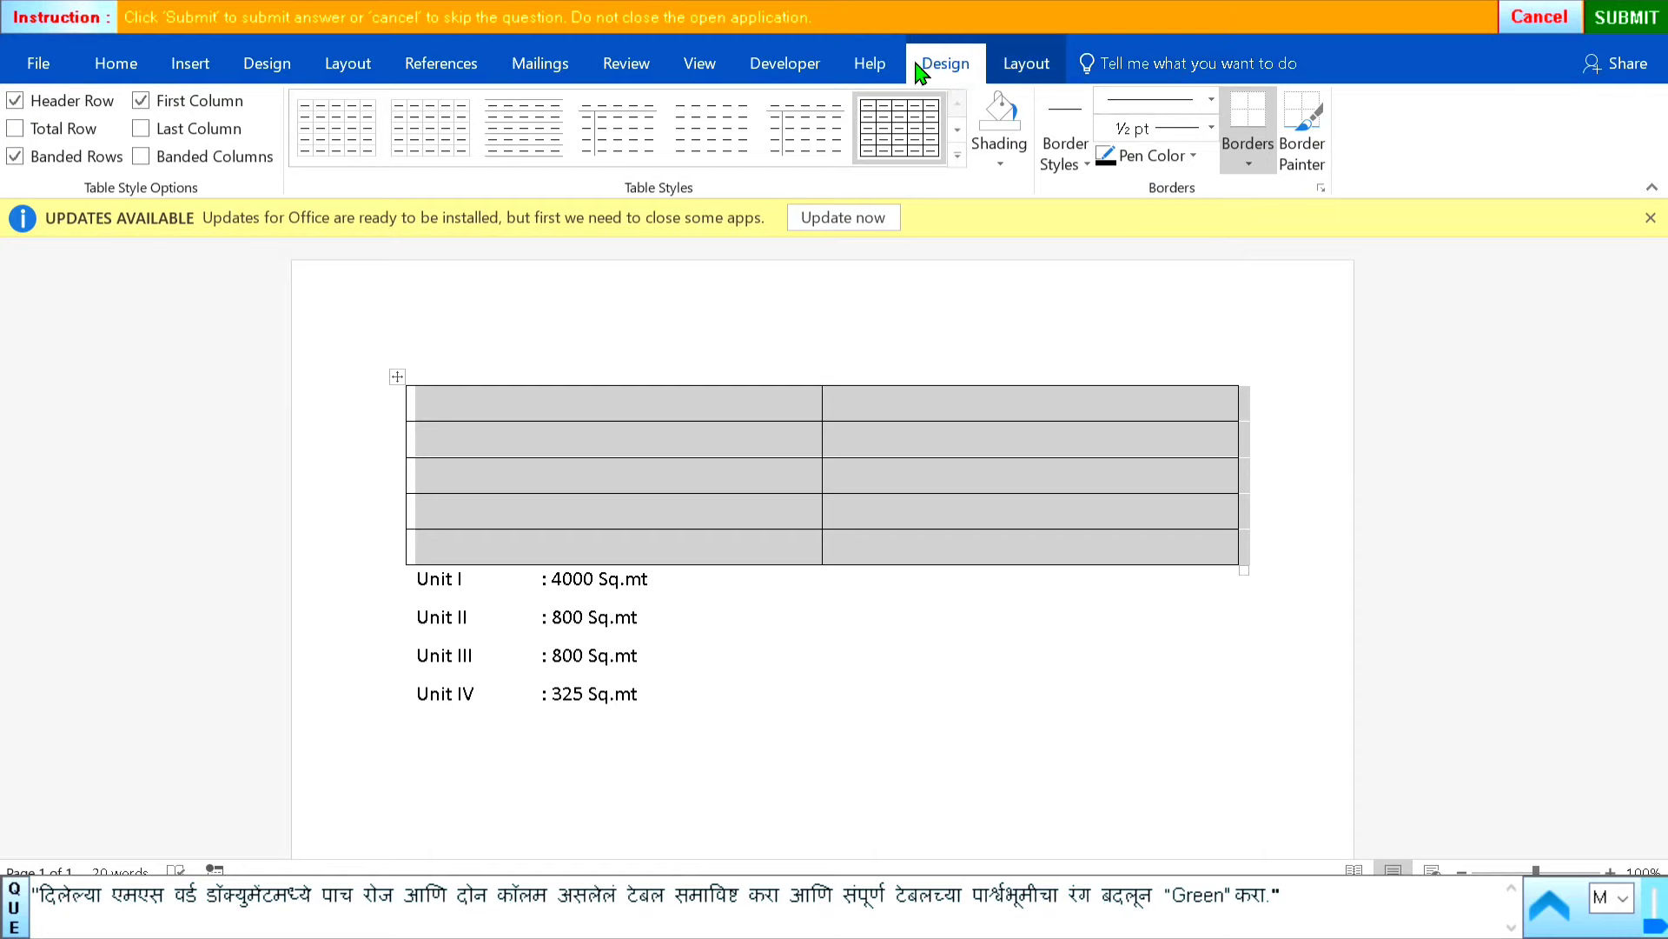
{"action": "left_click", "coordinate": [1007, 167]}
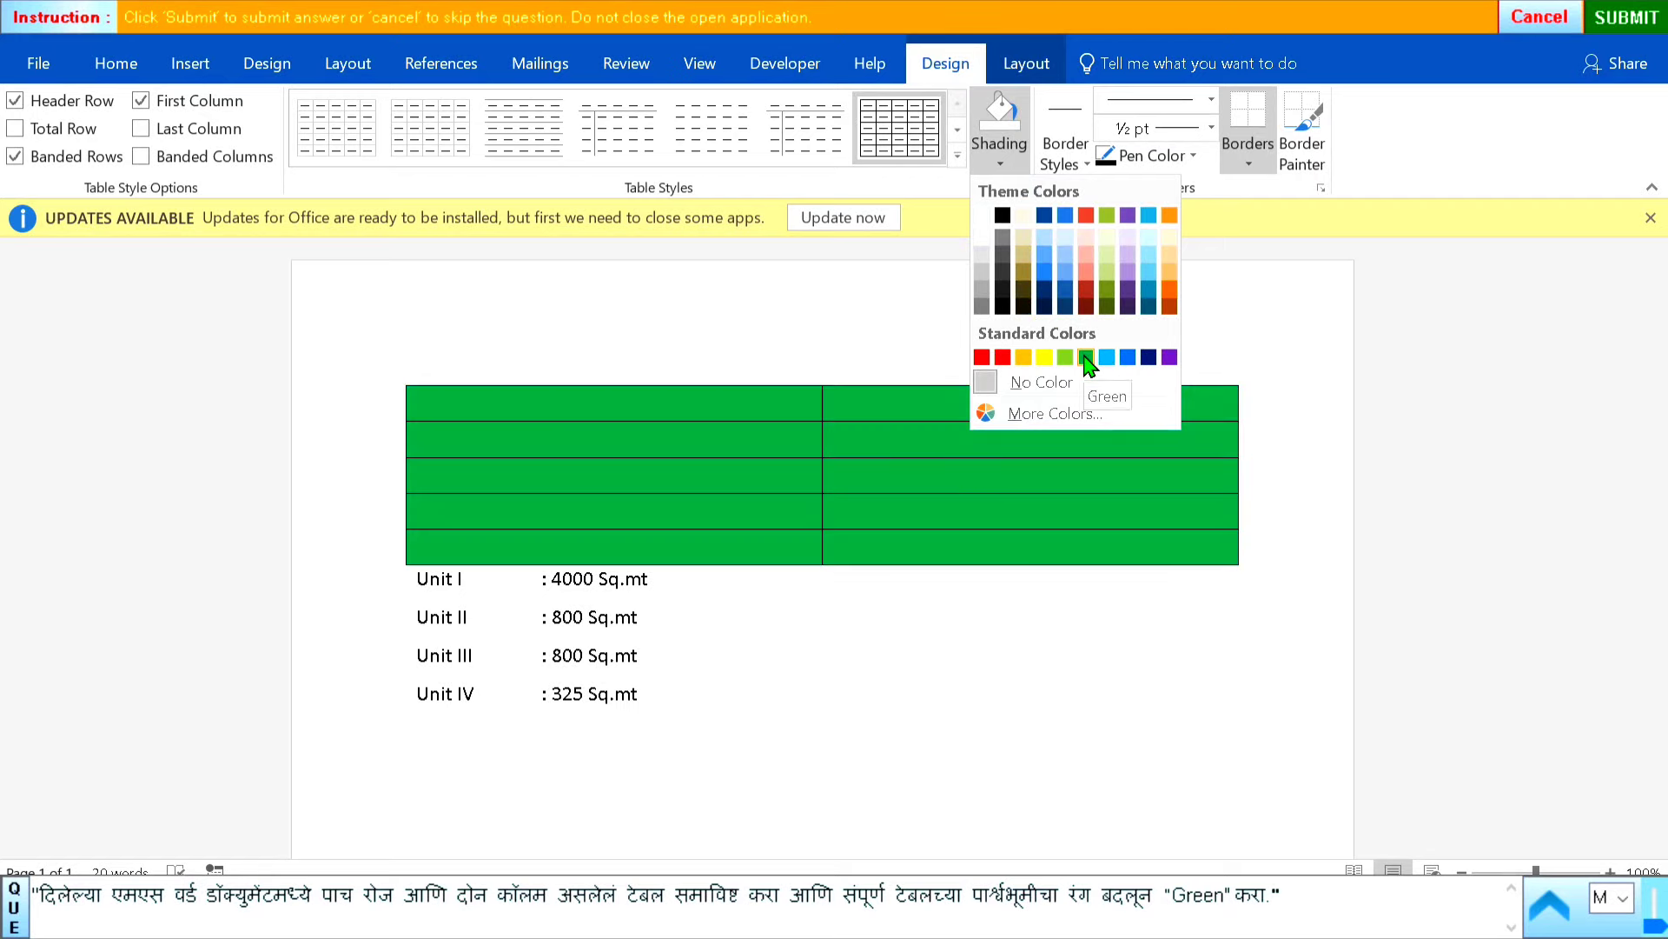
{"action": "left_click", "coordinate": [1086, 357]}
{"action": "left_click", "coordinate": [964, 708]}
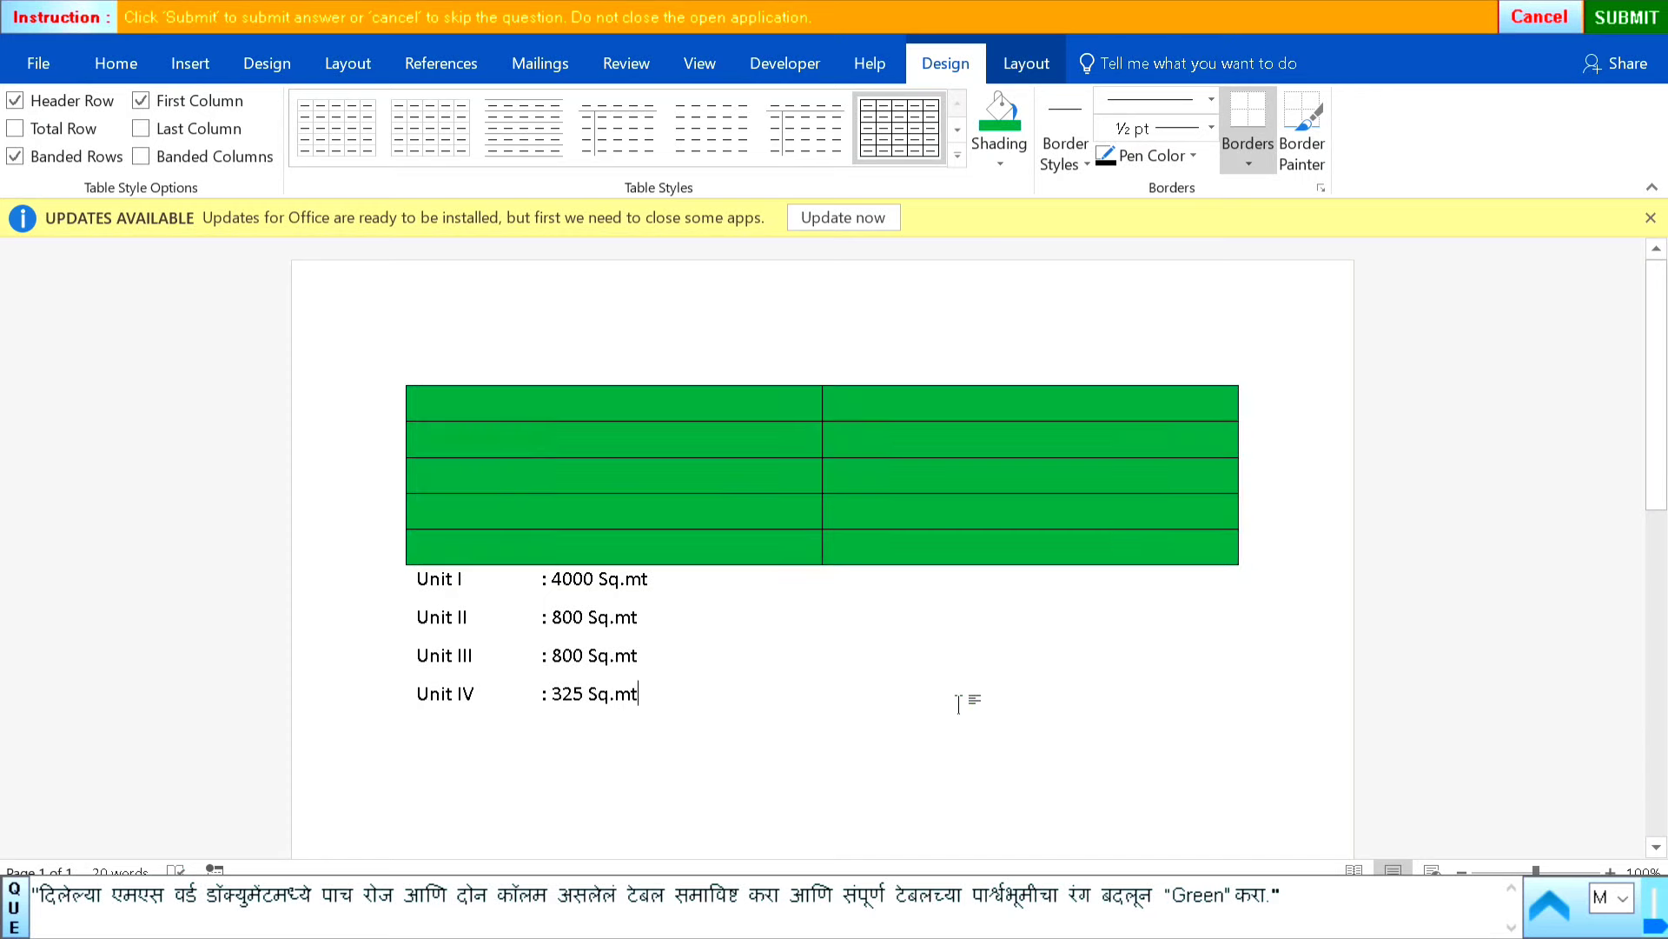
{"action": "left_click", "coordinate": [1623, 17]}
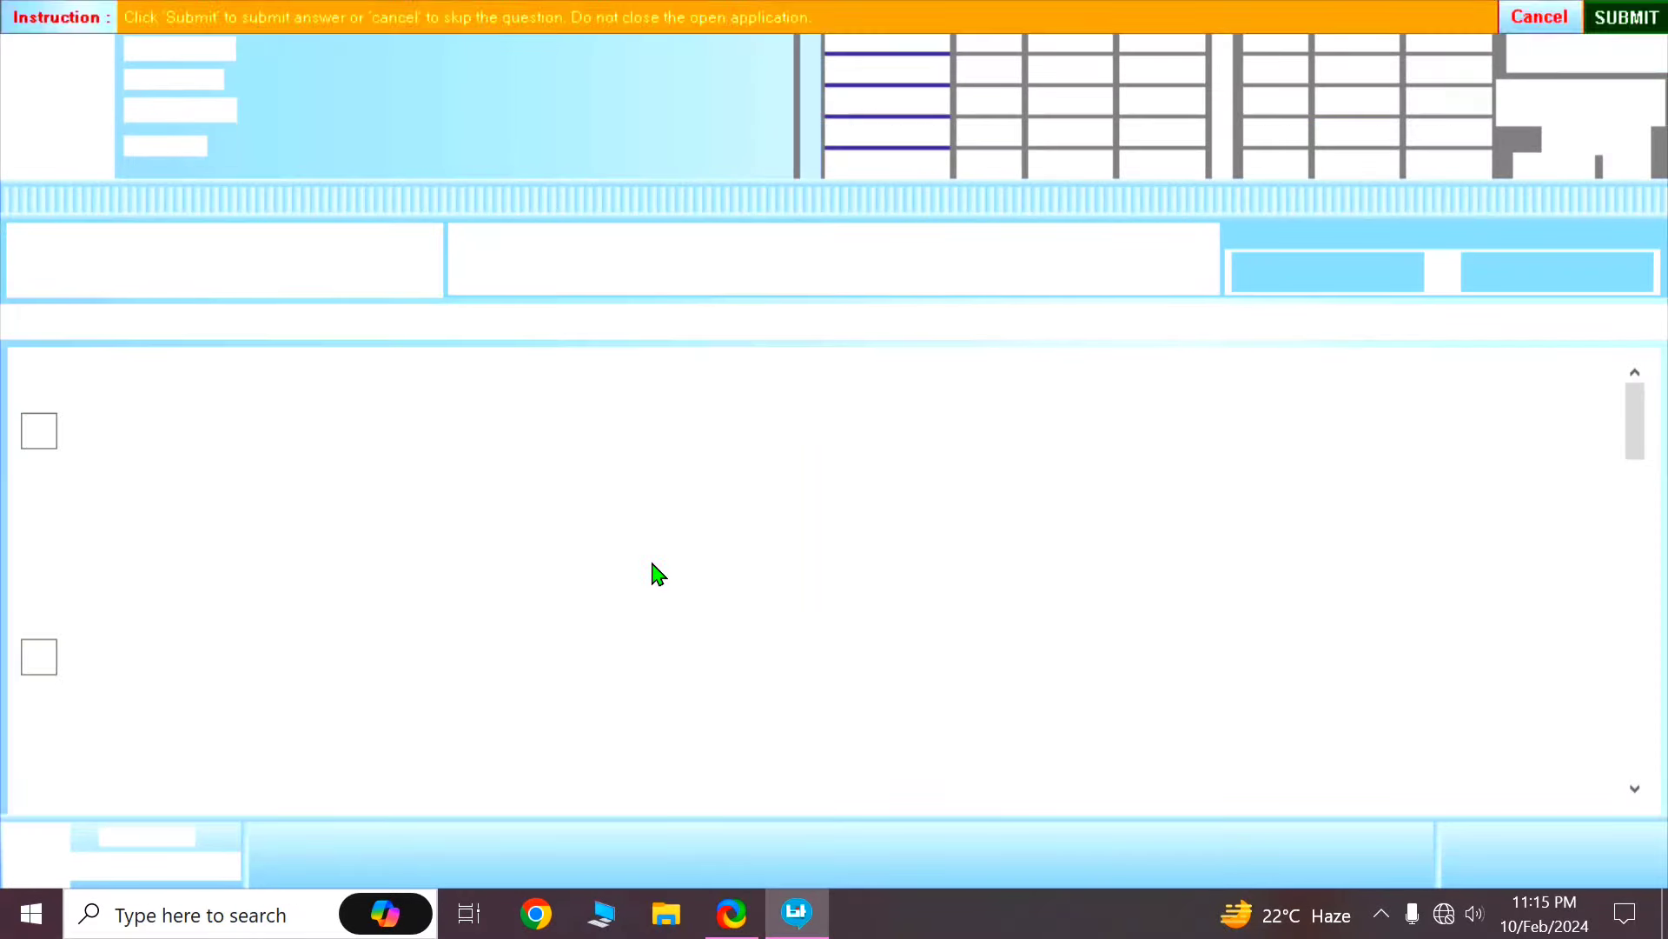
Step: Start the Question 6 test, apply the standard Light Green page color to the document, and submit the answer
{"action": "left_click", "coordinate": [536, 563]}
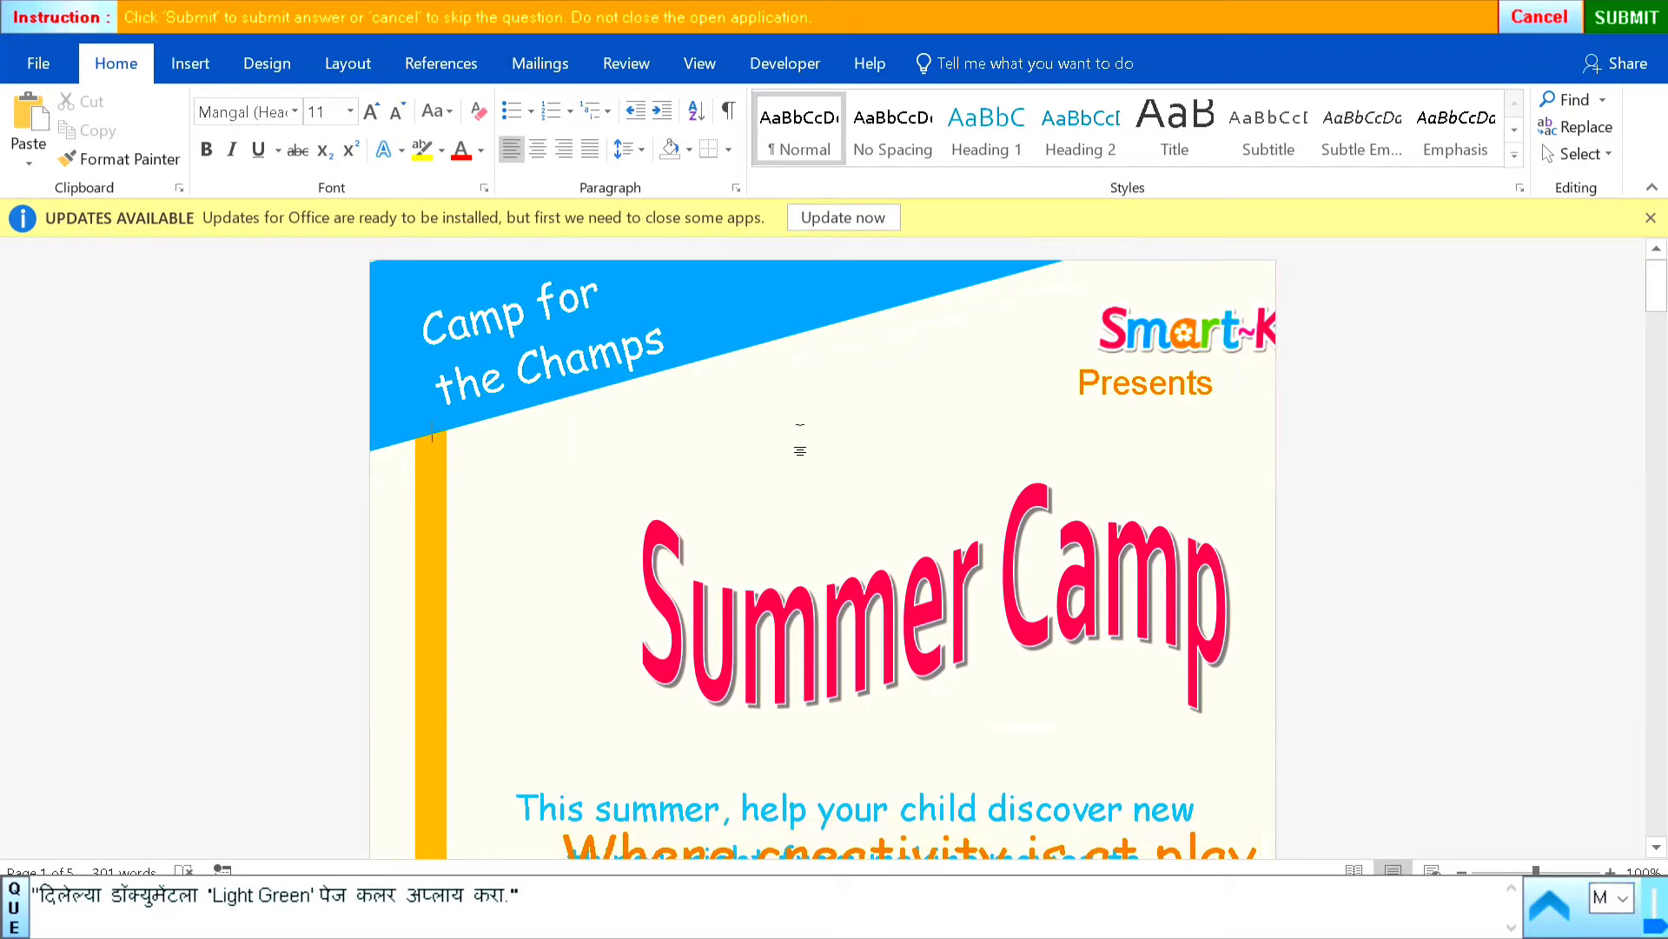
{"action": "left_click", "coordinate": [276, 62]}
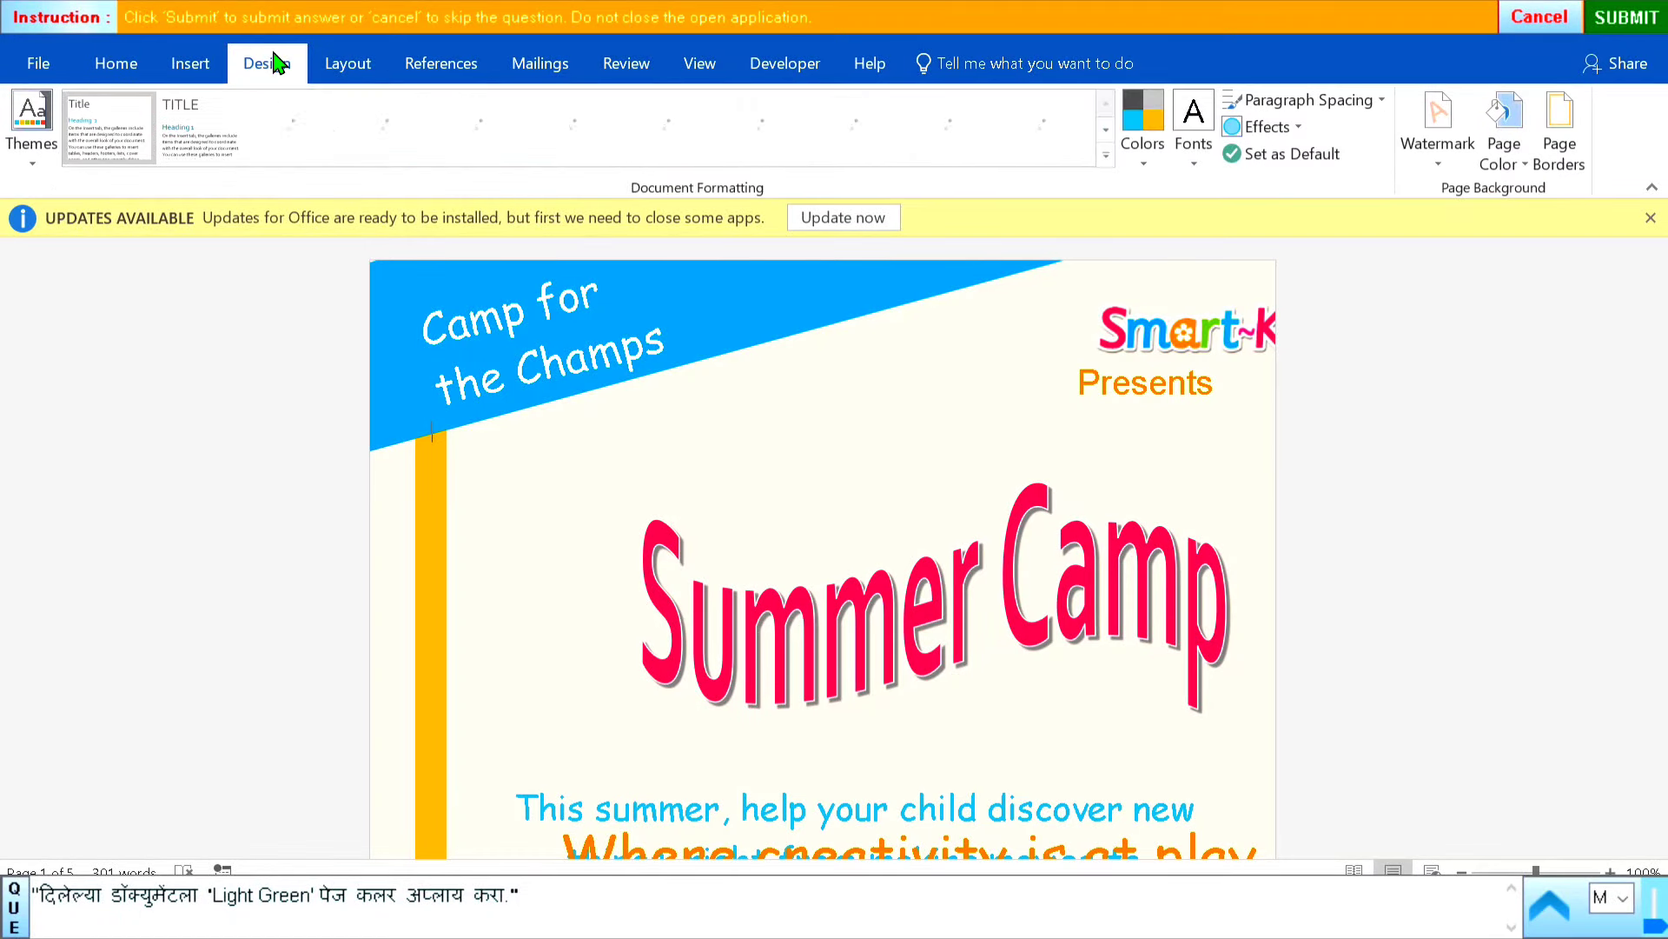
{"action": "left_click", "coordinate": [1506, 165]}
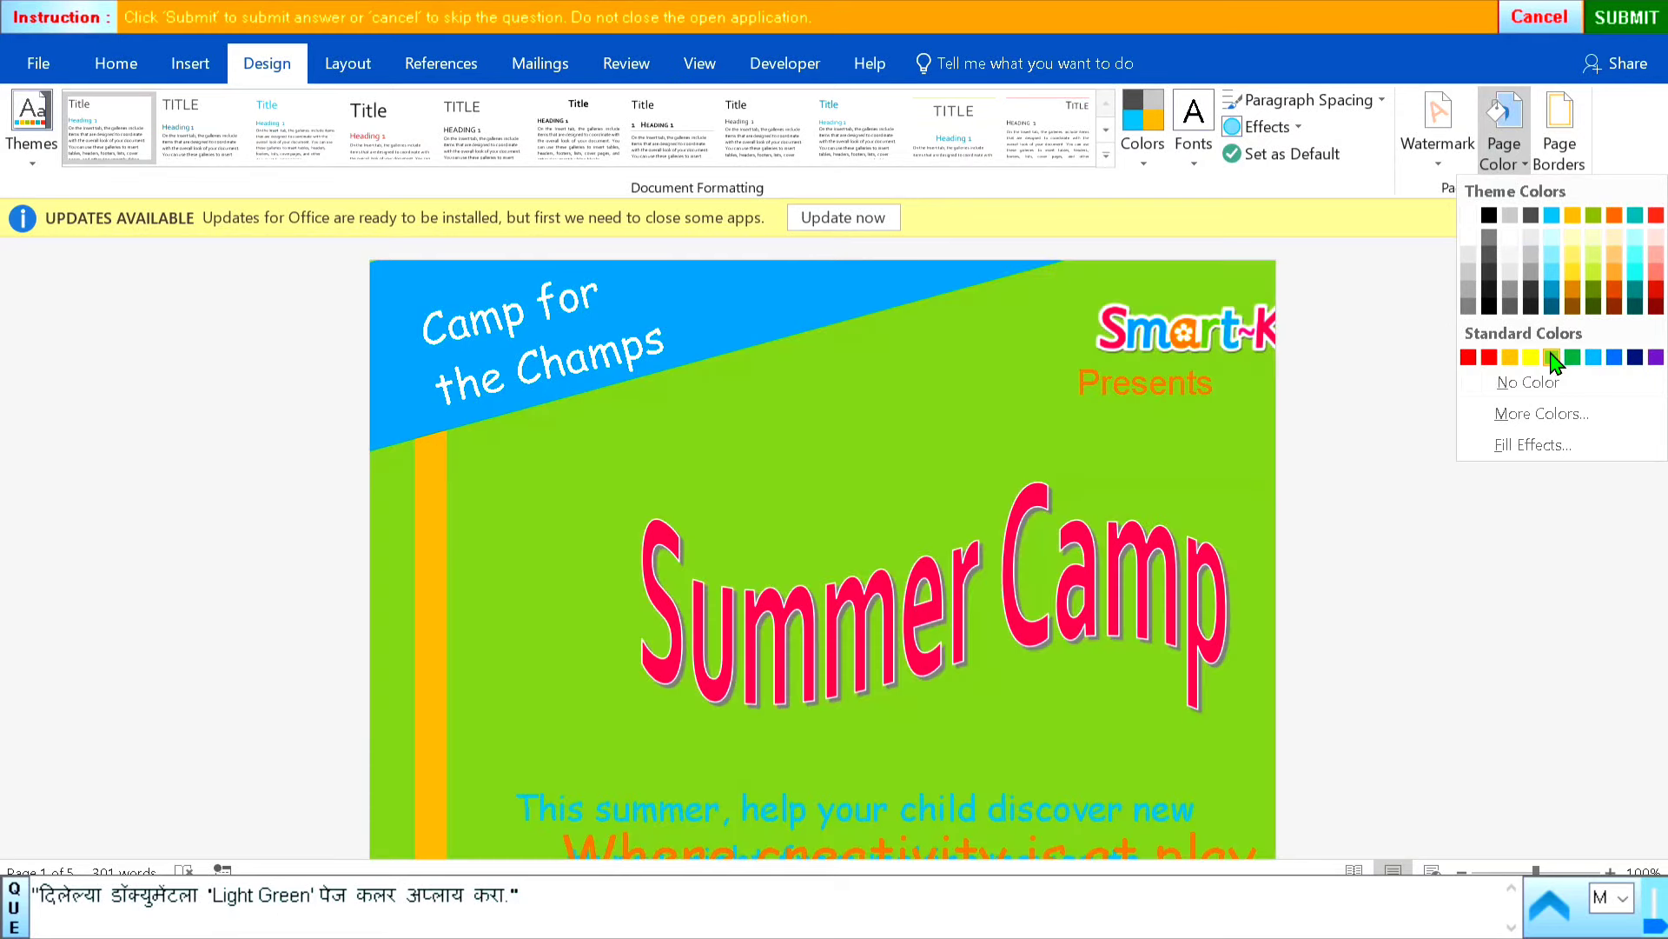
{"action": "left_click", "coordinate": [1553, 358]}
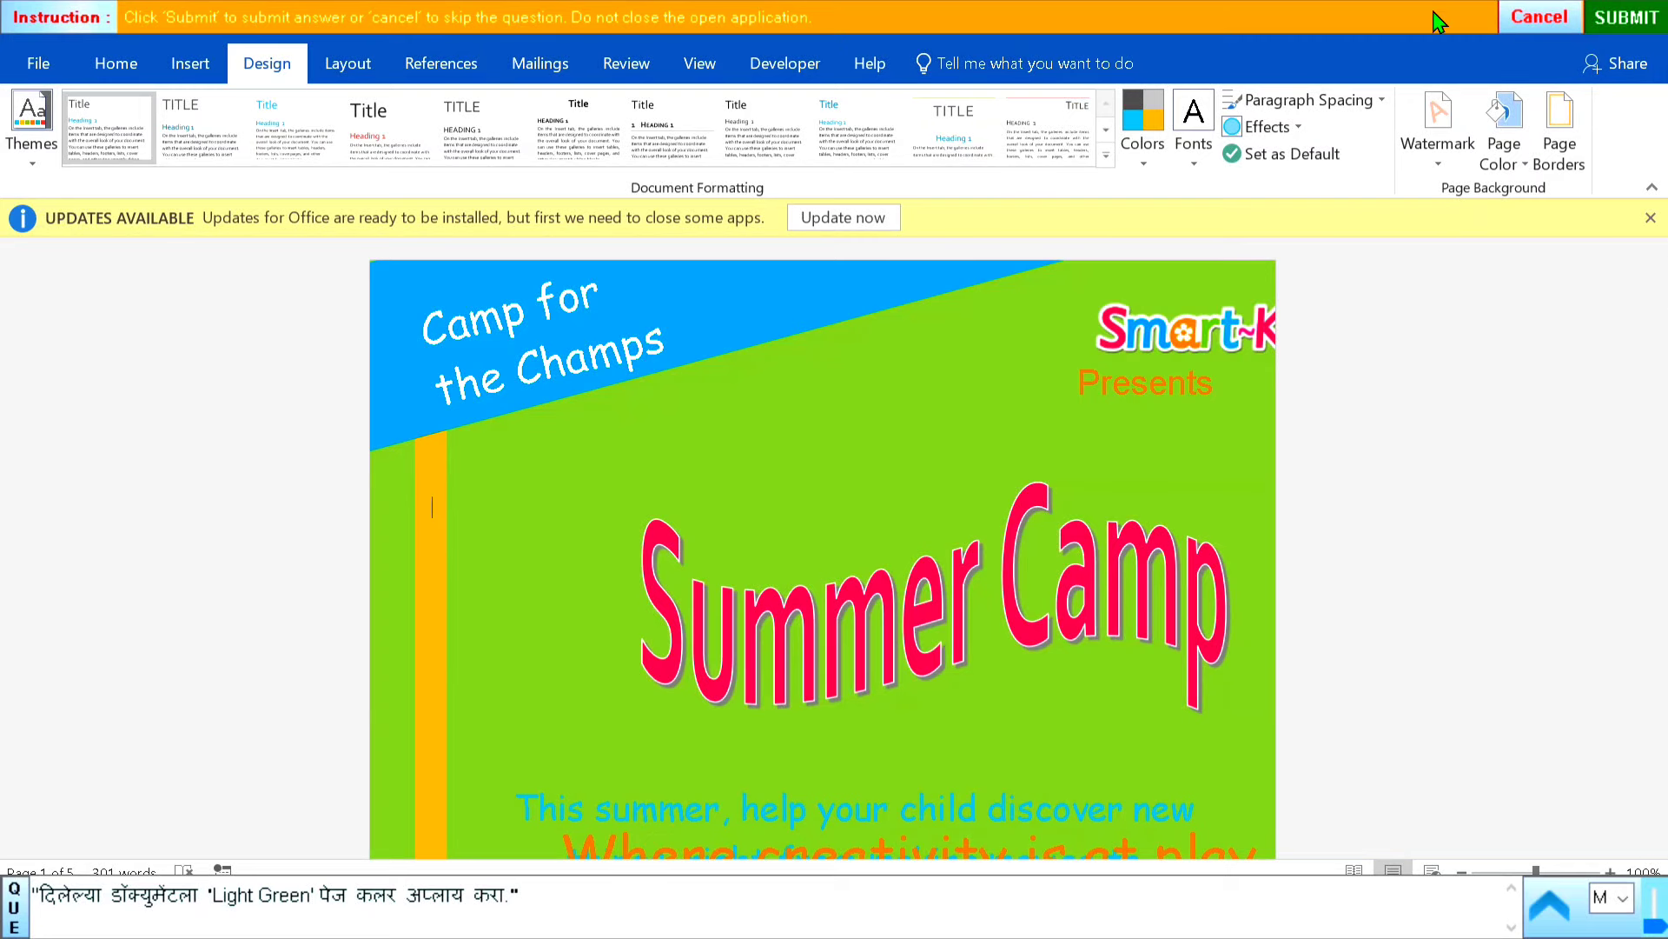
{"action": "left_click", "coordinate": [1651, 24]}
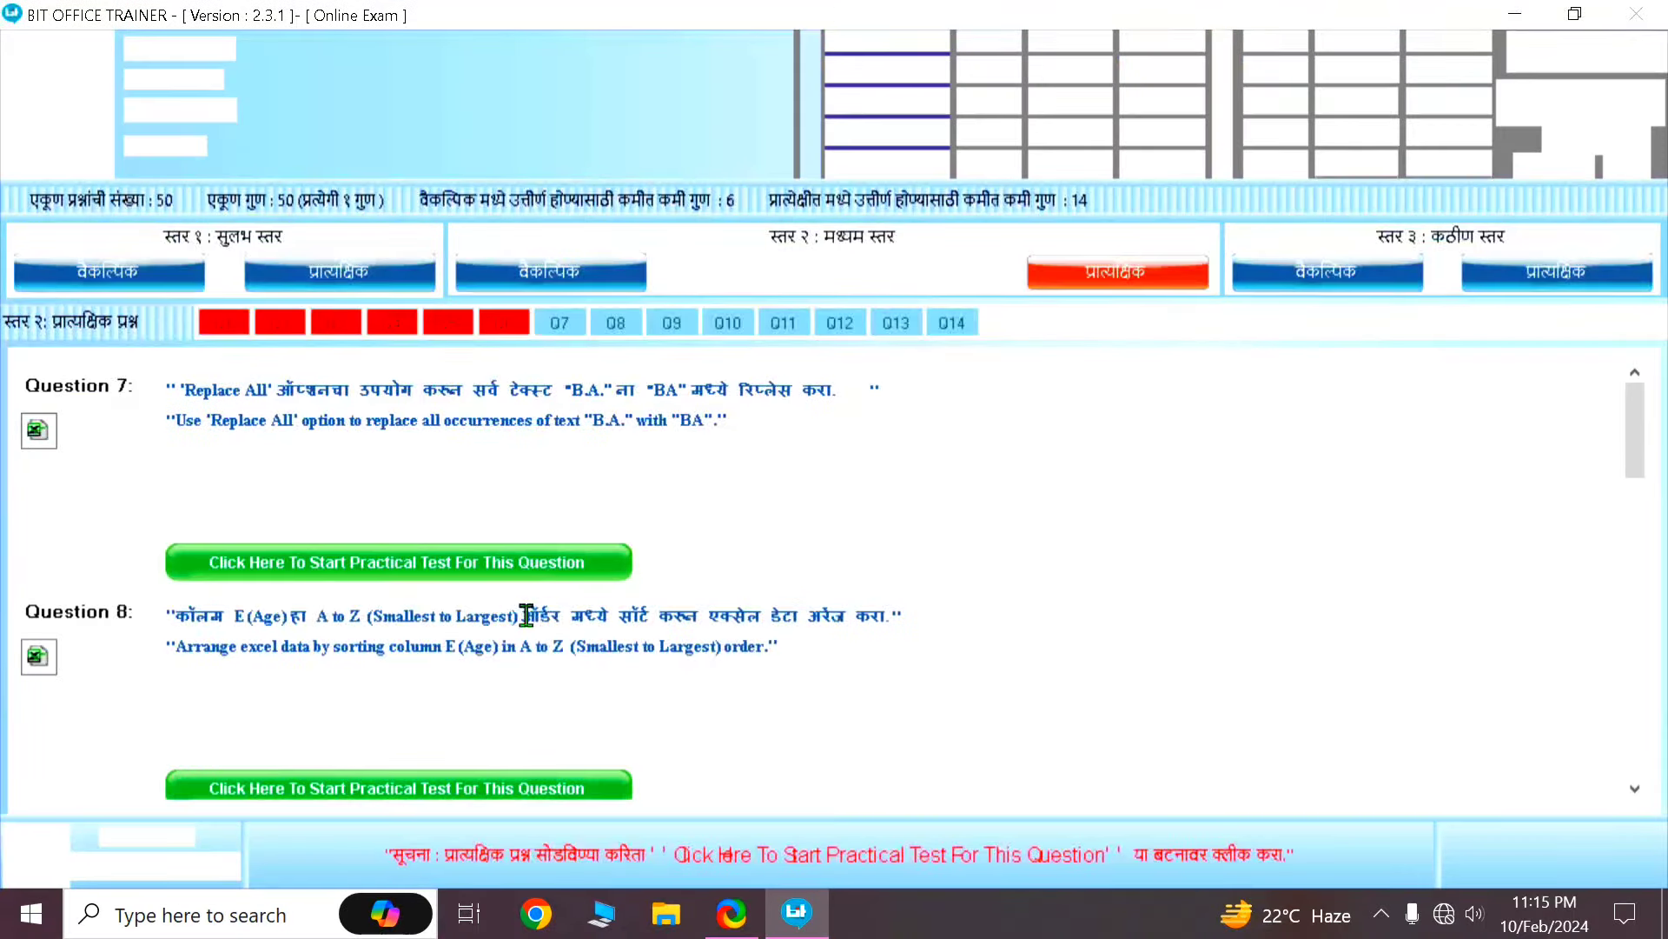
Step: Start the practical test for Question 7 and replace all occurrences of "B.A." with "BA" across the whole sheet
{"action": "left_click", "coordinate": [513, 565]}
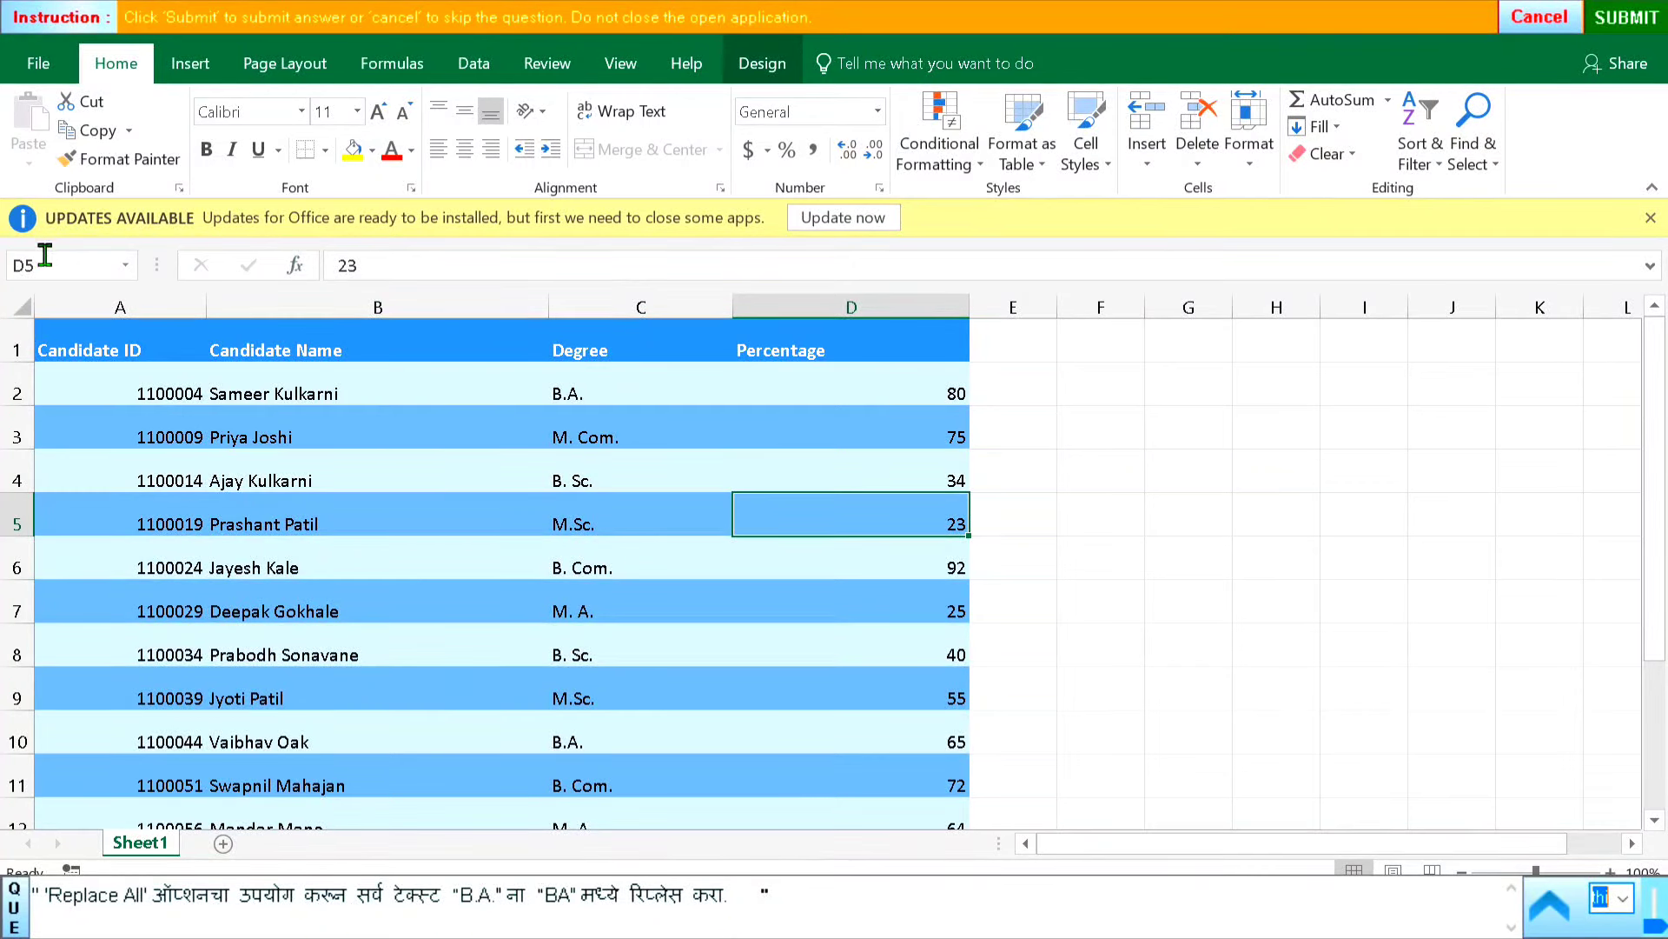
{"action": "left_click", "coordinate": [12, 303]}
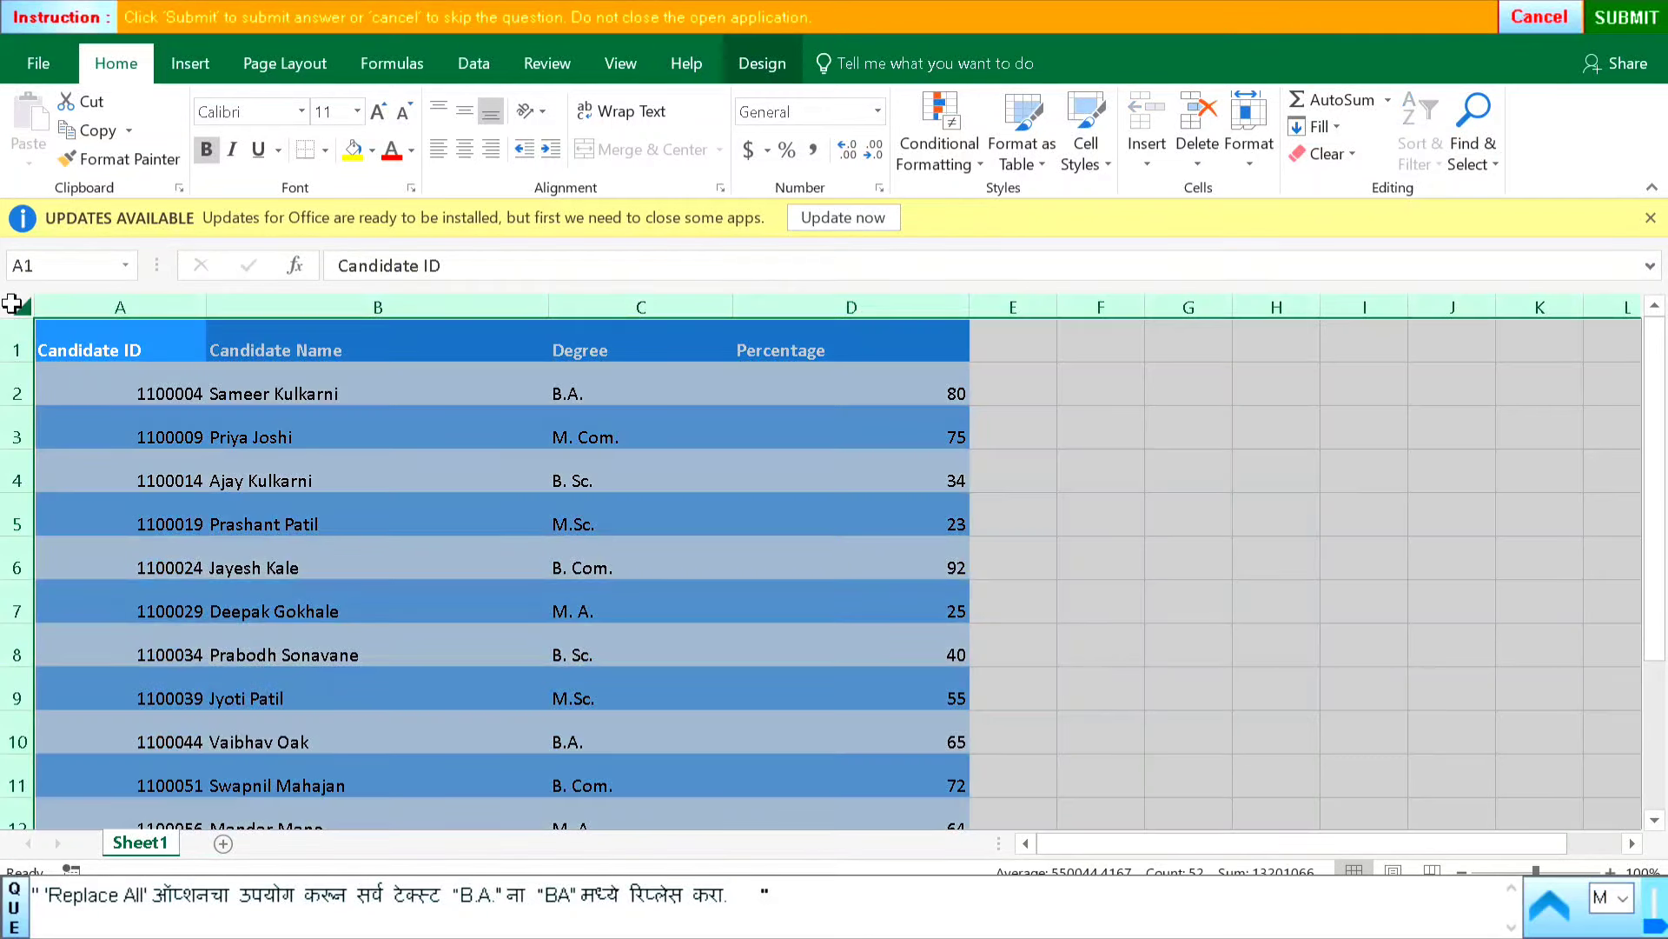
{"action": "left_click", "coordinate": [1475, 162]}
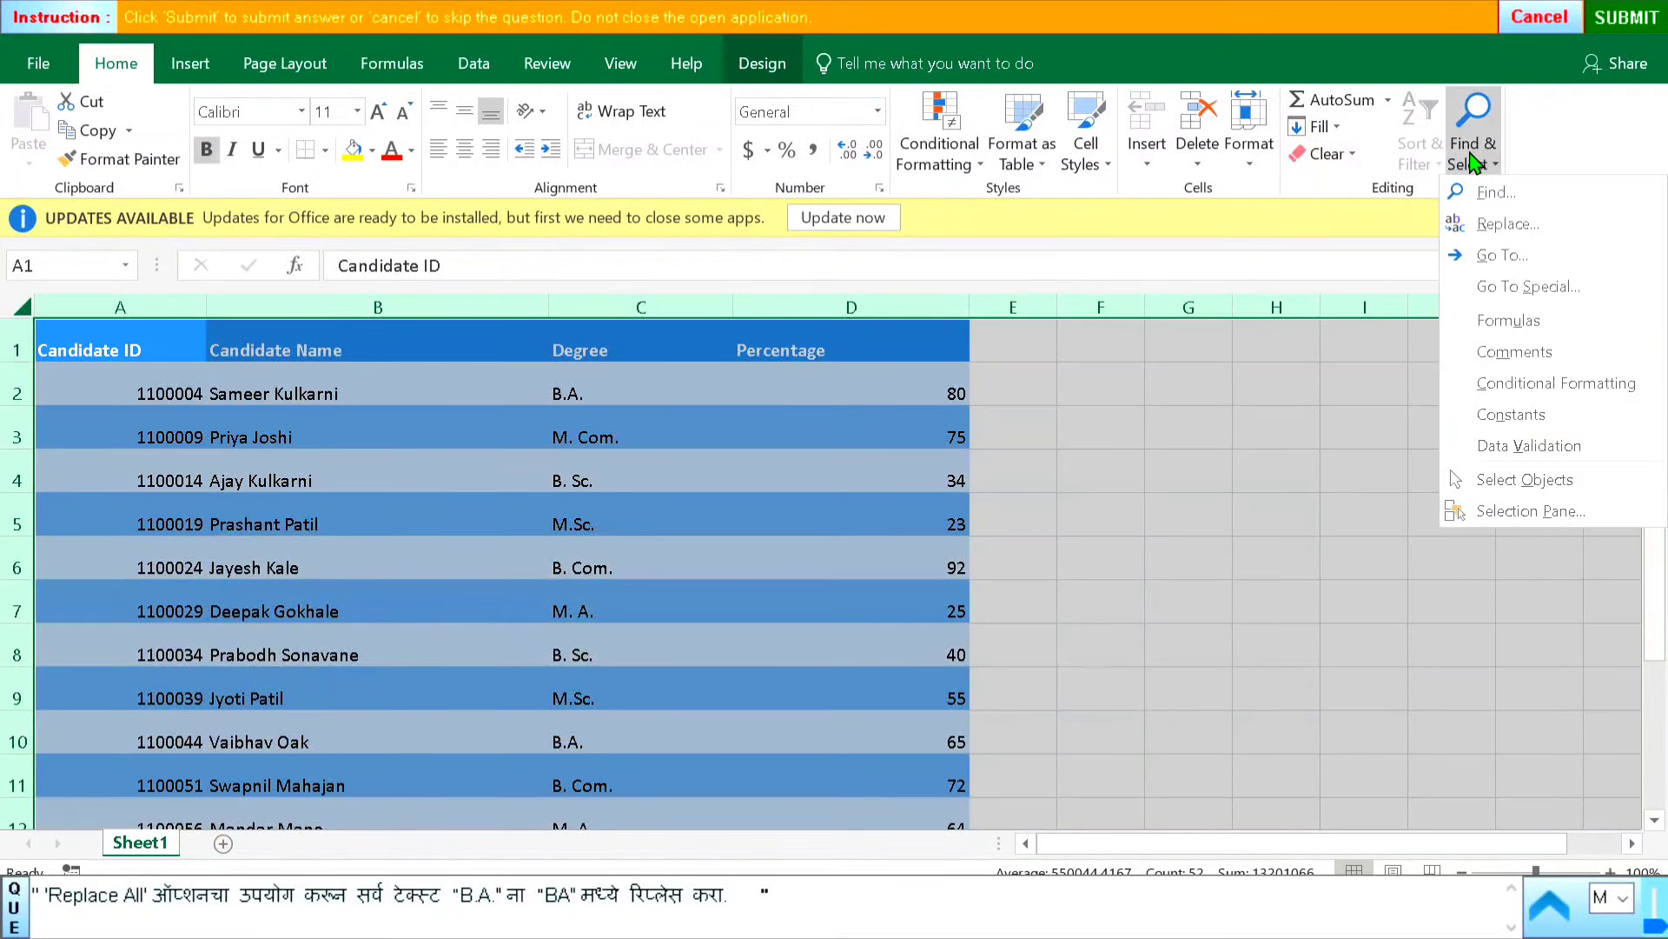
{"action": "left_click", "coordinate": [1509, 226]}
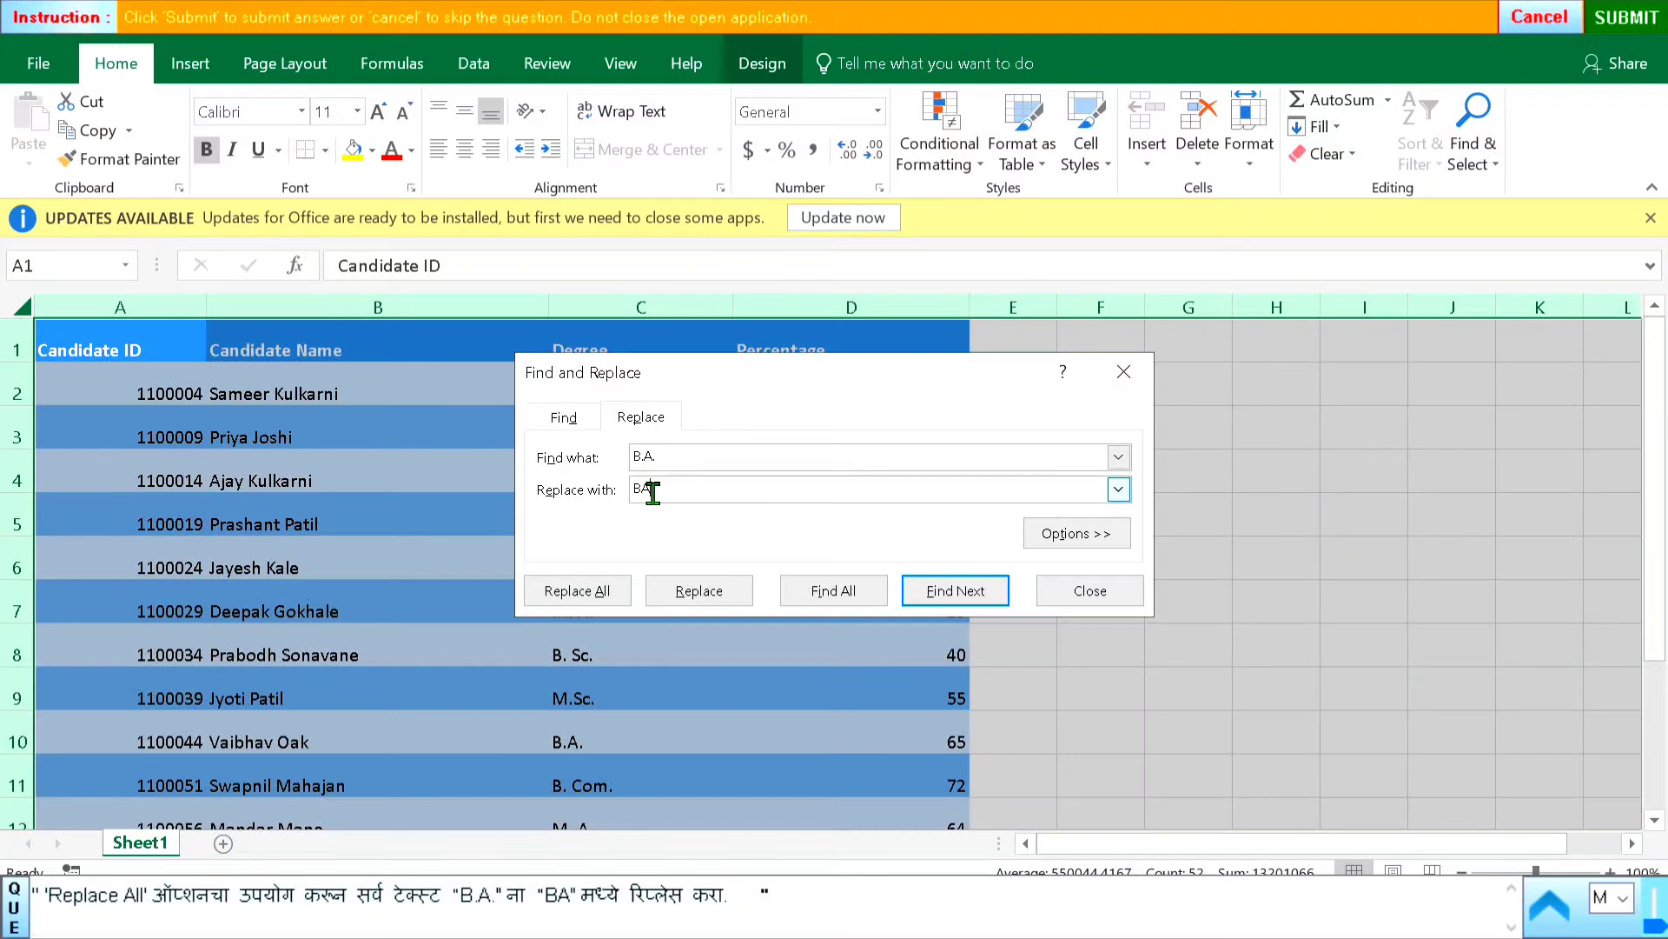
{"action": "left_click", "coordinate": [561, 591]}
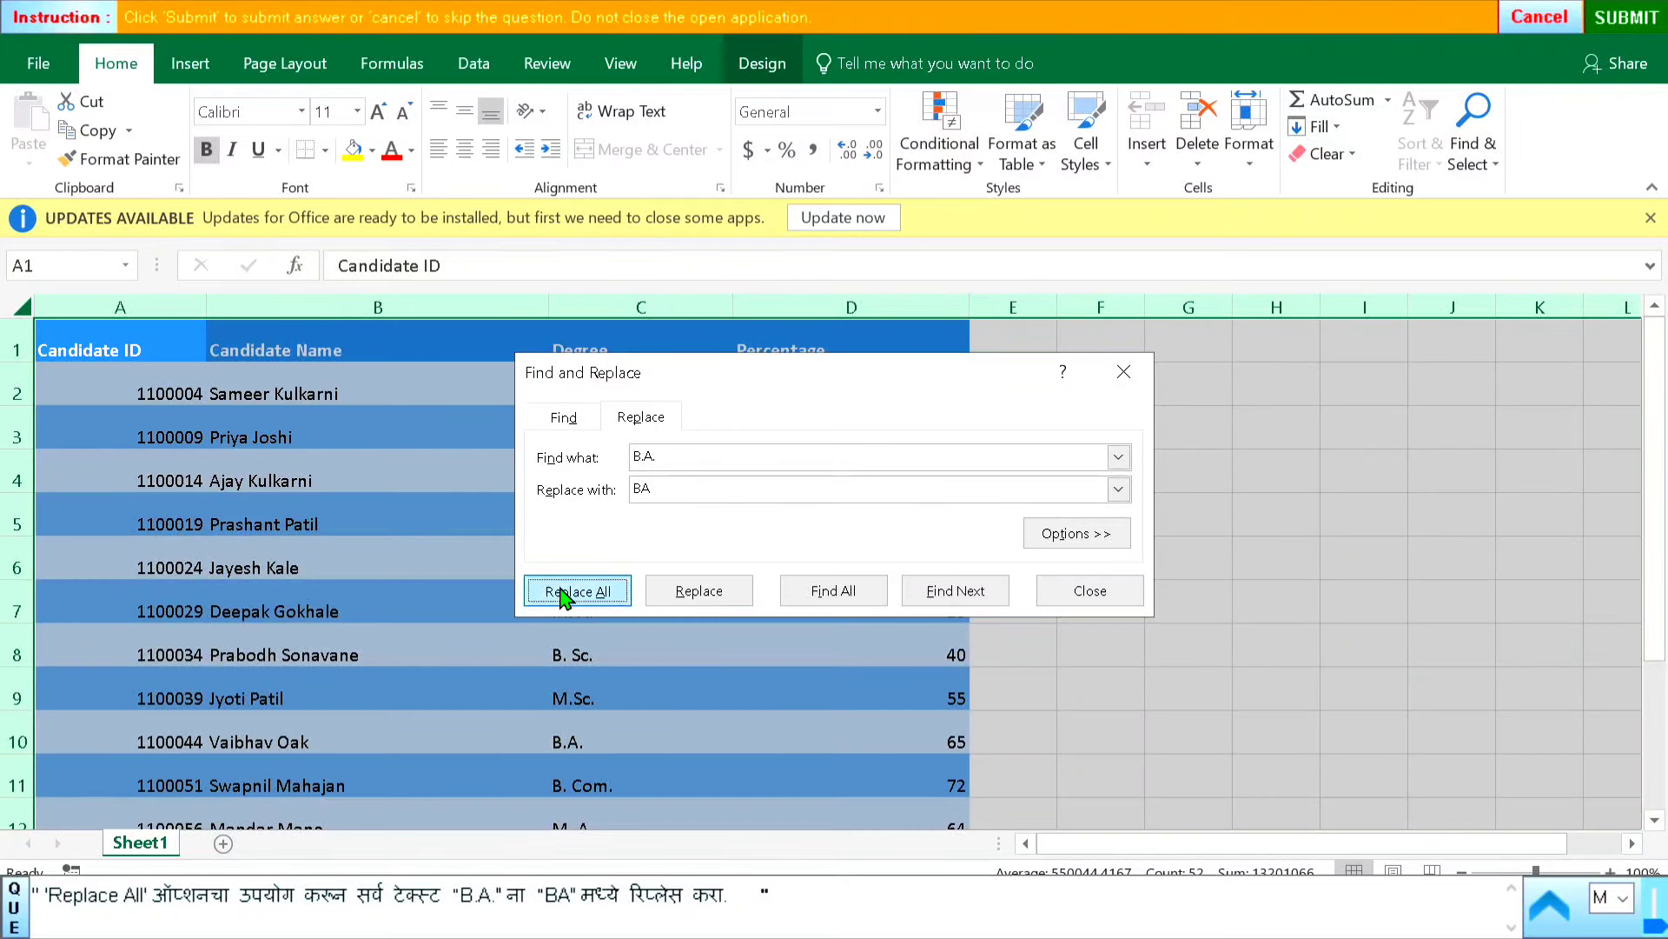
{"action": "left_click", "coordinate": [842, 530]}
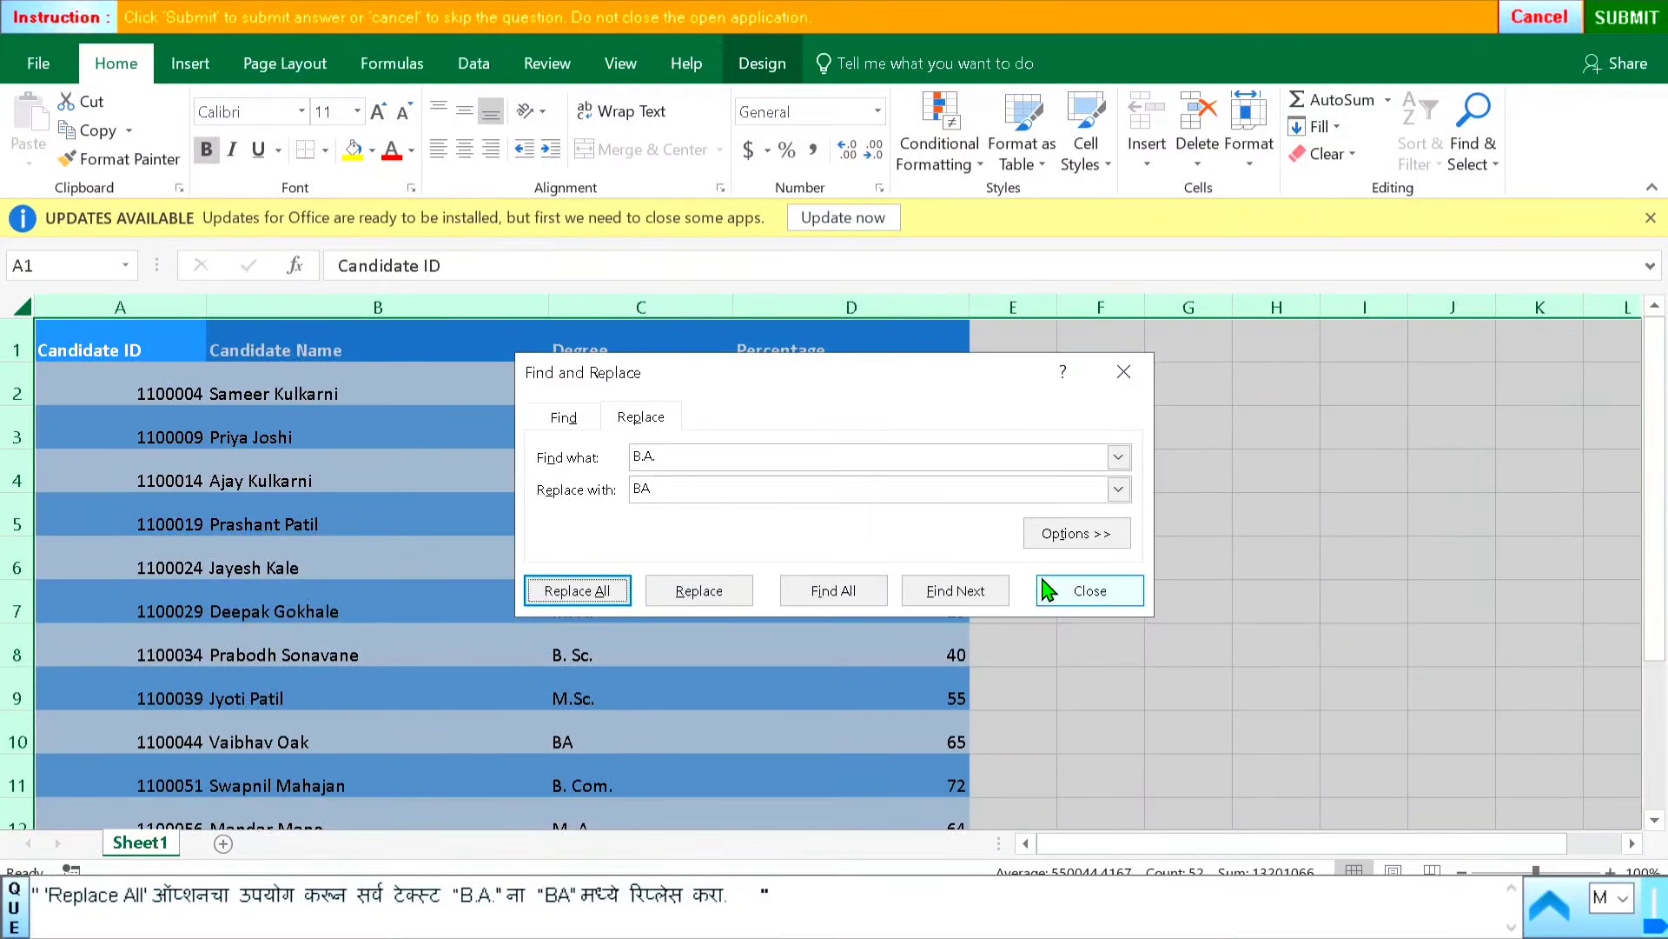
{"action": "left_click", "coordinate": [1090, 591]}
Step: Submit the answer to Question 7 and start the practical test for Question 8
{"action": "left_click", "coordinate": [1415, 593]}
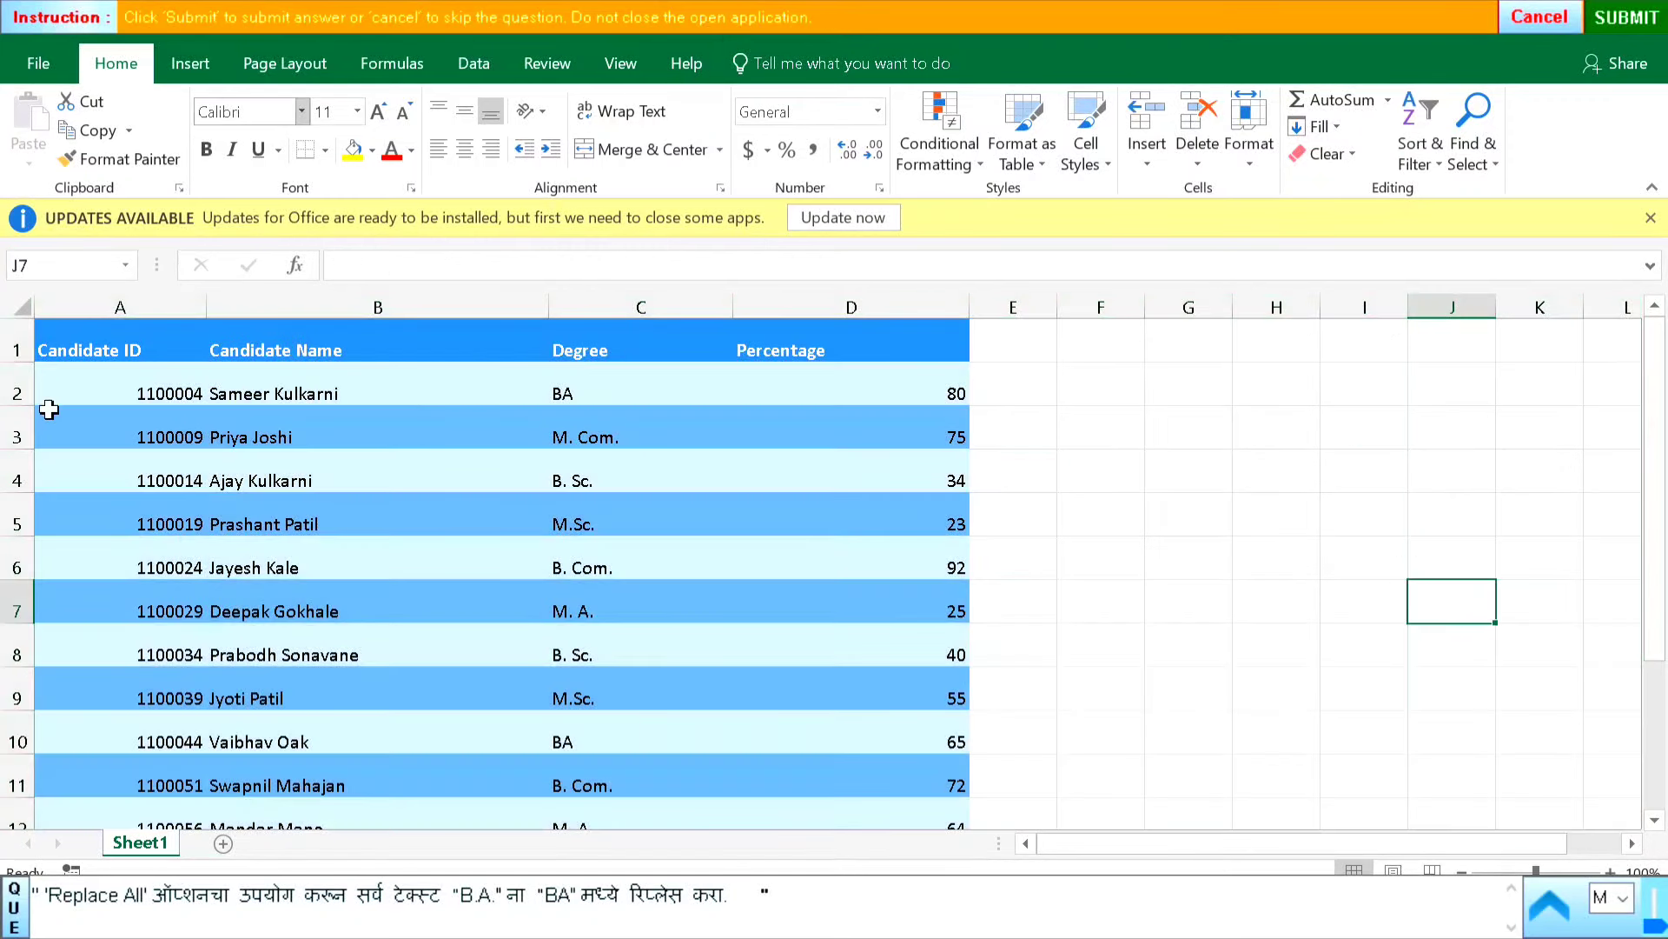
{"action": "left_click", "coordinate": [1627, 17]}
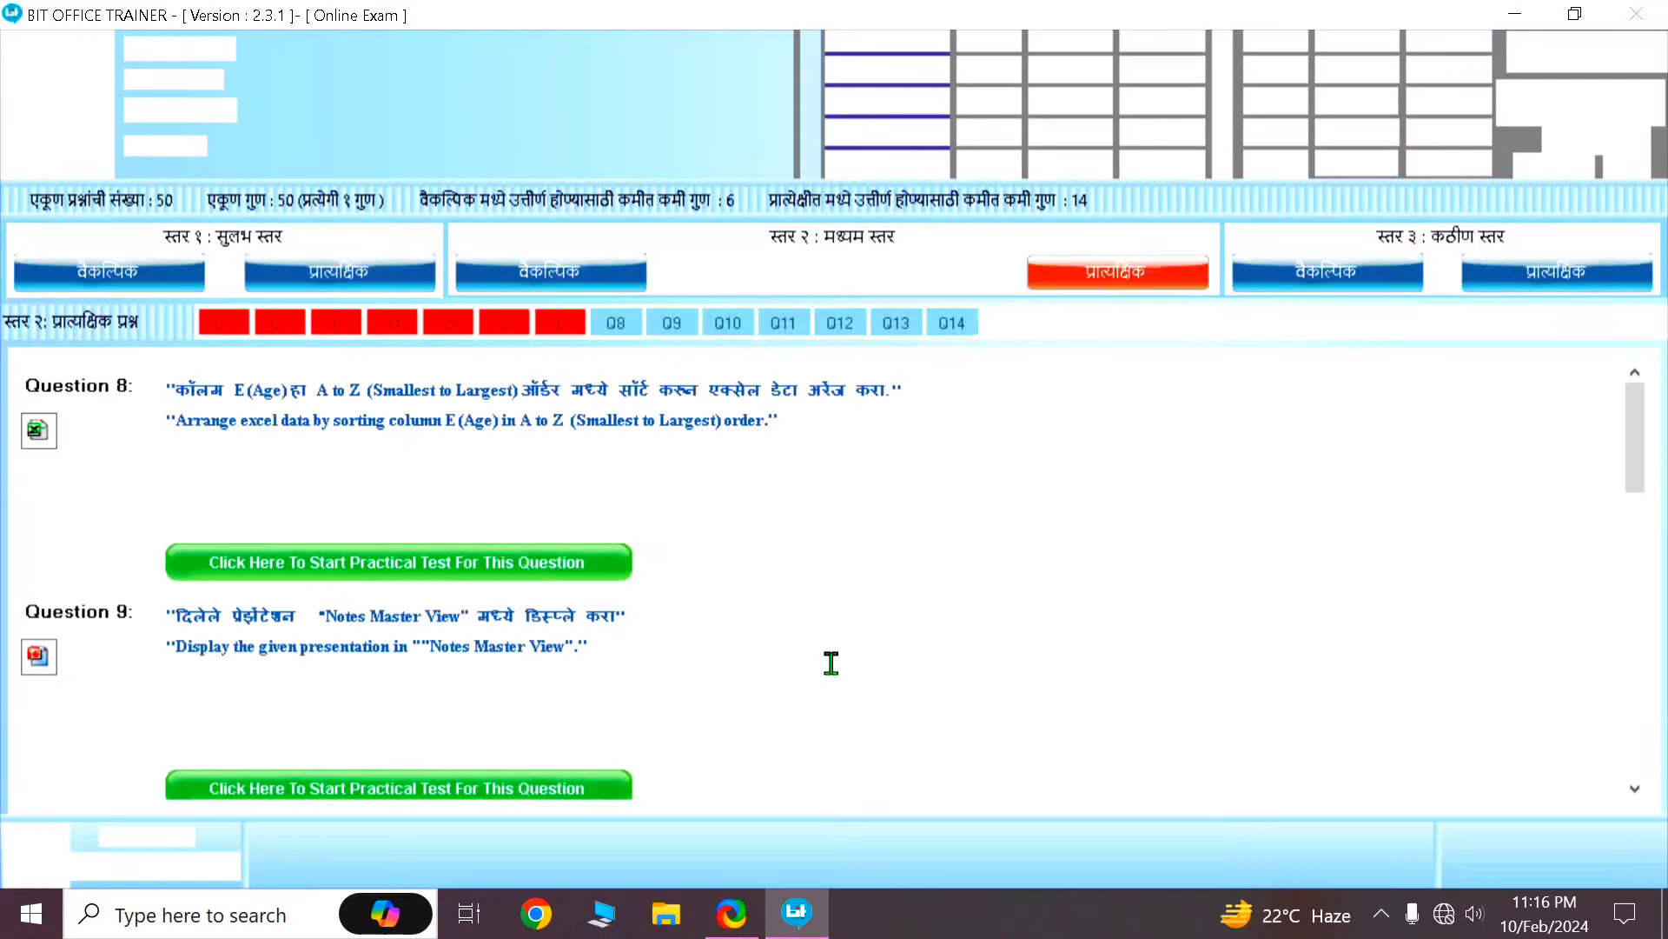
{"action": "left_click", "coordinate": [525, 573]}
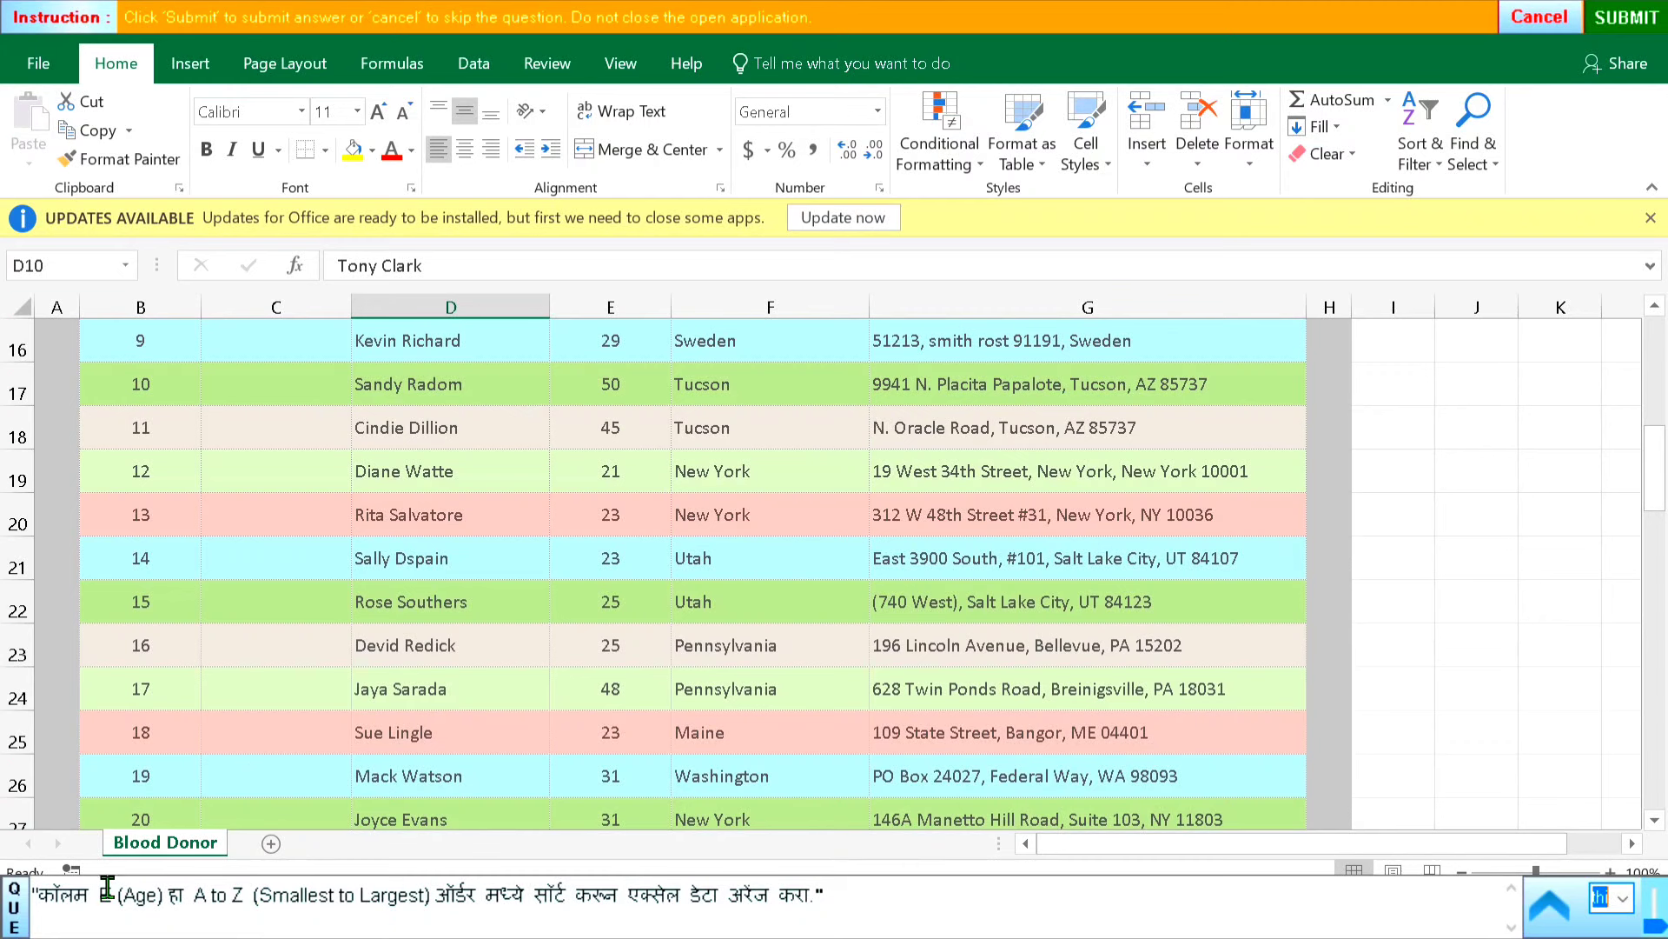
{"action": "left_click", "coordinate": [614, 308]}
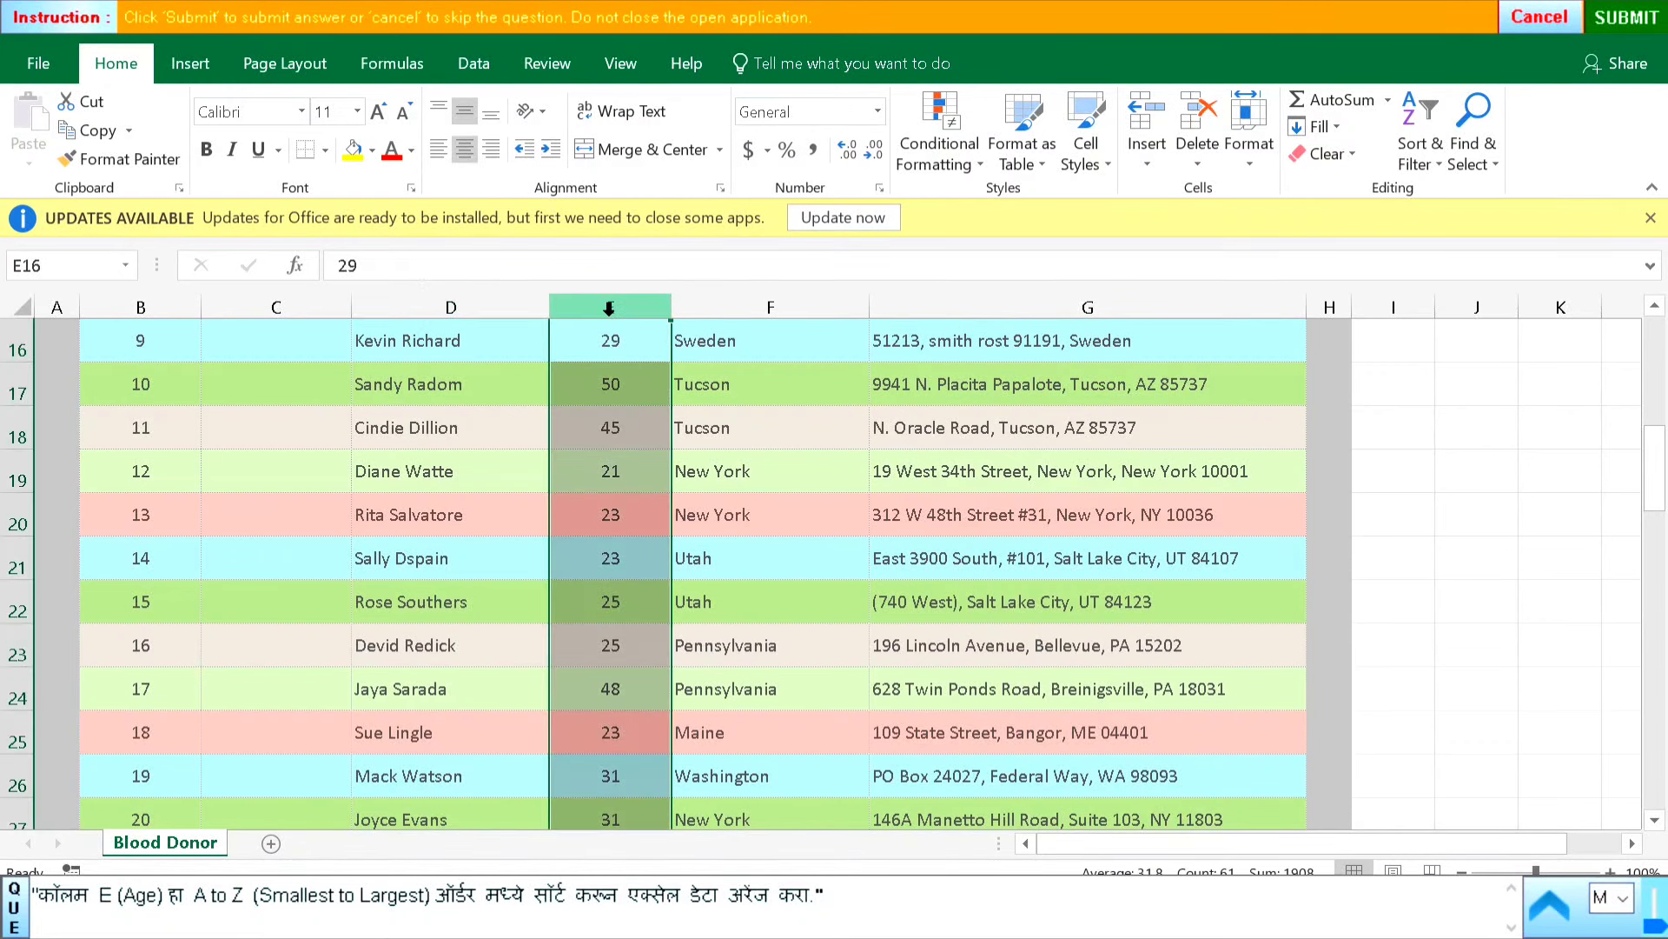
{"action": "scroll", "coordinate": [577, 566], "scroll_direction": "up", "scroll_amount": 4}
{"action": "scroll", "coordinate": [580, 567], "scroll_direction": "up", "scroll_amount": 1}
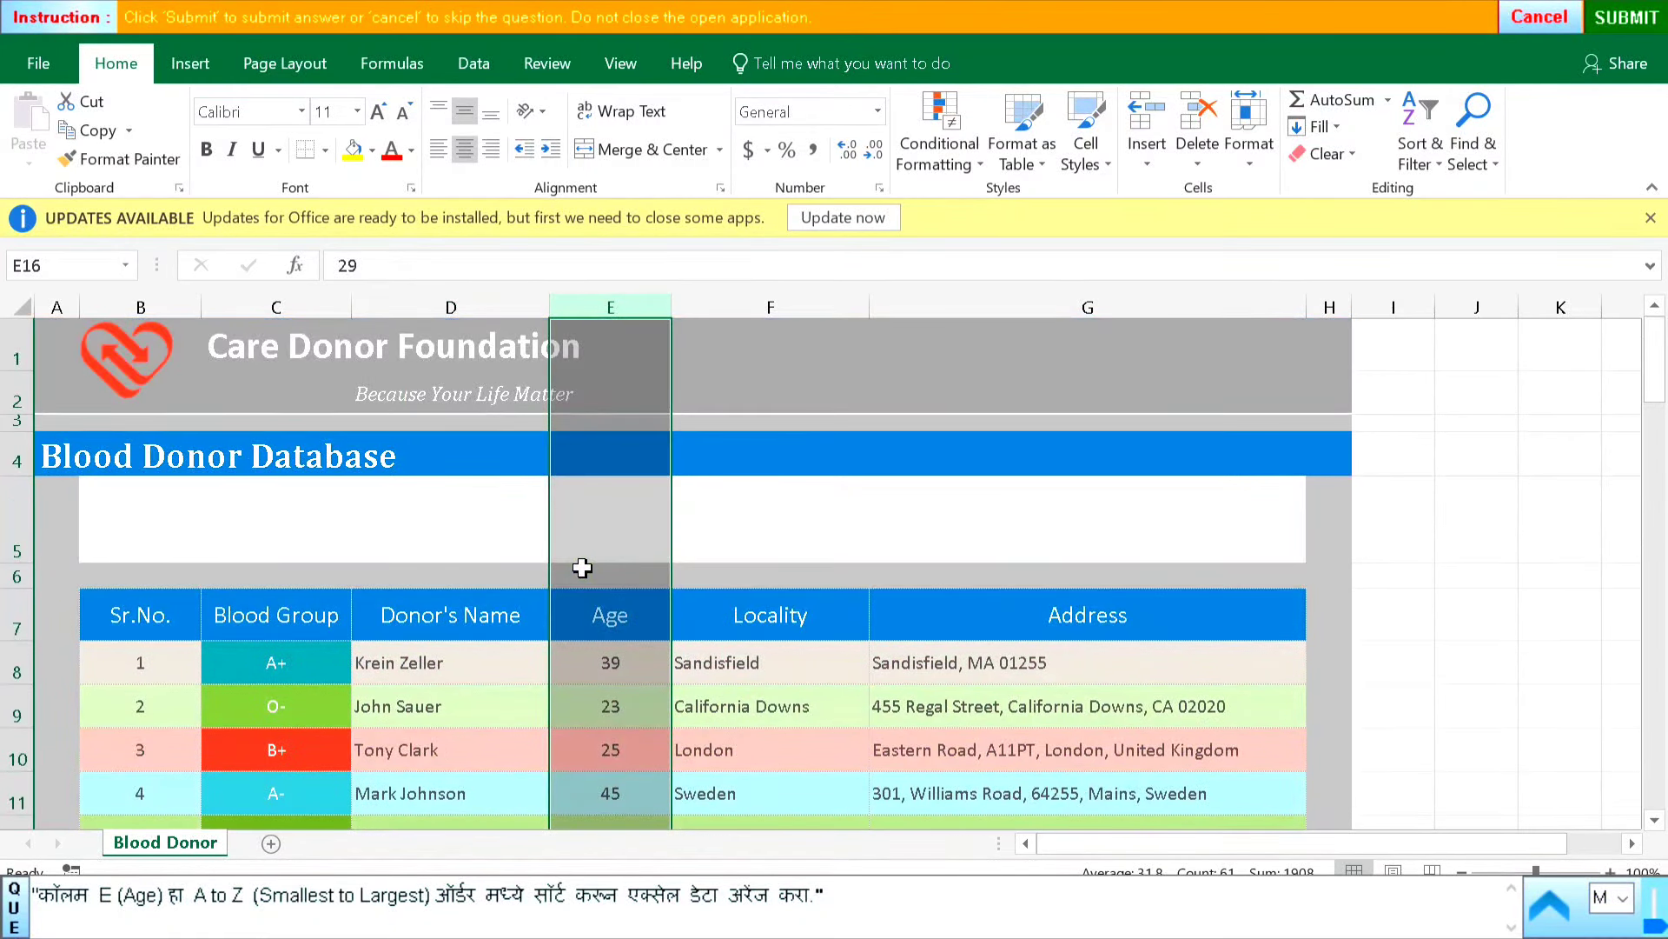
{"action": "scroll", "coordinate": [579, 609], "scroll_direction": "down", "scroll_amount": 3}
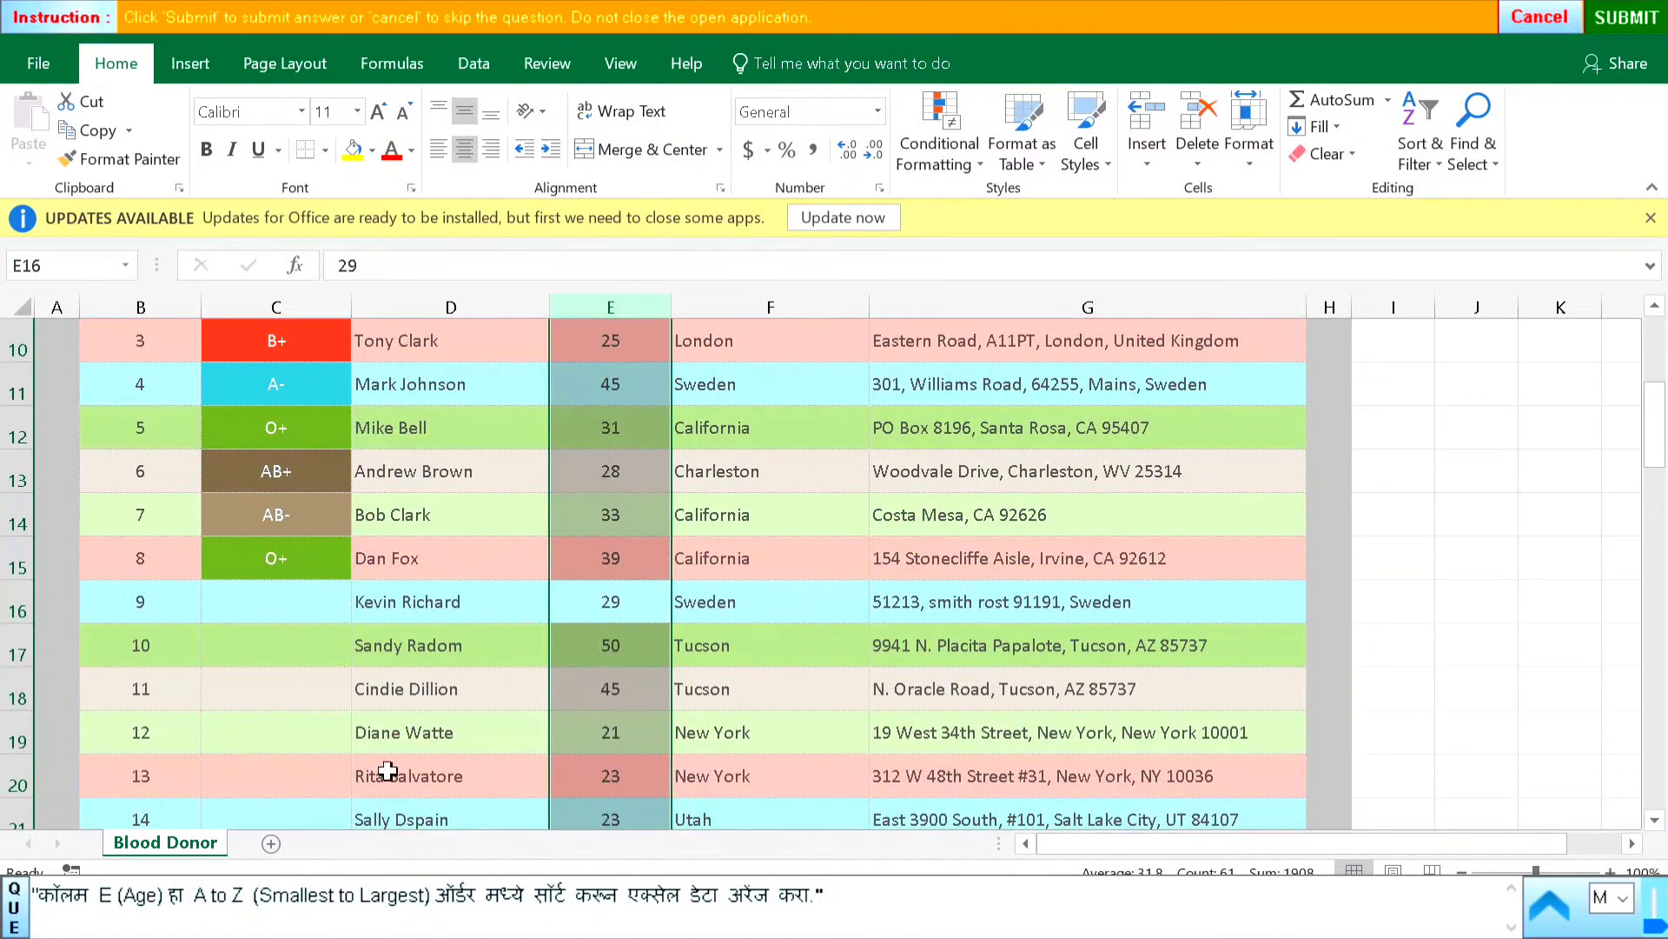
{"action": "scroll", "coordinate": [607, 650], "scroll_direction": "up", "scroll_amount": 2}
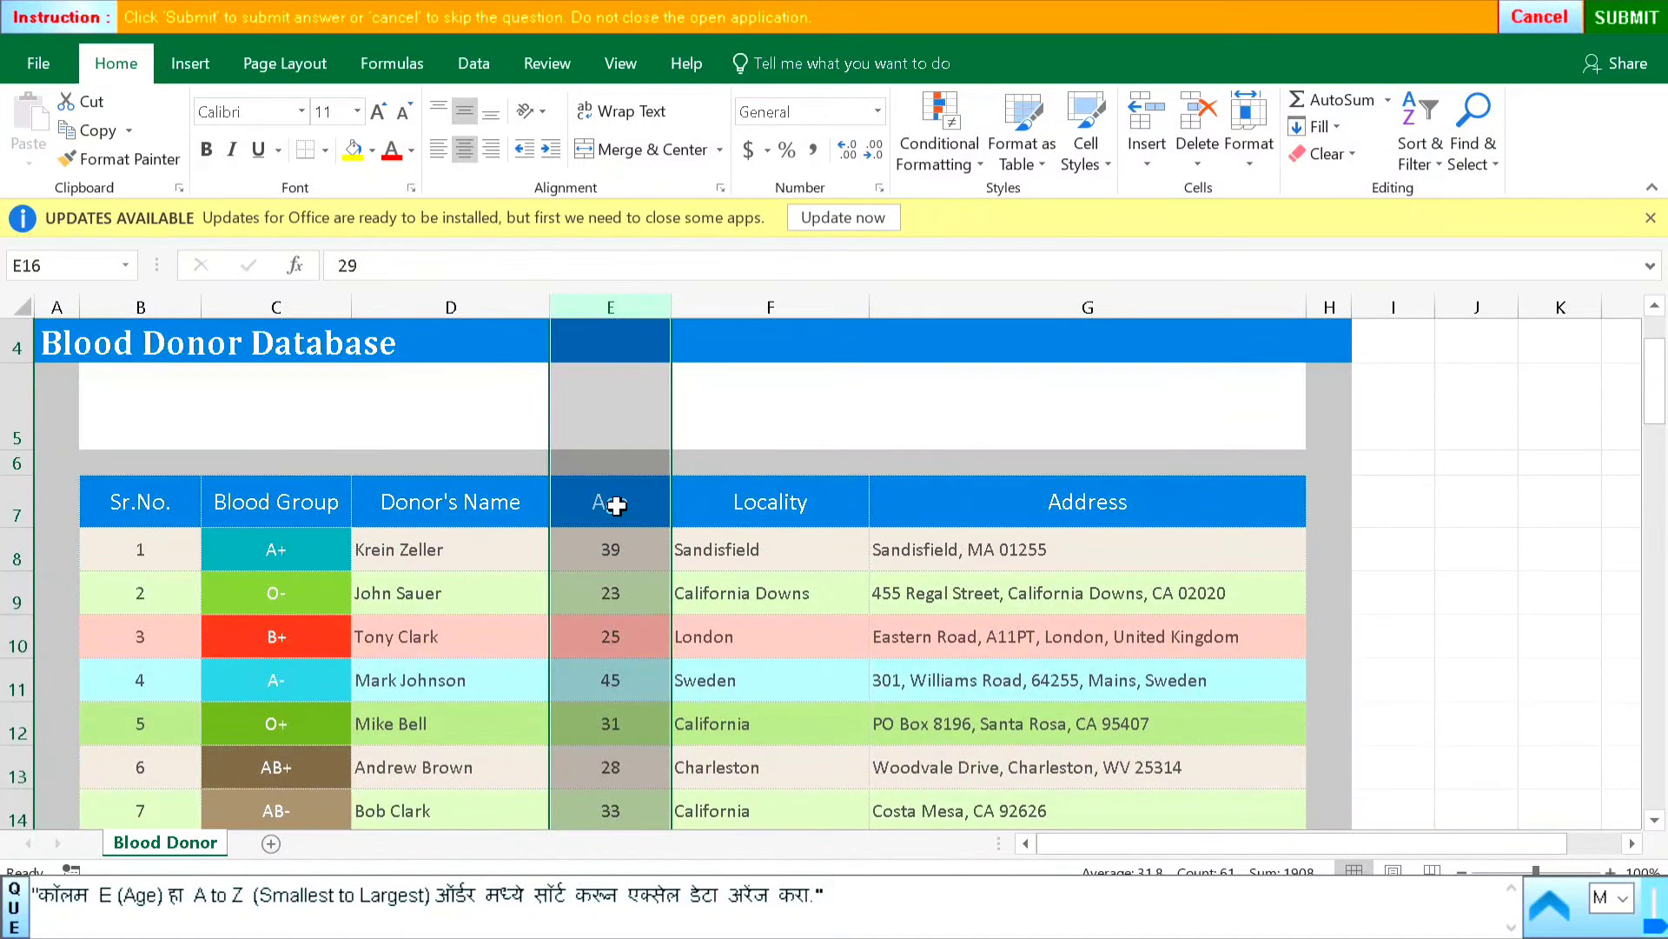
{"action": "left_click", "coordinate": [608, 502]}
{"action": "left_click_drag", "start_coordinate": [603, 556], "coordinate": [596, 800]}
{"action": "left_click", "coordinate": [570, 553]}
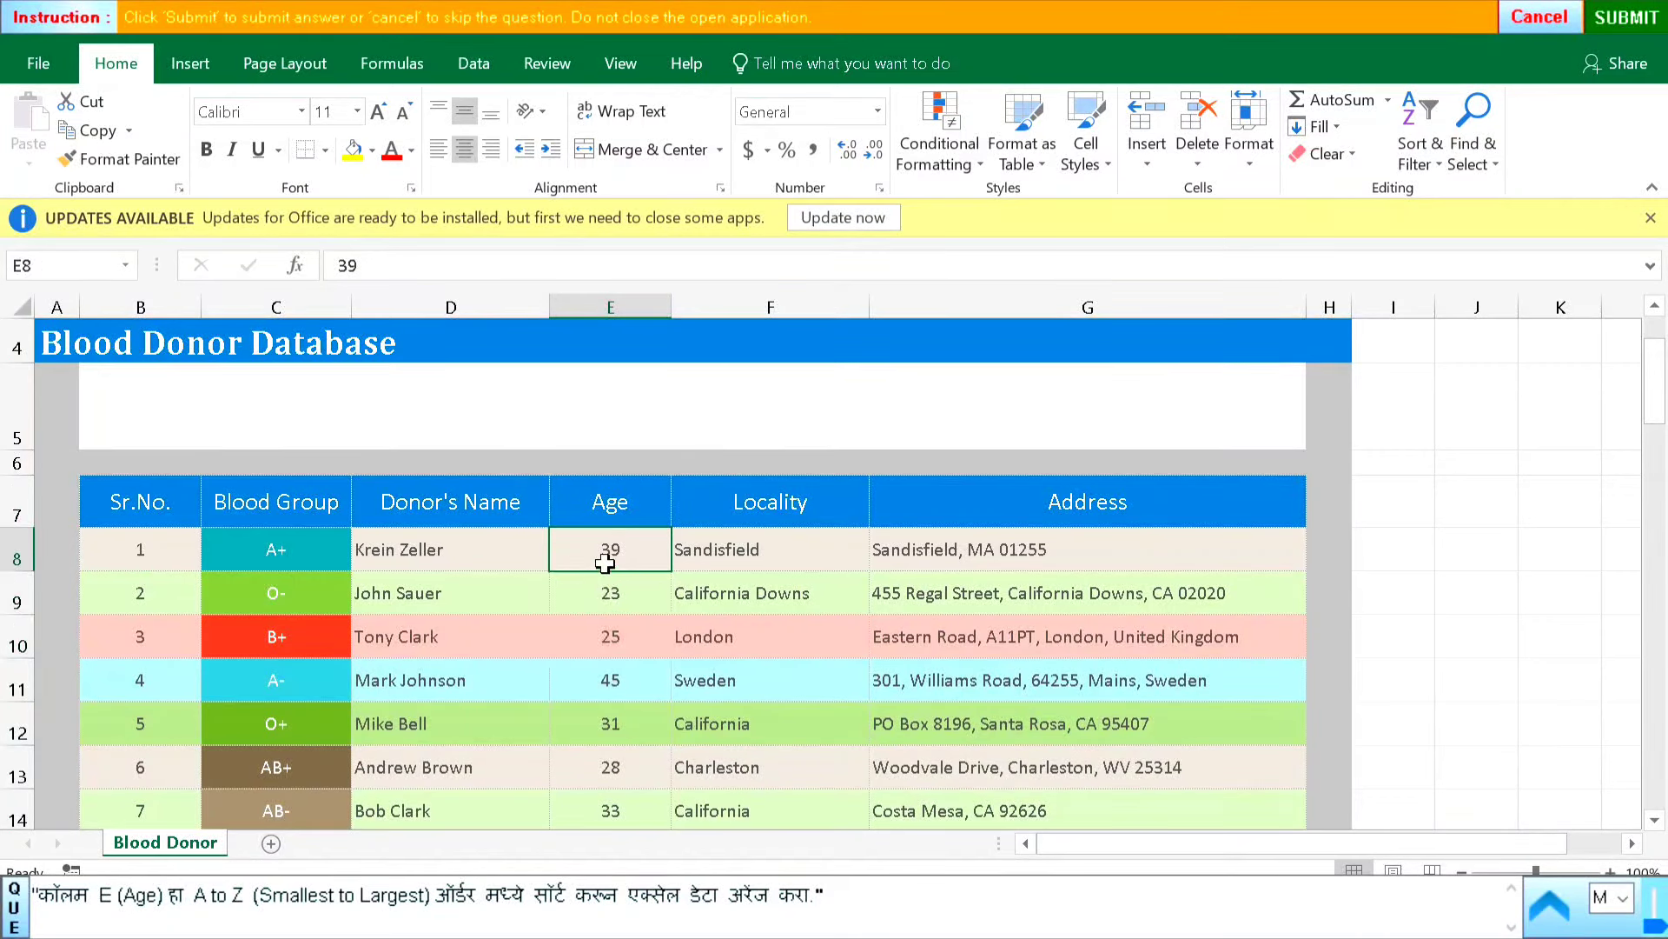
Step: Sort the Age values E8:E67 from smallest to largest, expanding the selection to the adjacent data, and submit the answer to Question 8
{"action": "left_click_drag", "start_coordinate": [605, 556], "coordinate": [605, 787]}
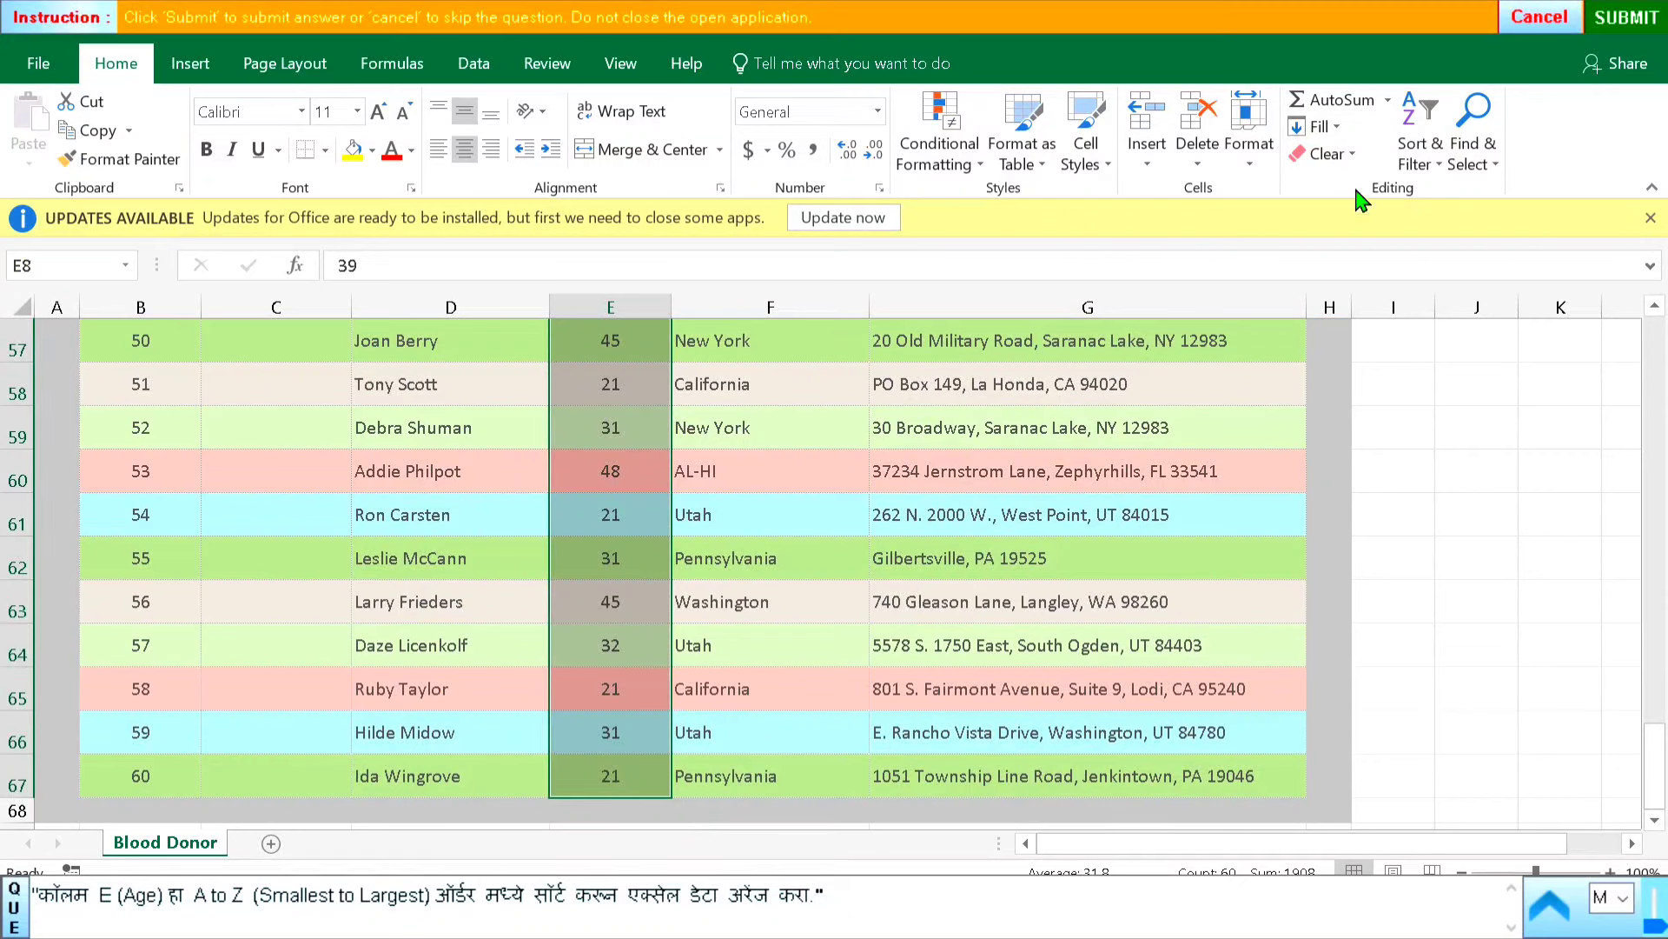
{"action": "left_click", "coordinate": [1429, 155]}
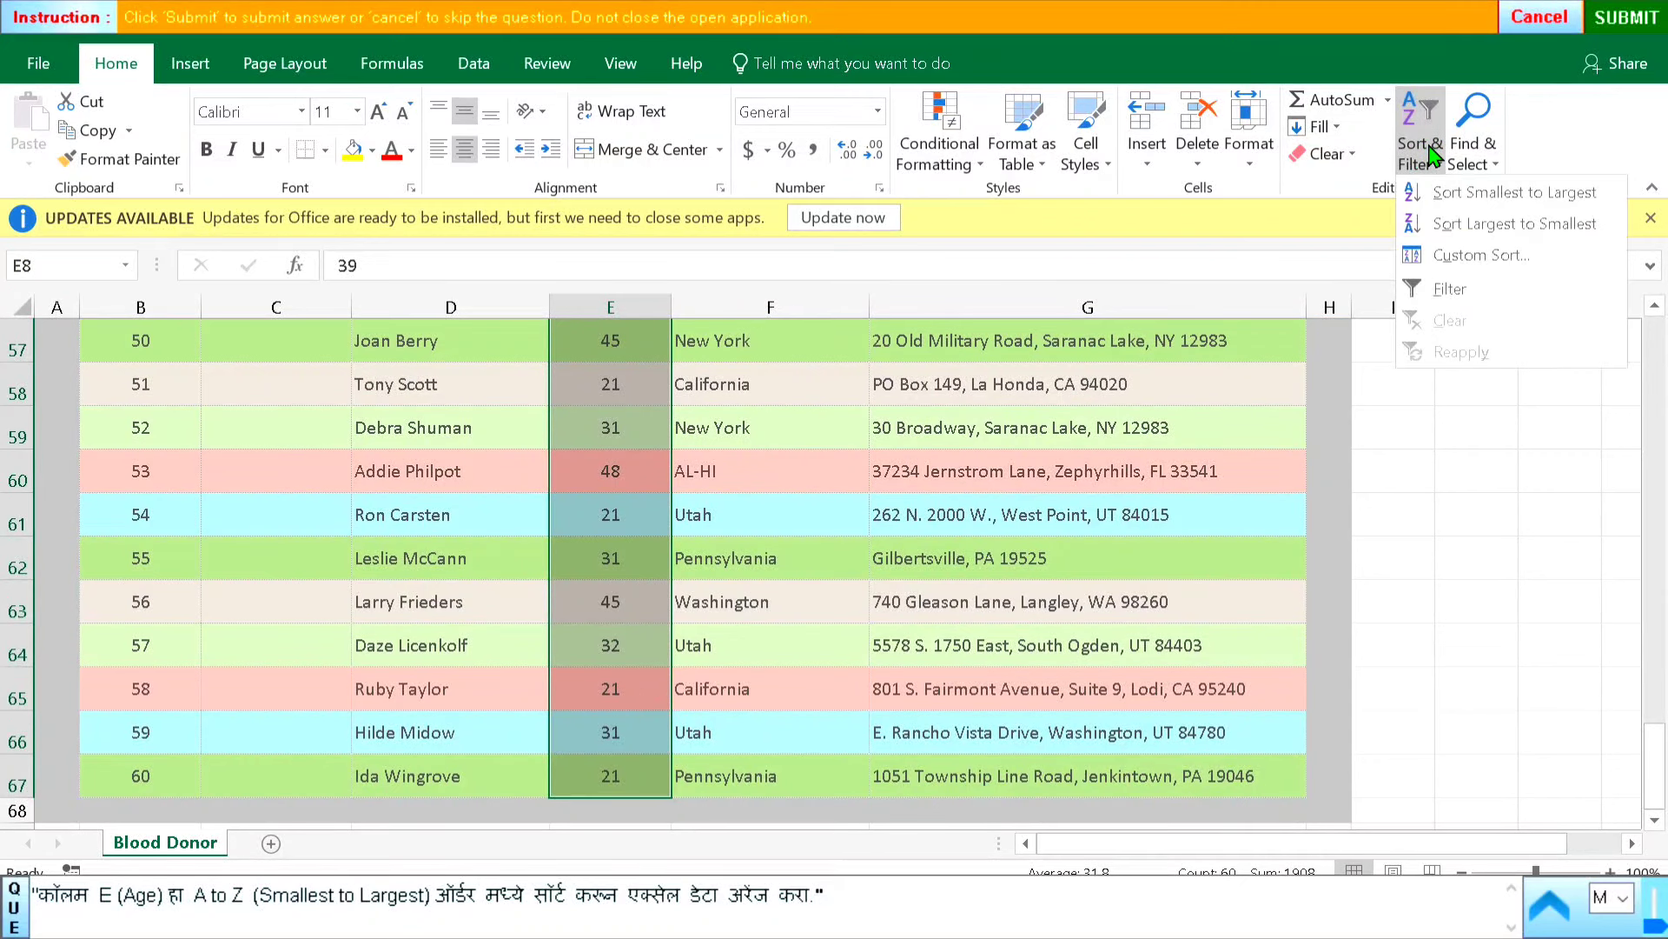
{"action": "left_click", "coordinate": [1468, 200]}
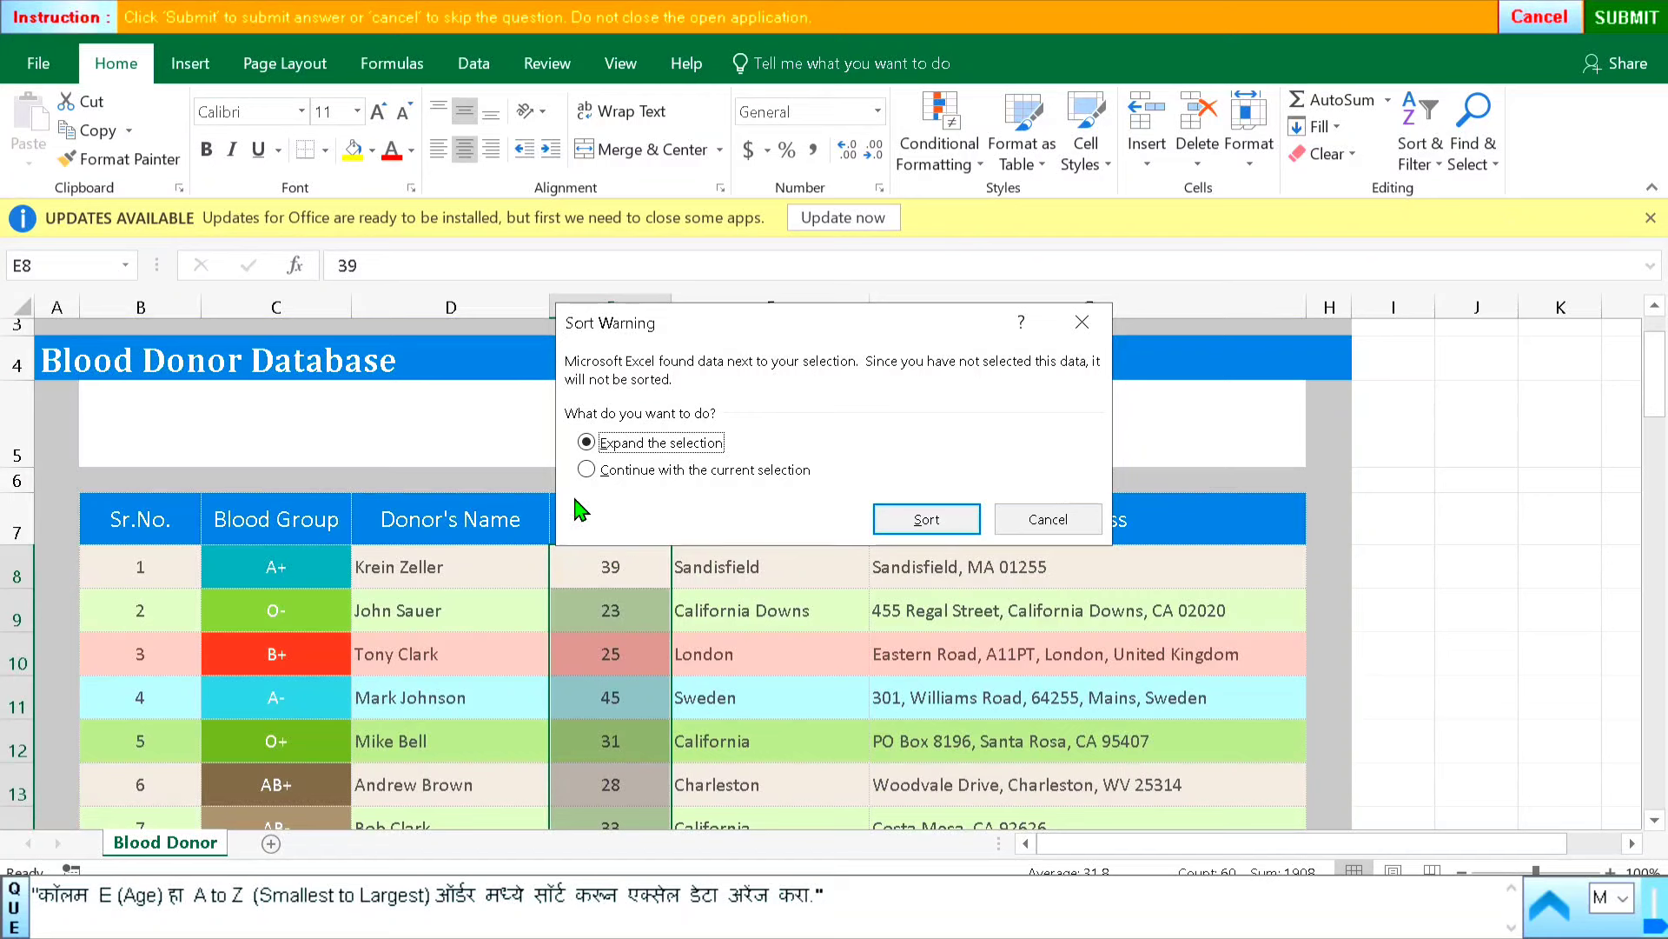
{"action": "left_click", "coordinate": [927, 519]}
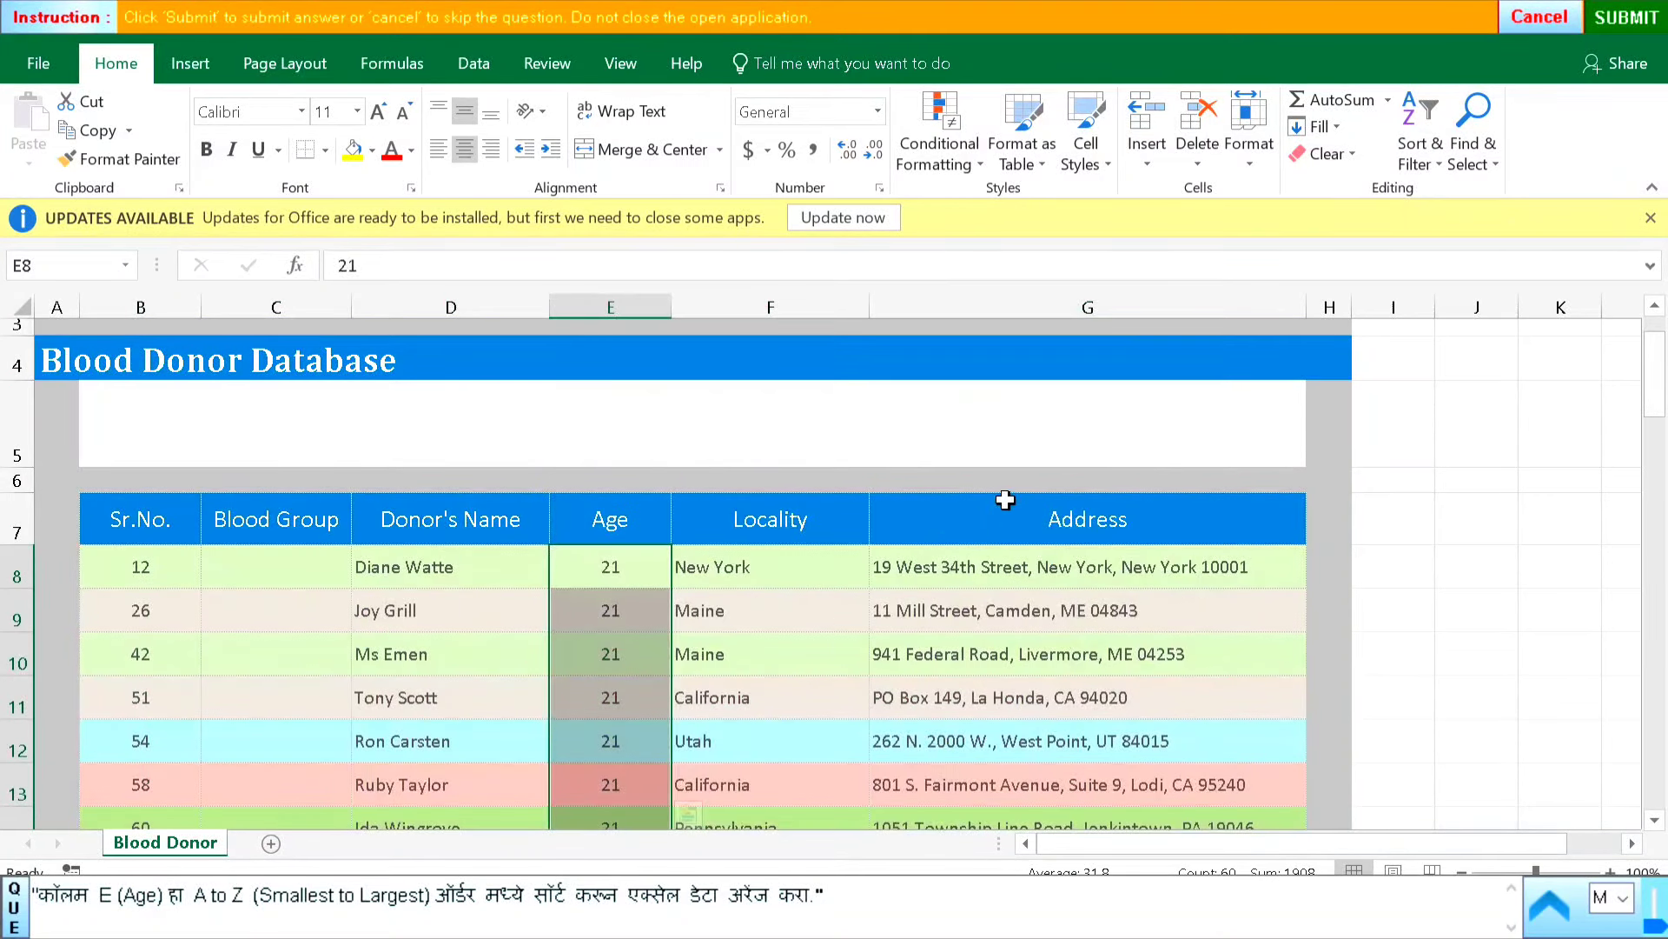
{"action": "left_click", "coordinate": [956, 608]}
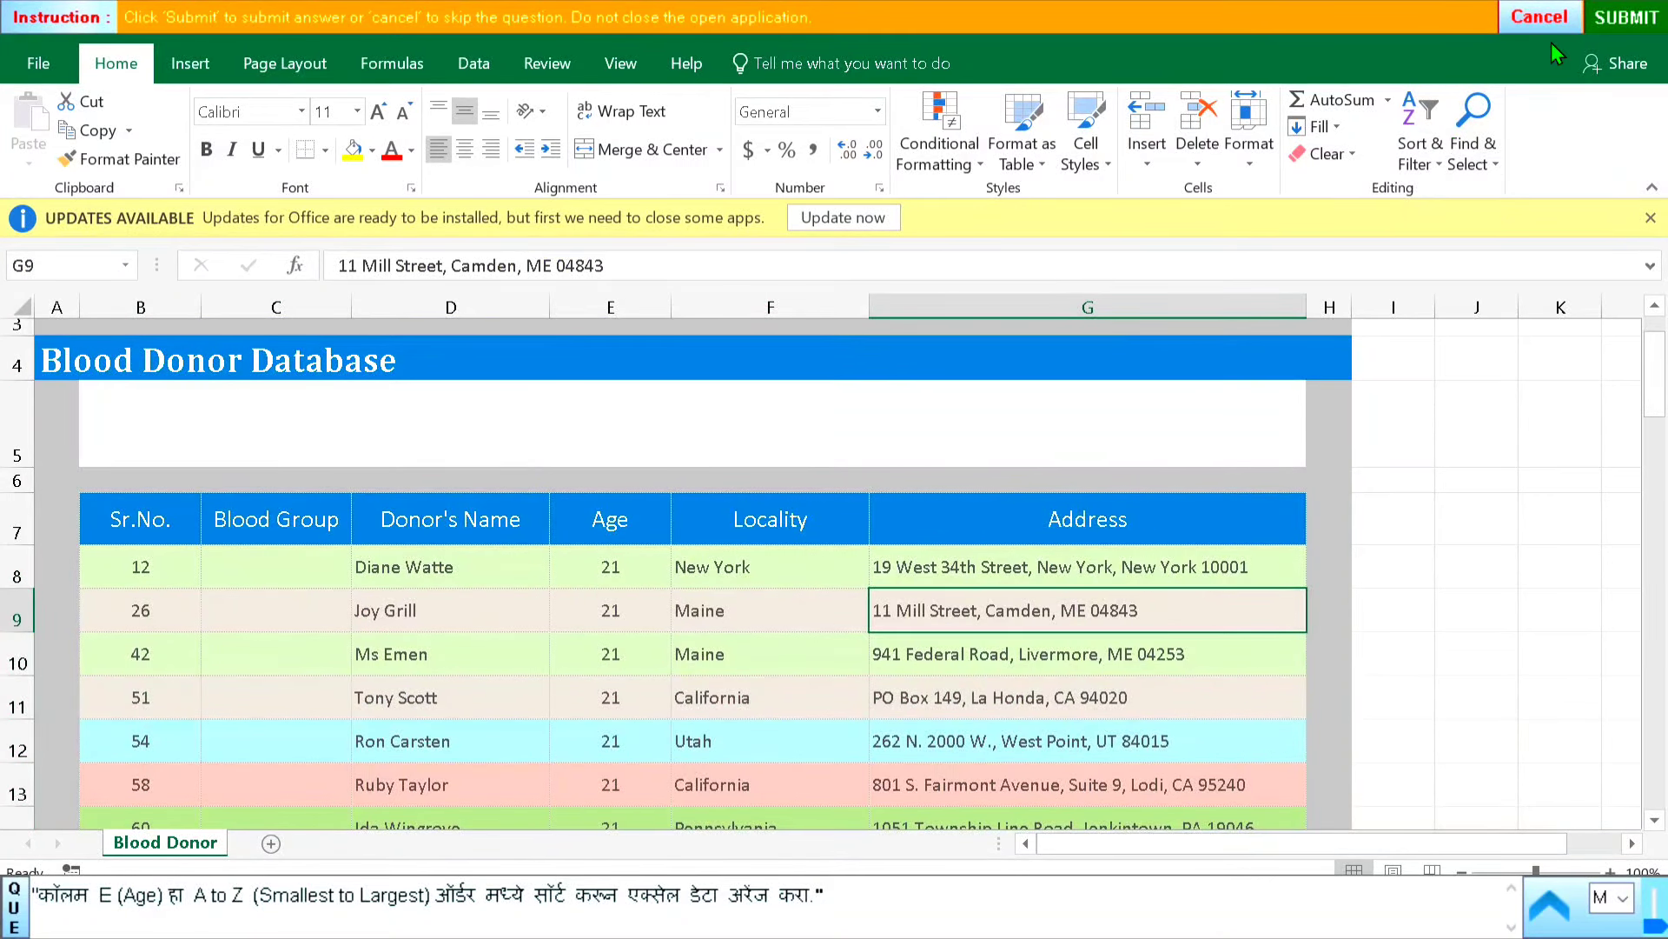
{"action": "left_click", "coordinate": [1634, 19]}
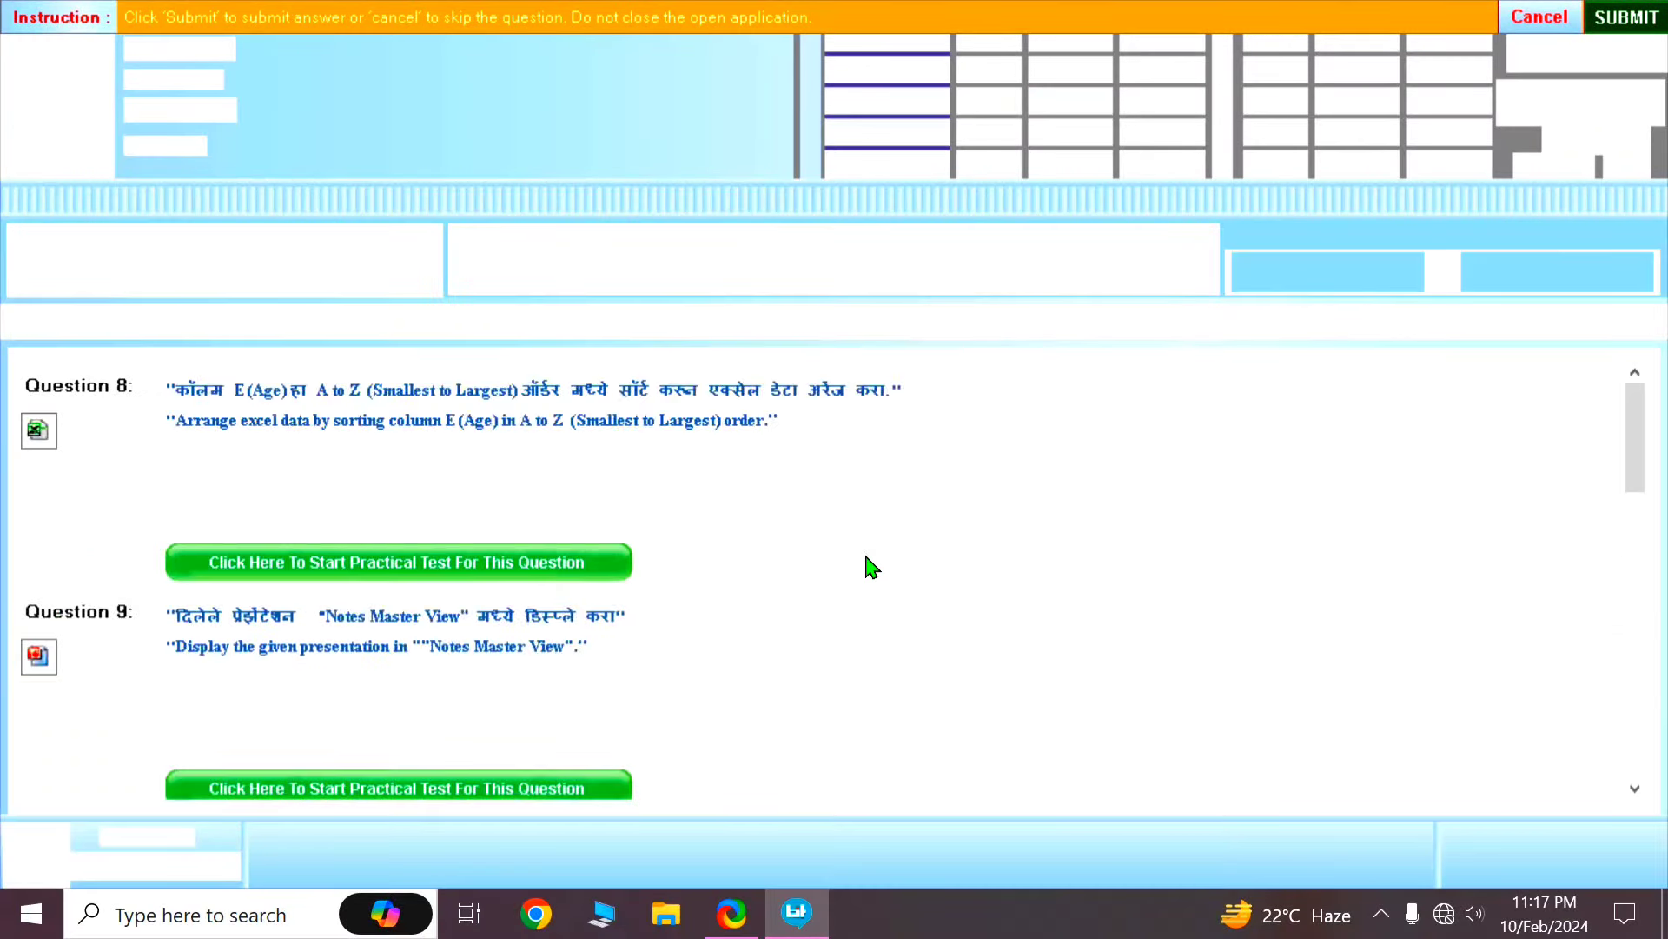
Step: Start the practical test for Question 9 and bring up the presentation's view commands, including the master views
{"action": "left_click", "coordinate": [537, 565]}
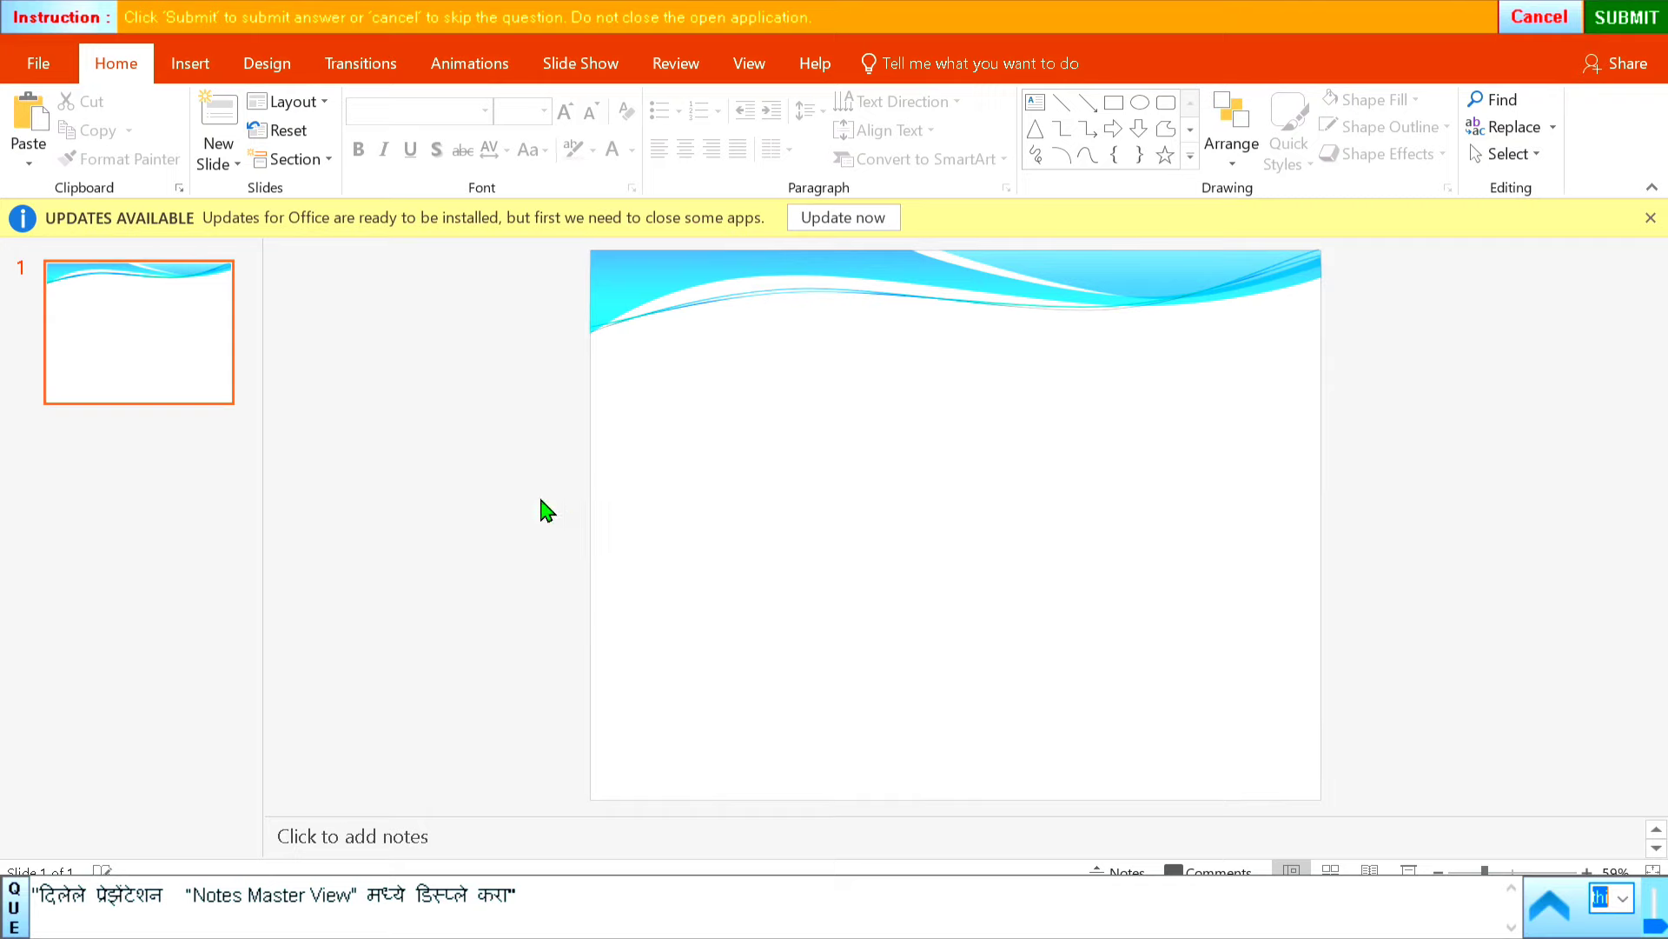
{"action": "left_click", "coordinate": [749, 64]}
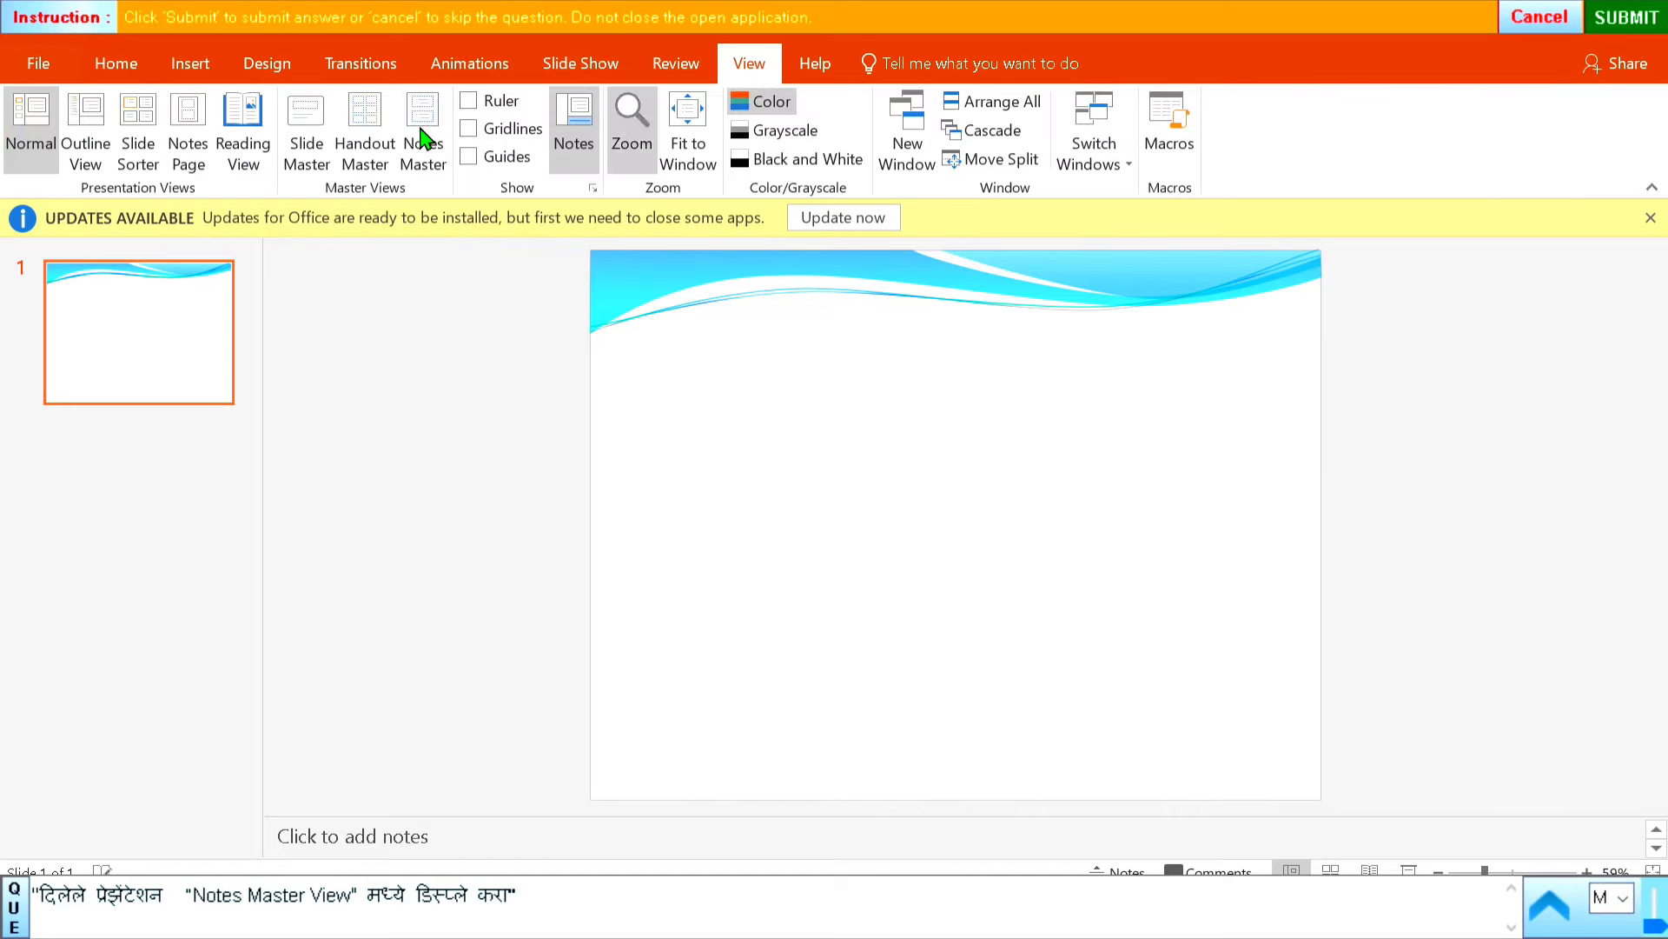
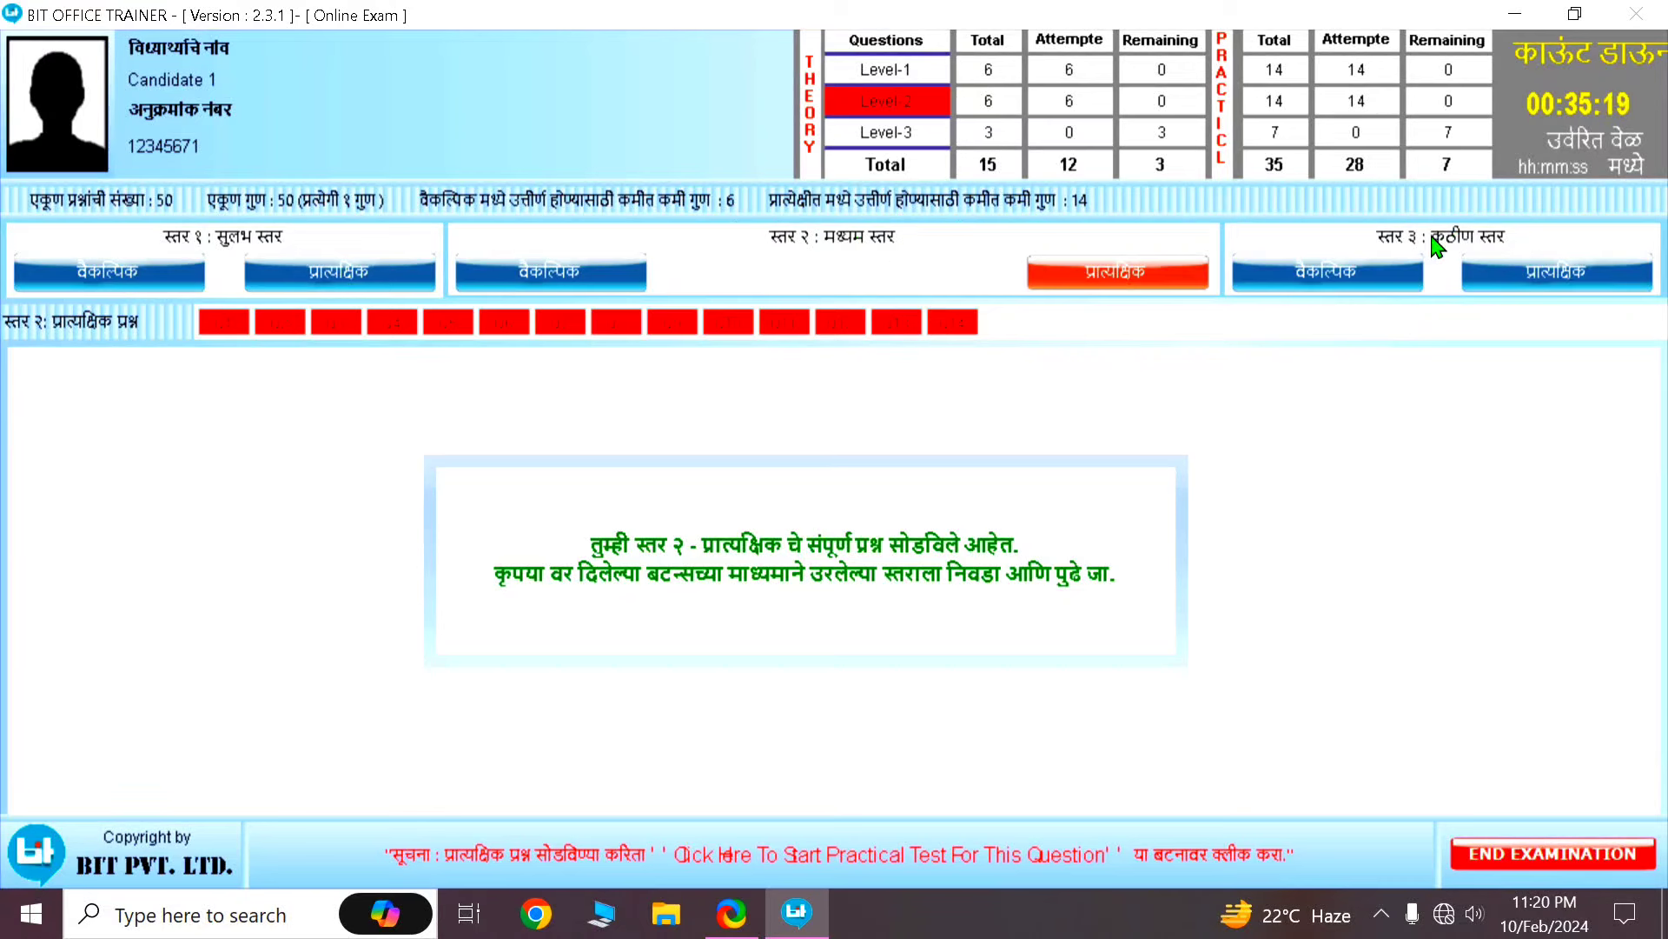
Step: Open the Level 3 theory questions, answer Question 13 about the System Board with TRUE, and submit it
{"action": "left_click", "coordinate": [1352, 282]}
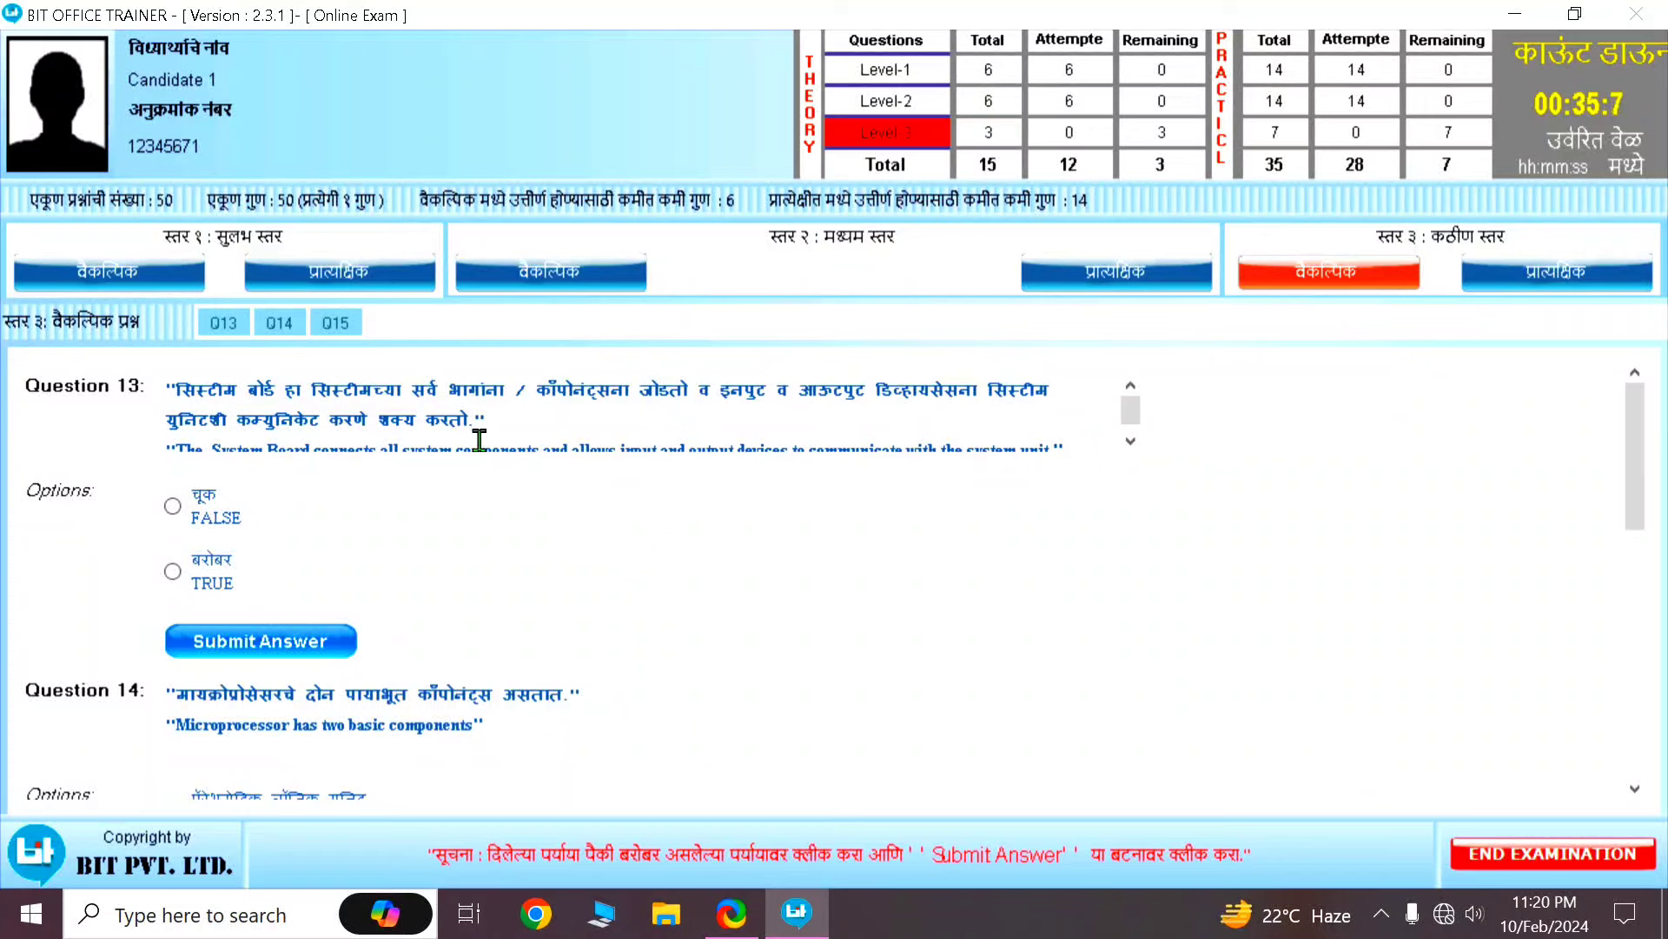
{"action": "left_click", "coordinate": [174, 572]}
{"action": "left_click", "coordinate": [246, 642]}
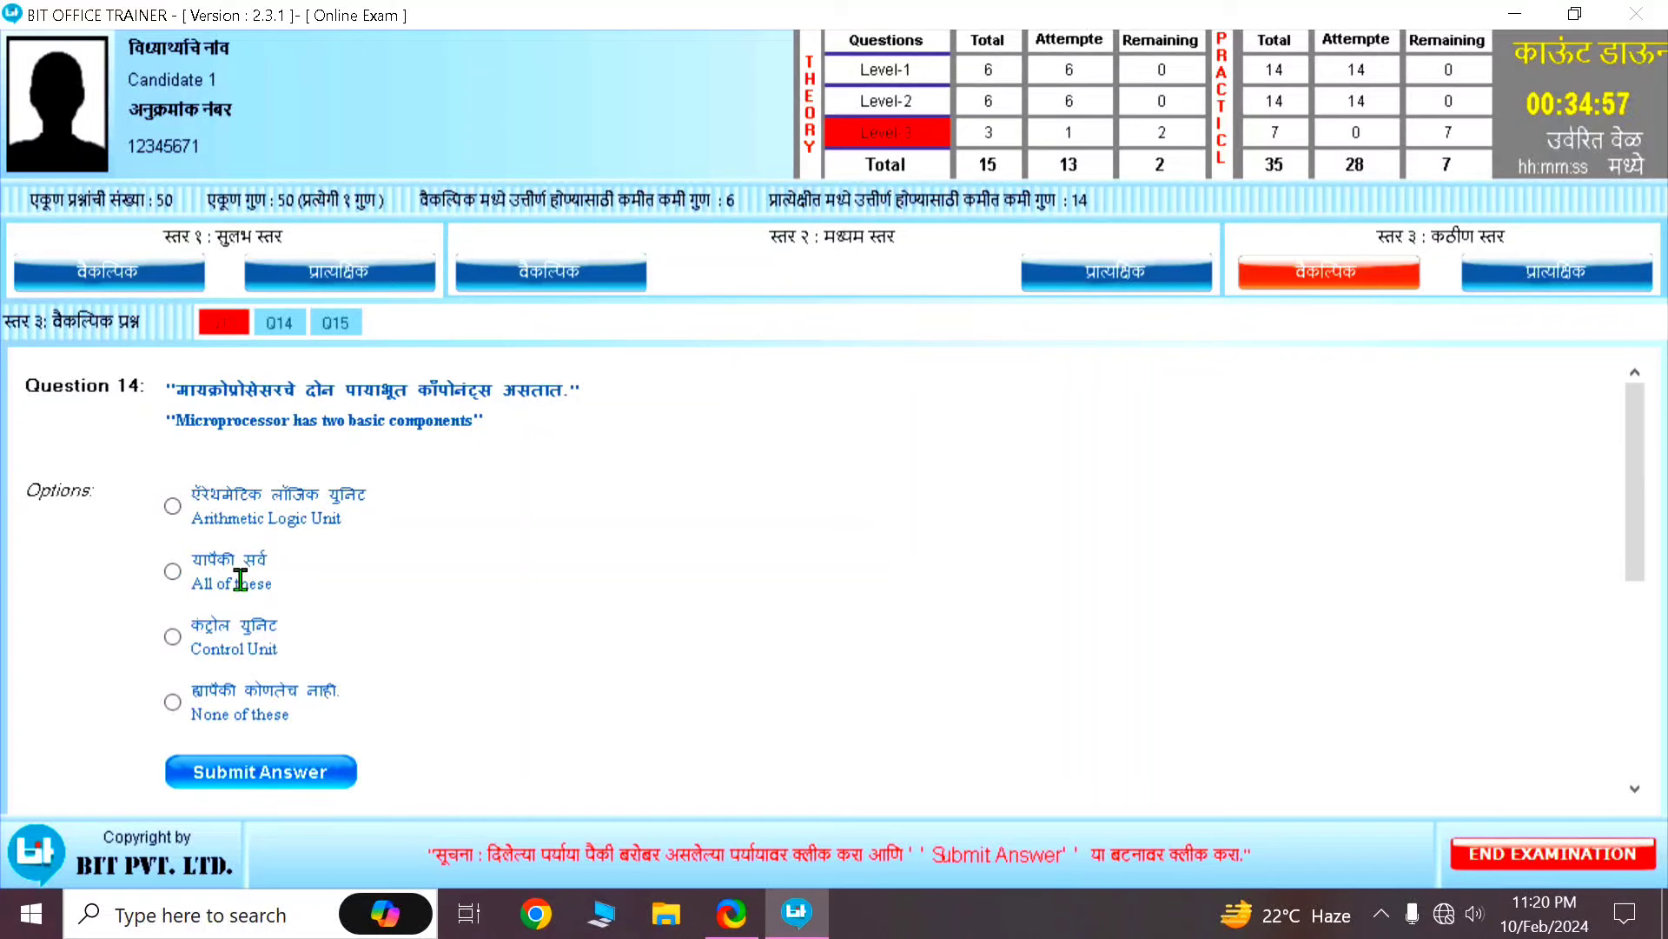
Step: Answer Question 14 on microprocessor components and Question 15 on operating system functions with "All of these", submitting each answer
{"action": "left_click", "coordinate": [173, 572]}
{"action": "left_click", "coordinate": [269, 765]}
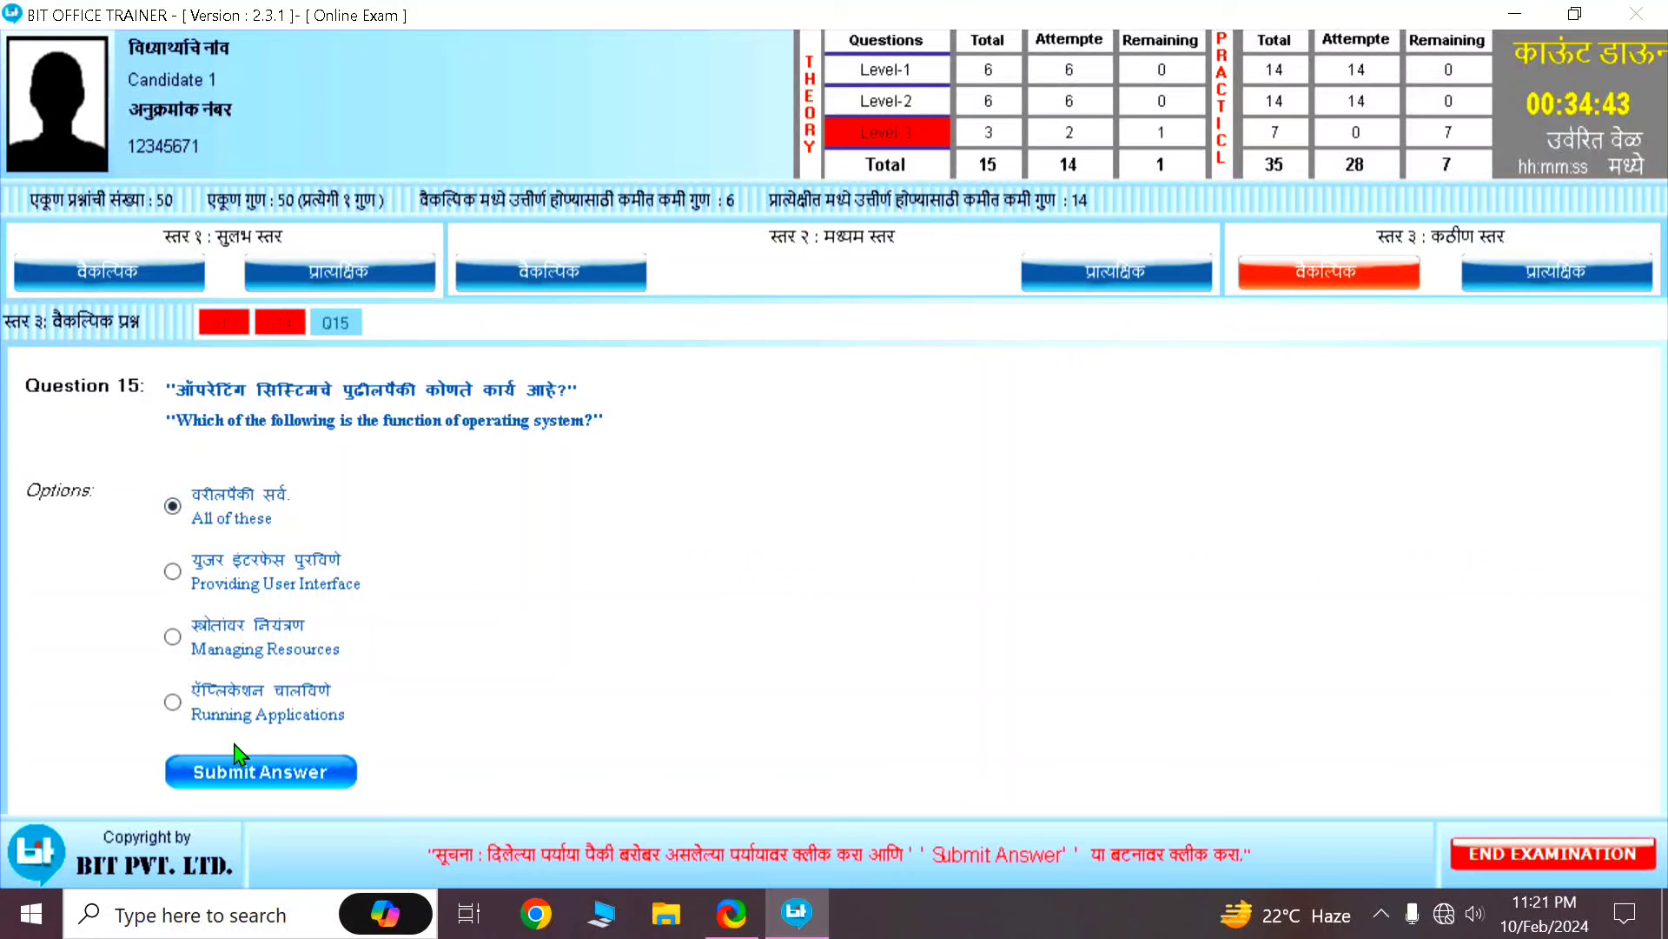
{"action": "left_click", "coordinate": [249, 774]}
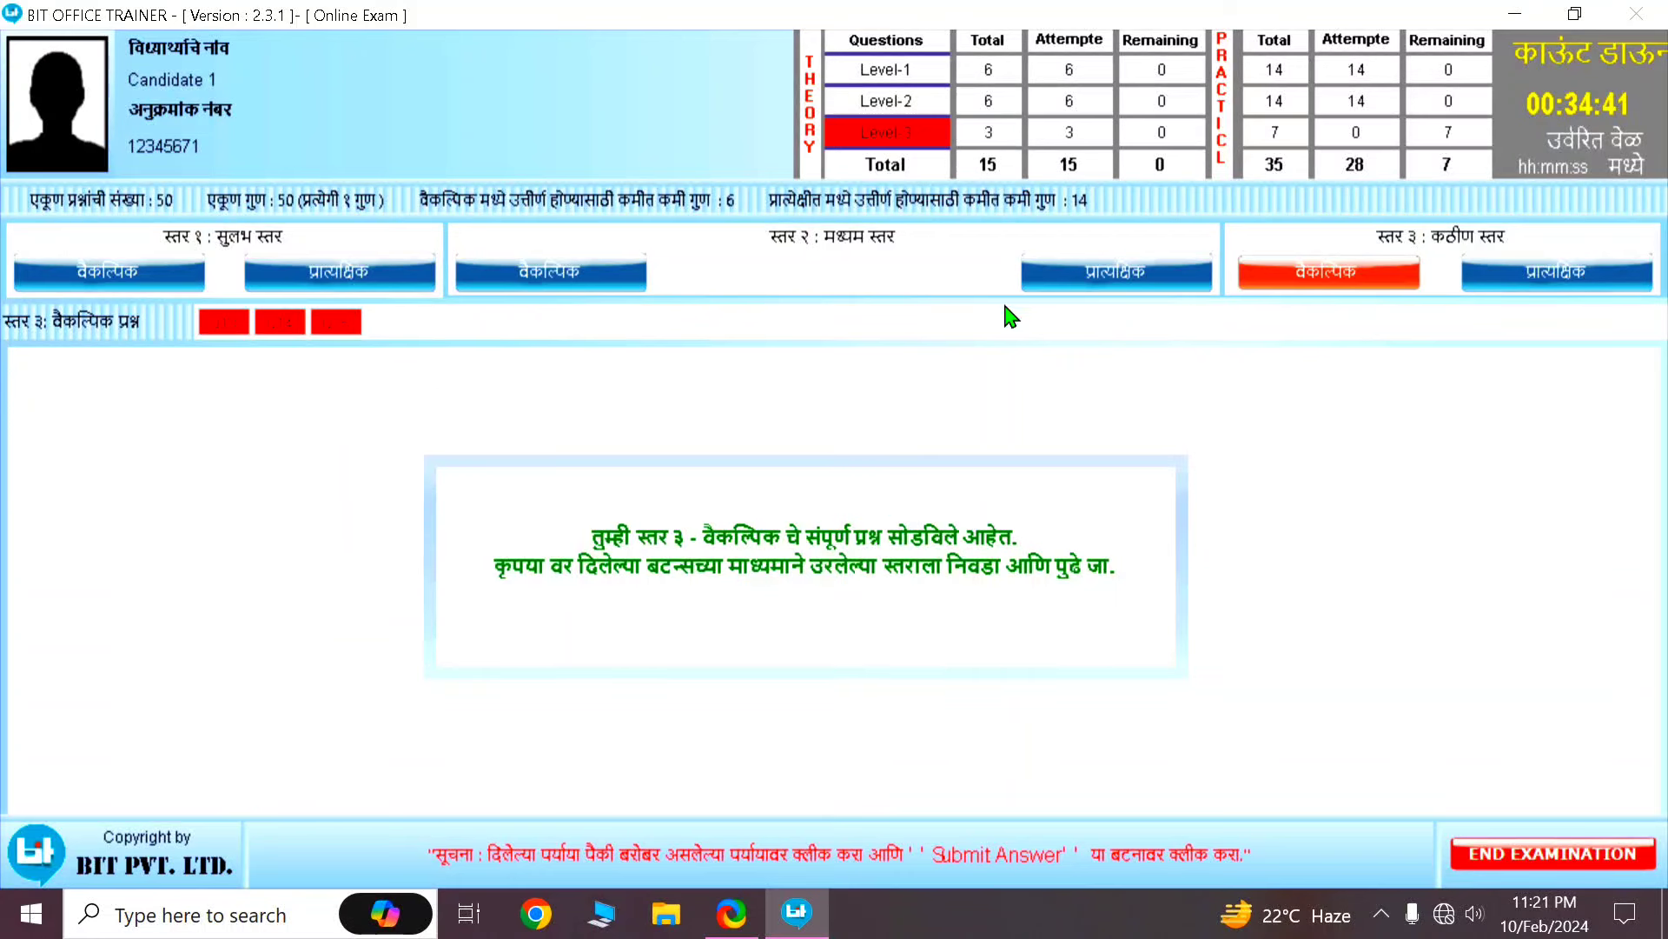
Step: Start the Level 3 practical test for Question 1, send MyAlbum.rar to the Documents folder with Send to, and submit the answer
{"action": "left_click", "coordinate": [1542, 275]}
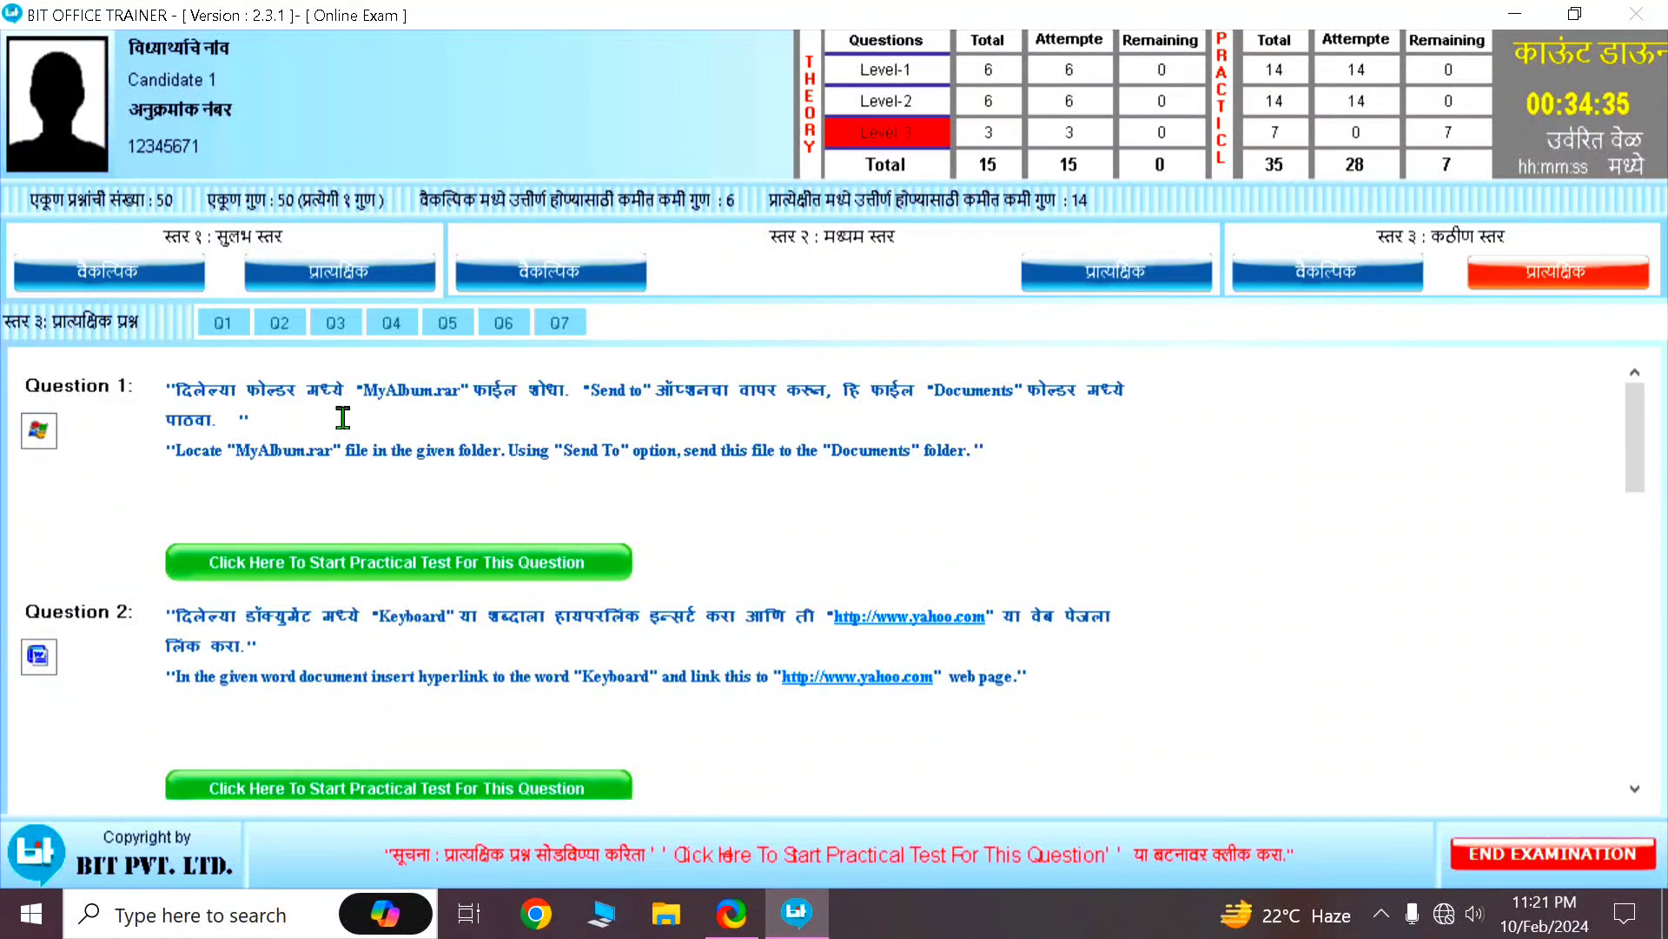
{"action": "left_click", "coordinate": [496, 561]}
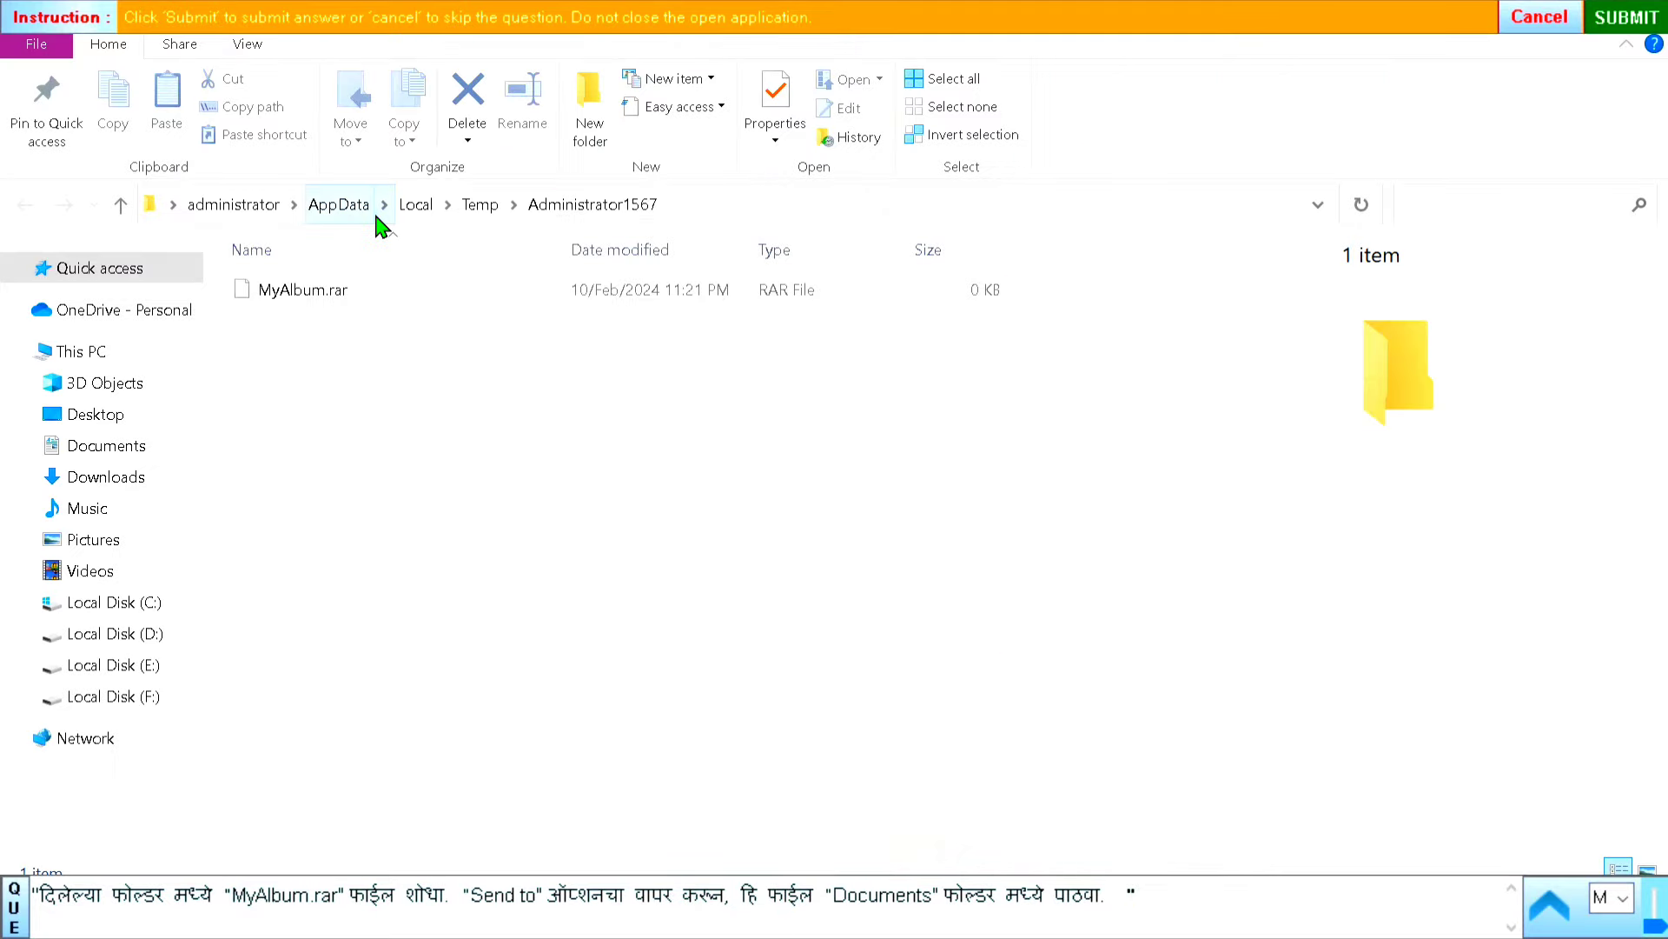
{"action": "left_click", "coordinate": [380, 300]}
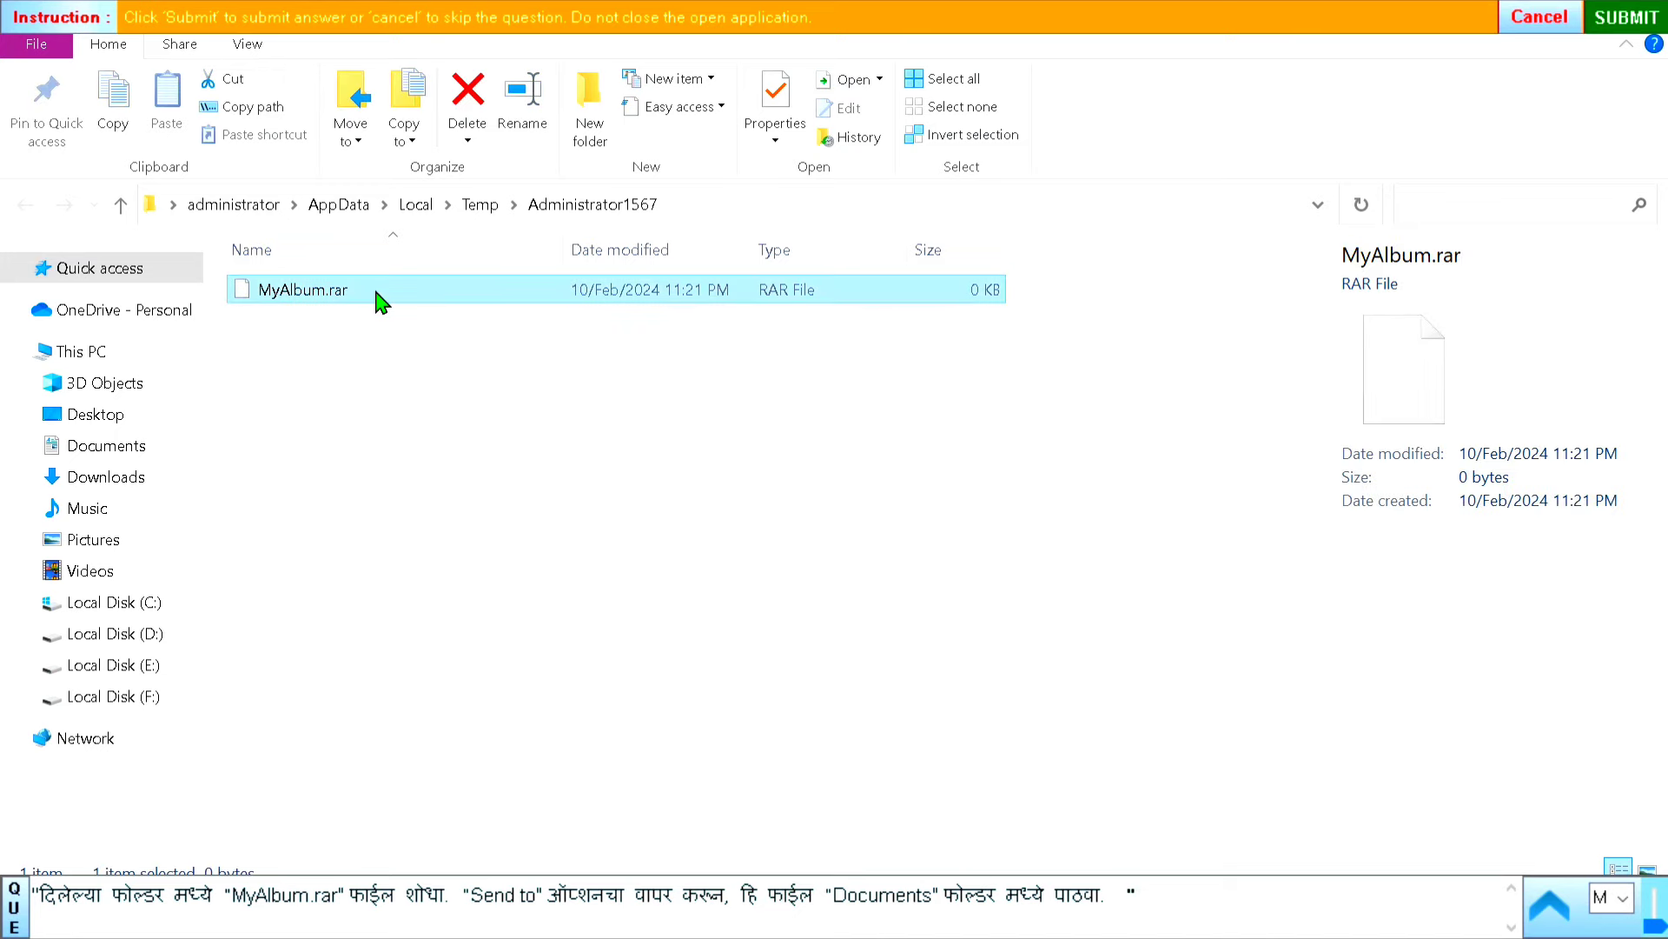
{"action": "right_click", "coordinate": [380, 302]}
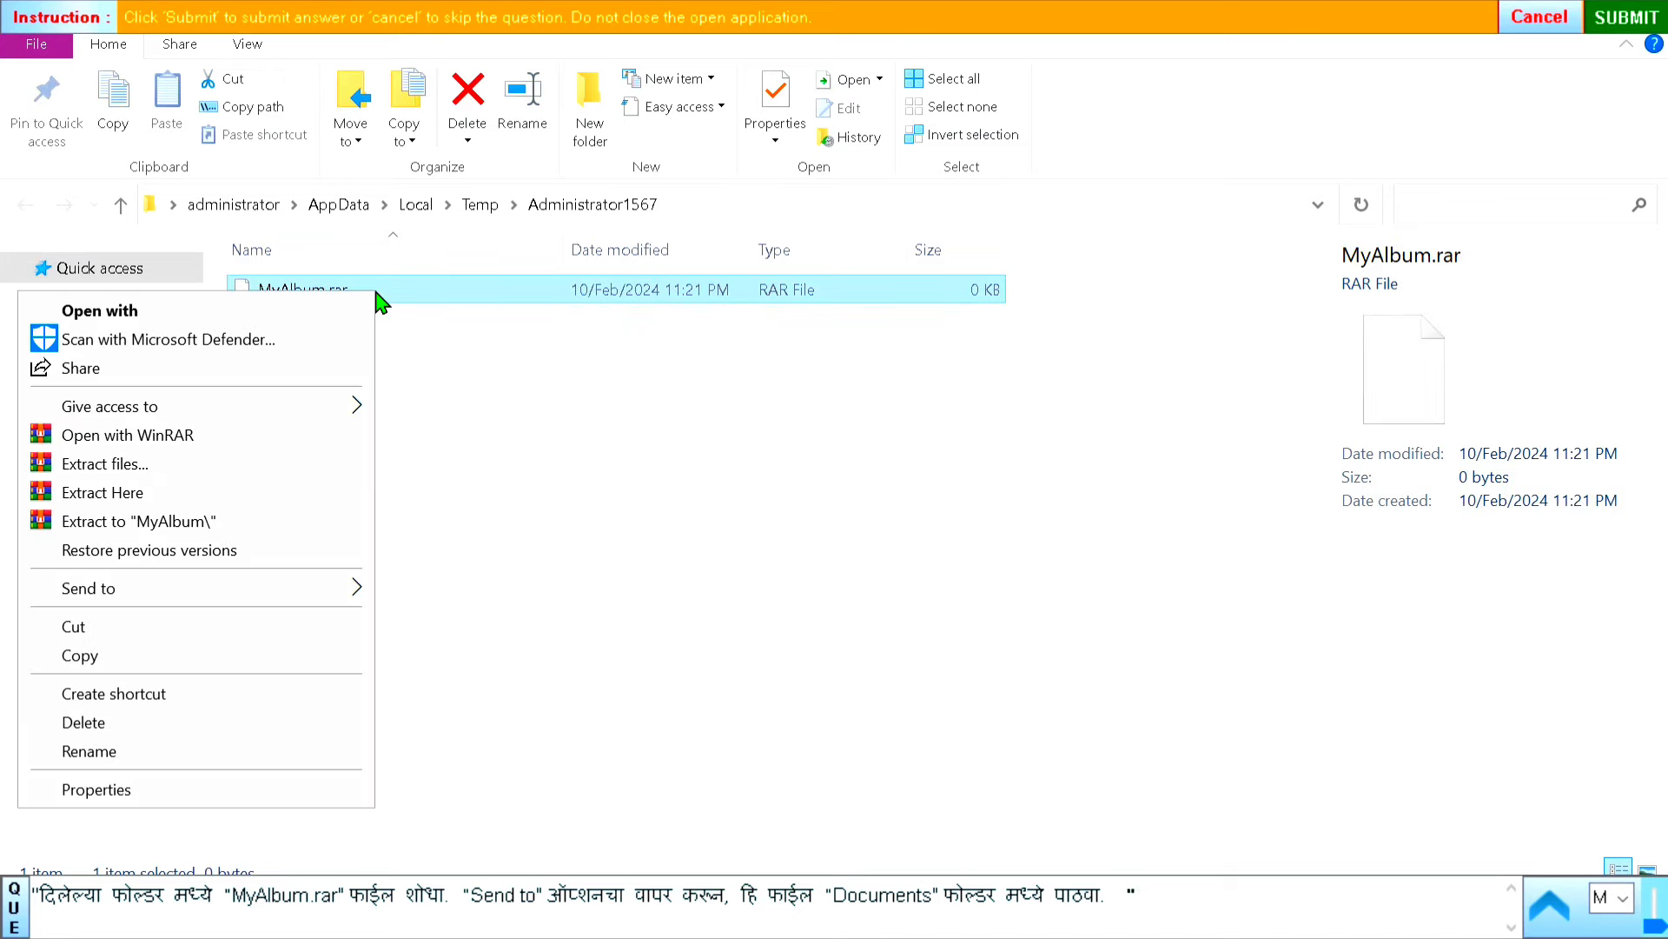
{"action": "mouse_move", "coordinate": [123, 596]}
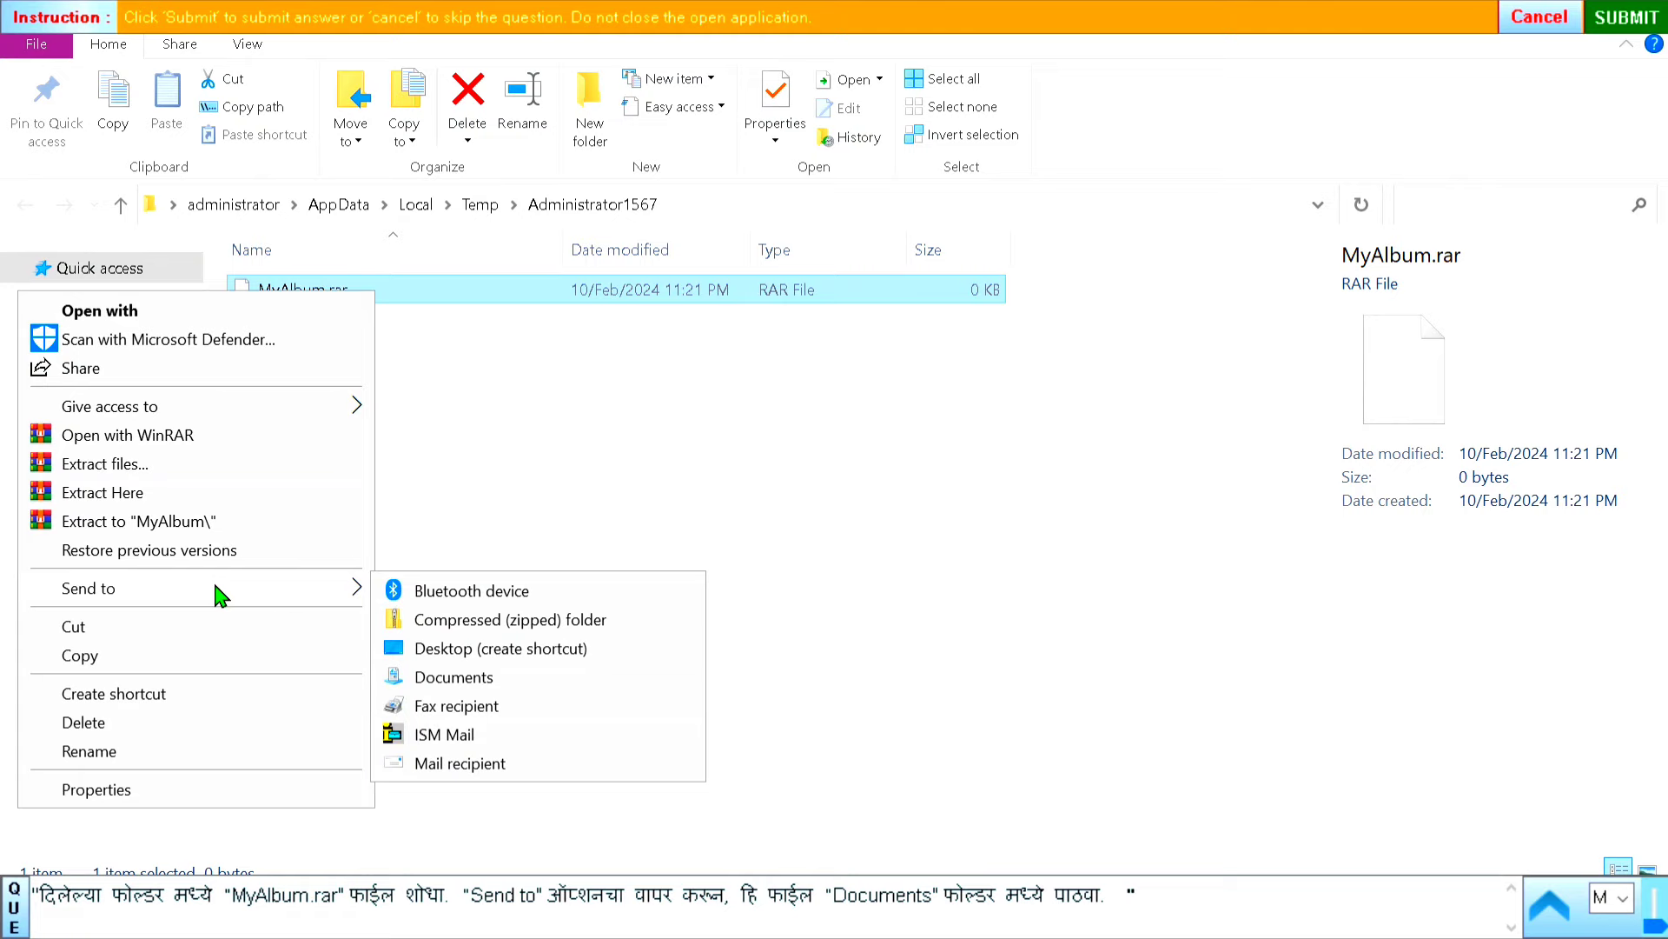
{"action": "left_click", "coordinate": [468, 684]}
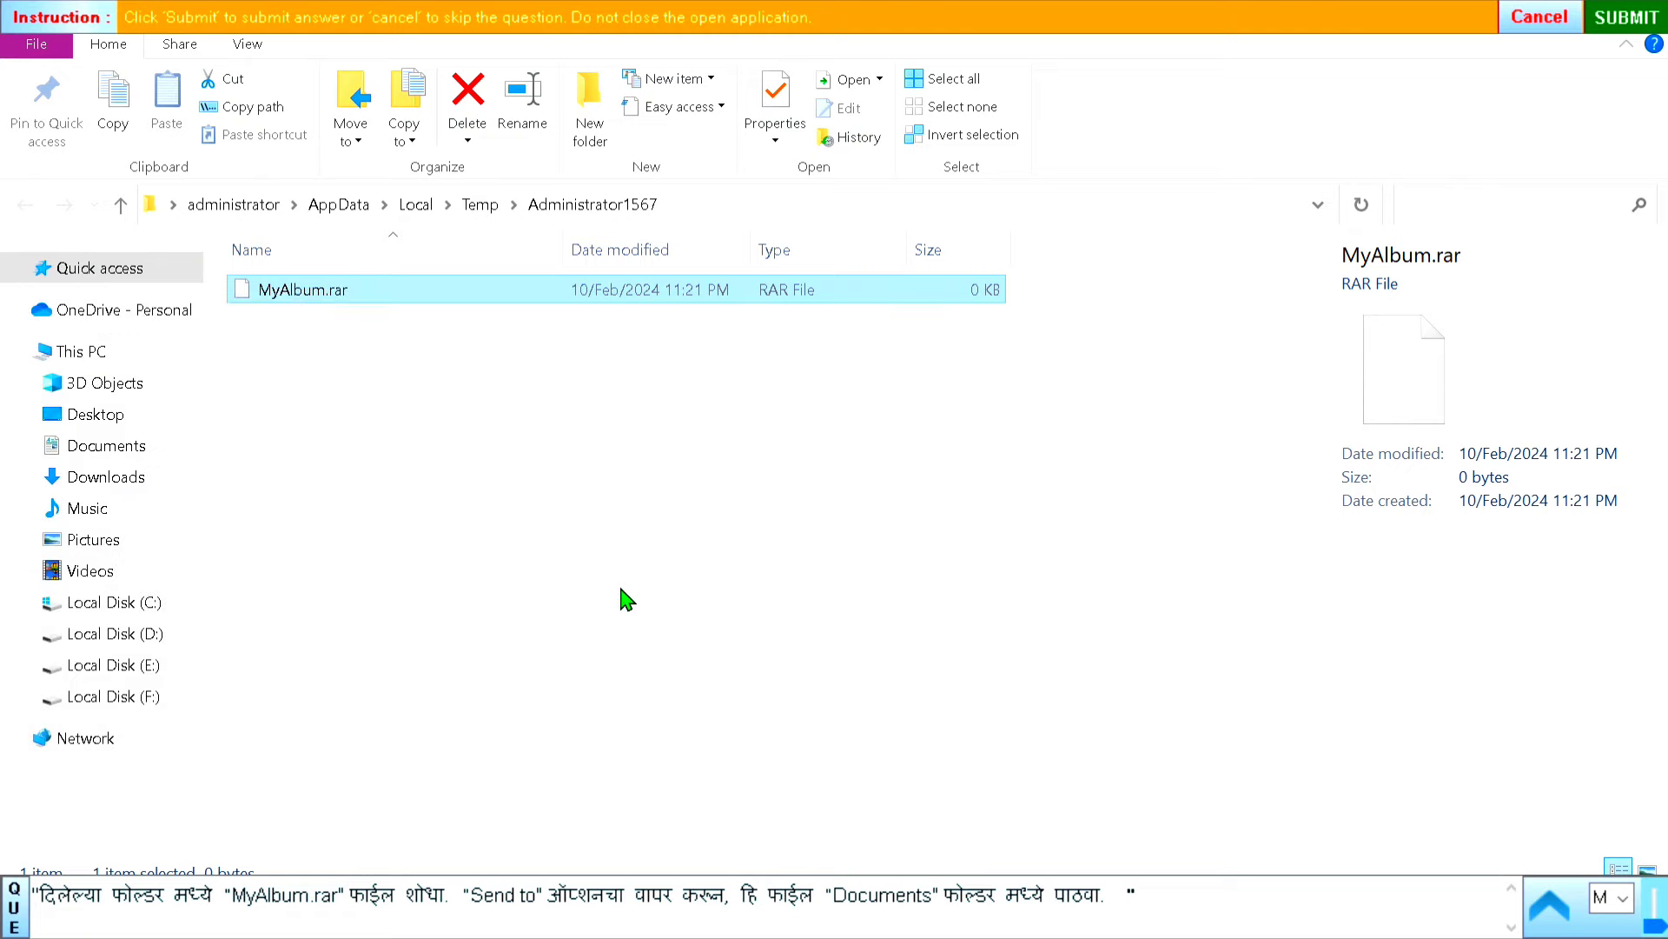
{"action": "left_click", "coordinate": [767, 536]}
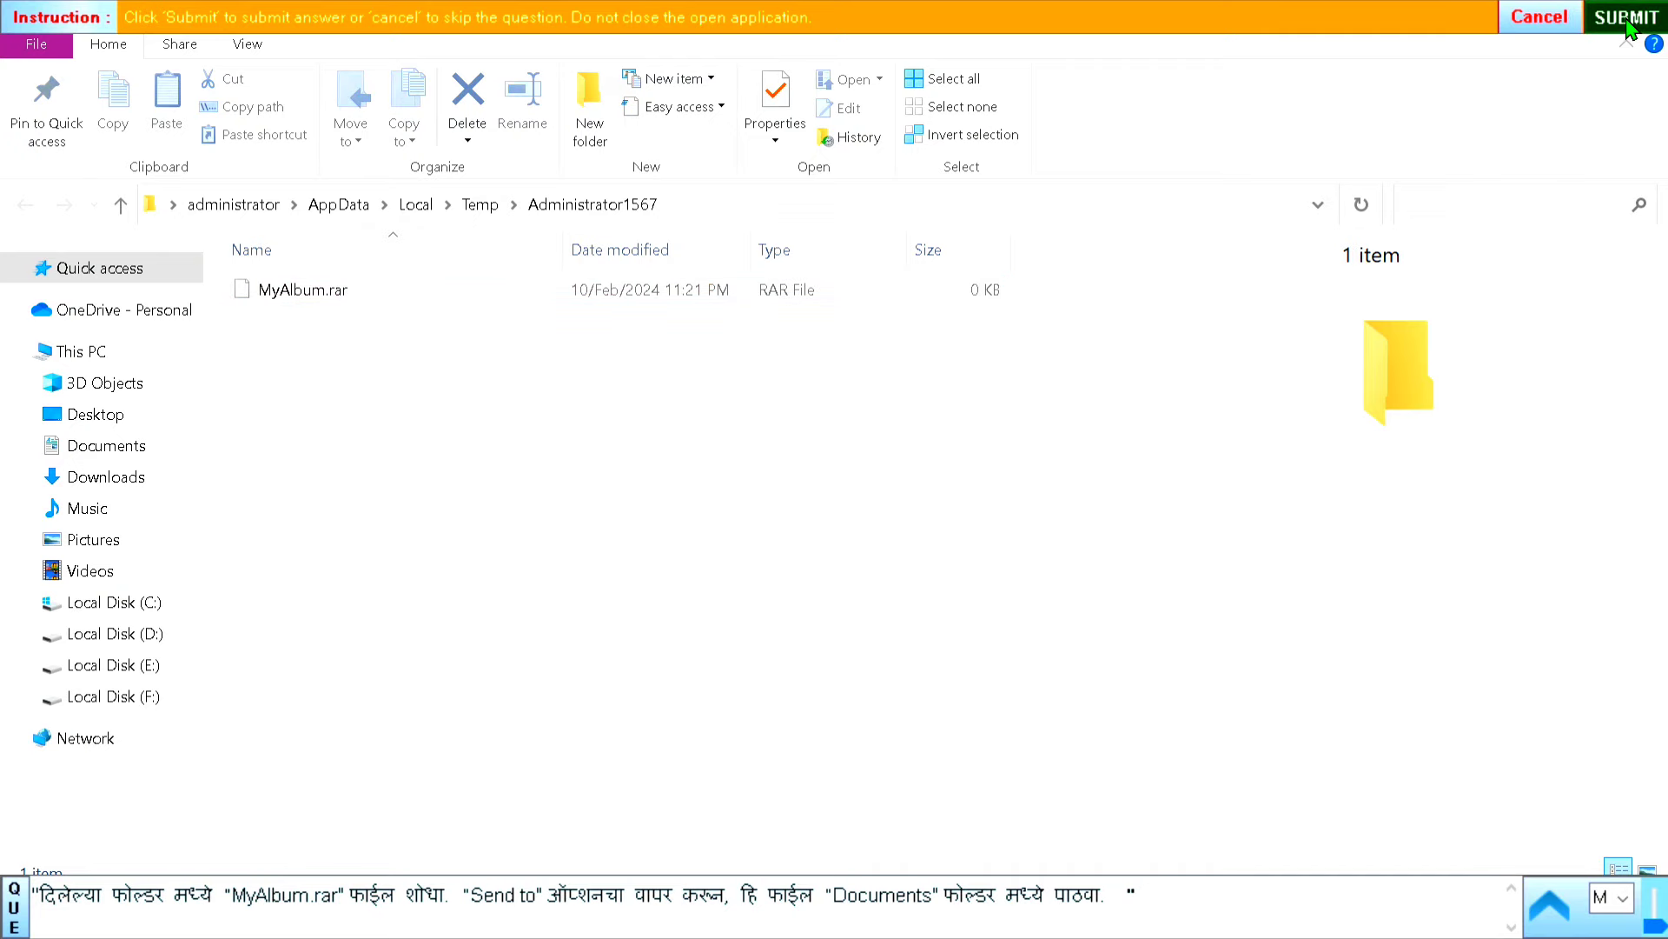
{"action": "left_click", "coordinate": [1625, 17]}
{"action": "left_click", "coordinate": [558, 549]}
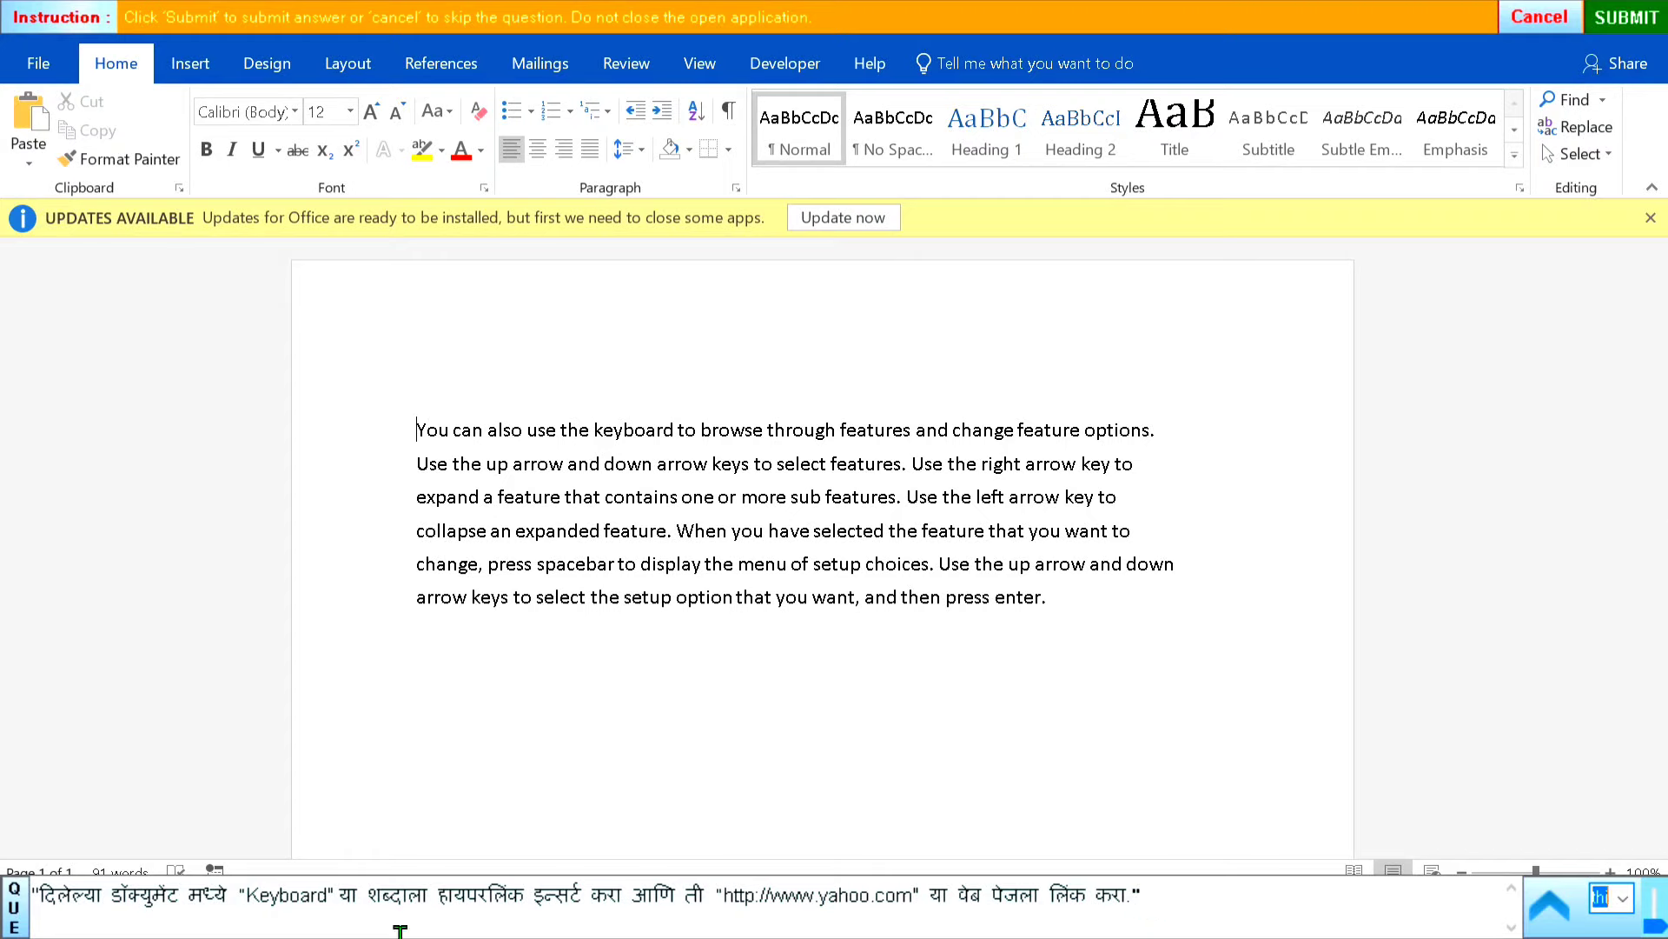
{"action": "double_click", "coordinate": [626, 432]}
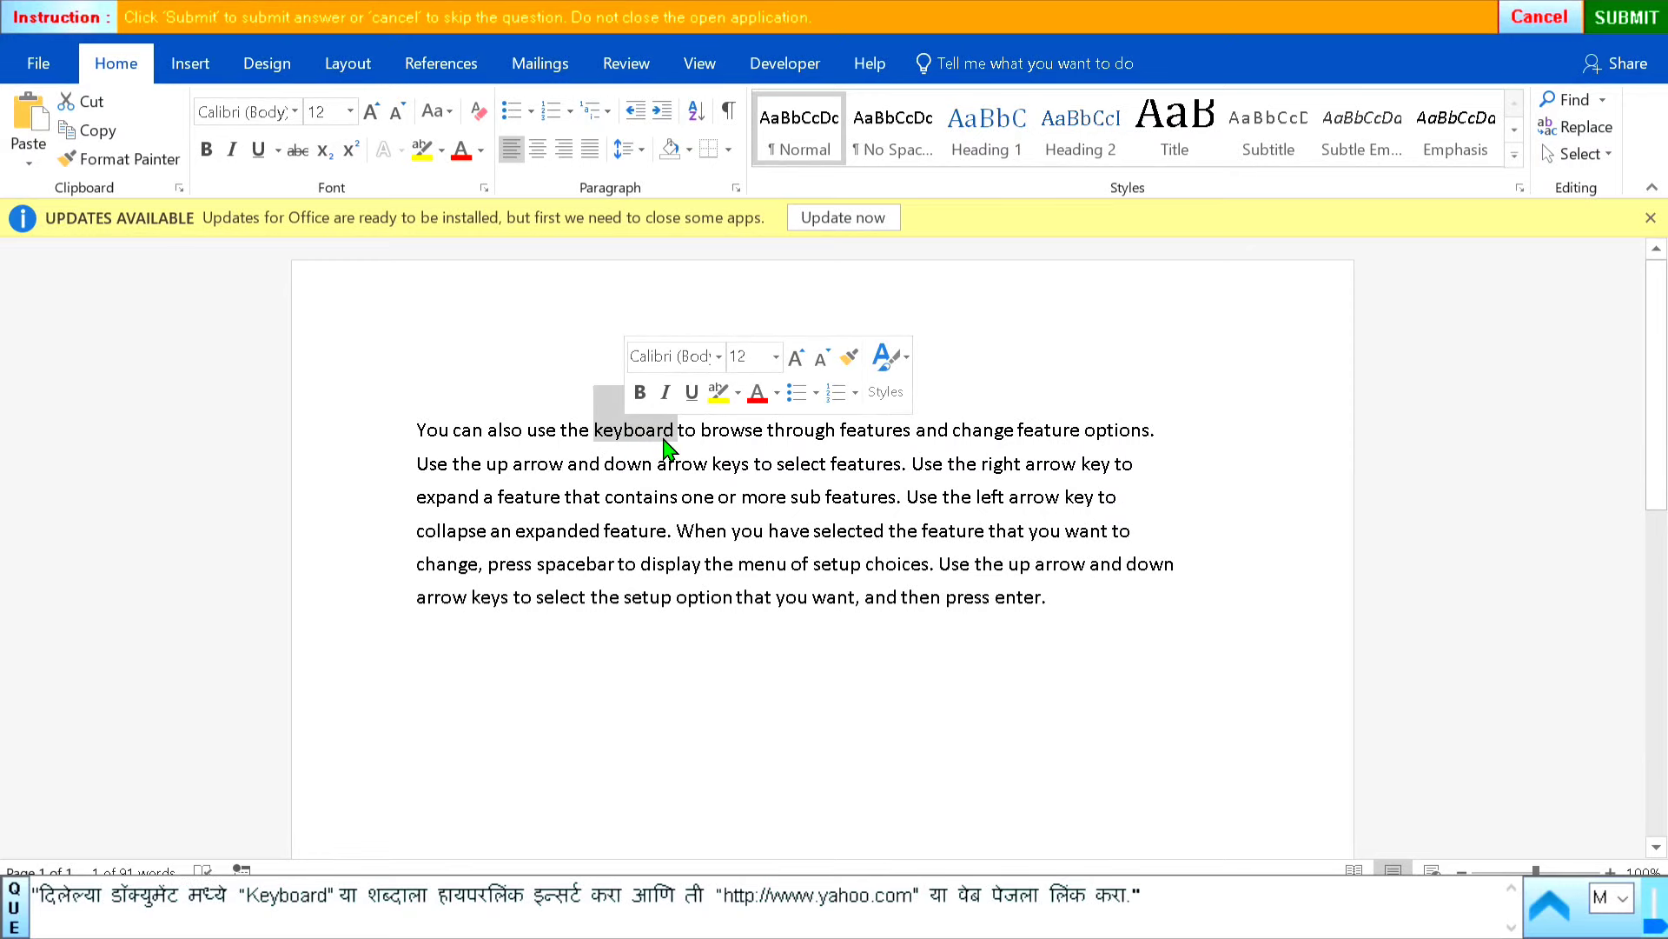
{"action": "left_click", "coordinate": [196, 66]}
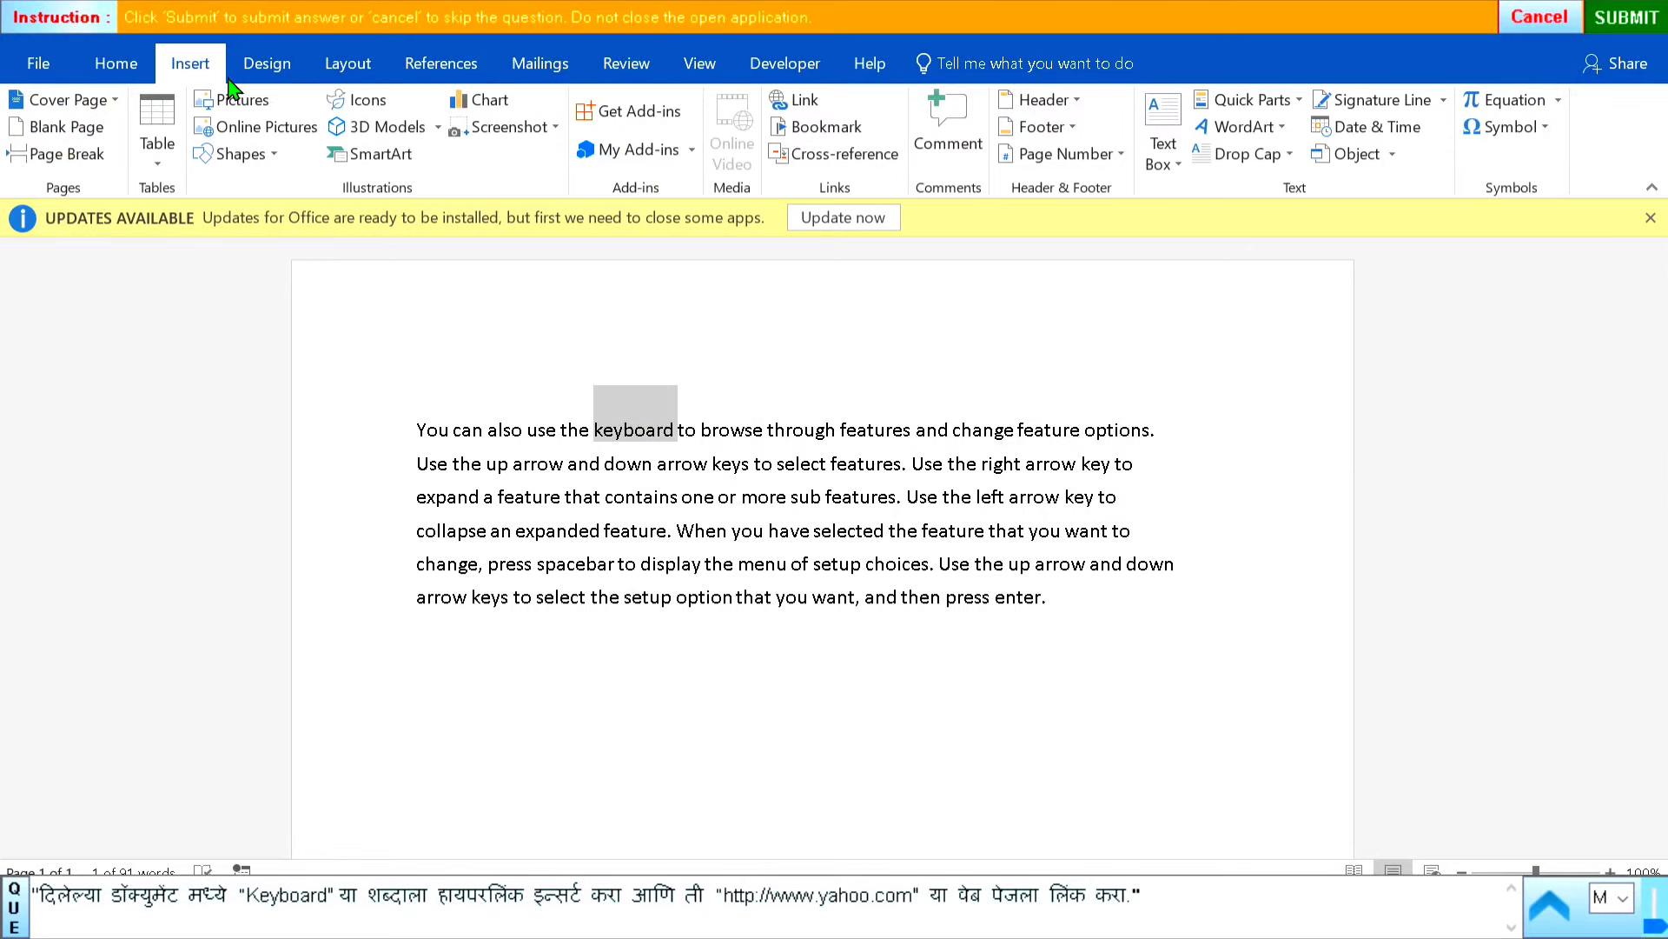
{"action": "left_click", "coordinate": [801, 104]}
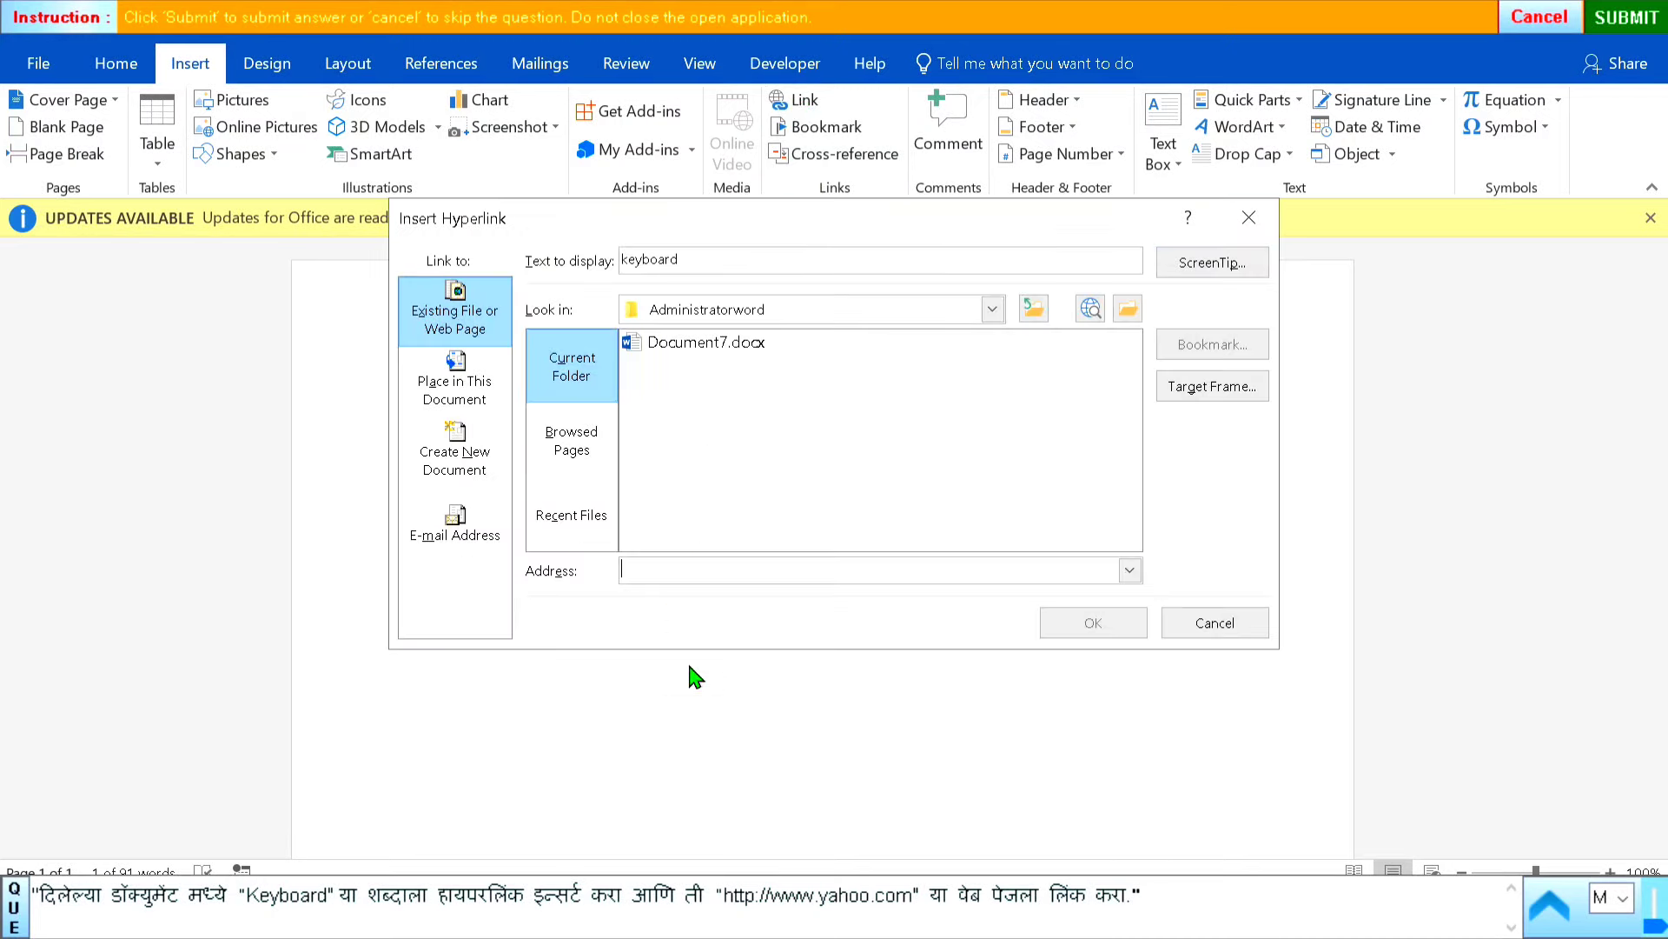
{"action": "left_click", "coordinate": [735, 897]}
{"action": "left_click_drag", "start_coordinate": [735, 897], "coordinate": [899, 892]}
{"action": "key", "text": "ctrl+c"}
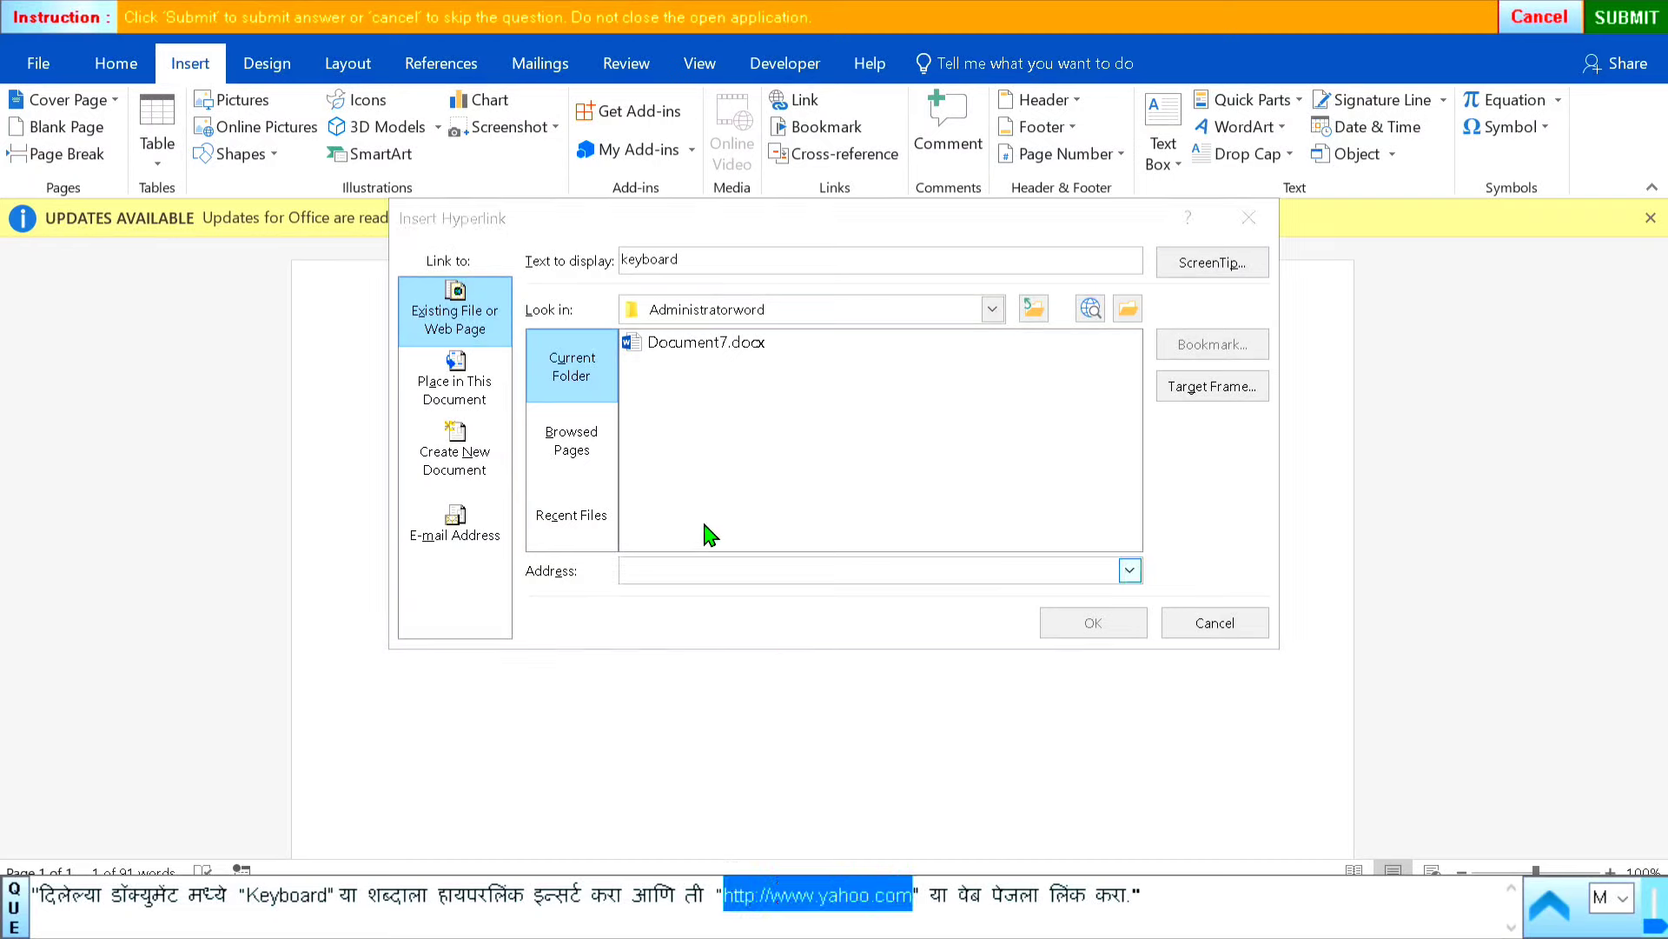
{"action": "left_click", "coordinate": [657, 573]}
{"action": "key", "text": "ctrl+v"}
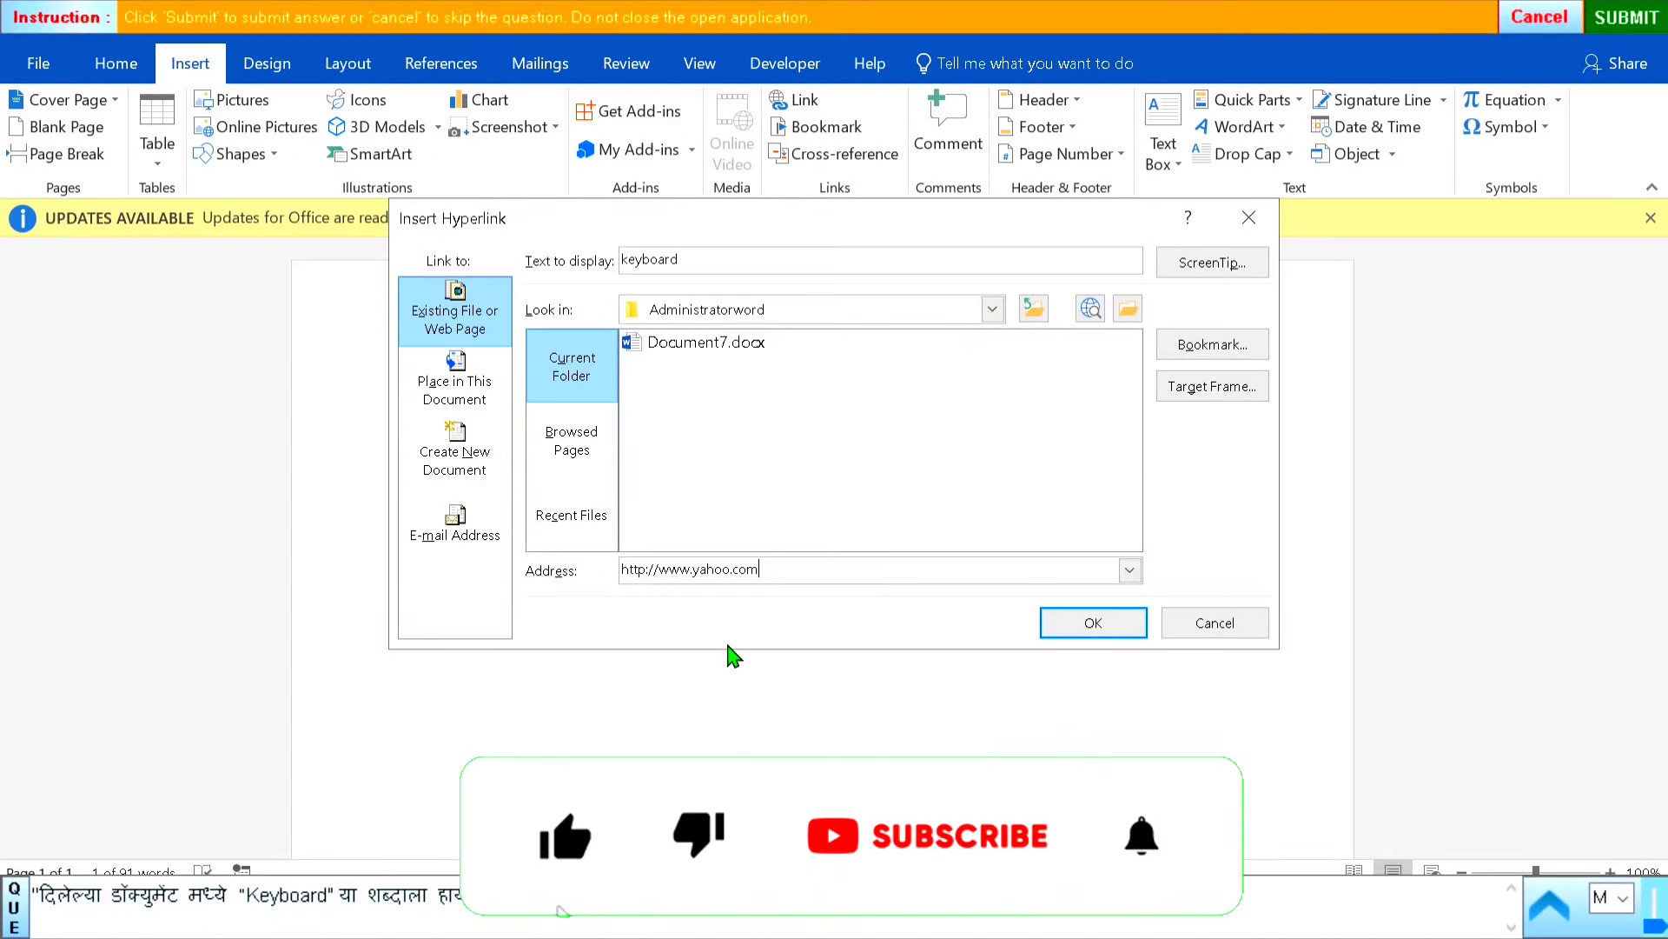
{"action": "left_click", "coordinate": [1079, 629]}
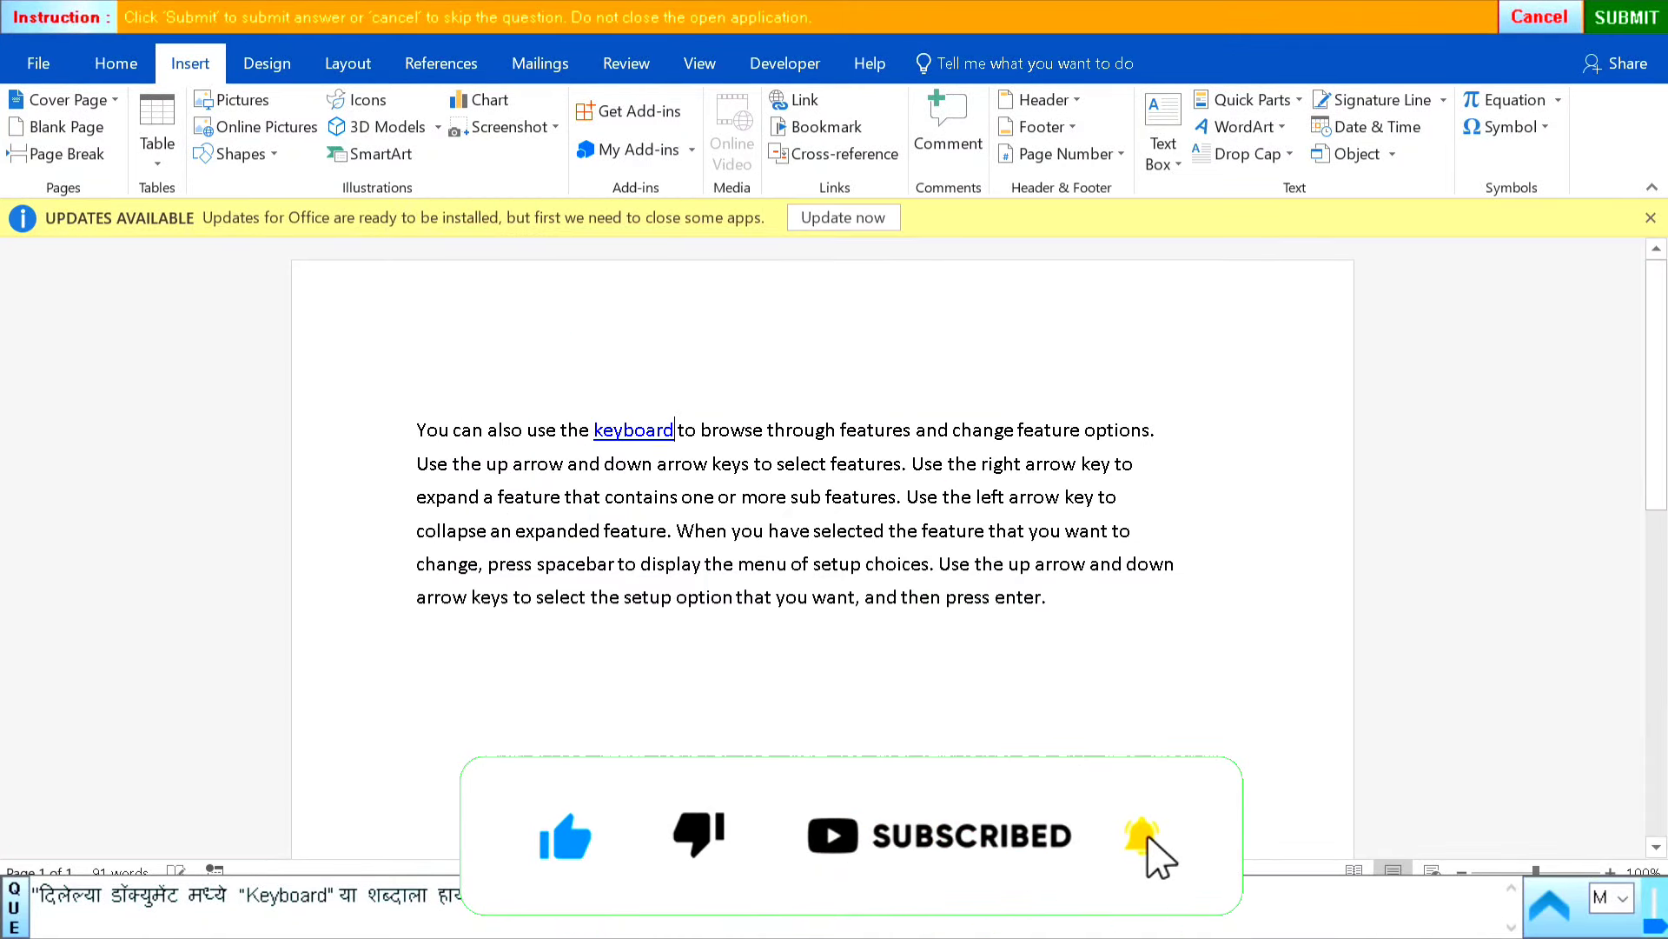
{"action": "left_click", "coordinate": [1635, 23]}
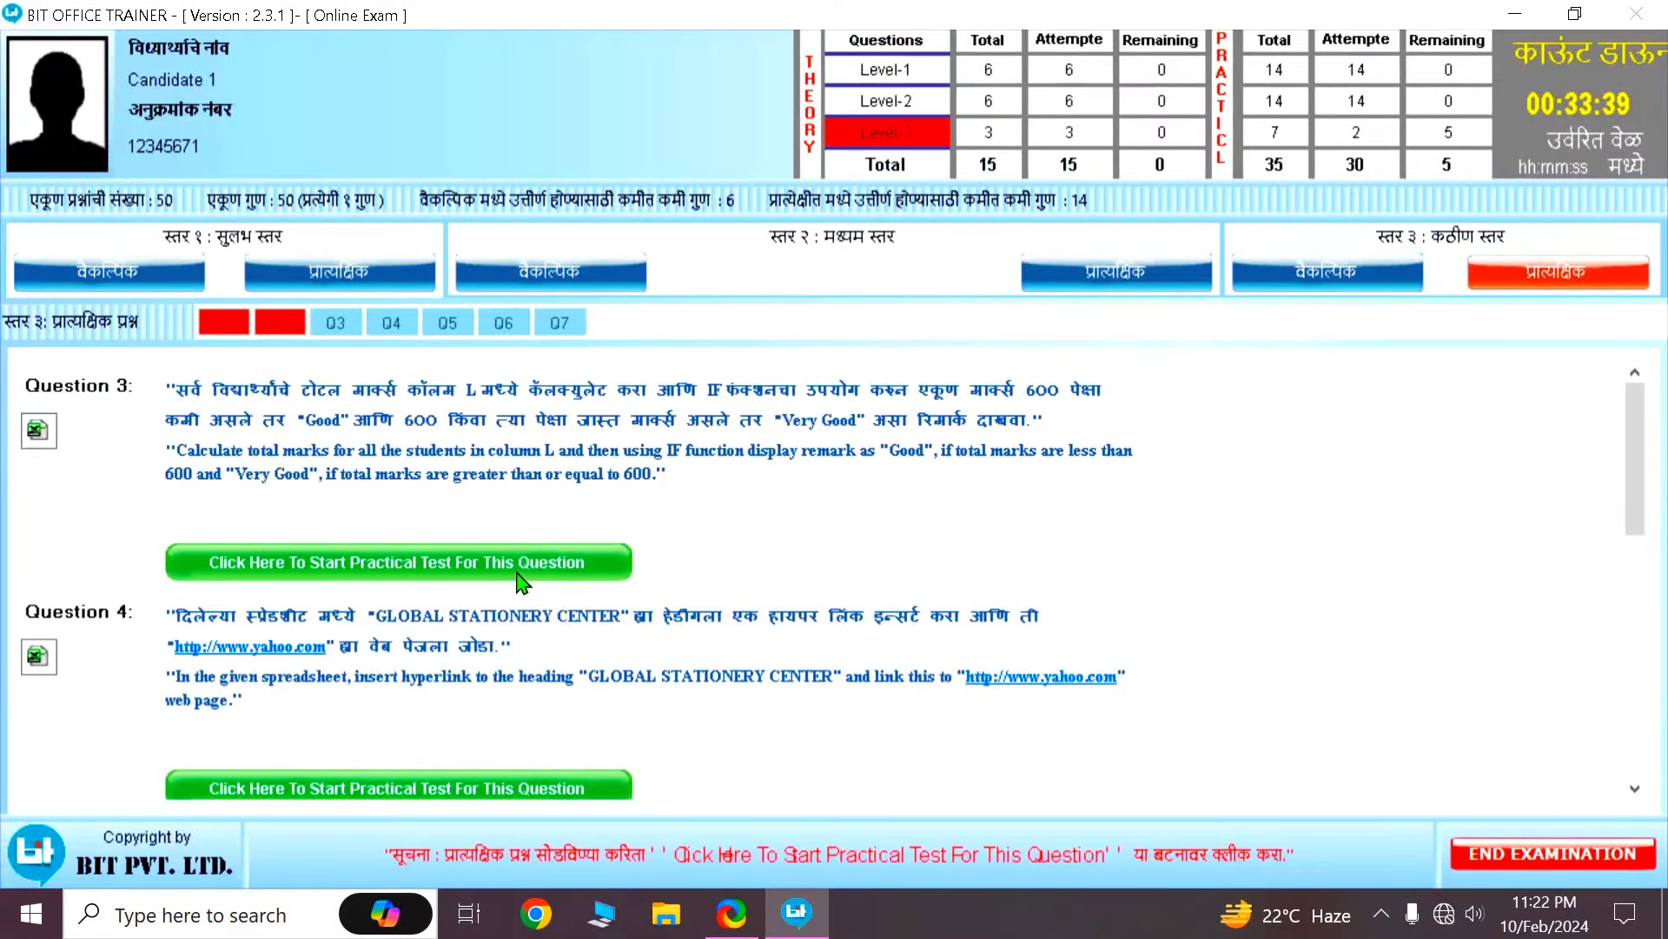
Step: Start the practical test for Question 3 and total the first student's marks in L2 with =SUM(E2:K2)
{"action": "left_click", "coordinate": [514, 569]}
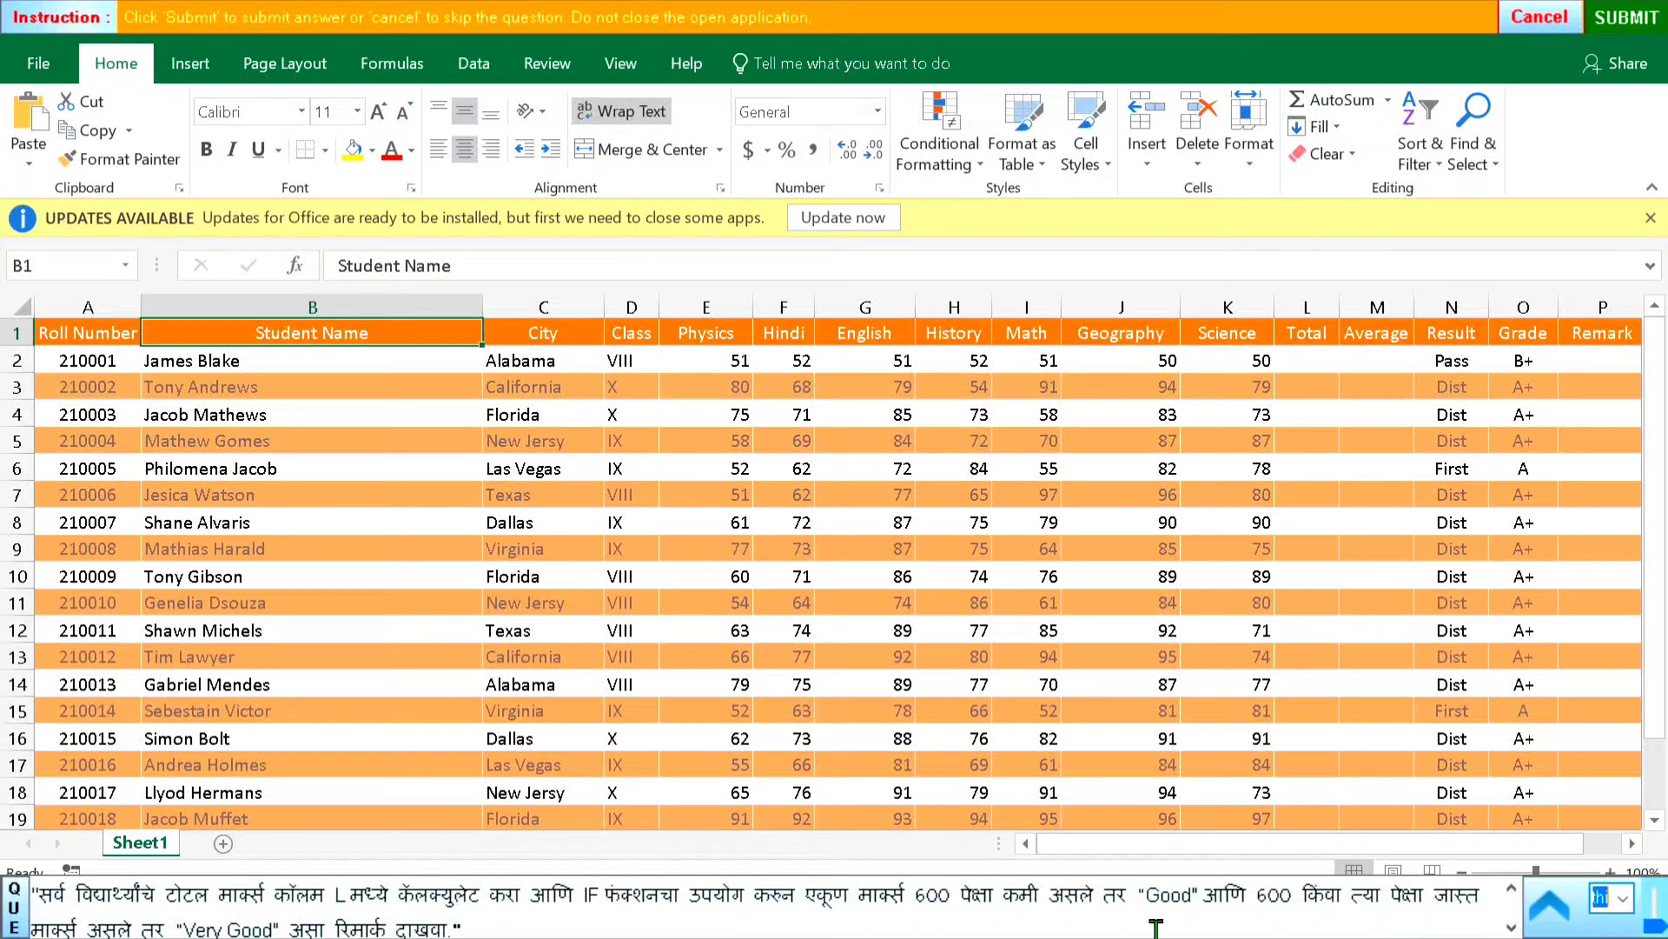
{"action": "left_click", "coordinate": [1301, 363]}
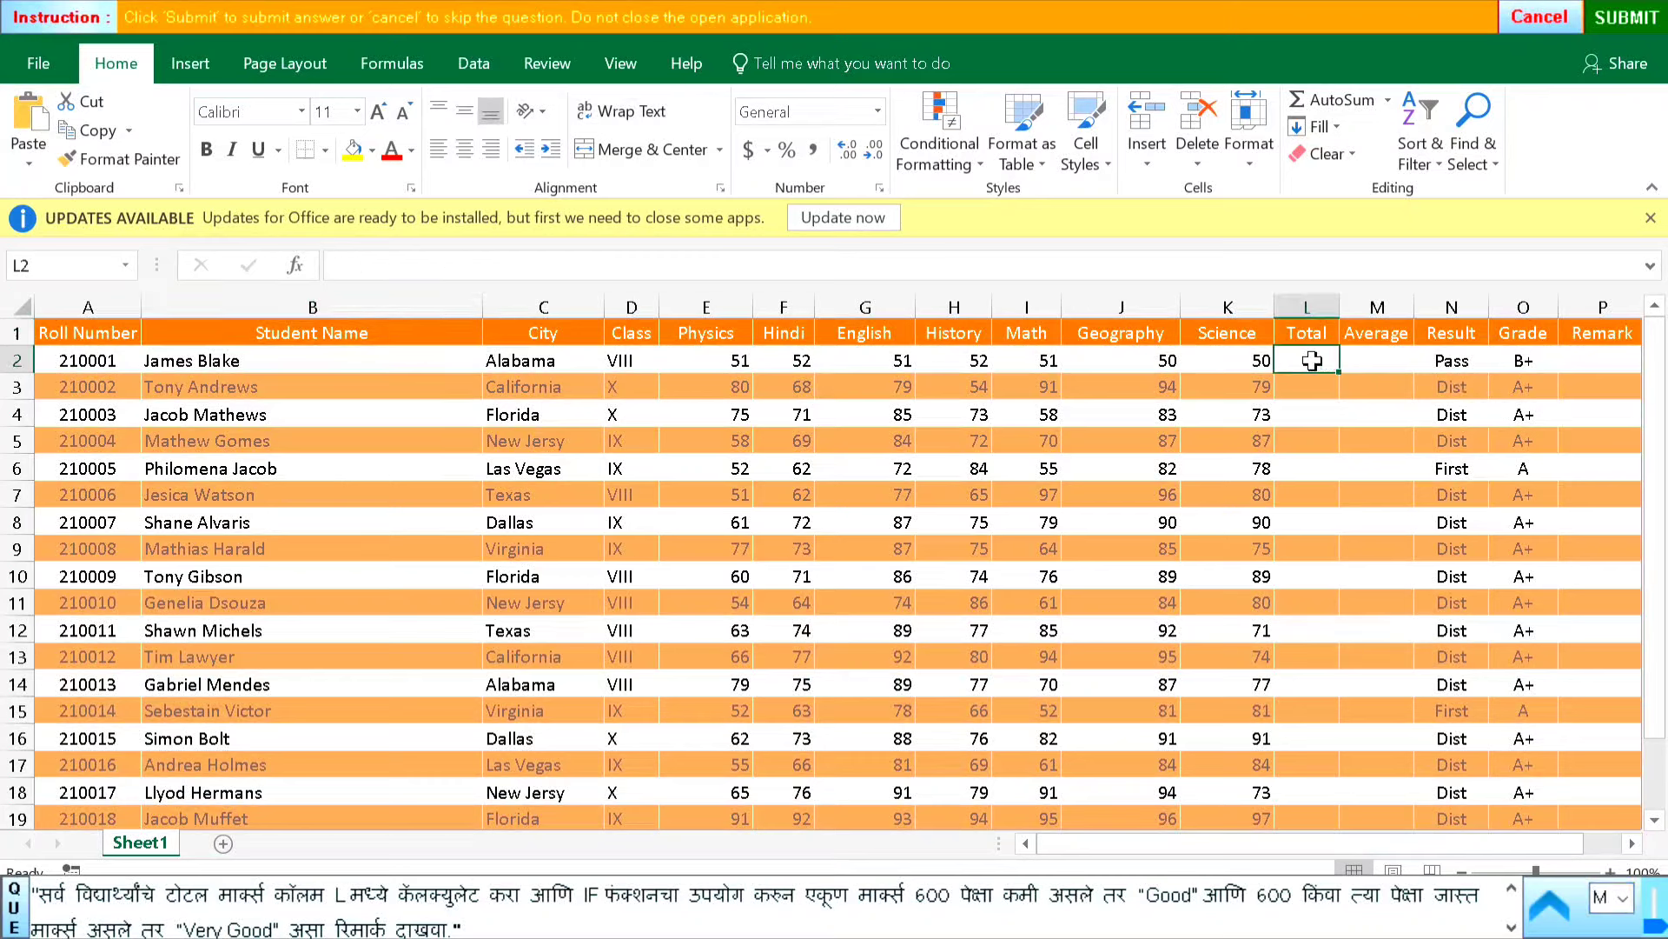
{"action": "left_click", "coordinate": [1389, 100]}
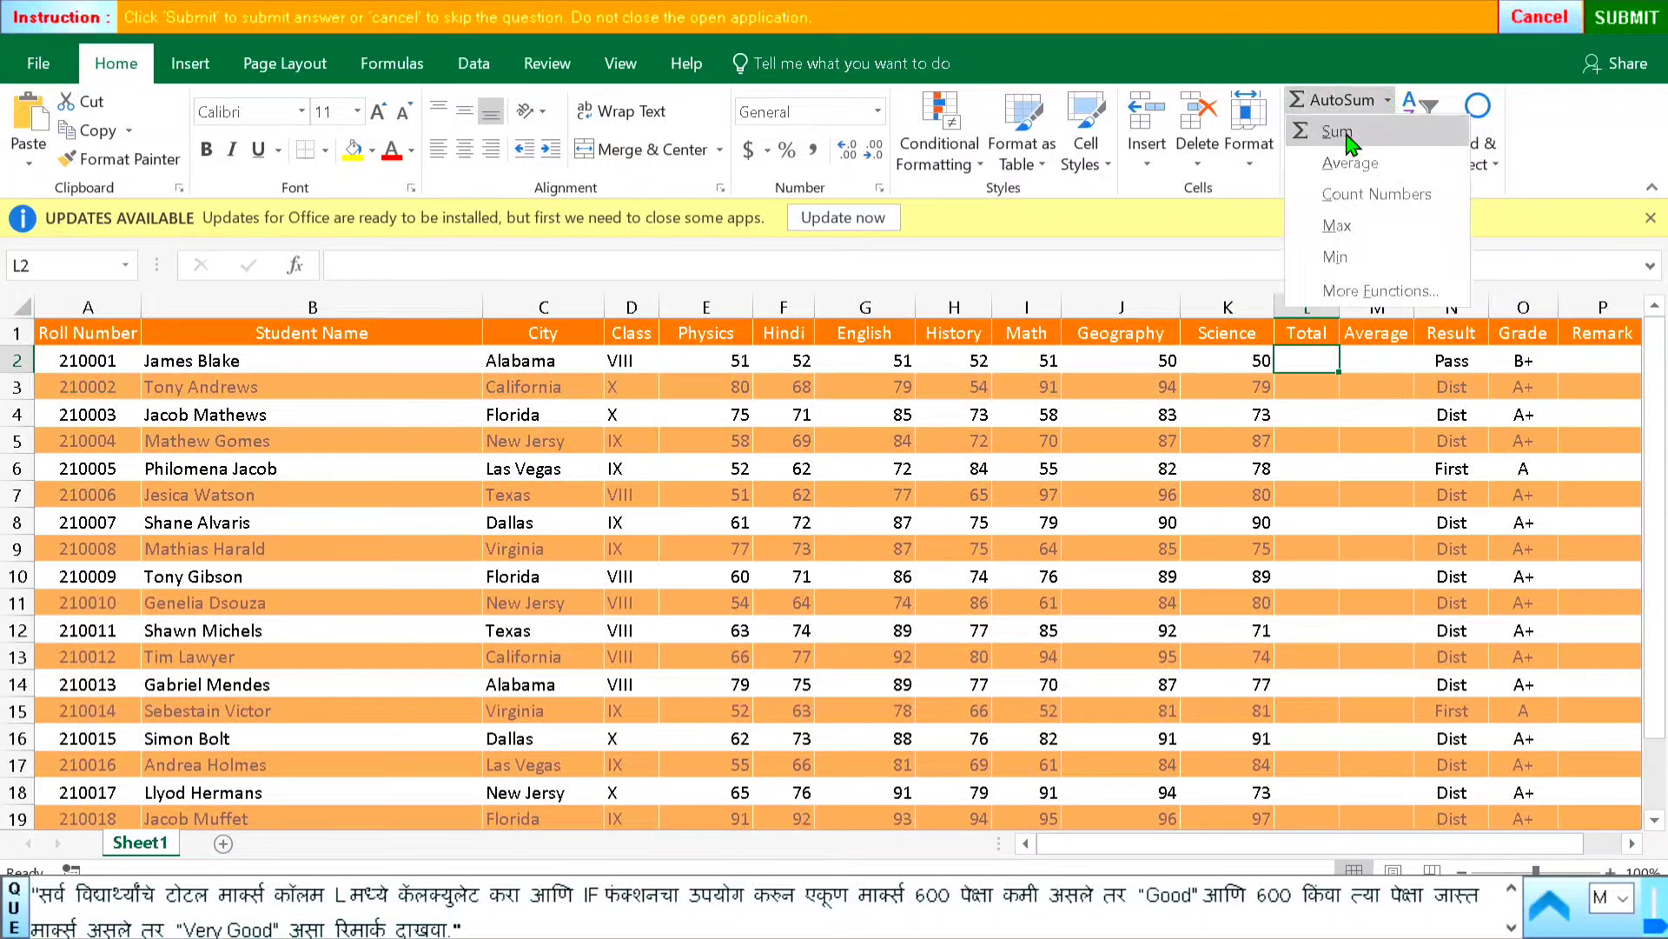
{"action": "left_click", "coordinate": [395, 70]}
{"action": "left_click", "coordinate": [104, 167]}
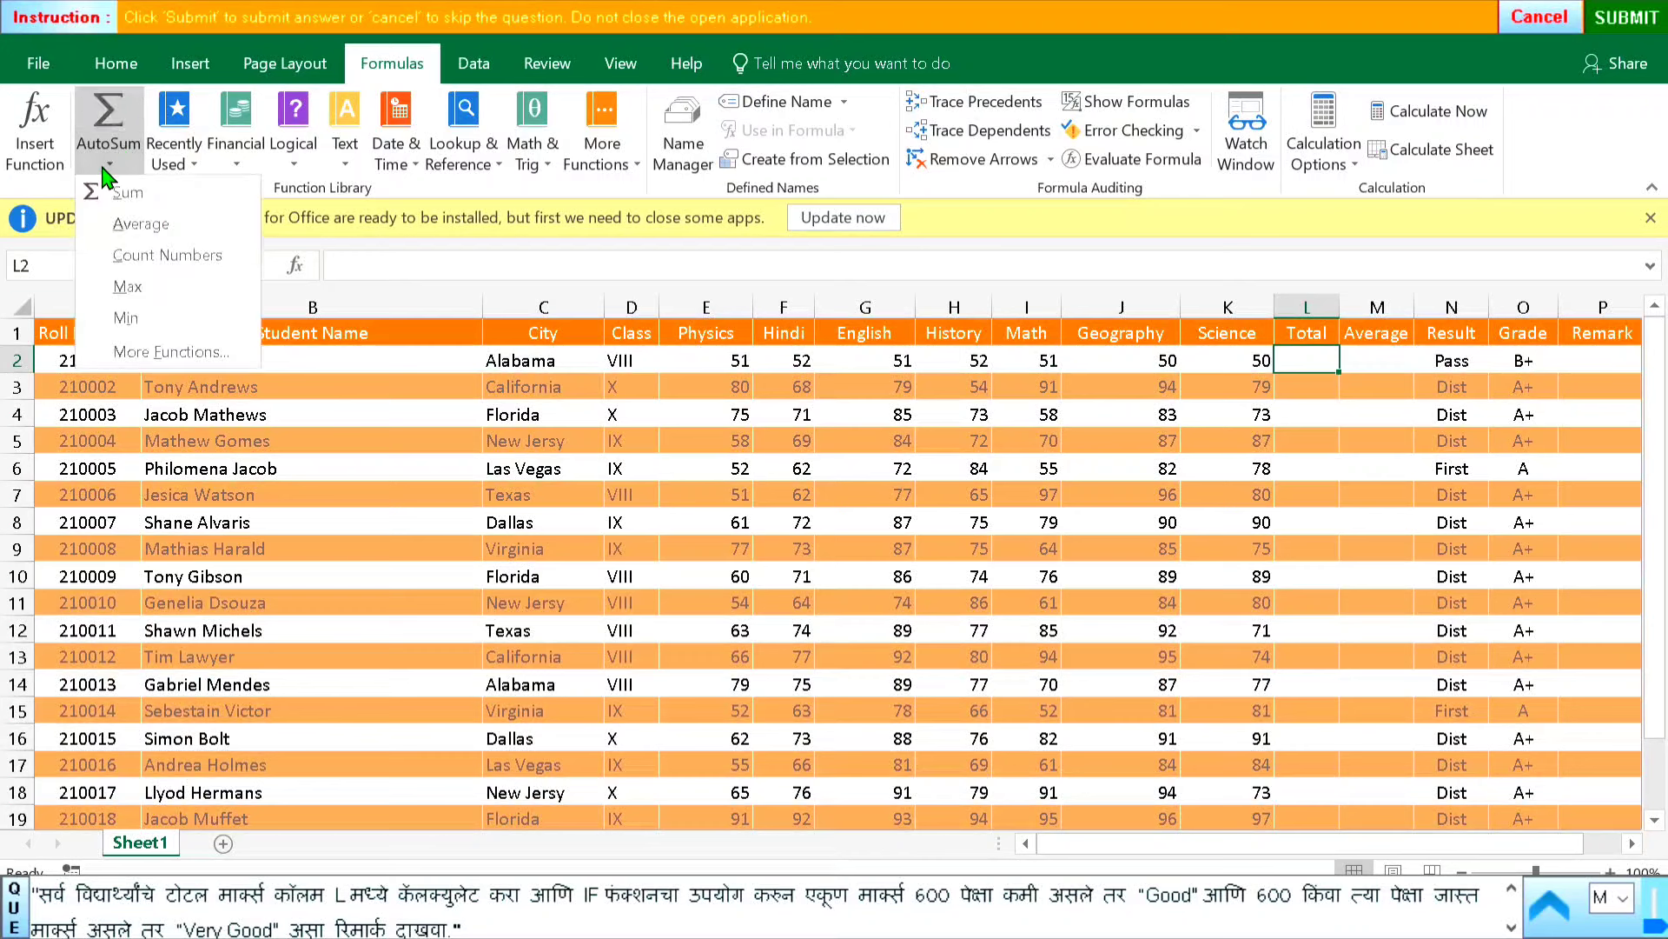
{"action": "left_click", "coordinate": [131, 193]}
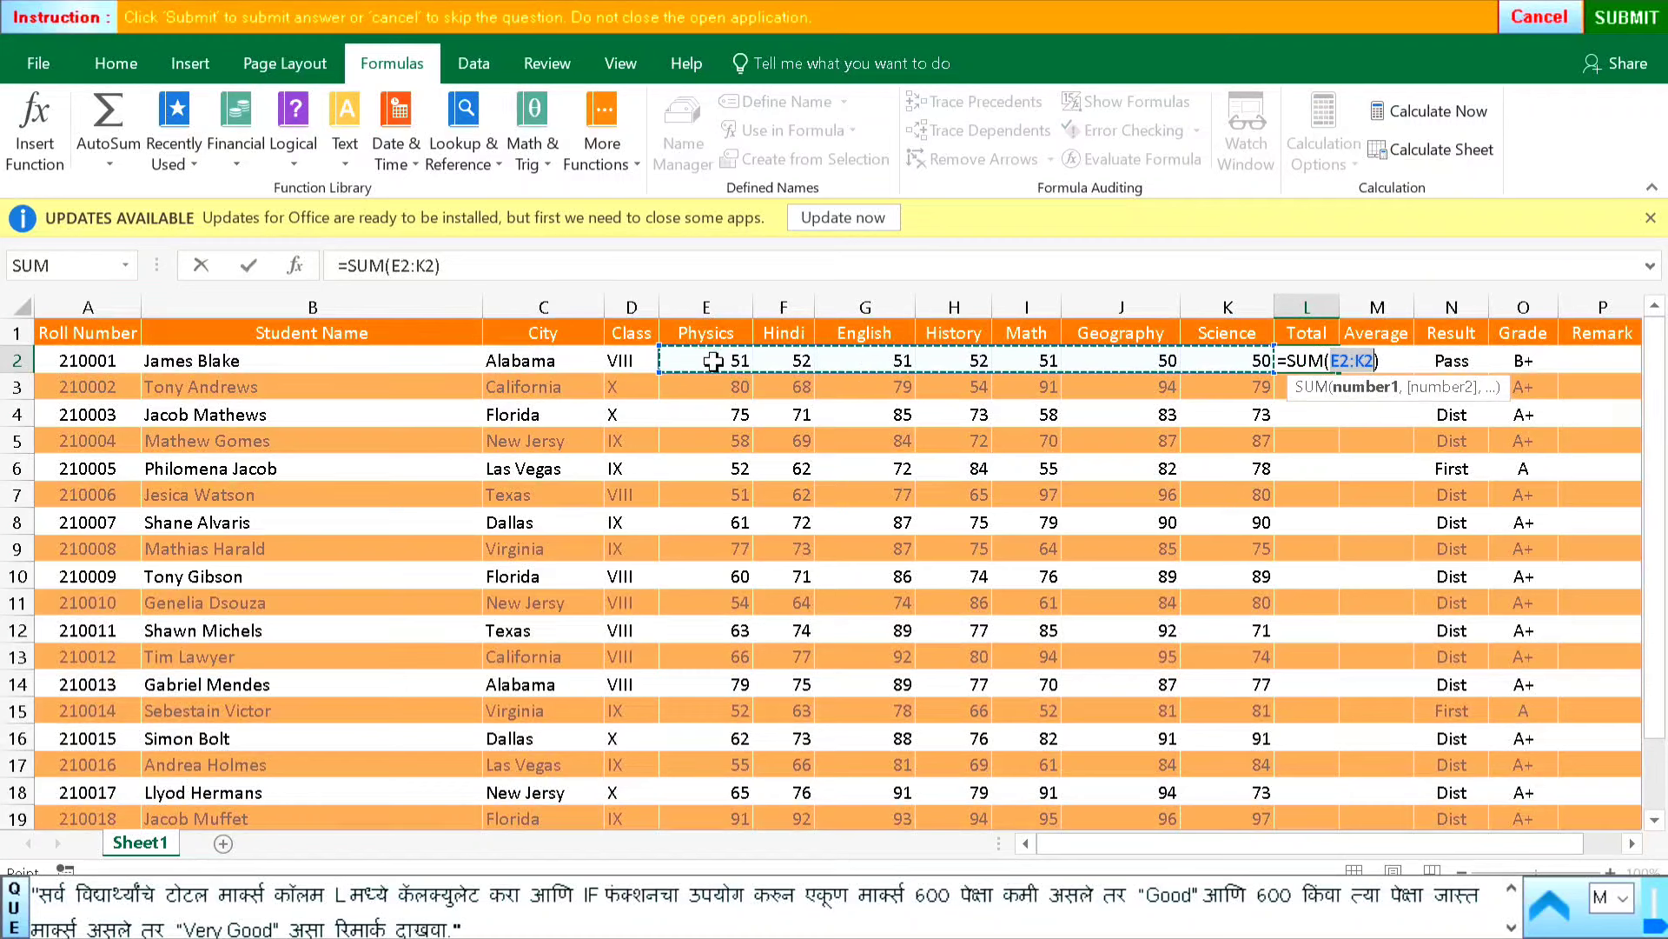
{"action": "left_click_drag", "start_coordinate": [713, 362], "coordinate": [1231, 360]}
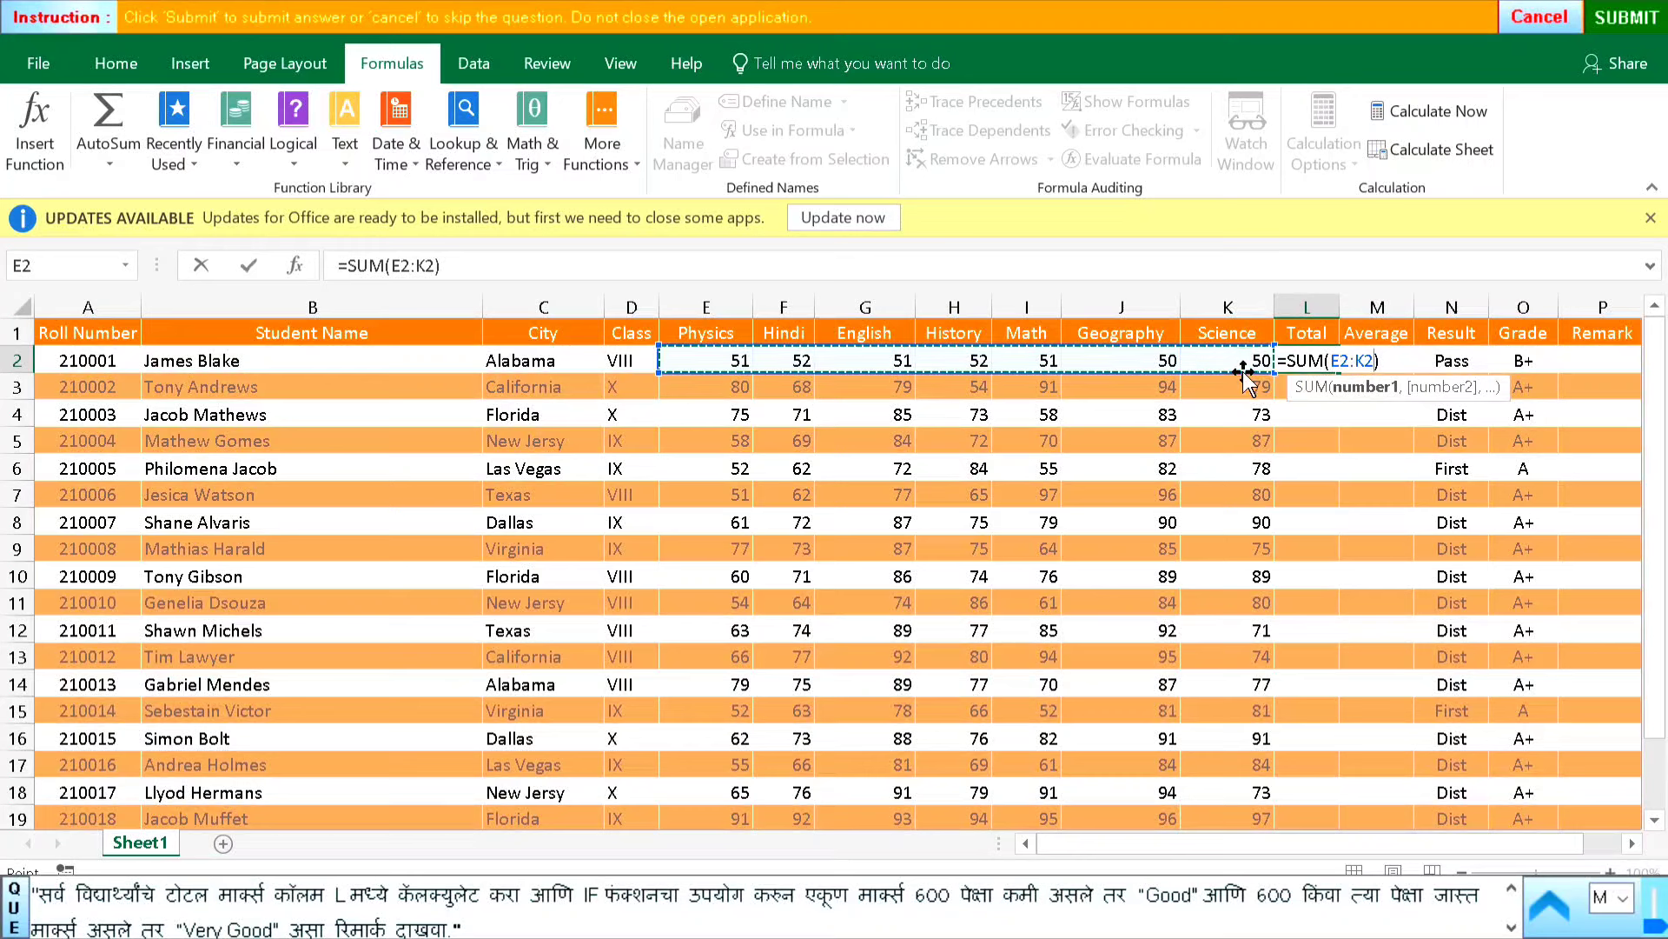
{"action": "key", "text": "Return"}
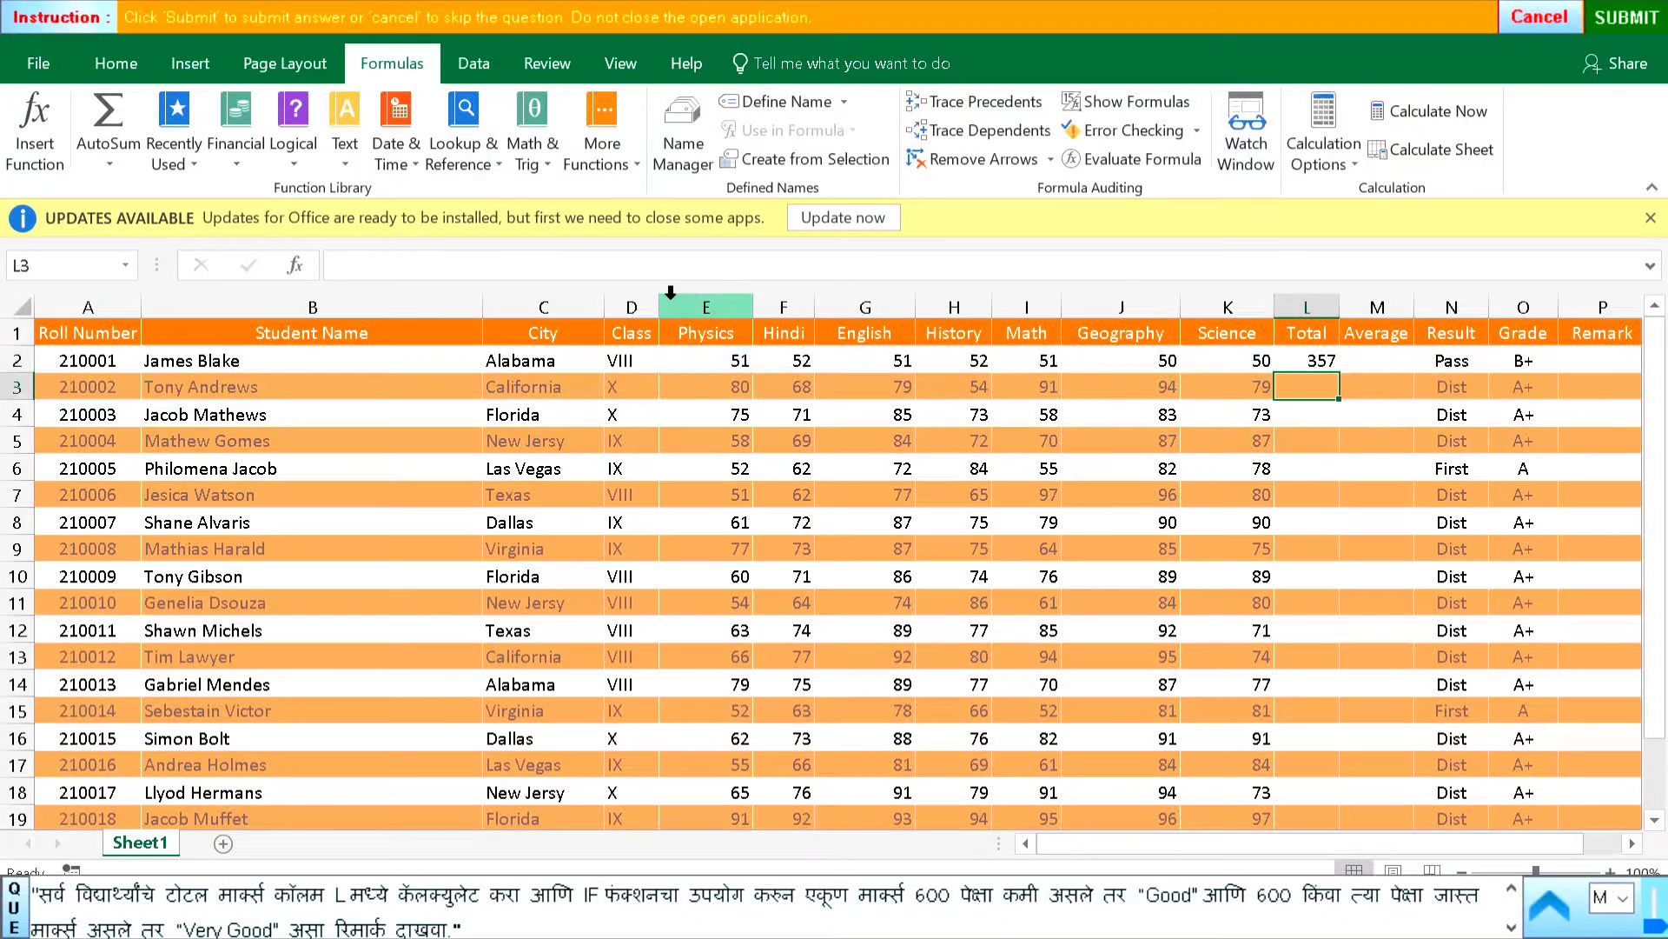
Step: Fill the total formula from L2 down to L21 for all the students
{"action": "left_click", "coordinate": [1314, 357]}
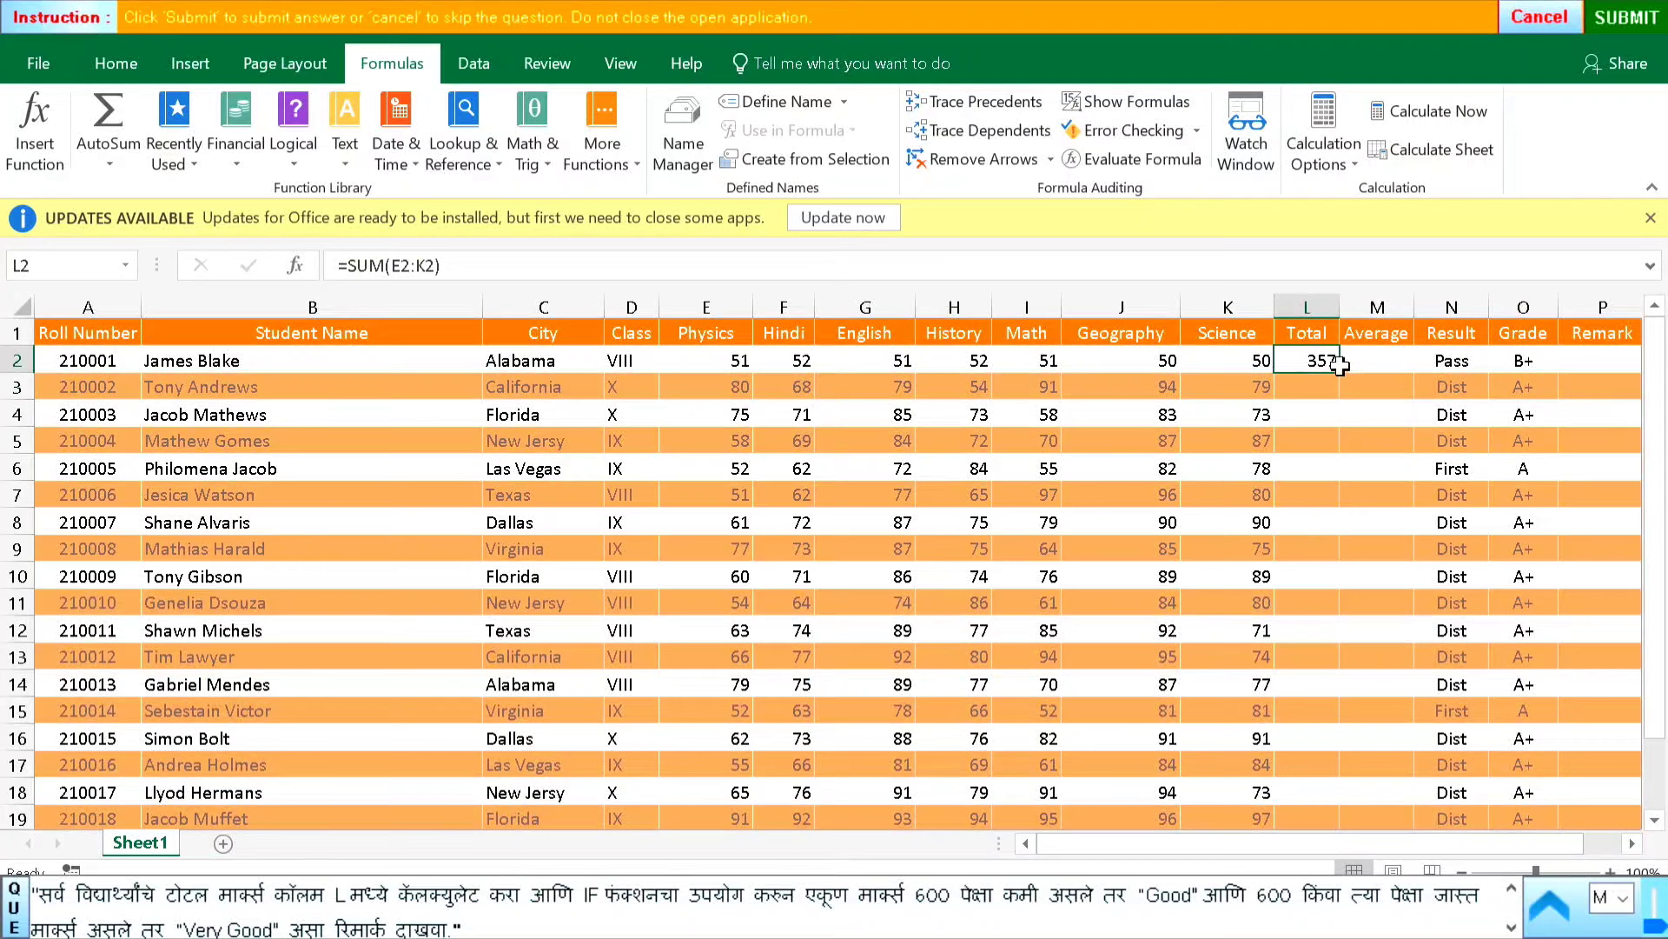
{"action": "mouse_move", "coordinate": [1343, 369]}
{"action": "left_mouse_down"}
{"action": "mouse_move", "coordinate": [1356, 363]}
{"action": "mouse_move", "coordinate": [1338, 388]}
{"action": "mouse_move", "coordinate": [1321, 365]}
{"action": "mouse_move", "coordinate": [1345, 380]}
{"action": "left_mouse_up"}
{"action": "left_click_drag", "start_coordinate": [1337, 370], "coordinate": [1315, 774]}
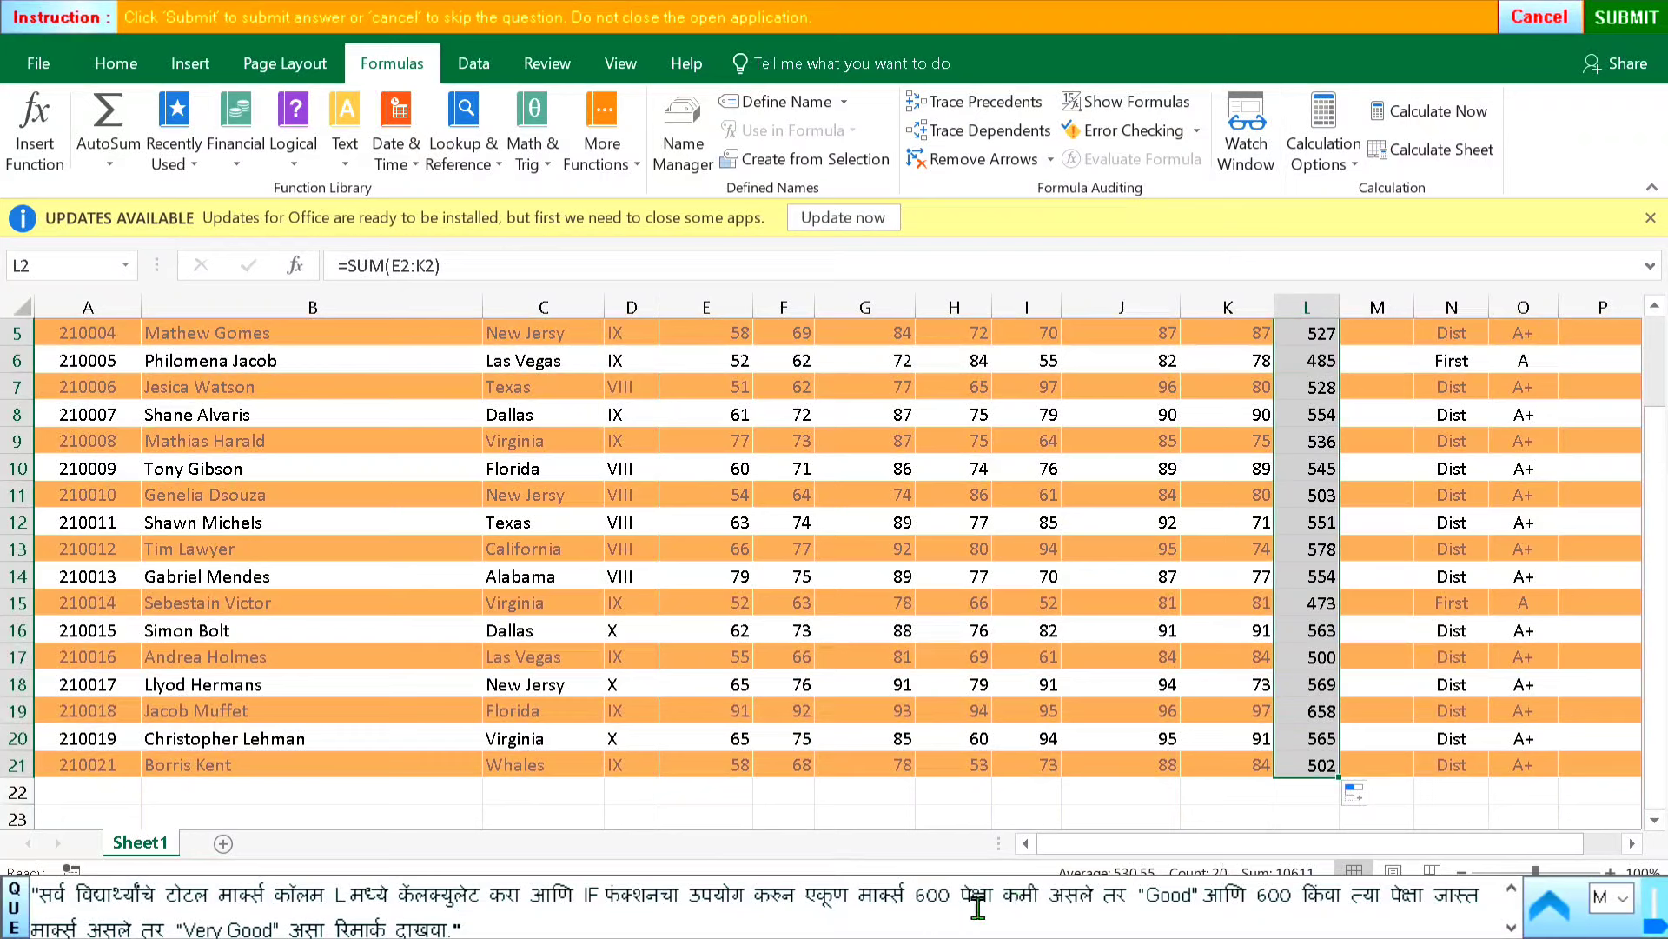
Step: Enter =IF(L2<600,"Good","Very Good") in cell P2 for the first student's remark
{"action": "left_click_drag", "start_coordinate": [1171, 851], "coordinate": [1276, 858]}
{"action": "scroll", "coordinate": [1360, 609], "scroll_direction": "up", "scroll_amount": 2}
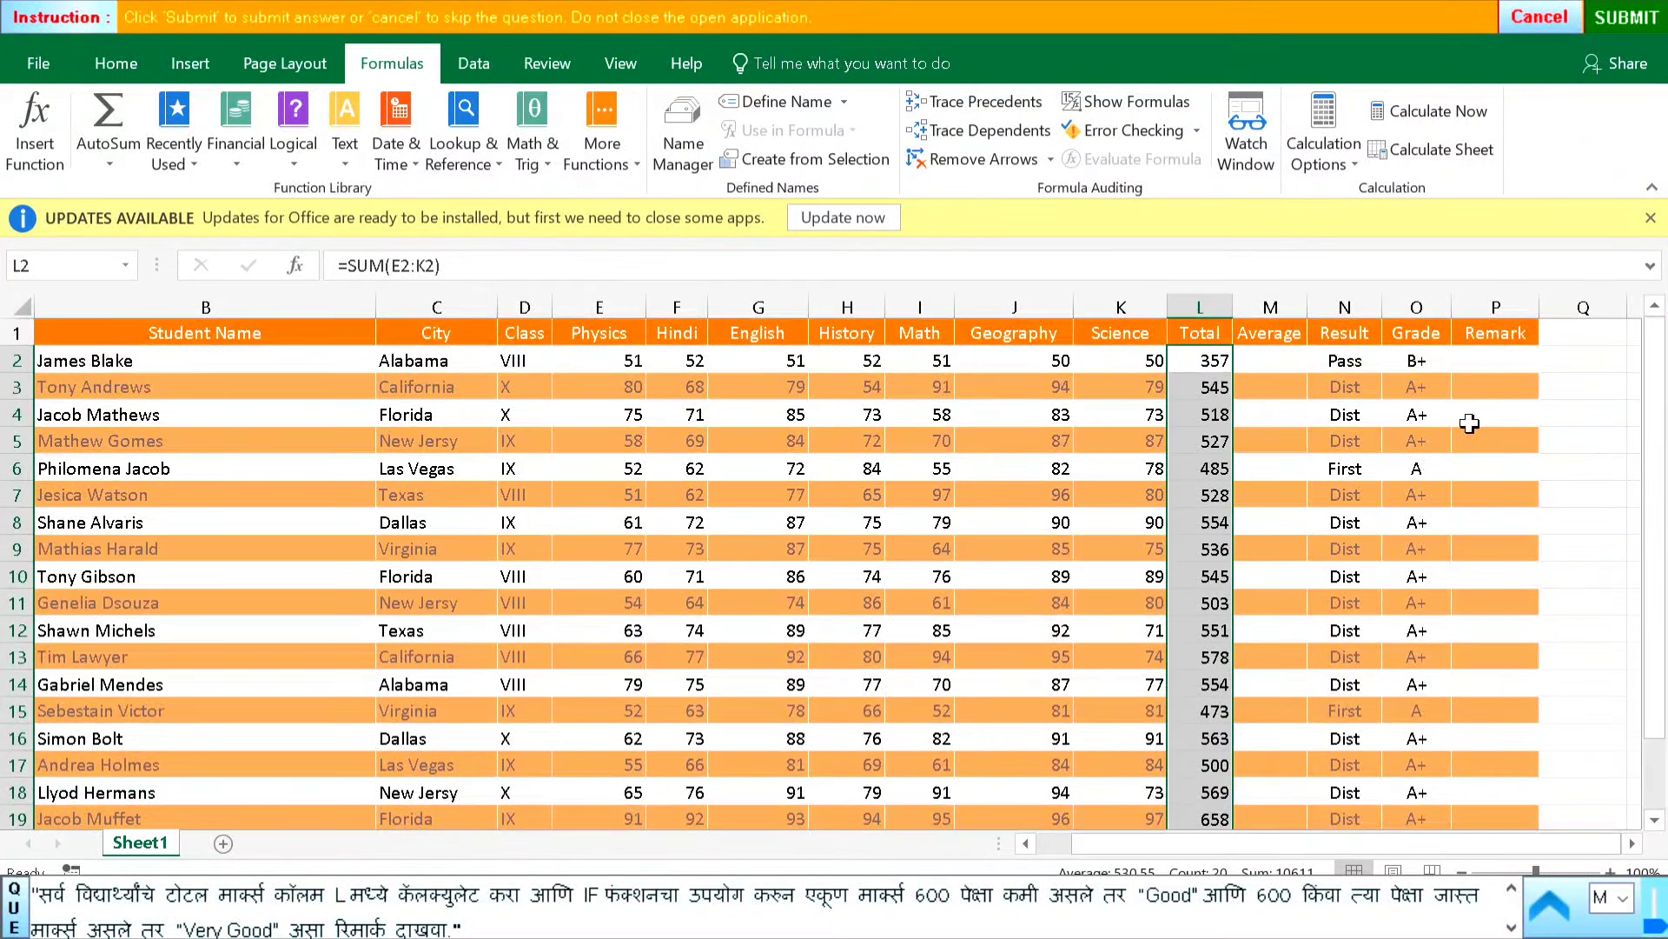
{"action": "left_click", "coordinate": [1493, 363]}
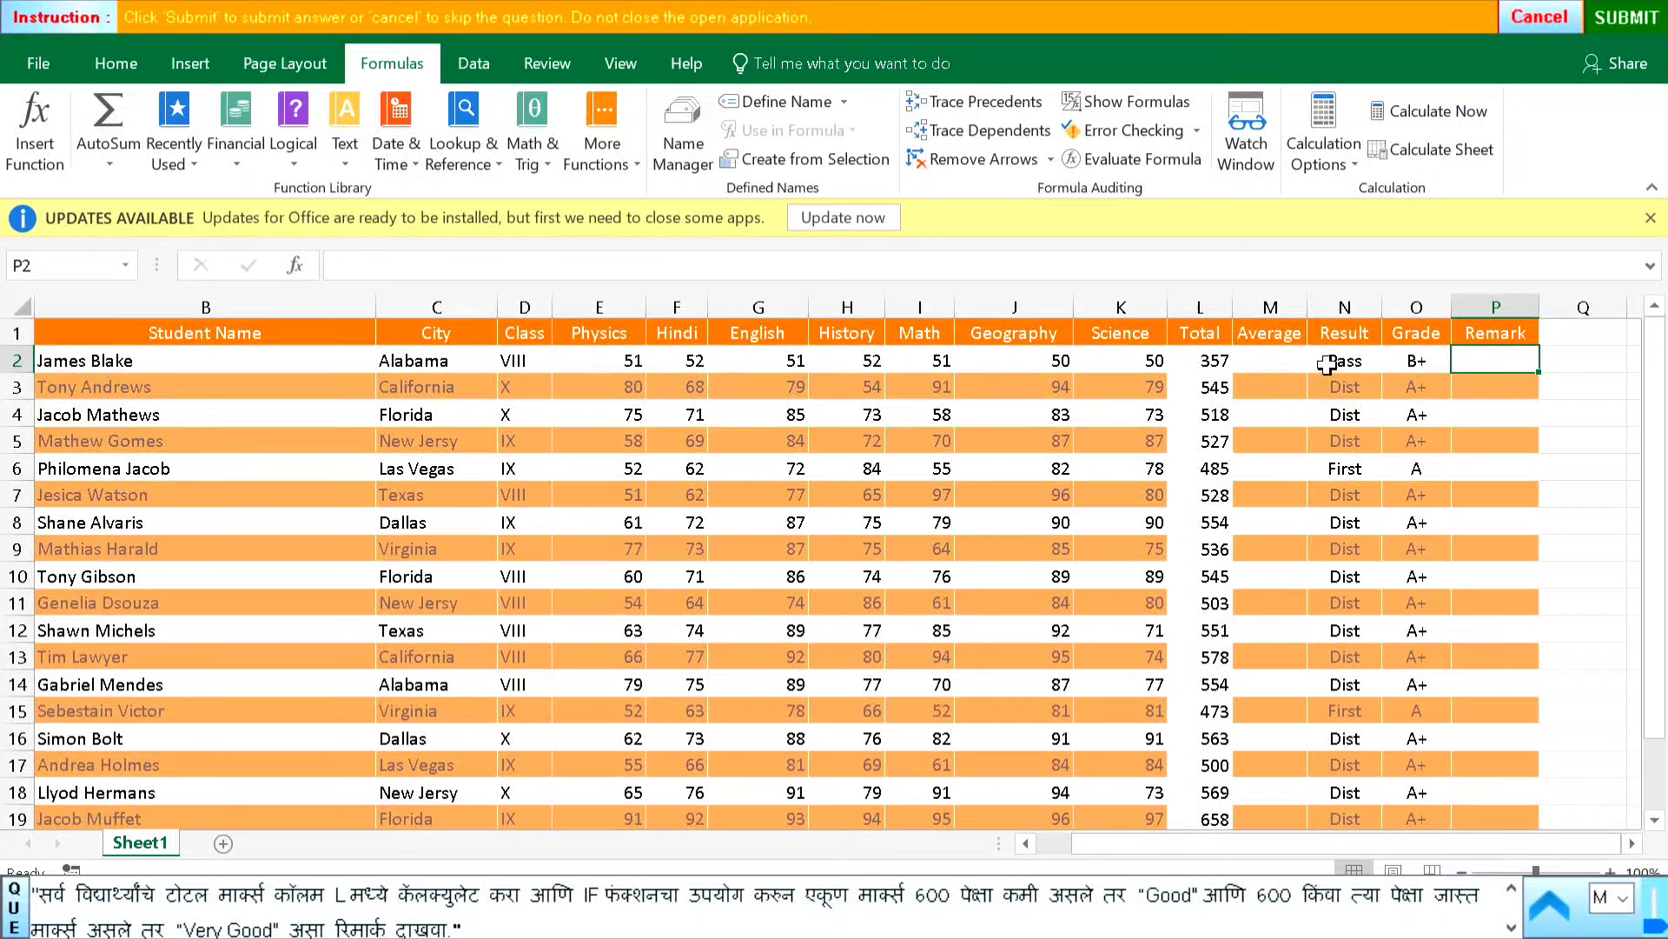
{"action": "type", "text": "="}
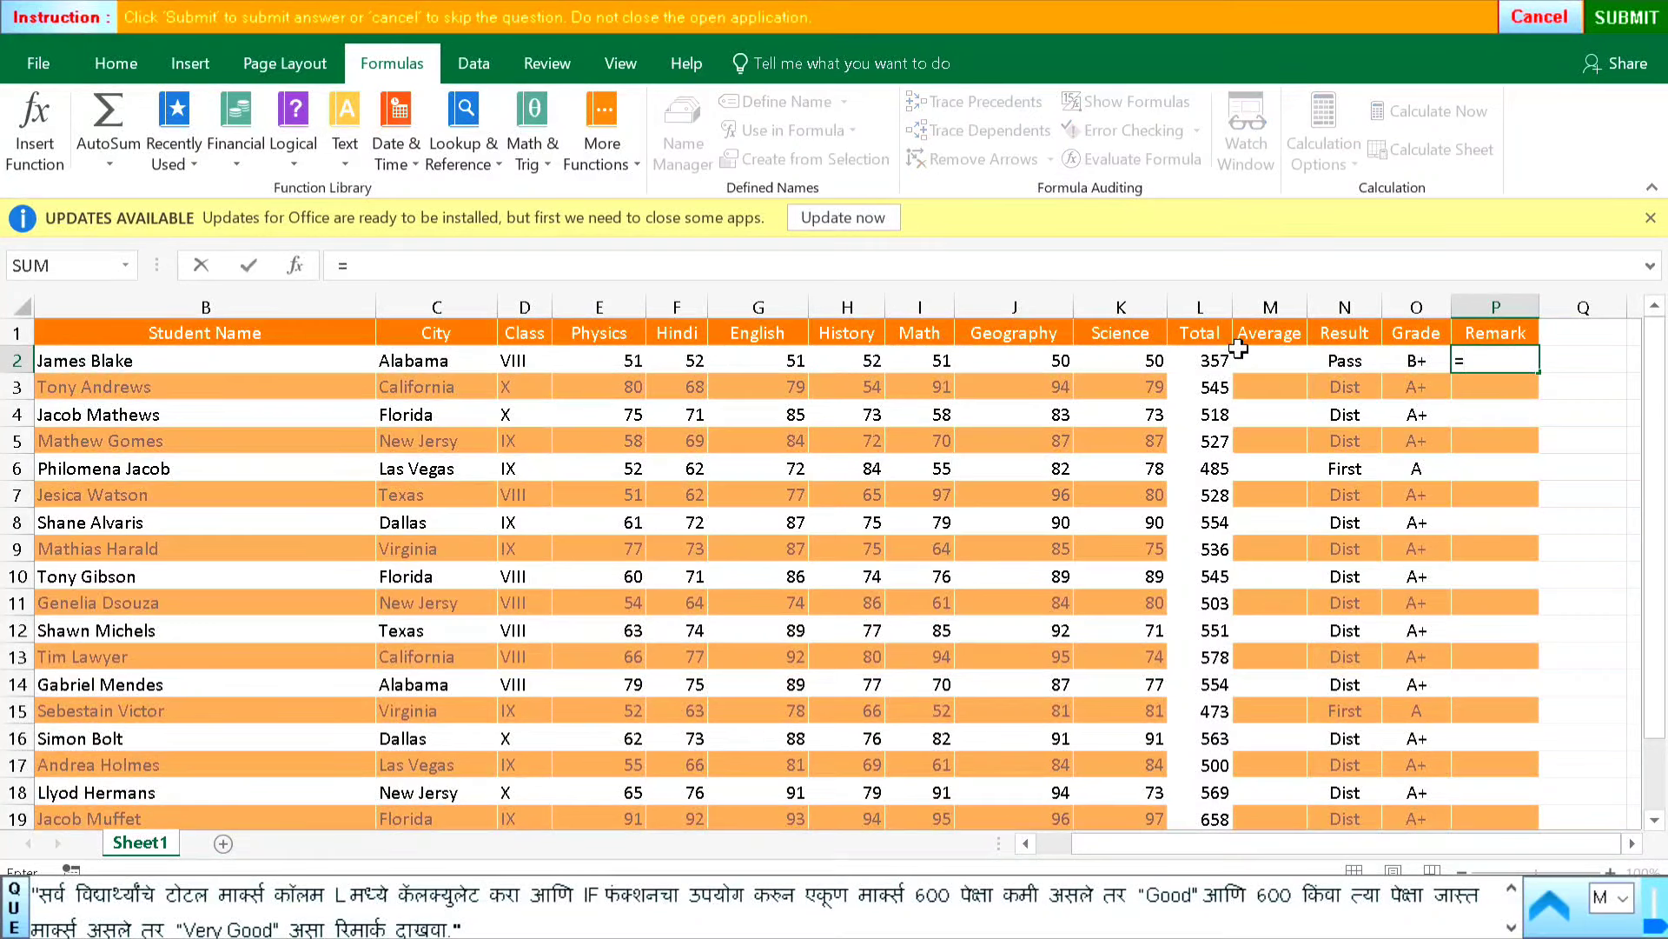
{"action": "type", "text": "if"}
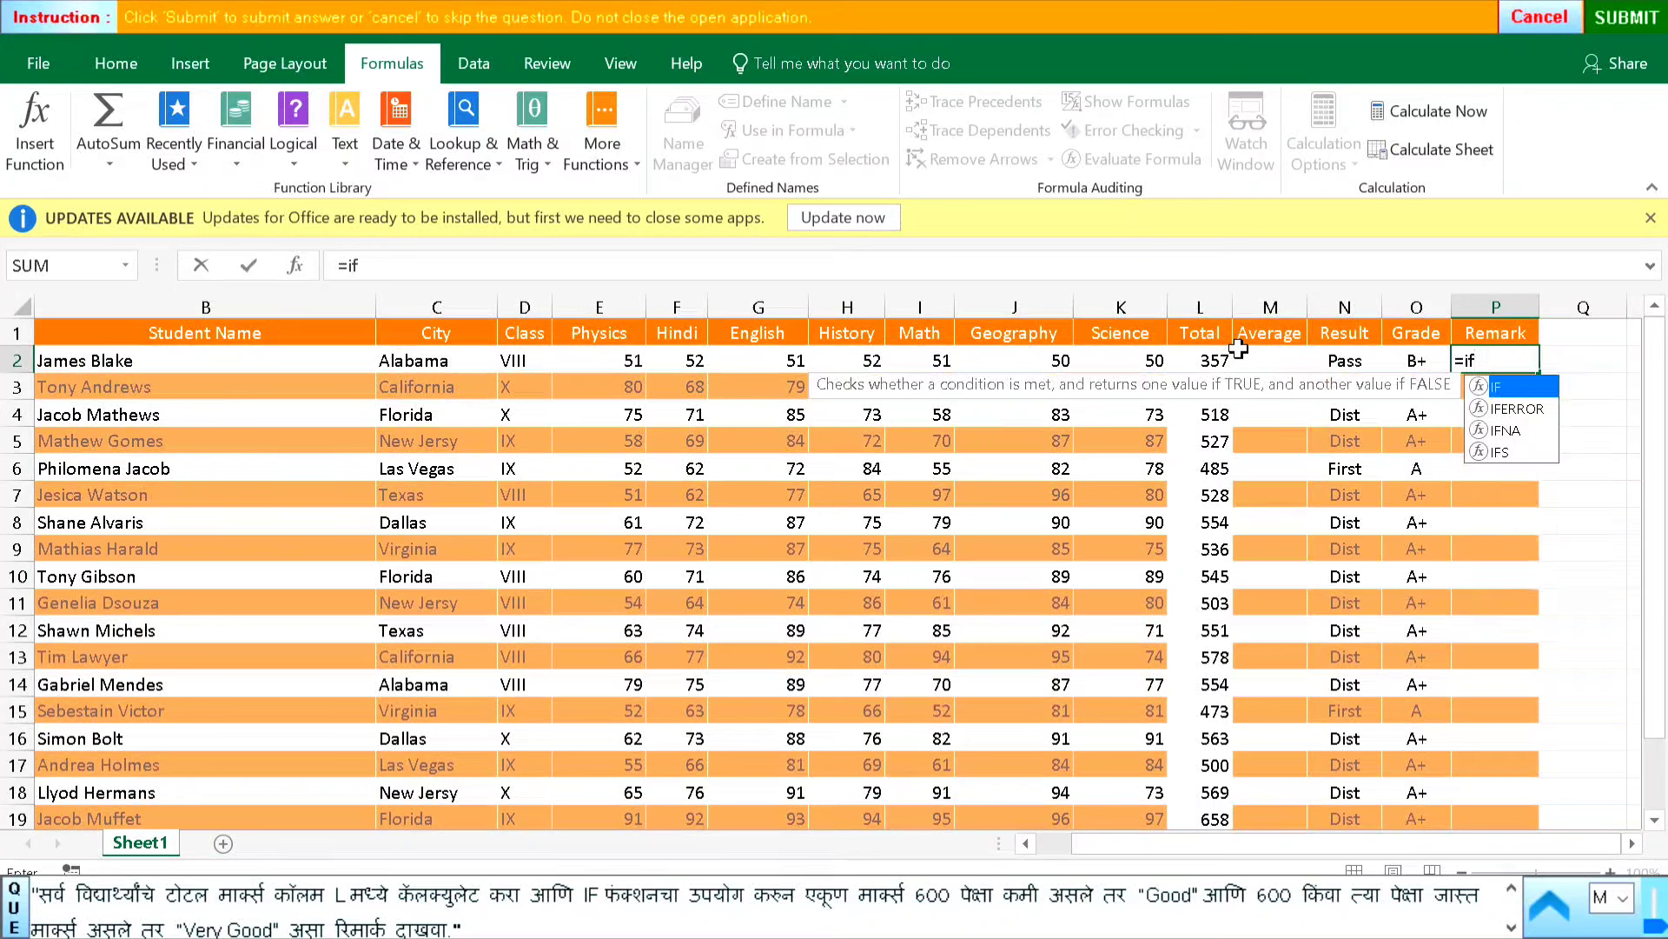
{"action": "type", "text": "("}
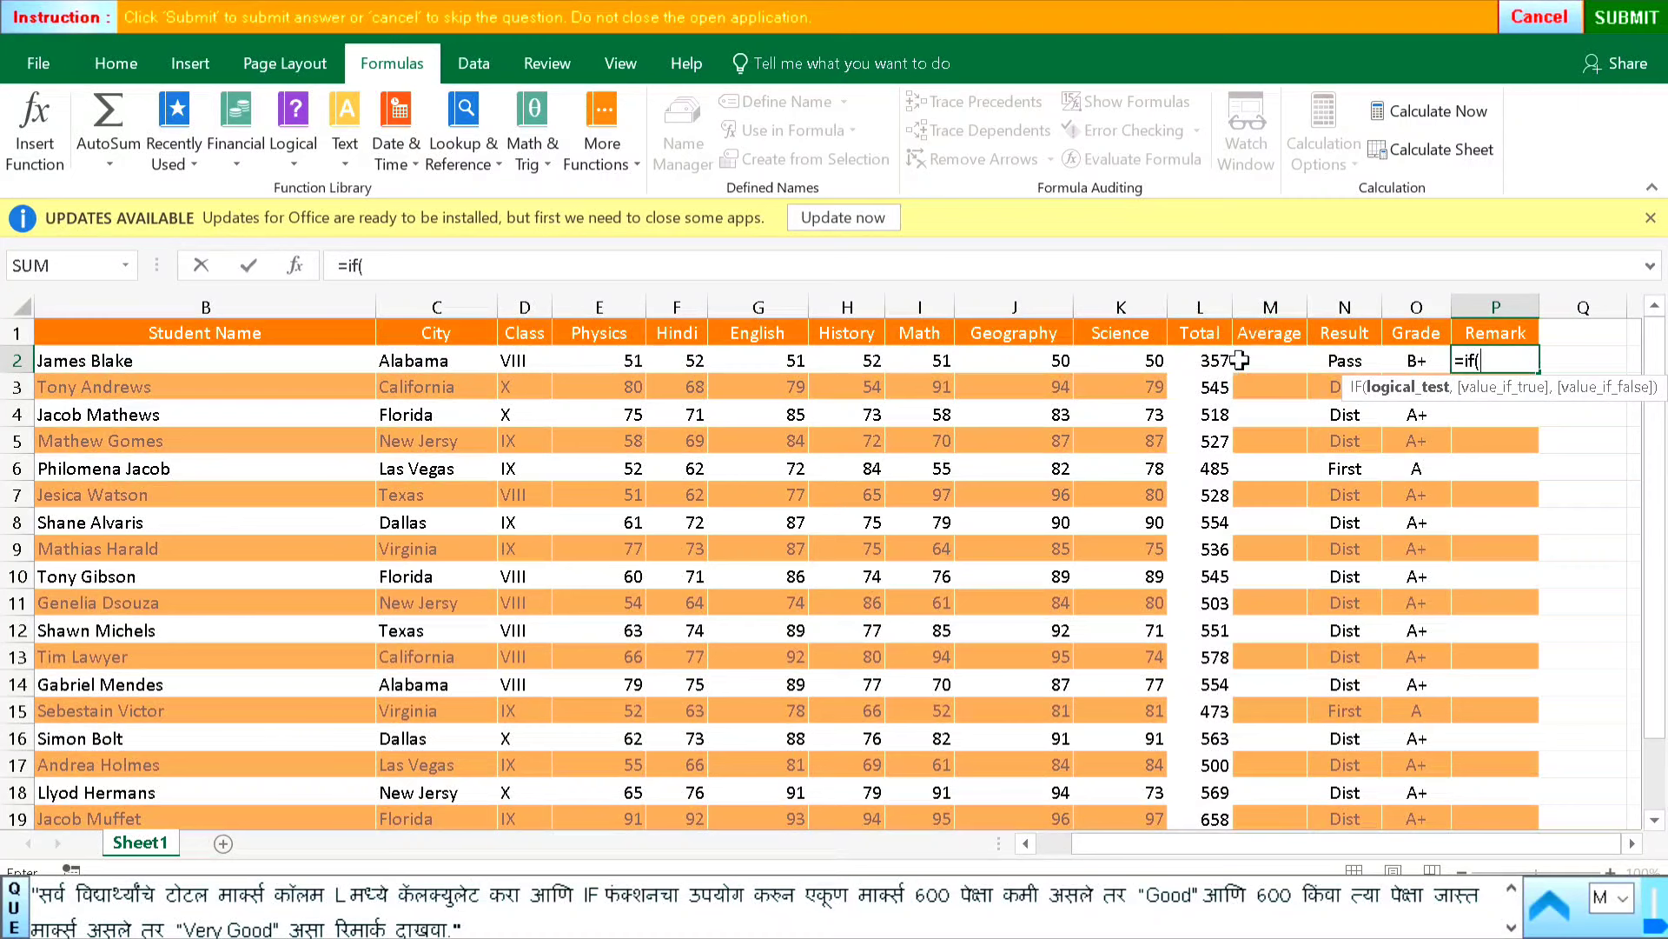
{"action": "left_click", "coordinate": [1209, 359]}
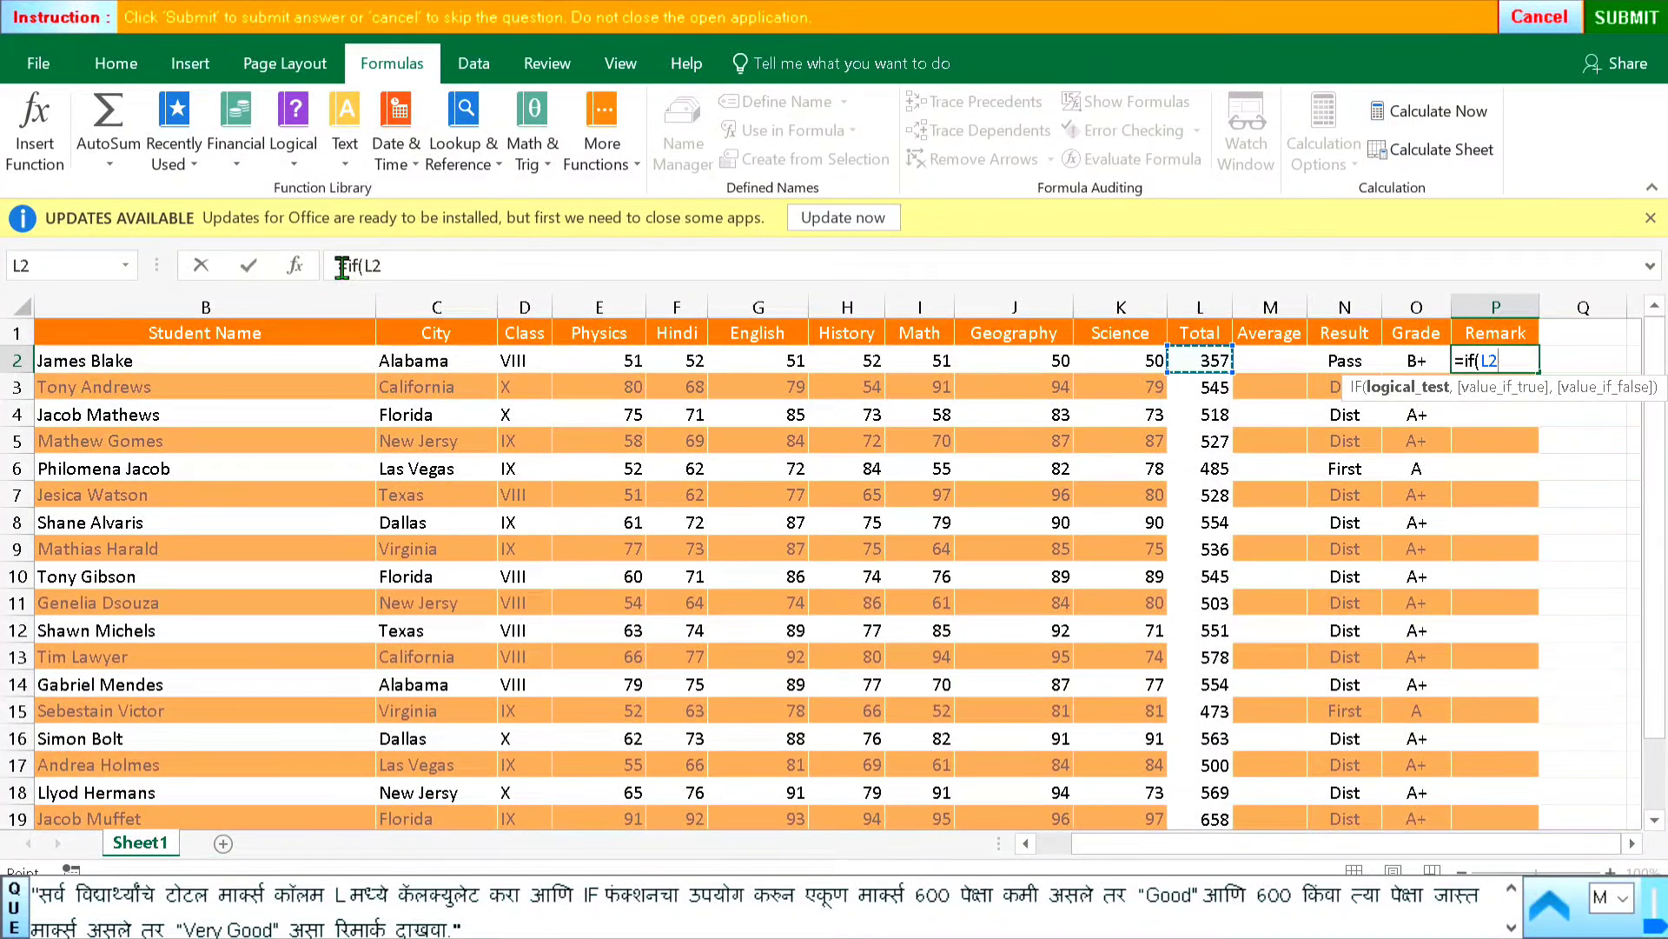
{"action": "type", "text": "<600,\"Good"}
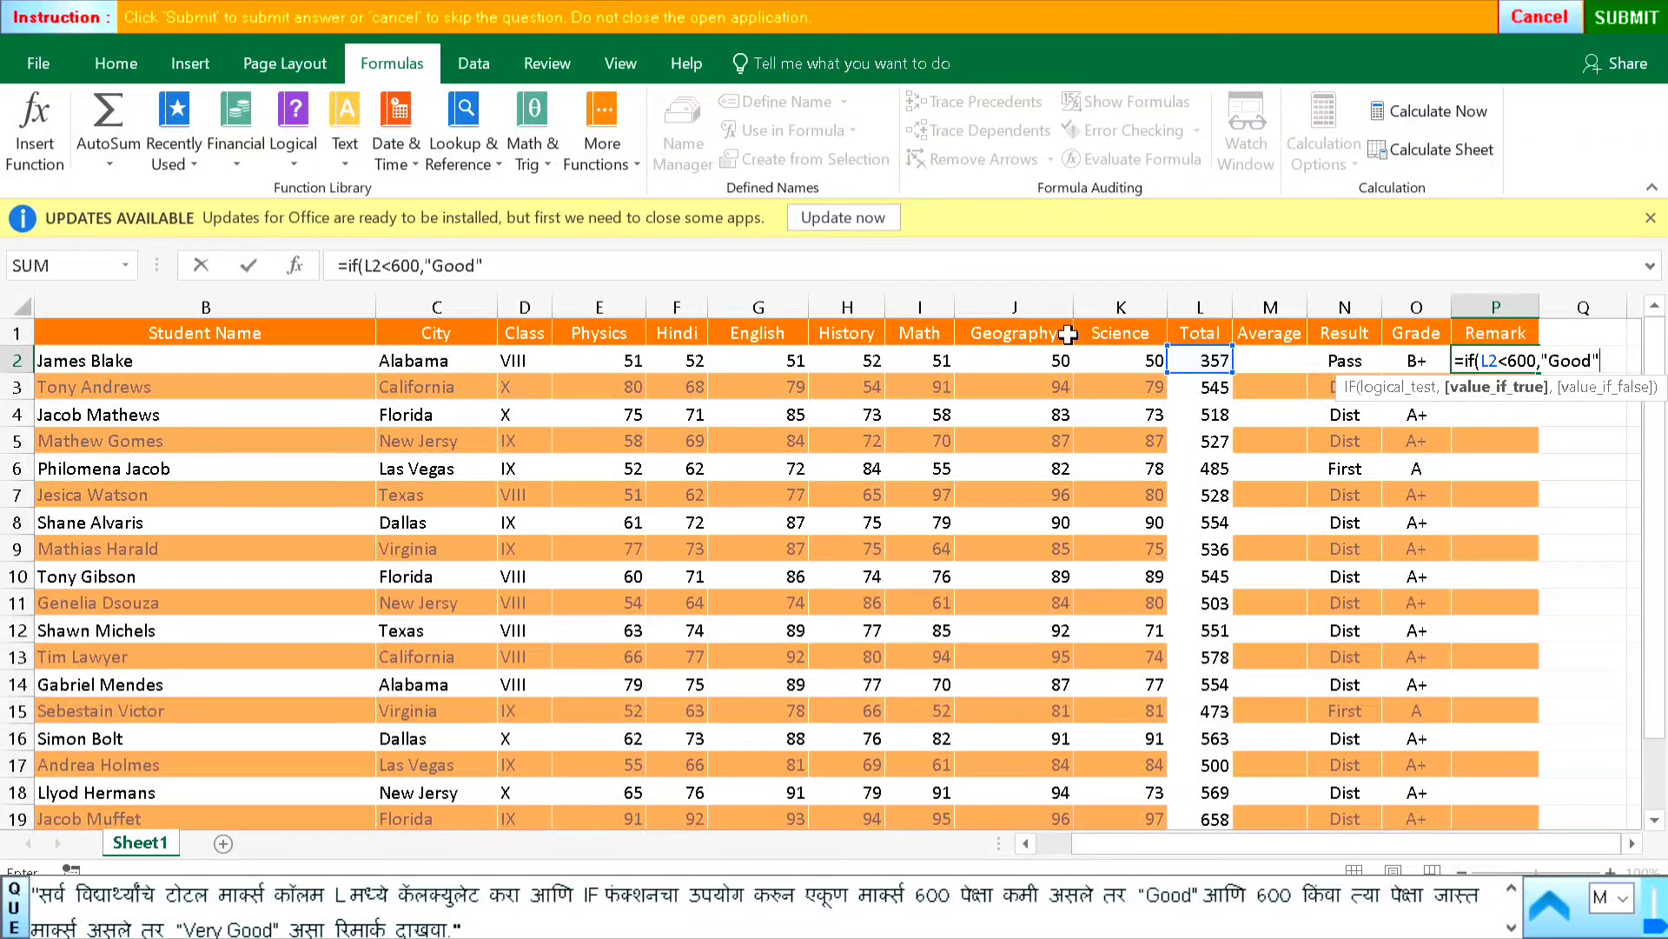
{"action": "type", "text": ","}
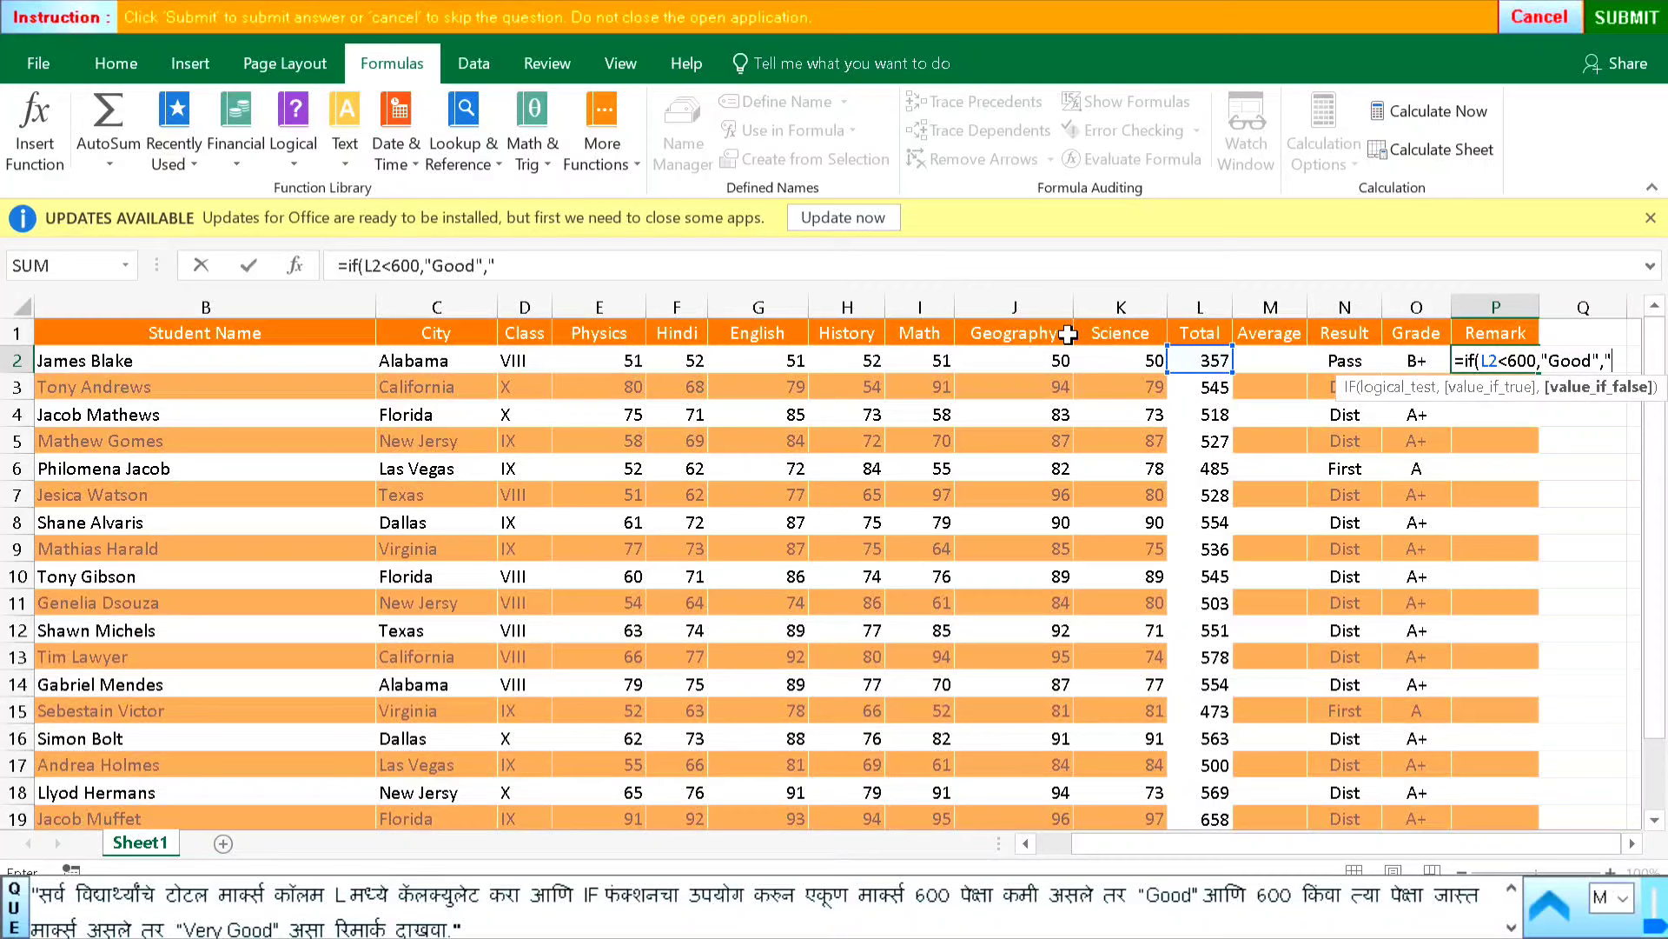
{"action": "type", "text": "\"Very"}
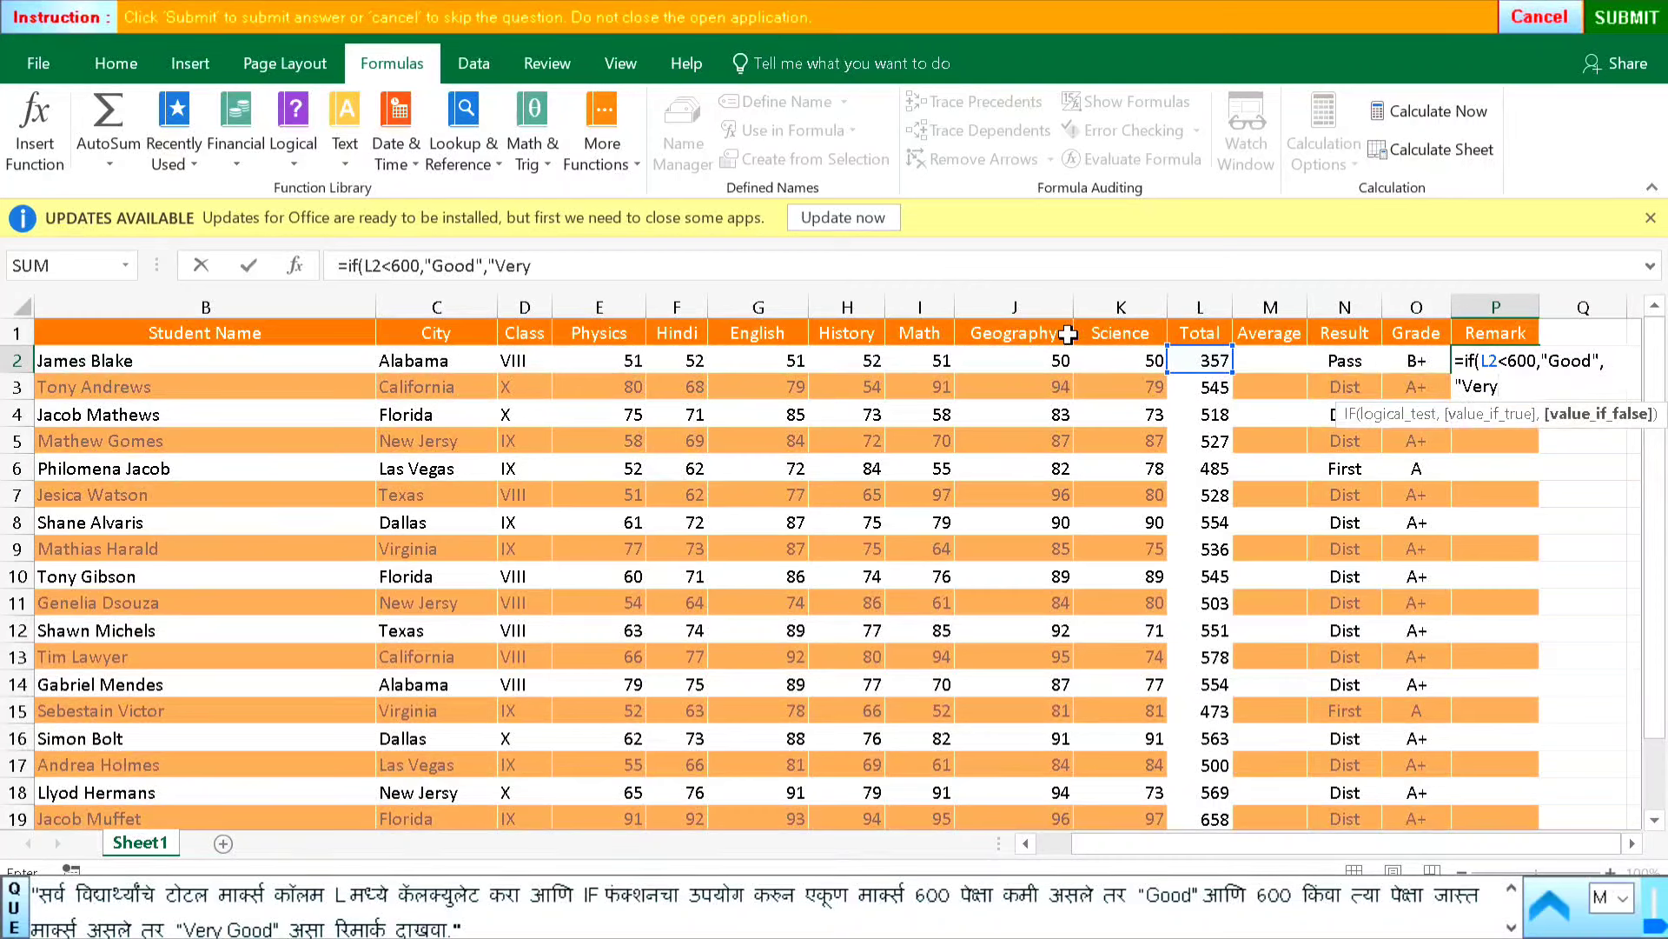
{"action": "type", "text": " Good\")"}
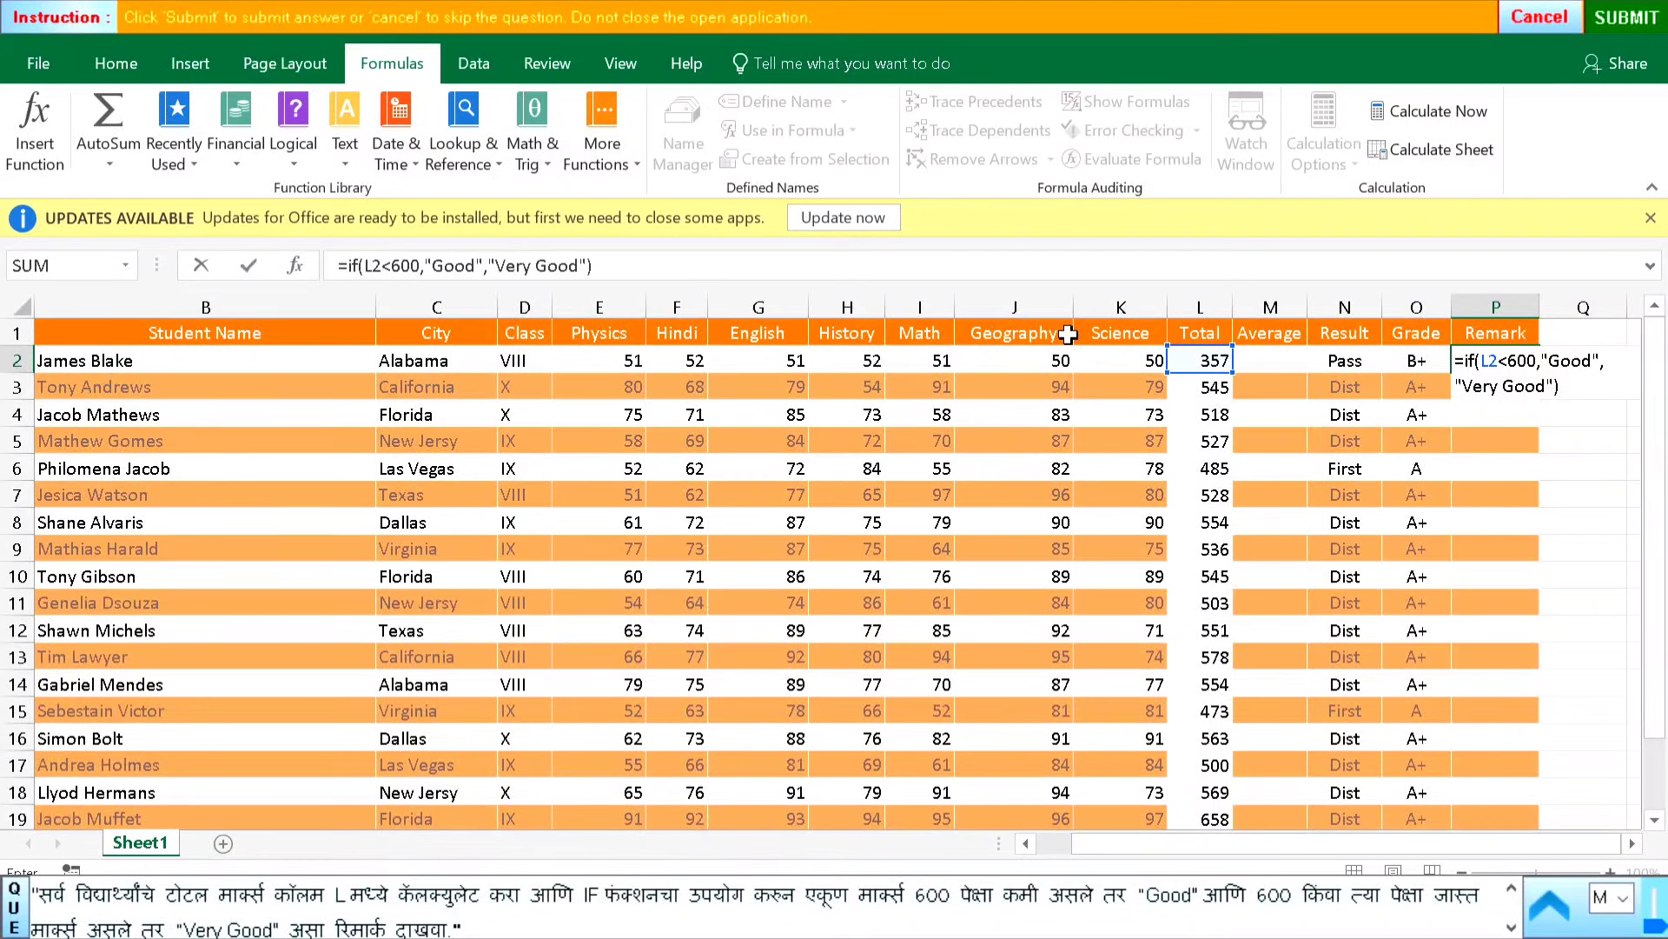
{"action": "key", "text": "Return"}
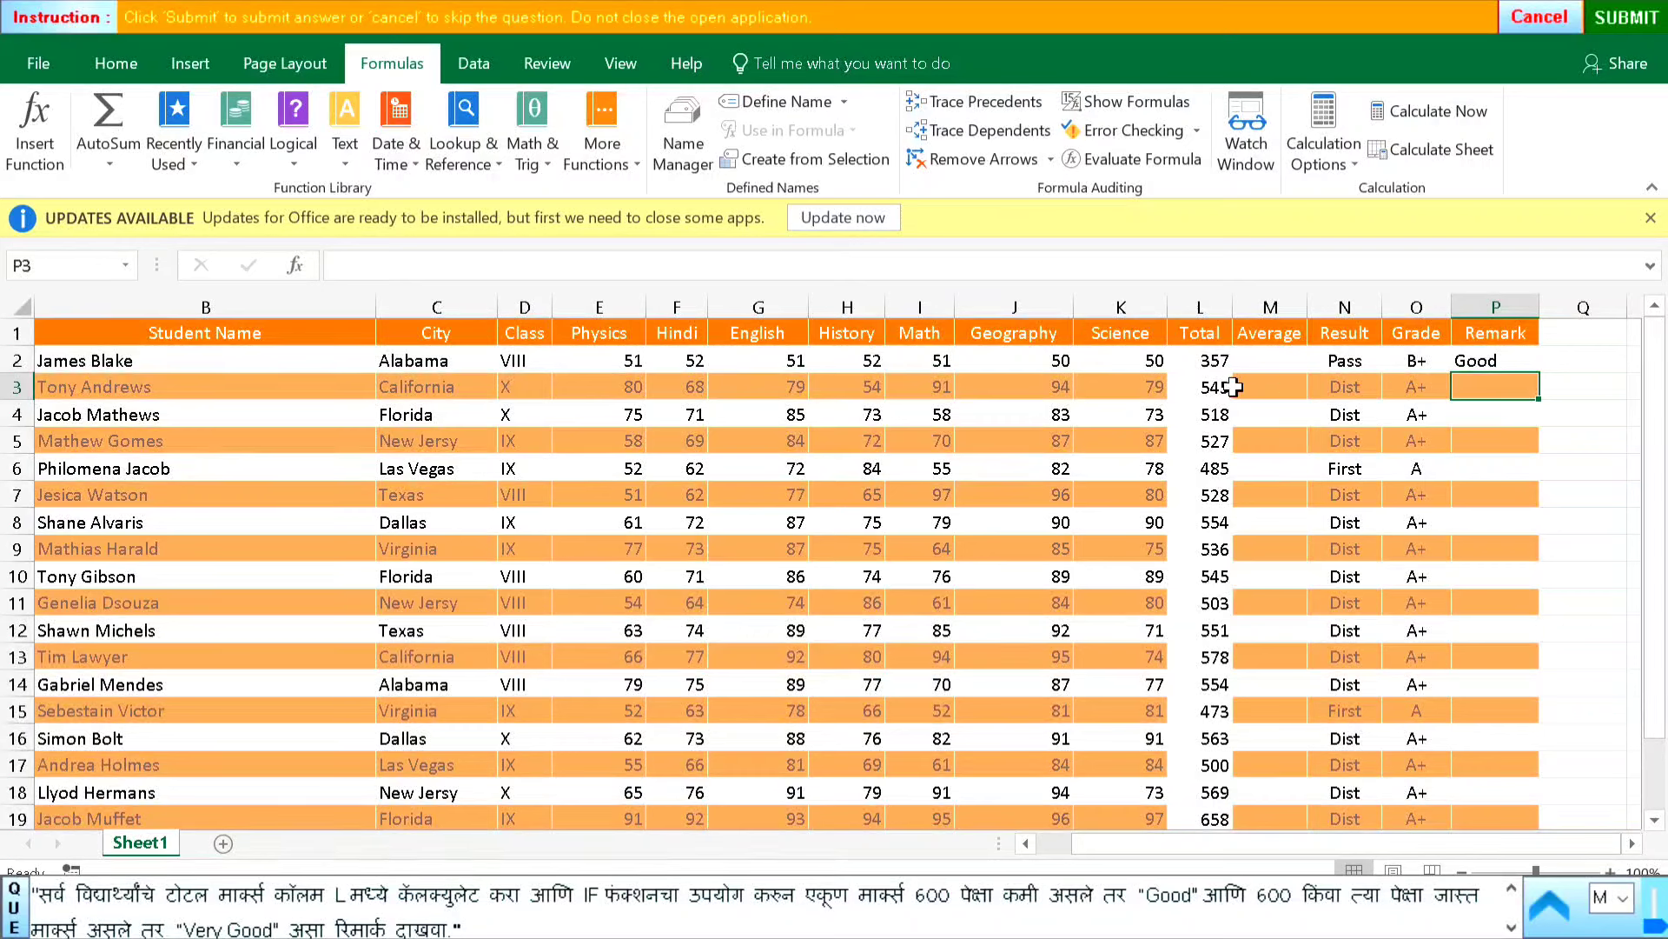
Step: Fill the remark formula from P2 down to P21 for all the students and submit the Question 3 answer
{"action": "left_click", "coordinate": [1495, 362]}
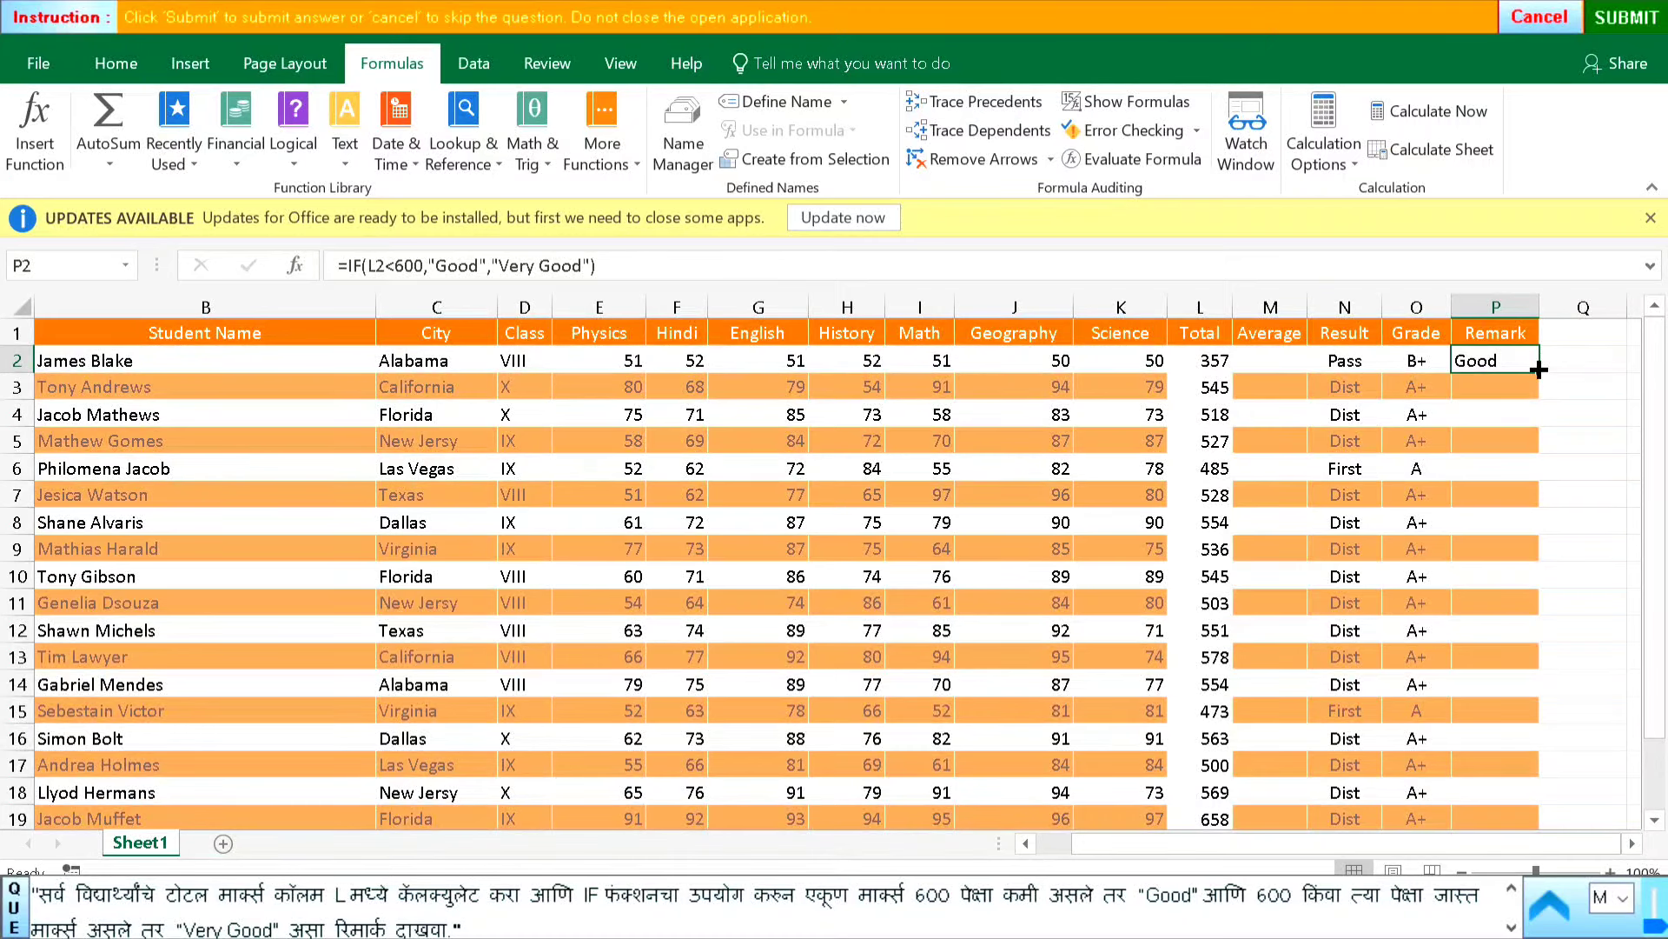
{"action": "left_click_drag", "start_coordinate": [1539, 371], "coordinate": [1490, 777]}
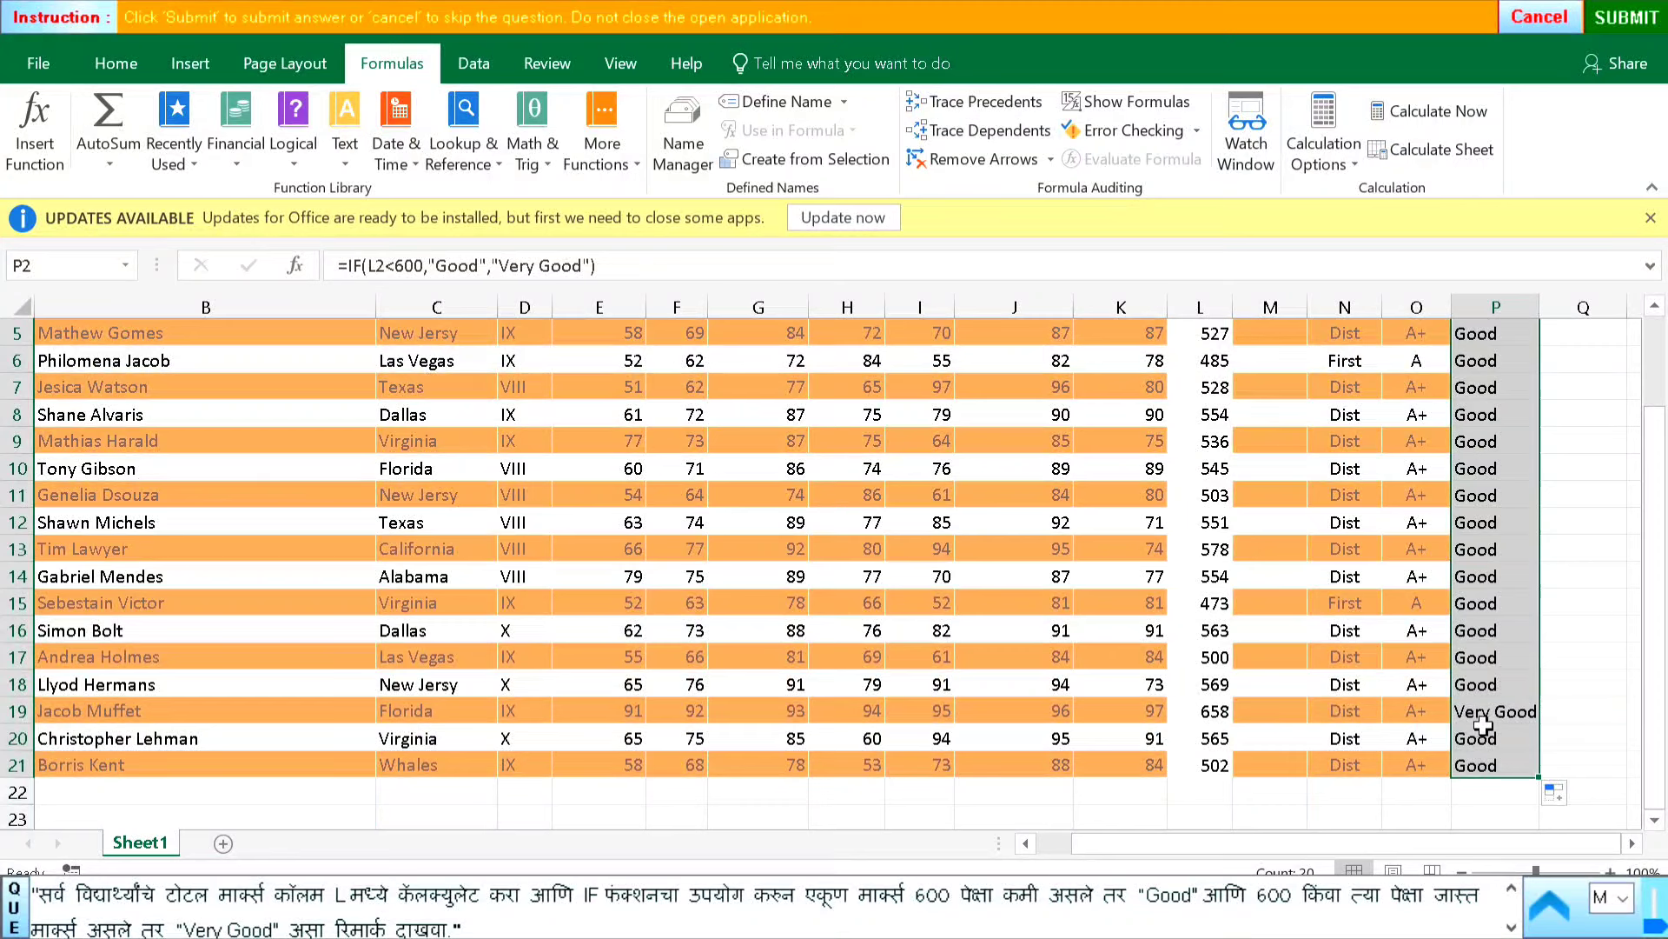
{"action": "scroll", "coordinate": [1491, 661], "scroll_direction": "up", "scroll_amount": 2}
{"action": "left_click", "coordinate": [1571, 551]}
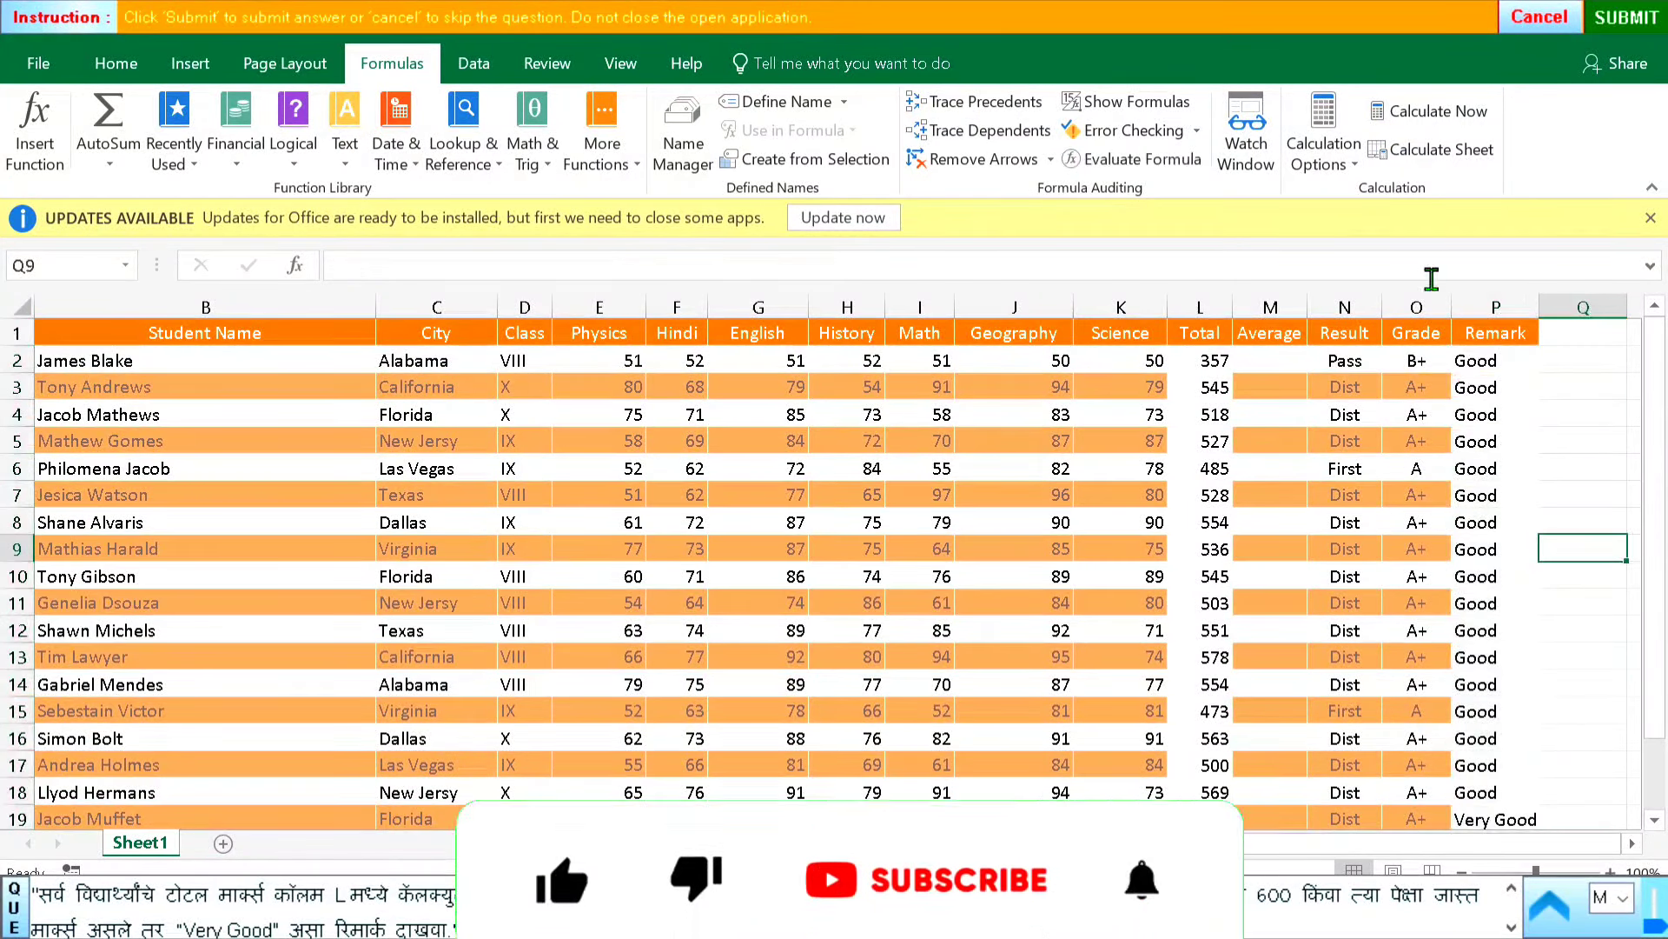
{"action": "left_click", "coordinate": [1658, 19]}
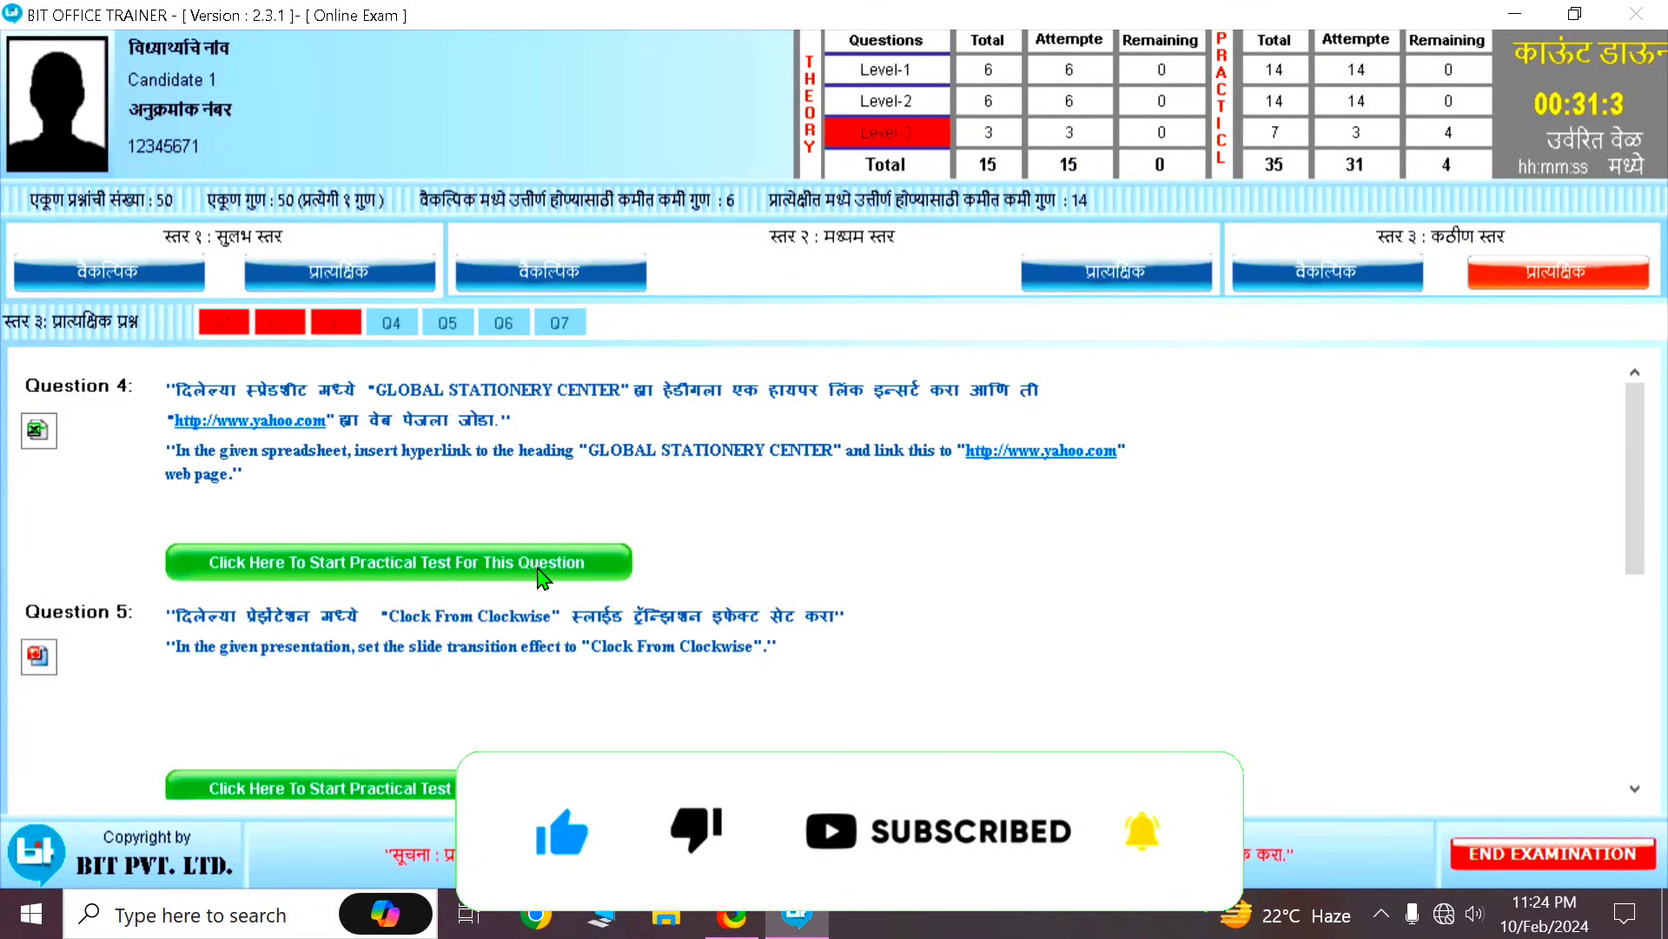
{"action": "left_click", "coordinate": [540, 573]}
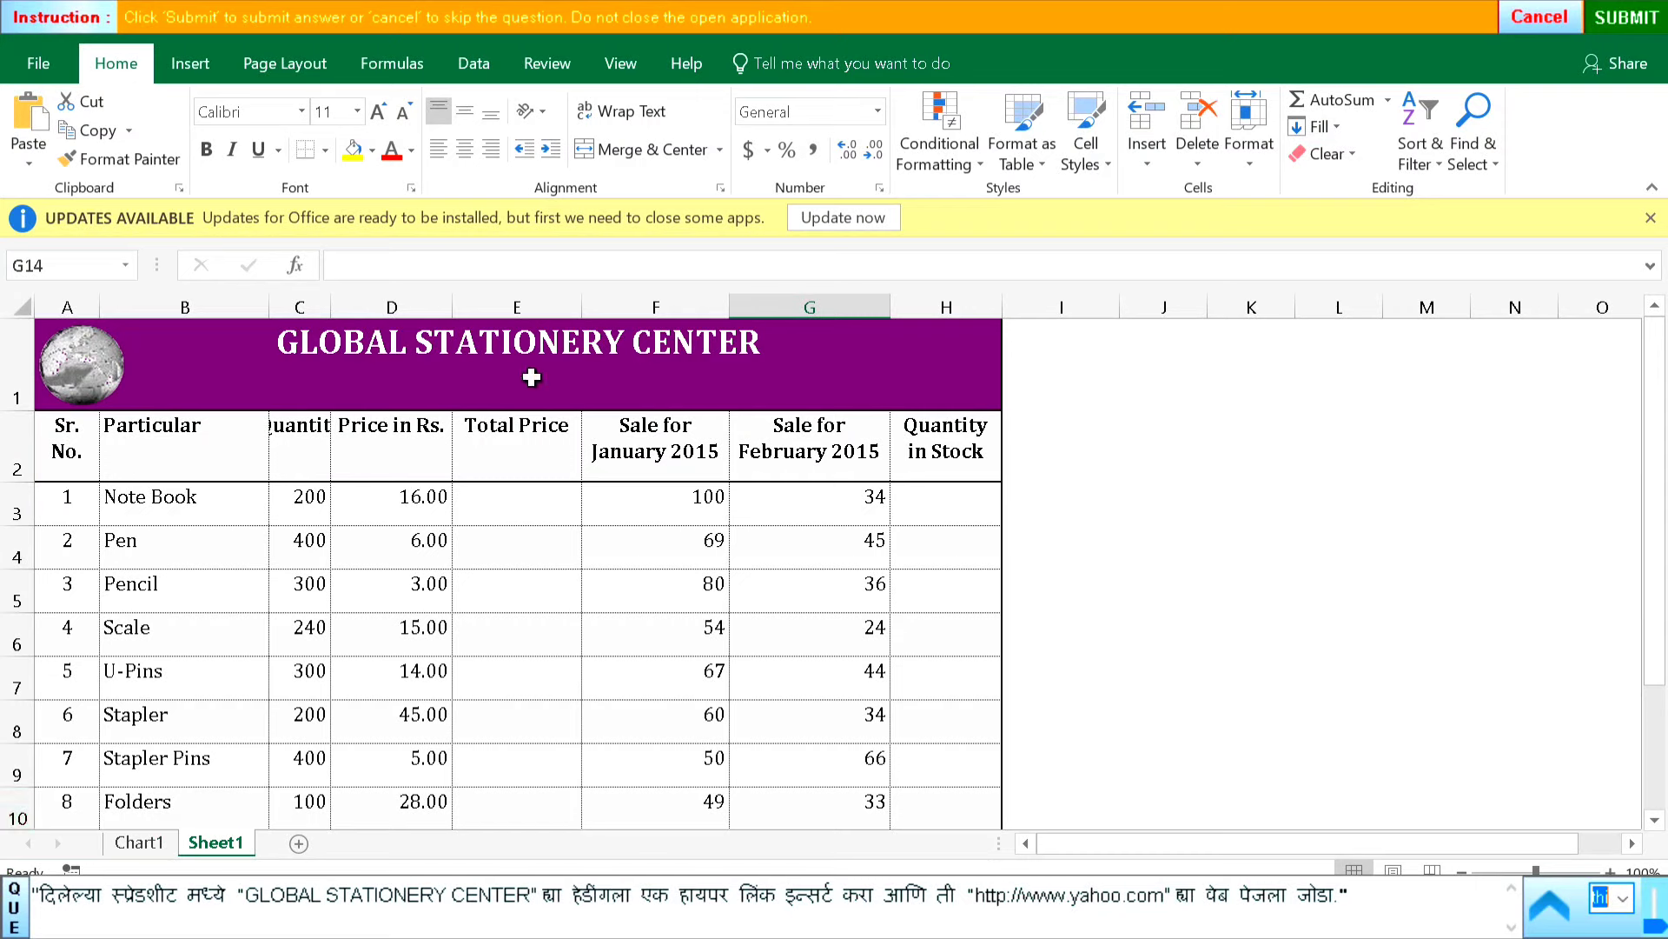
{"action": "left_click", "coordinate": [477, 347]}
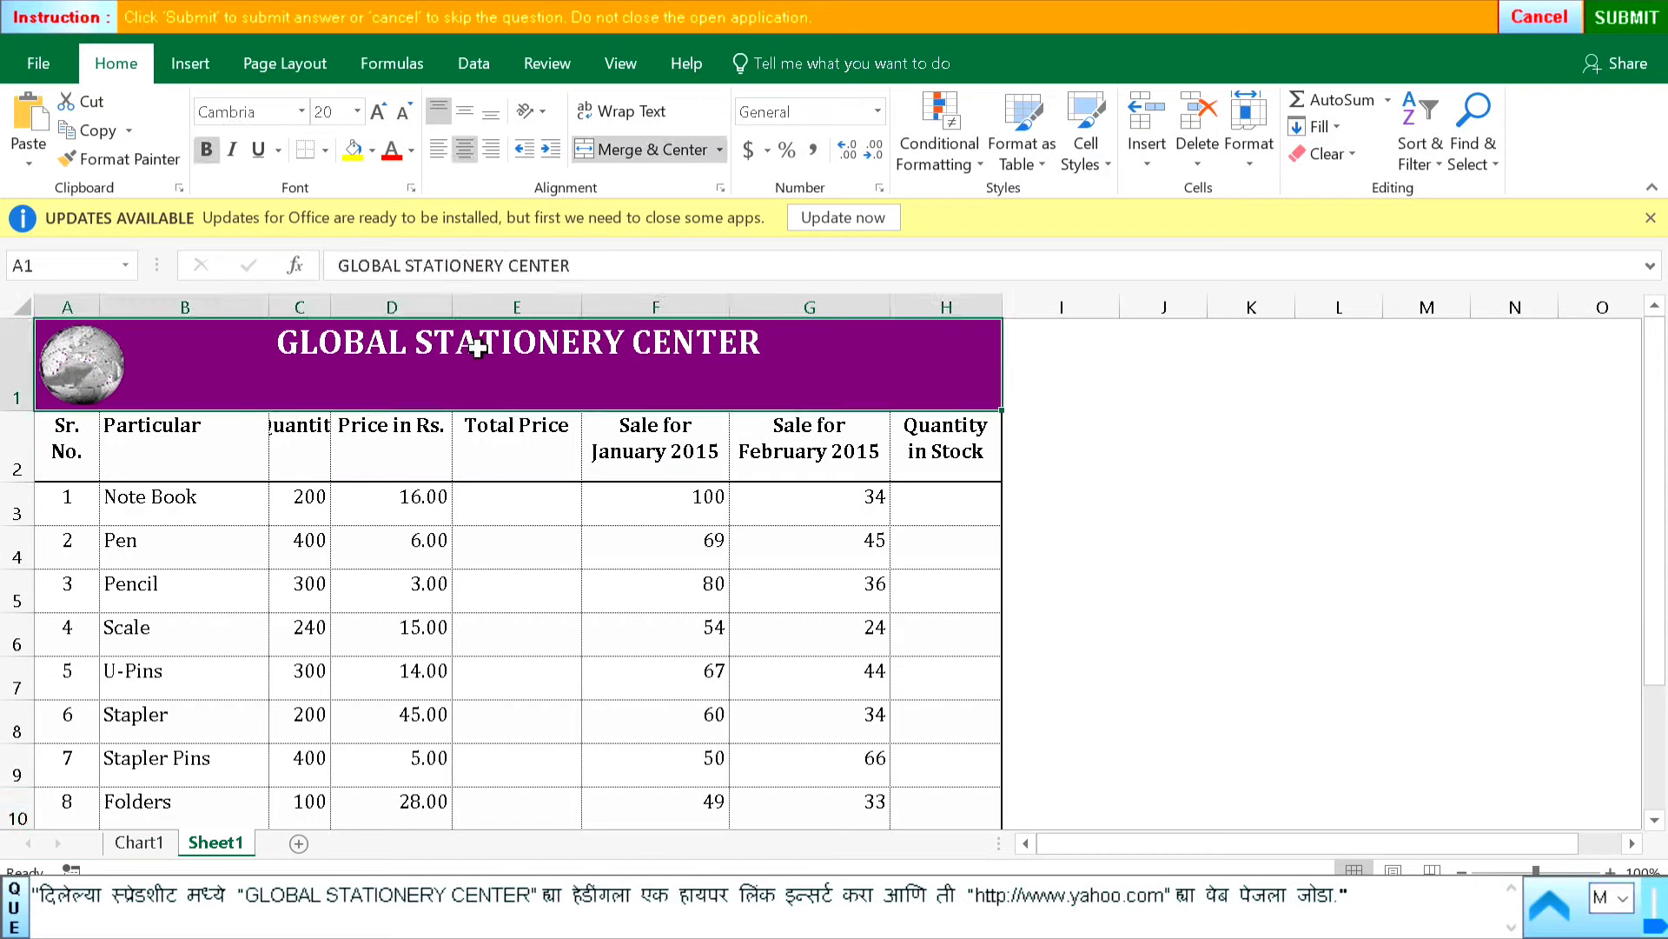
{"action": "left_click", "coordinate": [185, 68]}
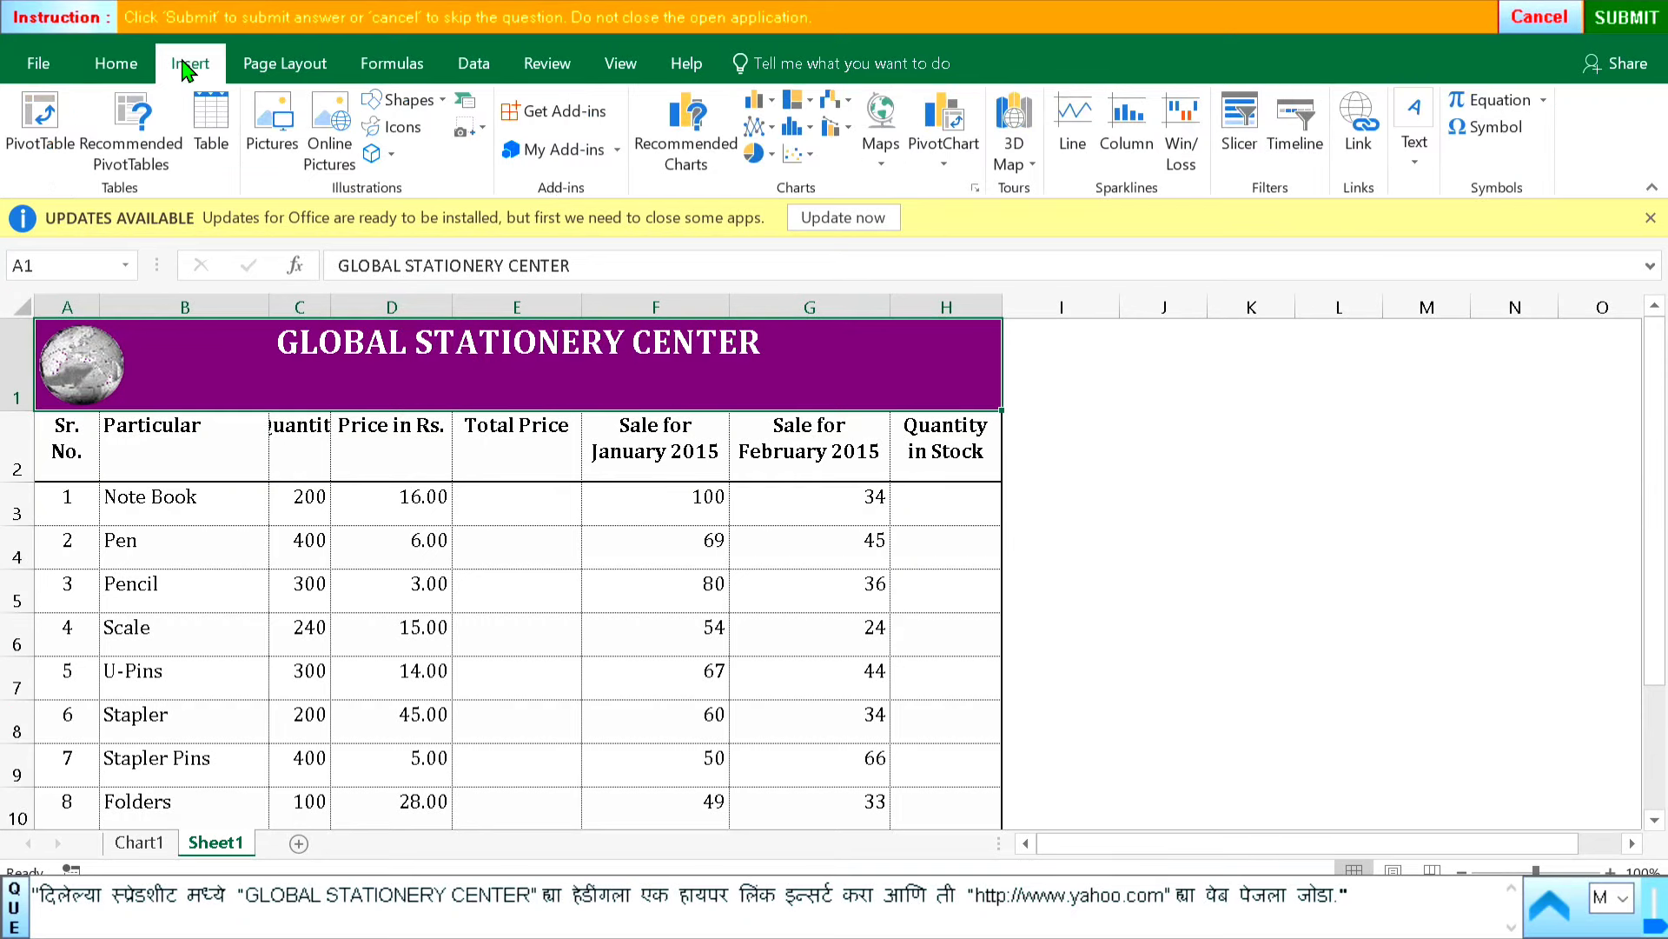
{"action": "left_click", "coordinate": [1351, 150]}
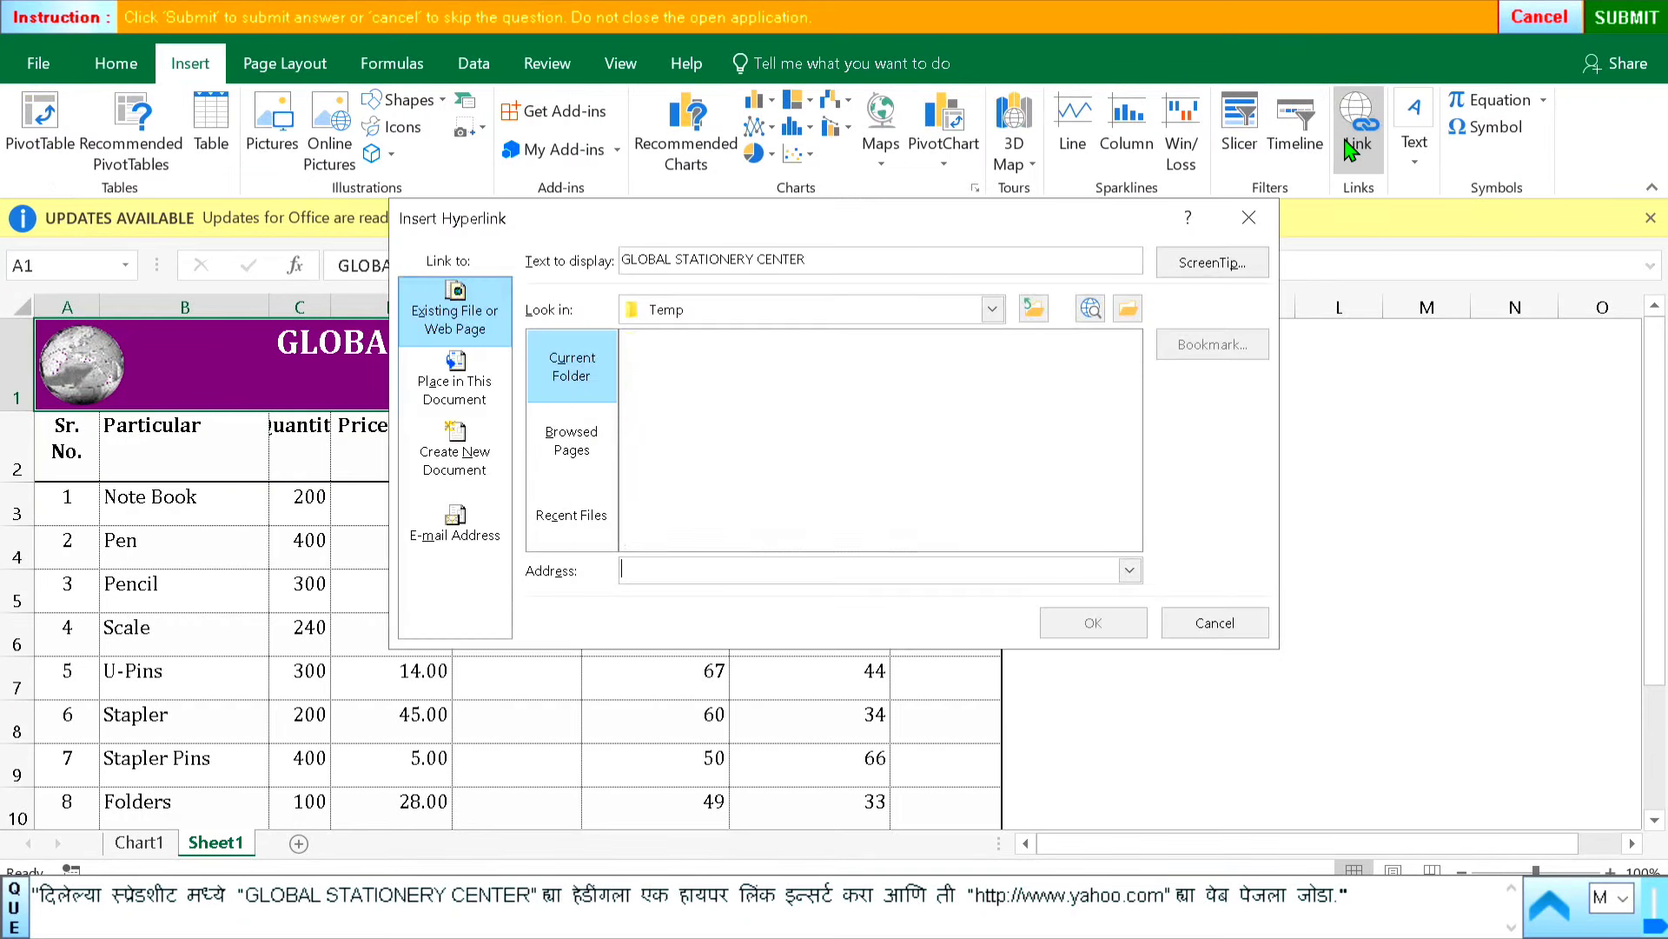
{"action": "left_click", "coordinate": [624, 571]}
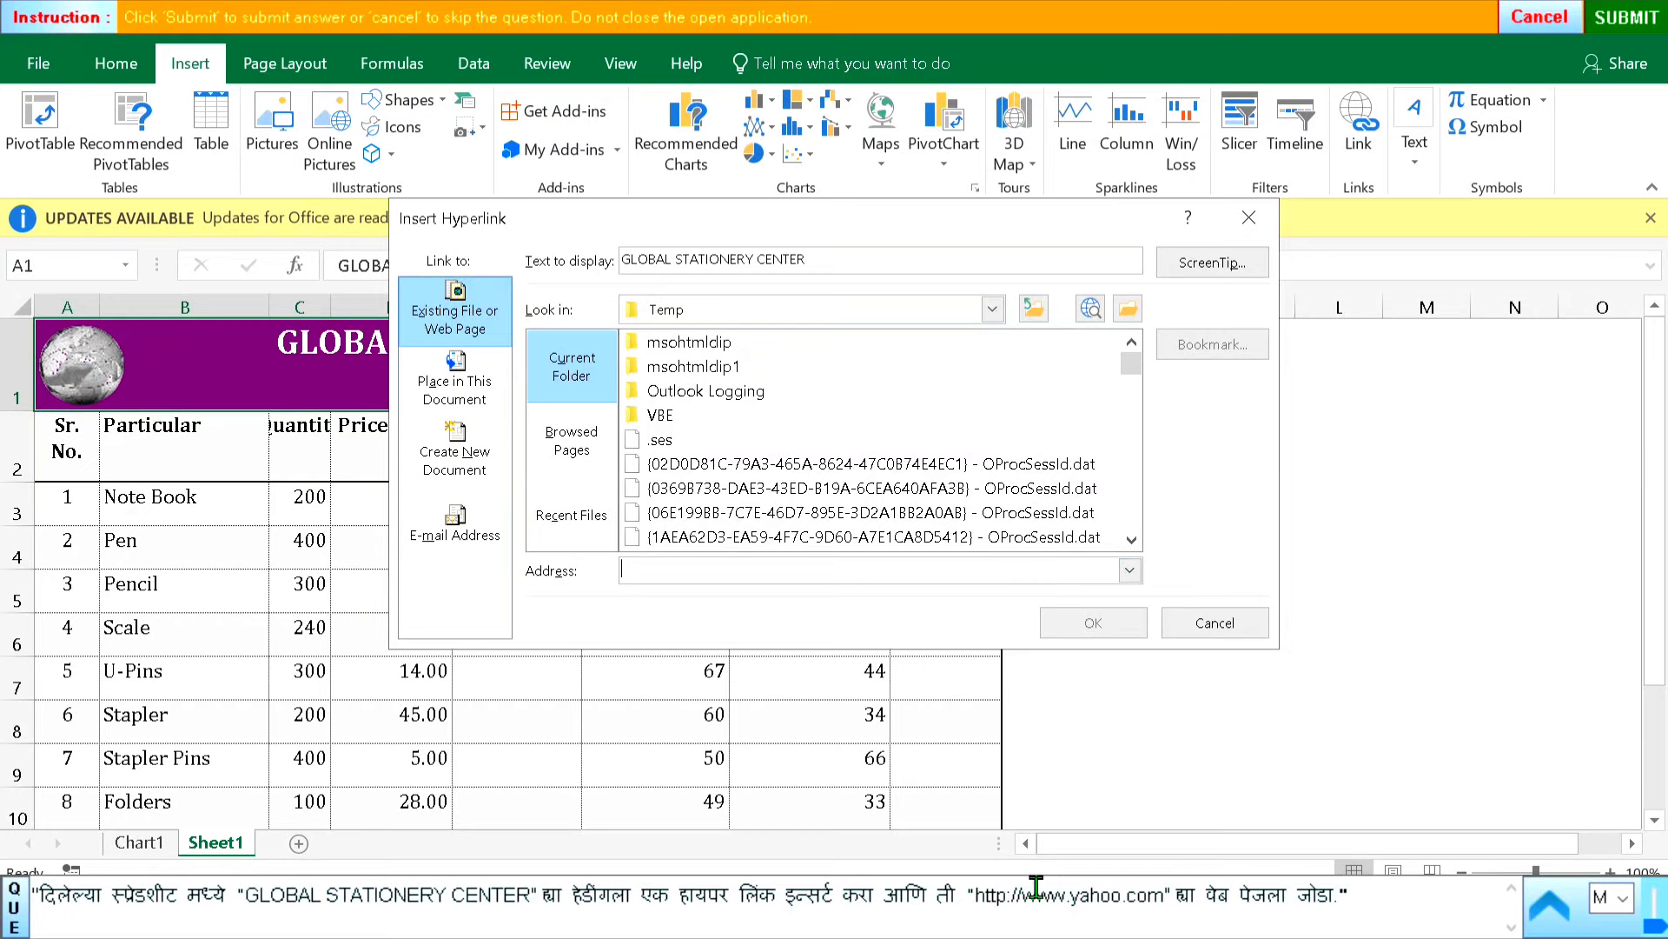
{"action": "left_click_drag", "start_coordinate": [975, 895], "coordinate": [1149, 898]}
{"action": "key", "text": "ctrl+c"}
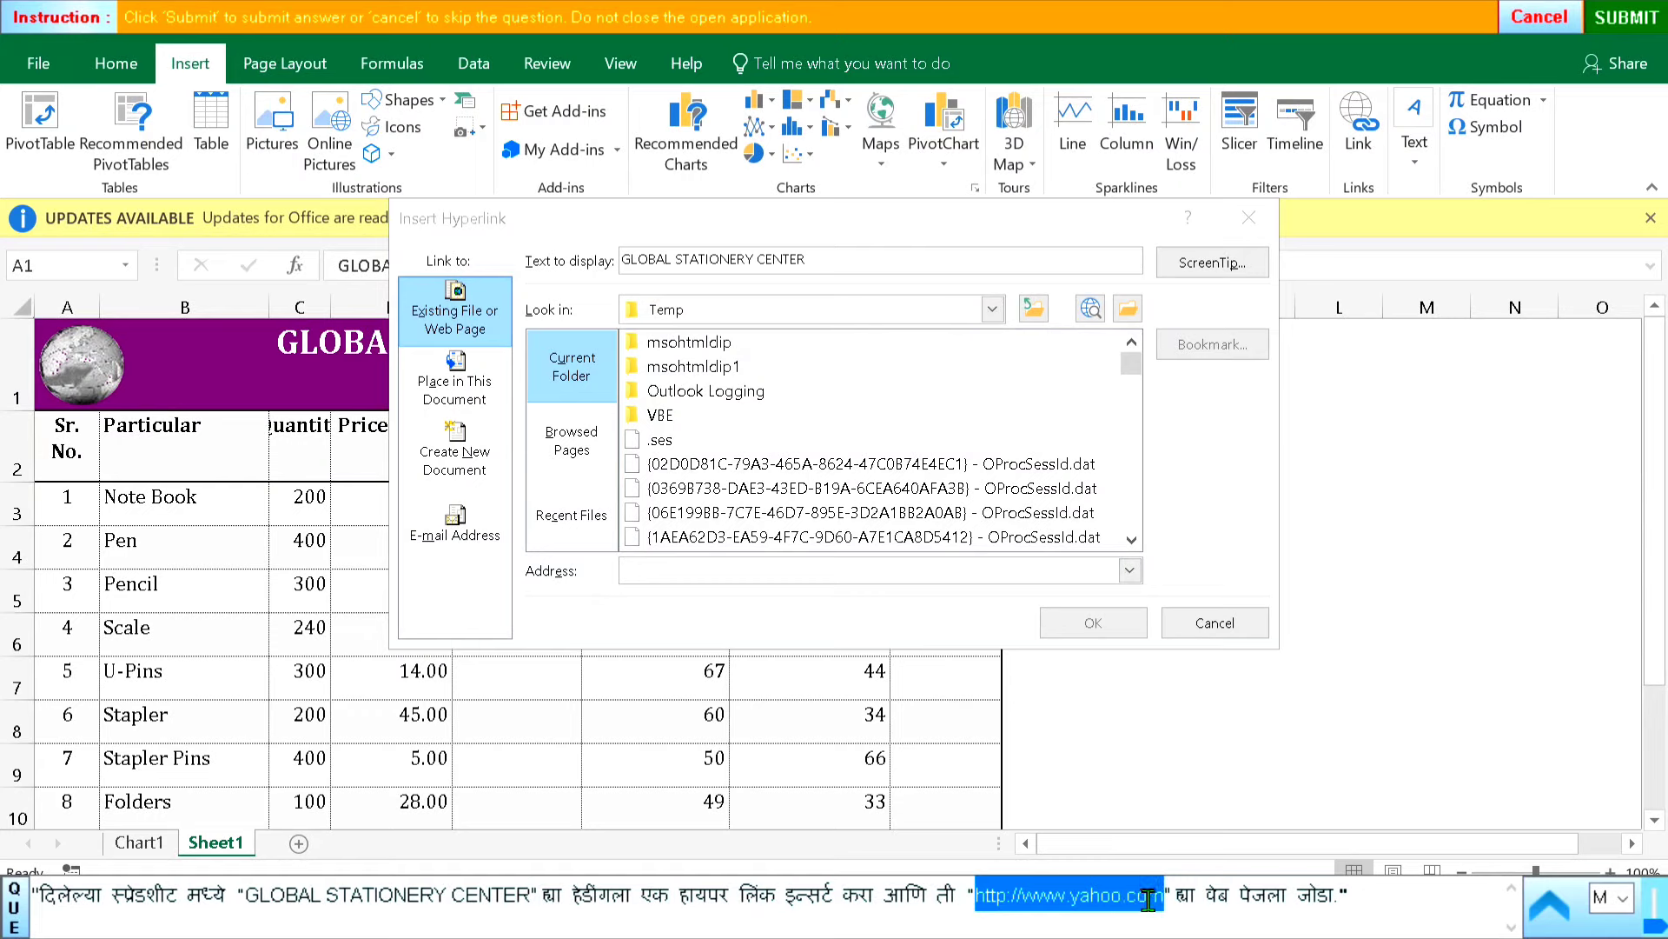
{"action": "left_click", "coordinate": [666, 570]}
{"action": "key", "text": "ctrl+v"}
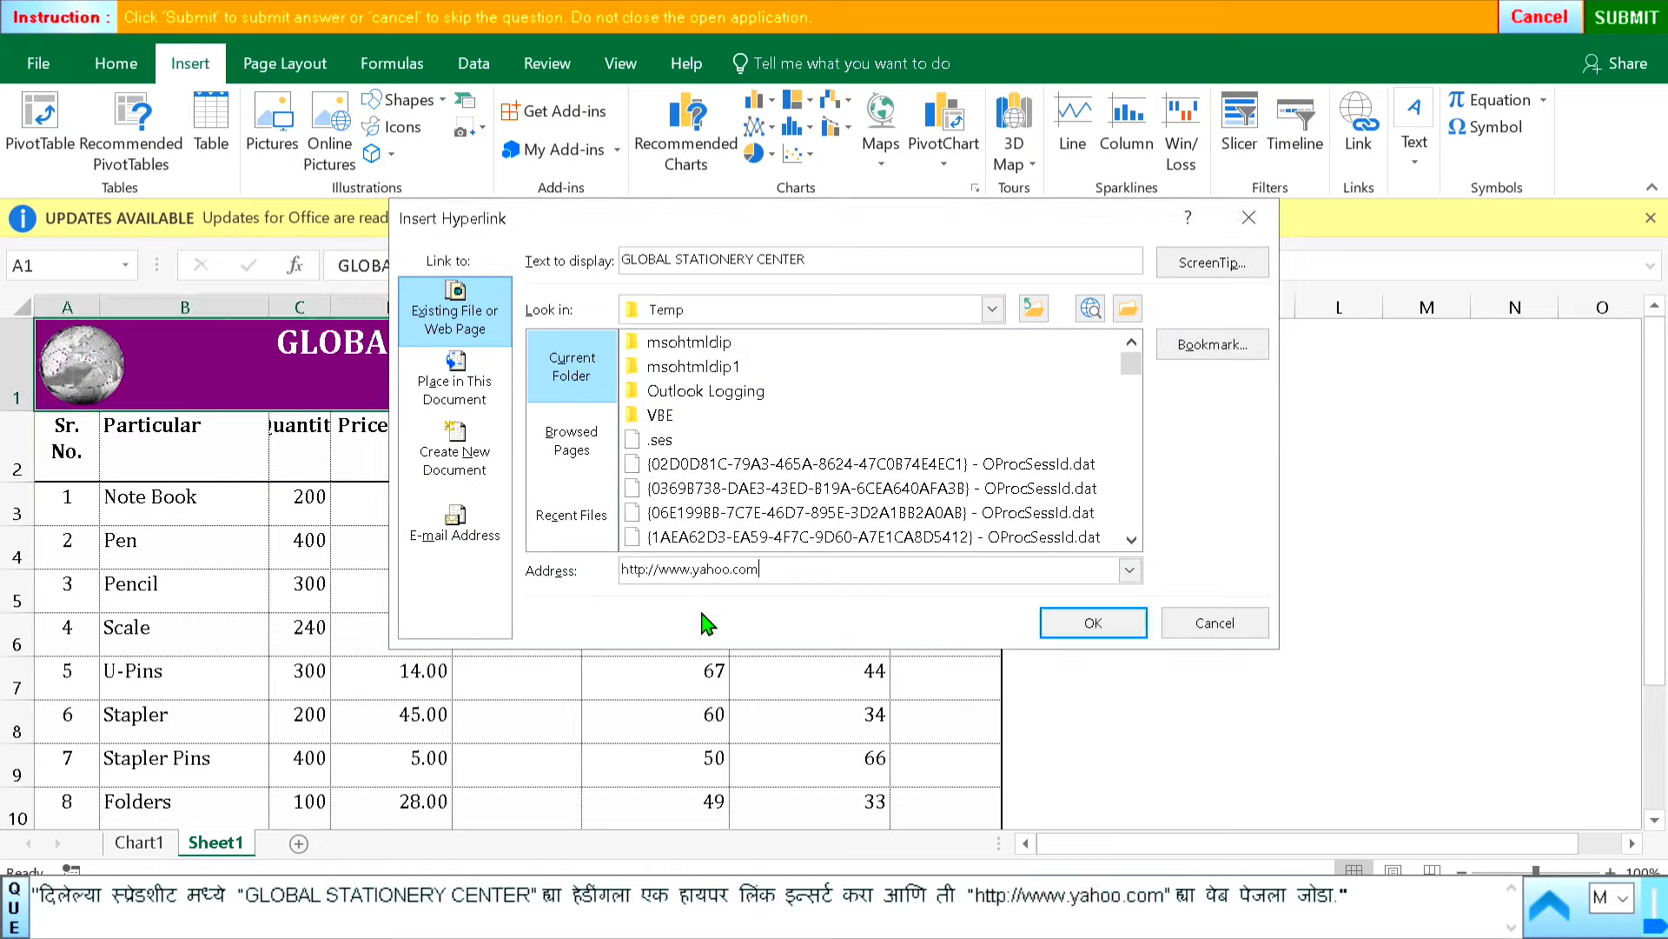
{"action": "left_click", "coordinate": [1119, 625]}
{"action": "left_click", "coordinate": [1230, 589]}
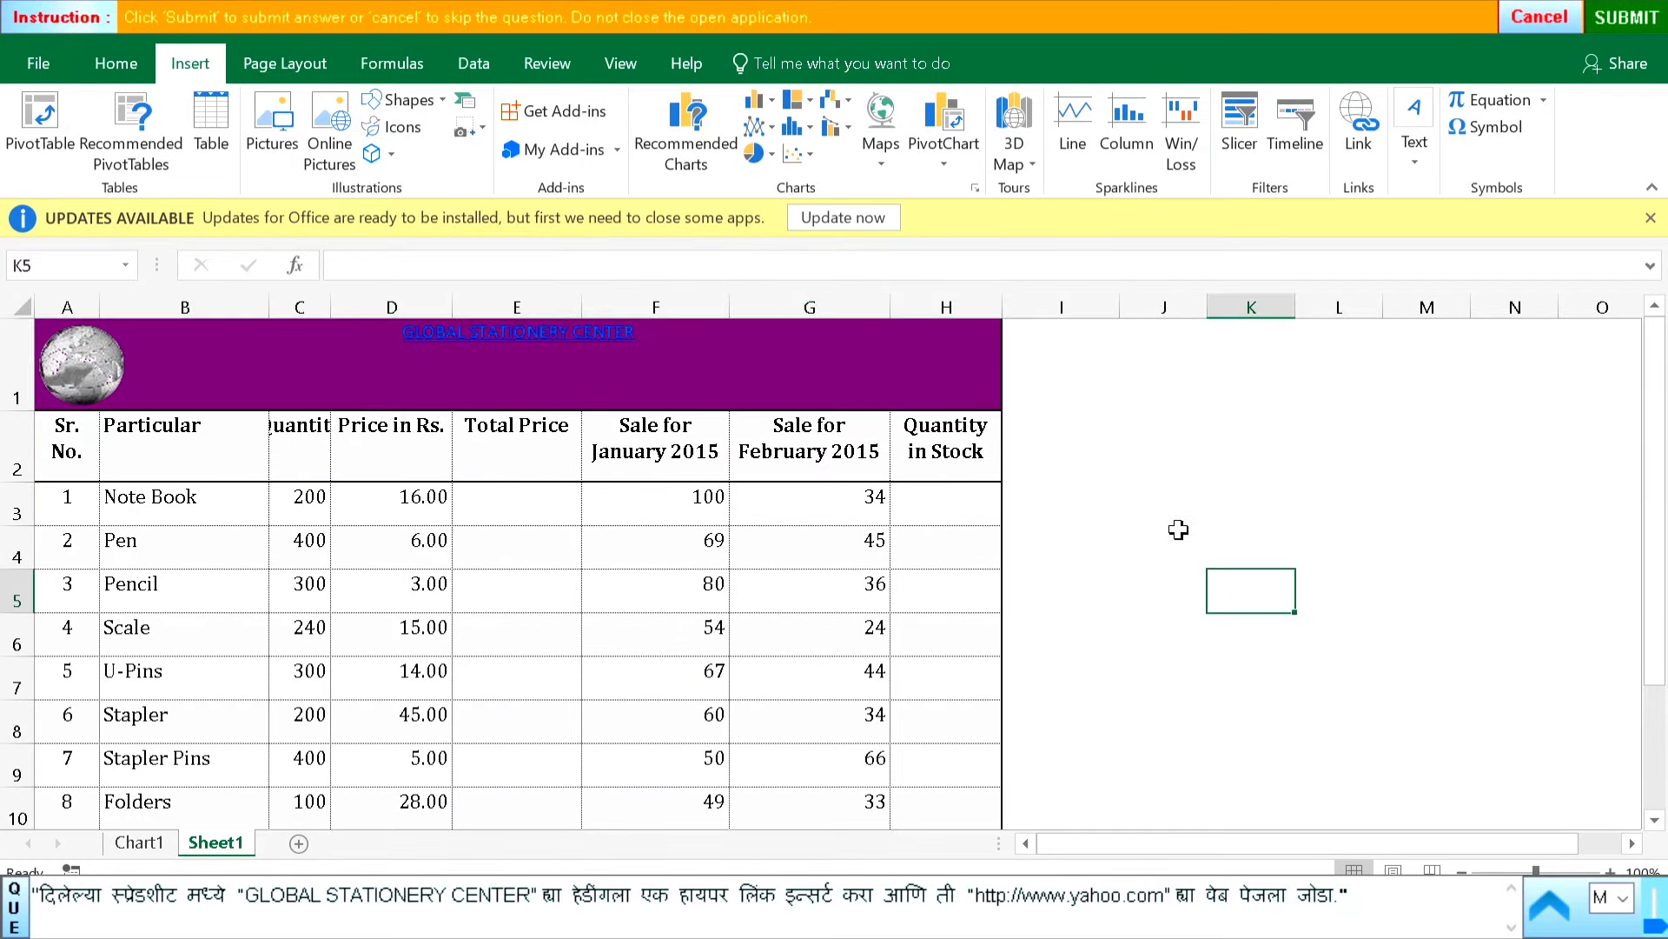
{"action": "left_click", "coordinate": [1626, 17]}
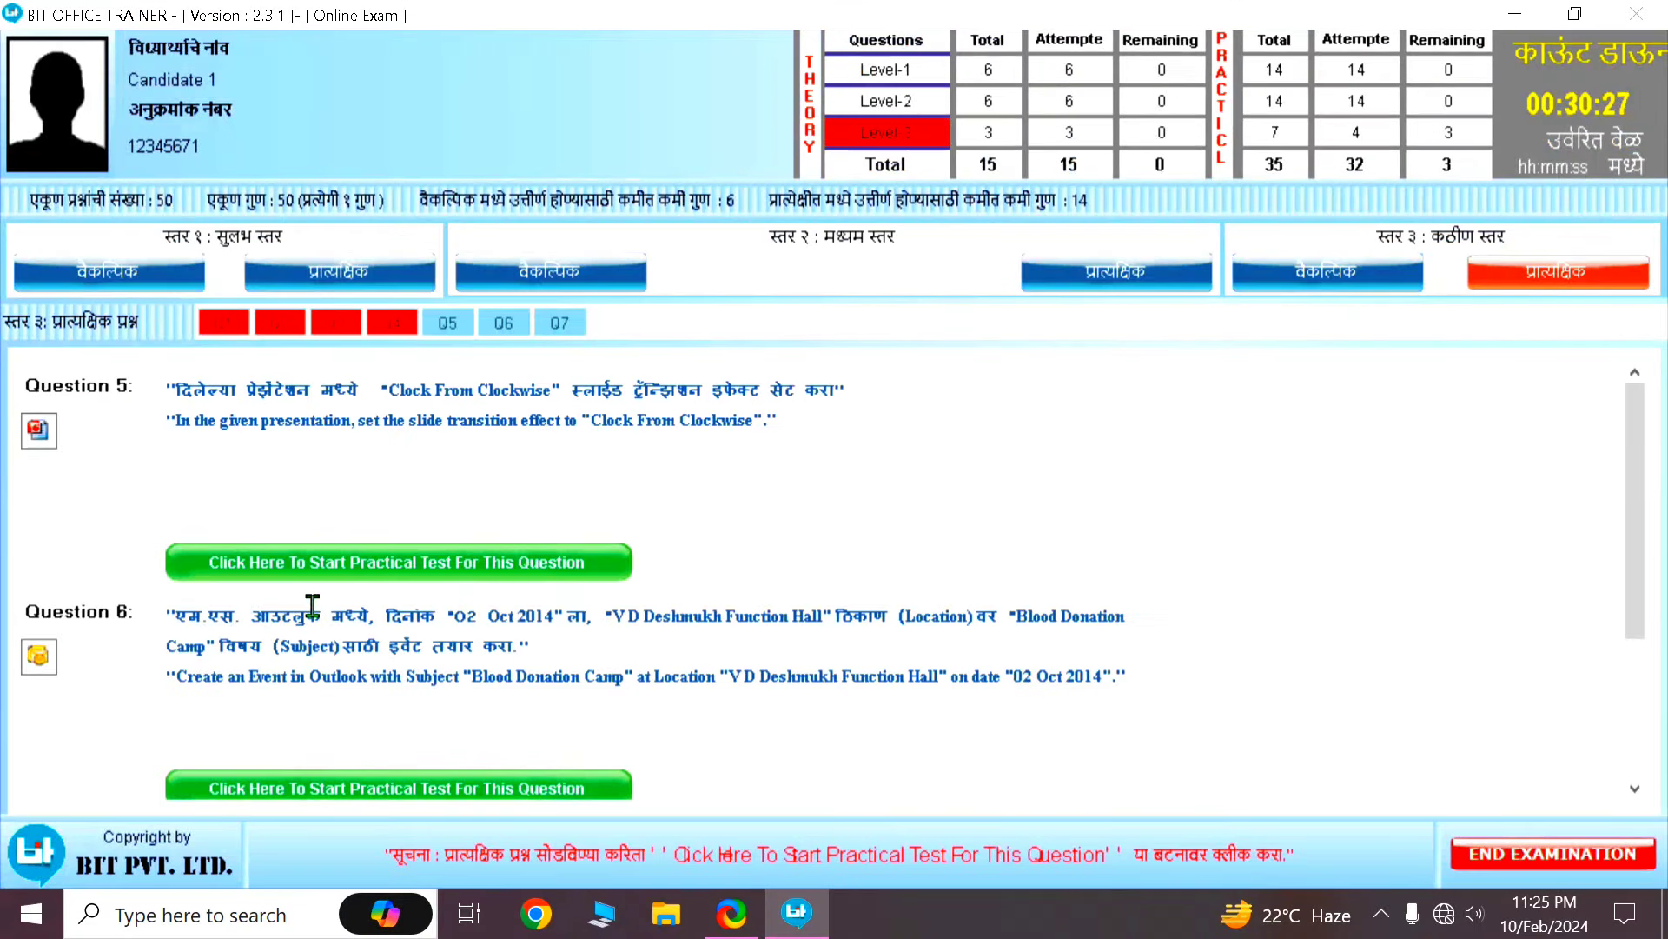
Step: Start the Question 5 test, apply the Clock slide transition with the Clockwise effect option, and submit the answer
{"action": "left_click", "coordinate": [382, 574]}
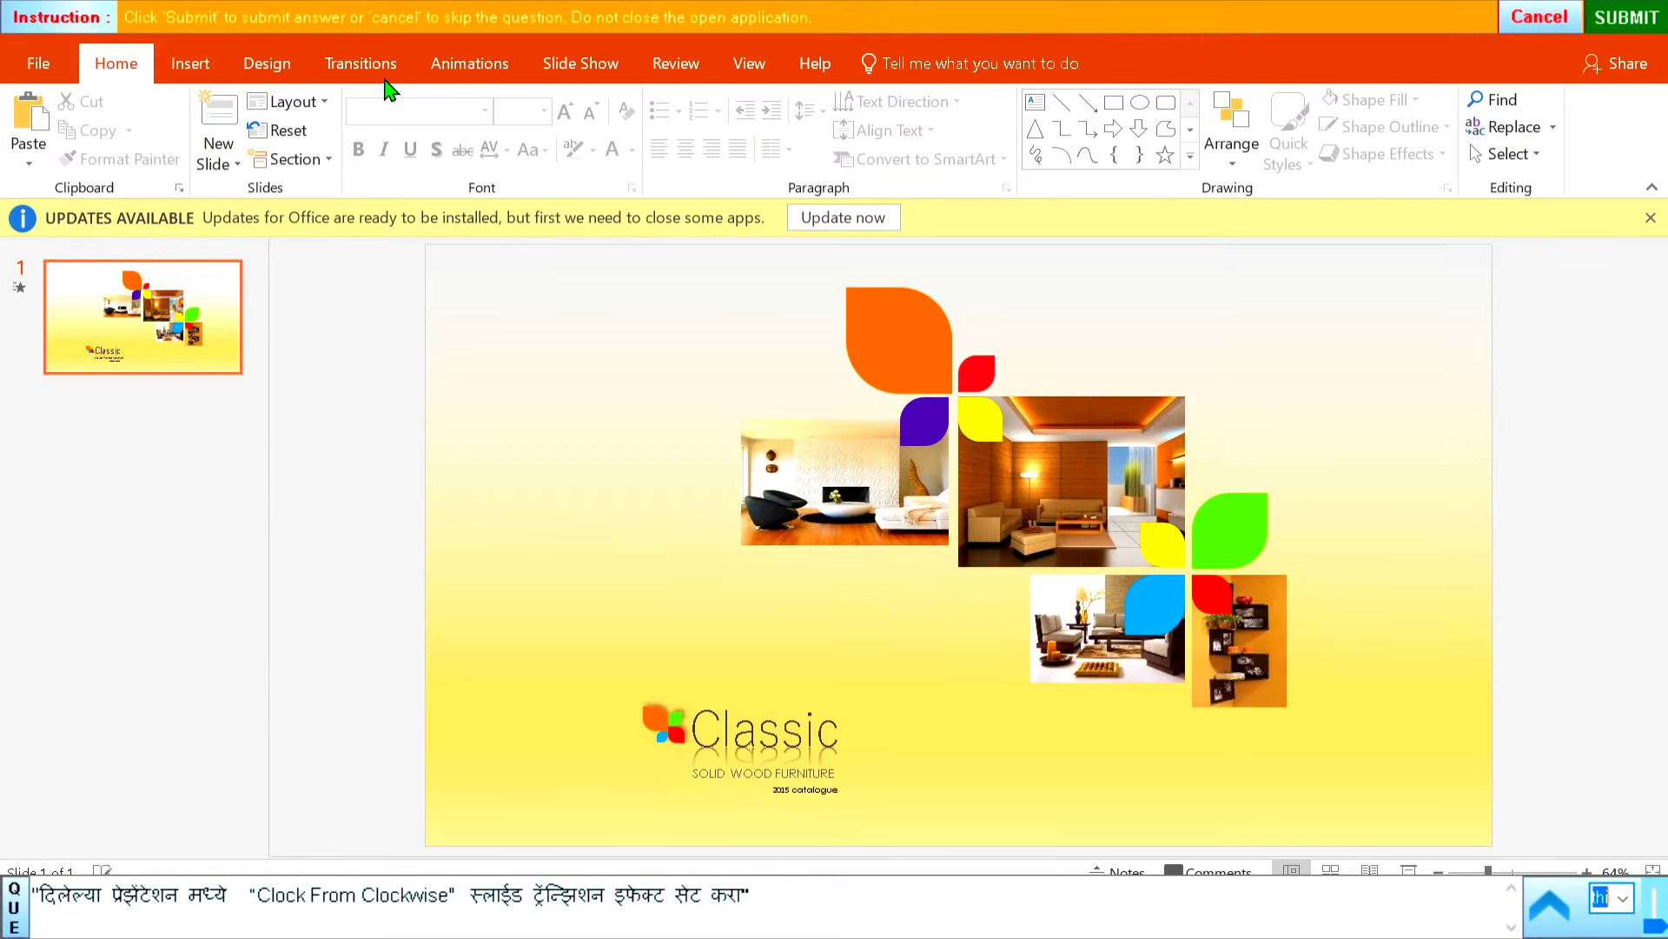
{"action": "left_click", "coordinate": [360, 69]}
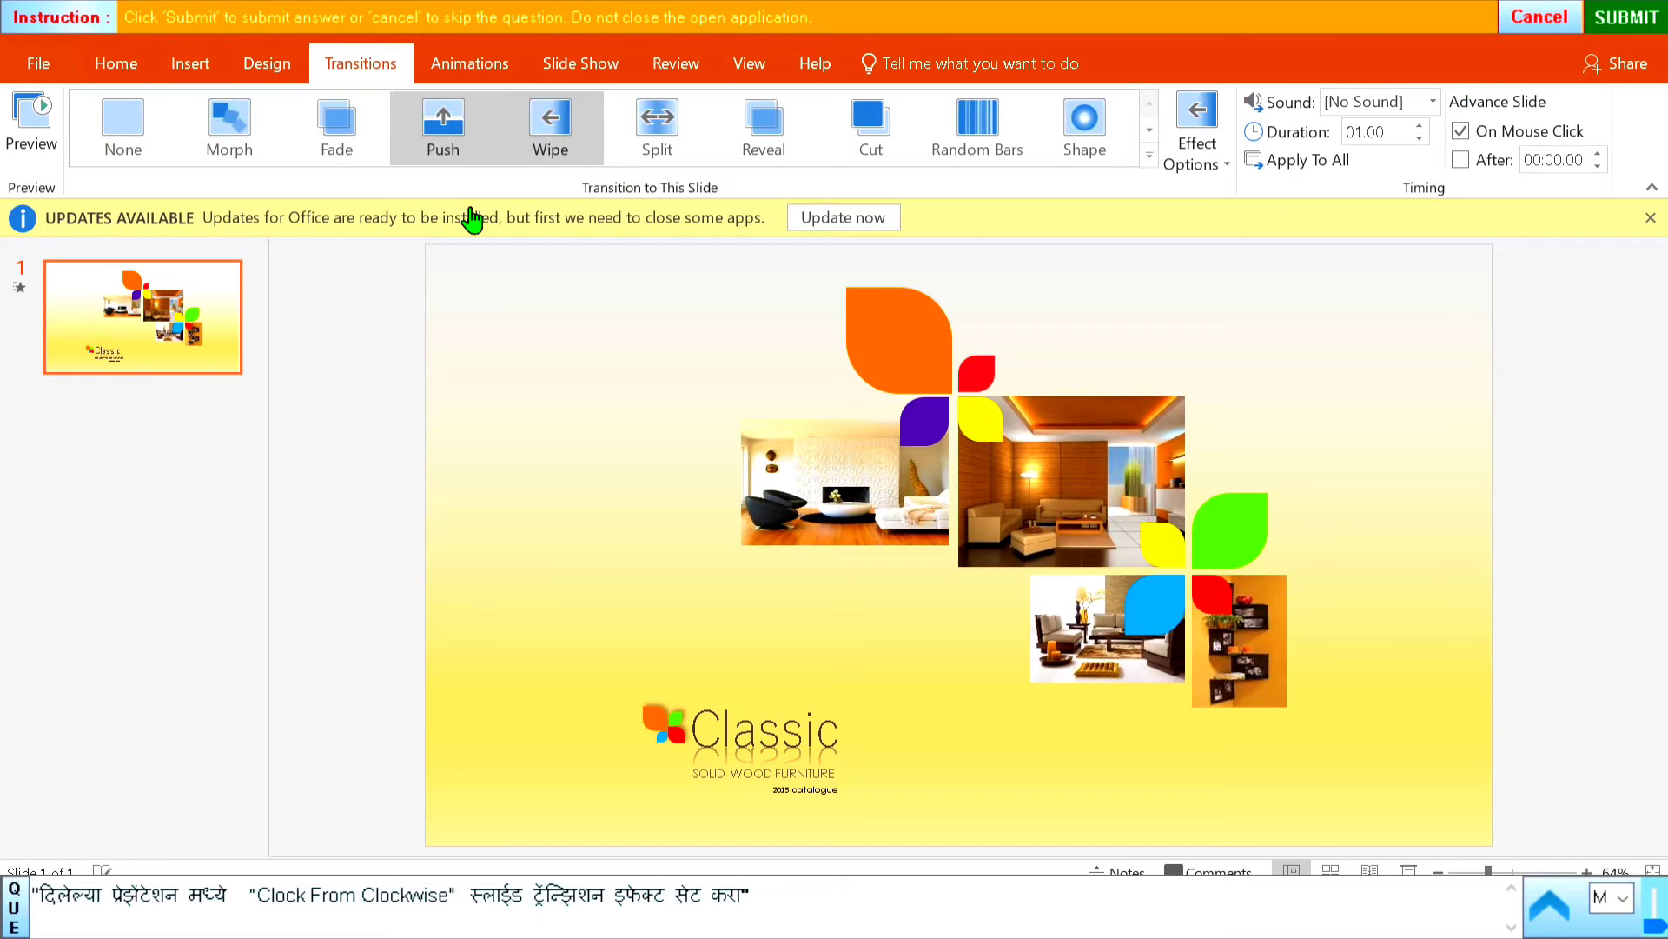
{"action": "left_click", "coordinate": [1151, 158]}
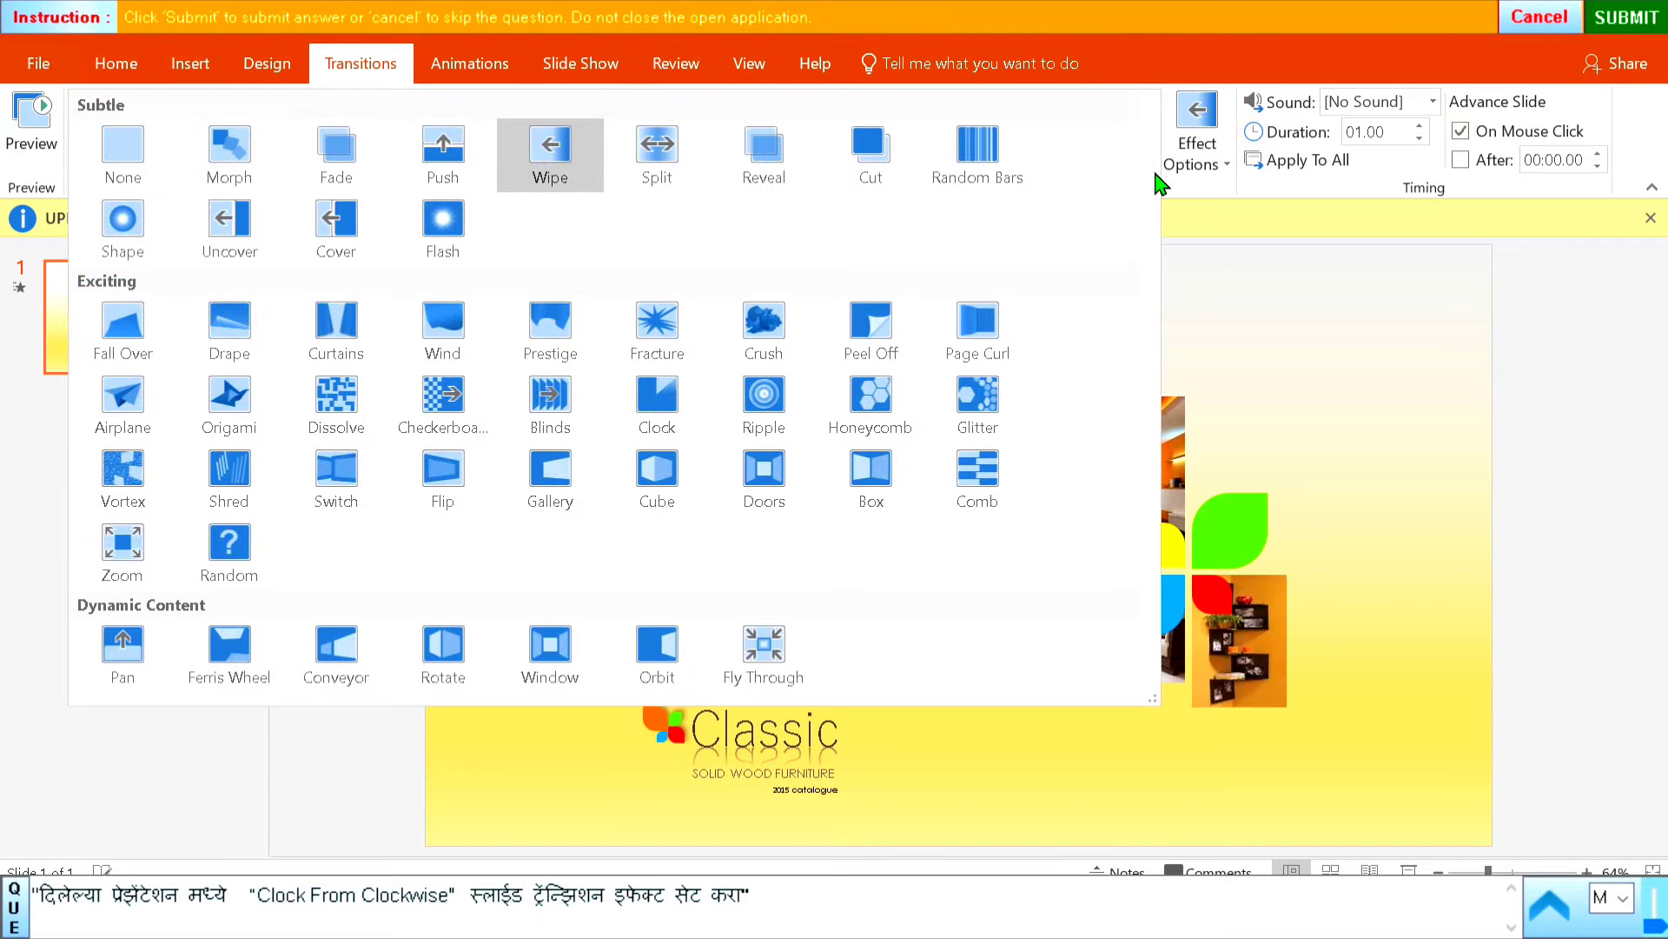
{"action": "left_click", "coordinate": [668, 407]}
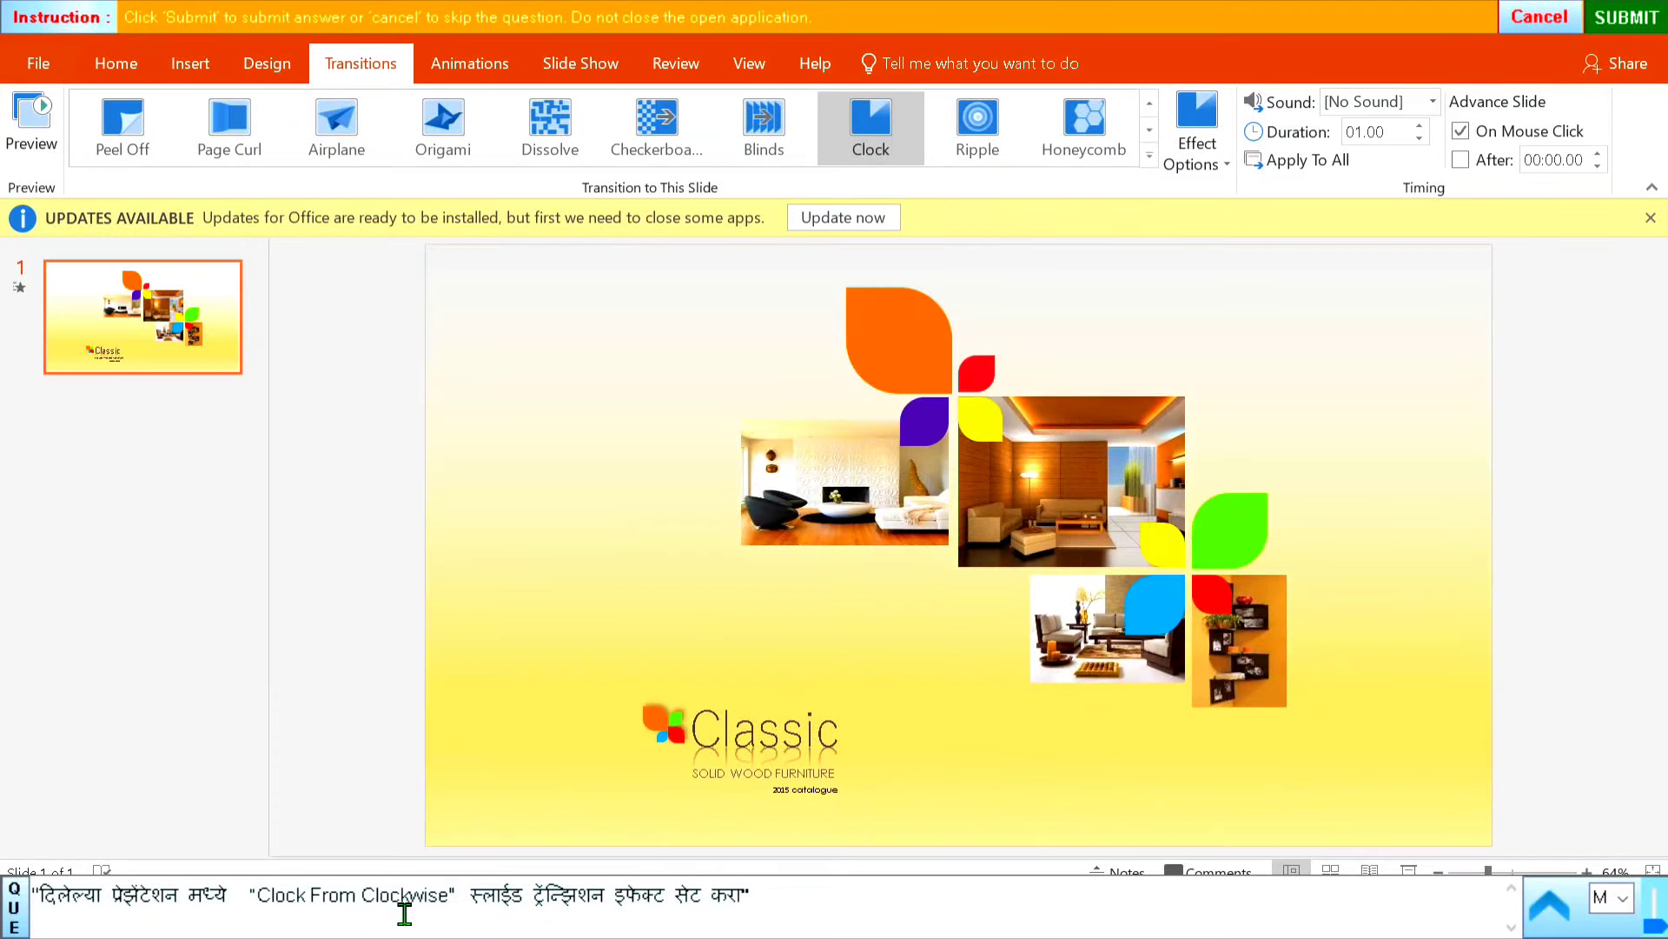
{"action": "left_click", "coordinate": [1193, 146]}
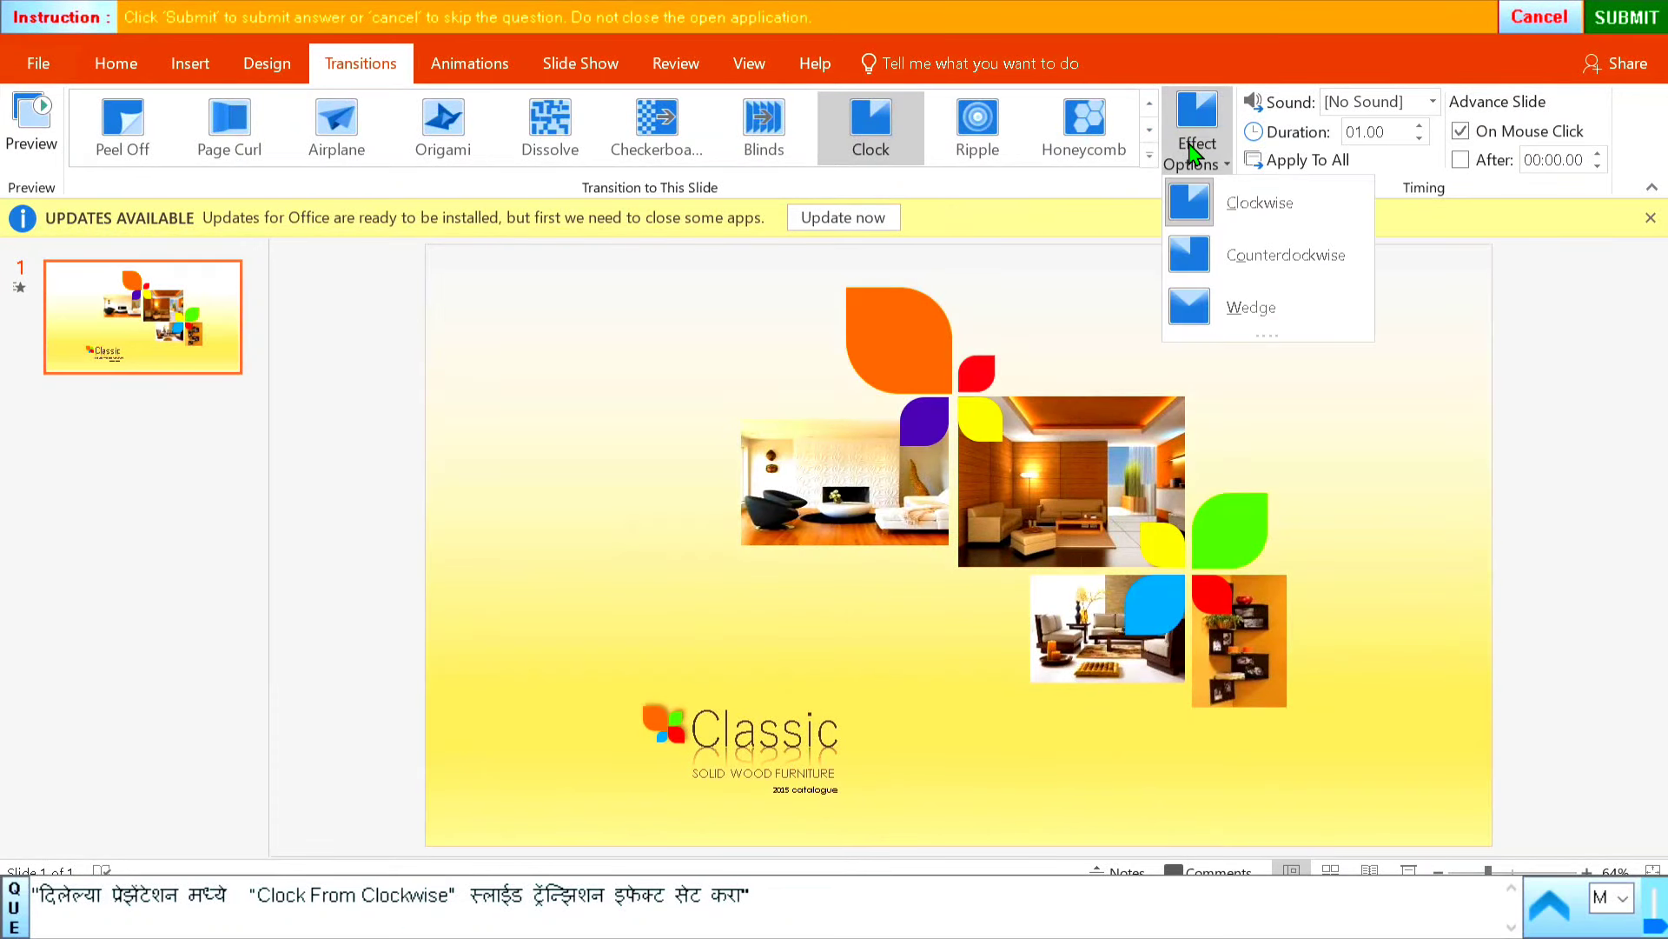
{"action": "left_click", "coordinate": [1292, 213]}
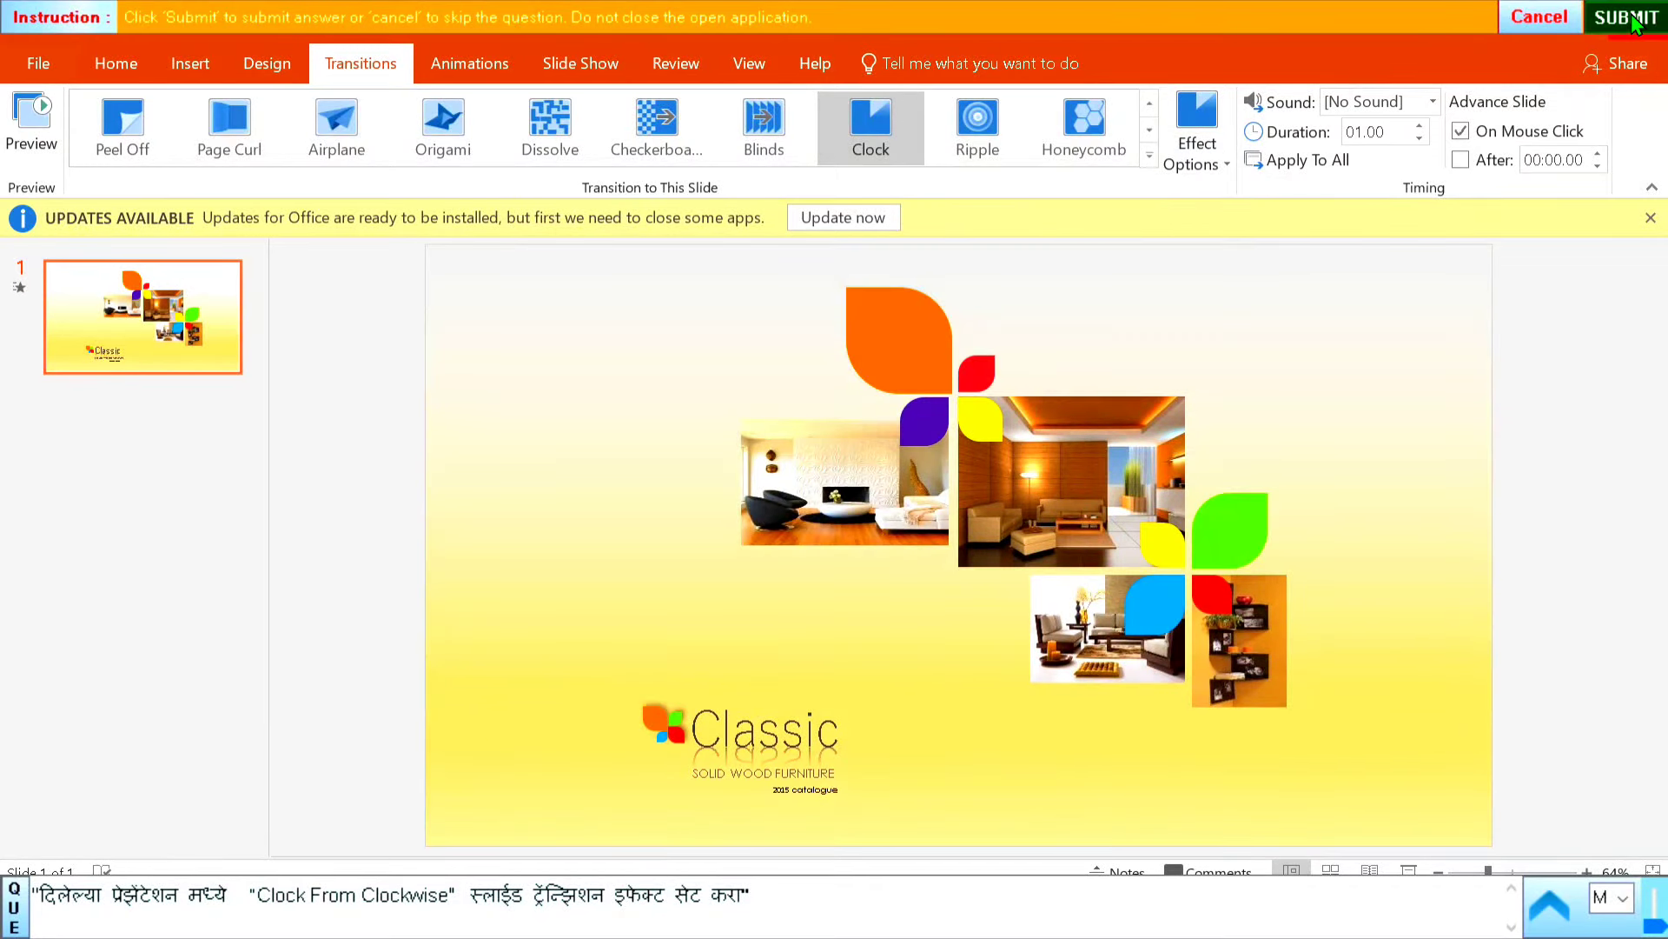
{"action": "left_click", "coordinate": [1632, 22]}
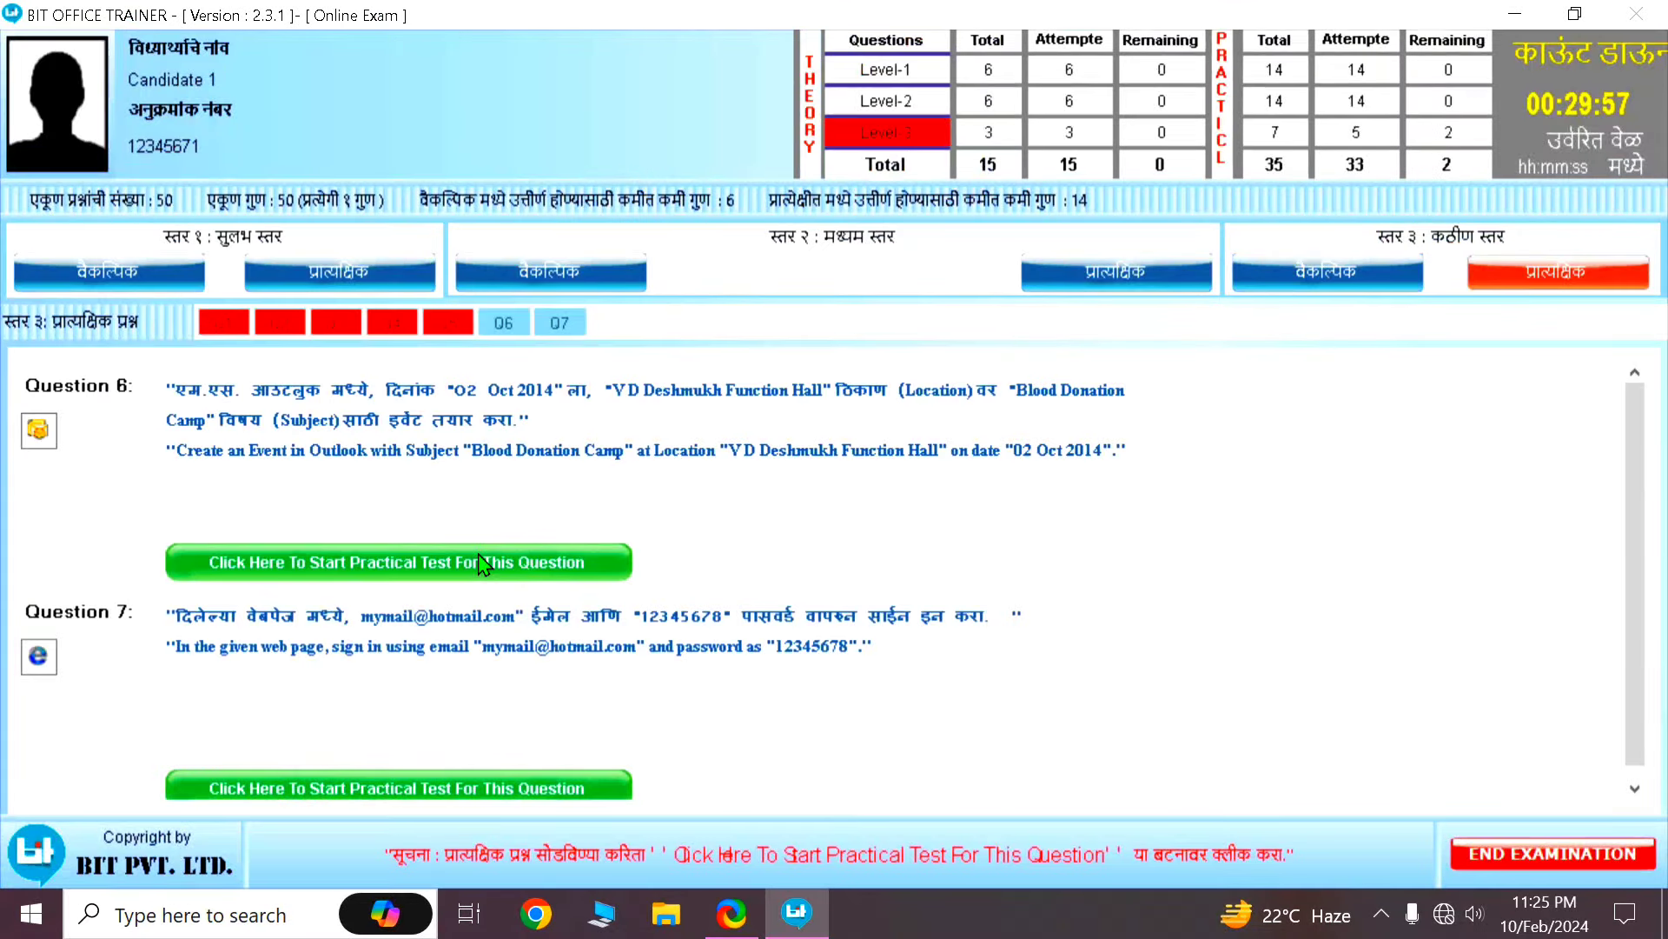
Step: Start the Question 6 test and create a new Outlook appointment marked as an all day event
{"action": "left_click", "coordinate": [482, 565]}
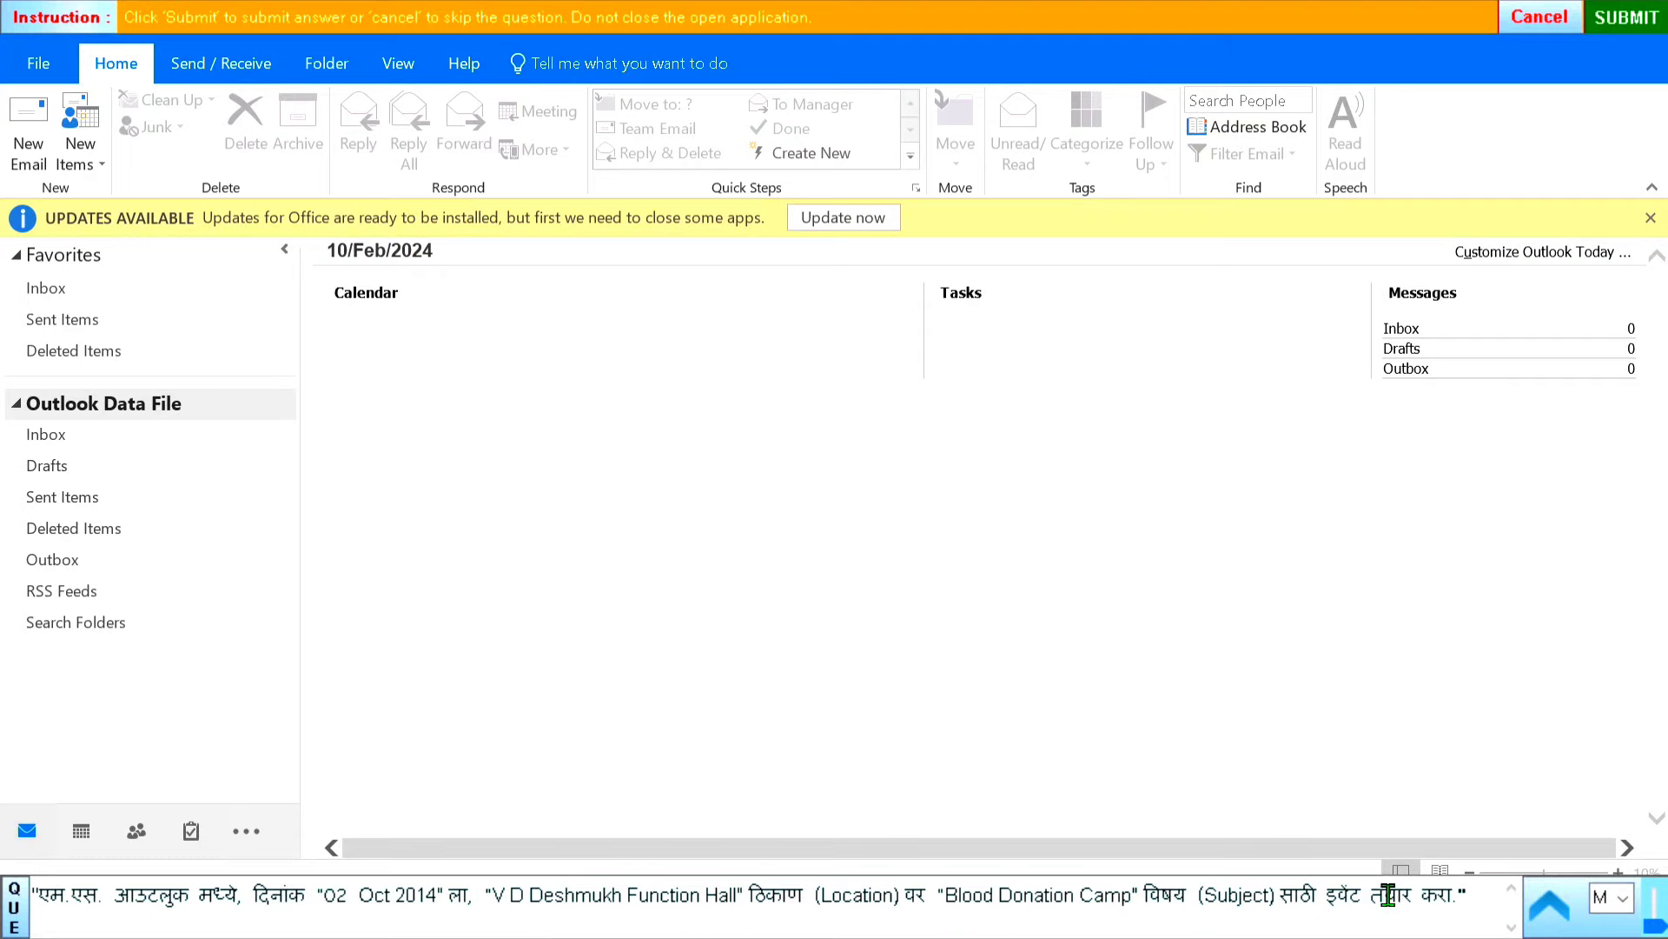
{"action": "left_click", "coordinate": [93, 165]}
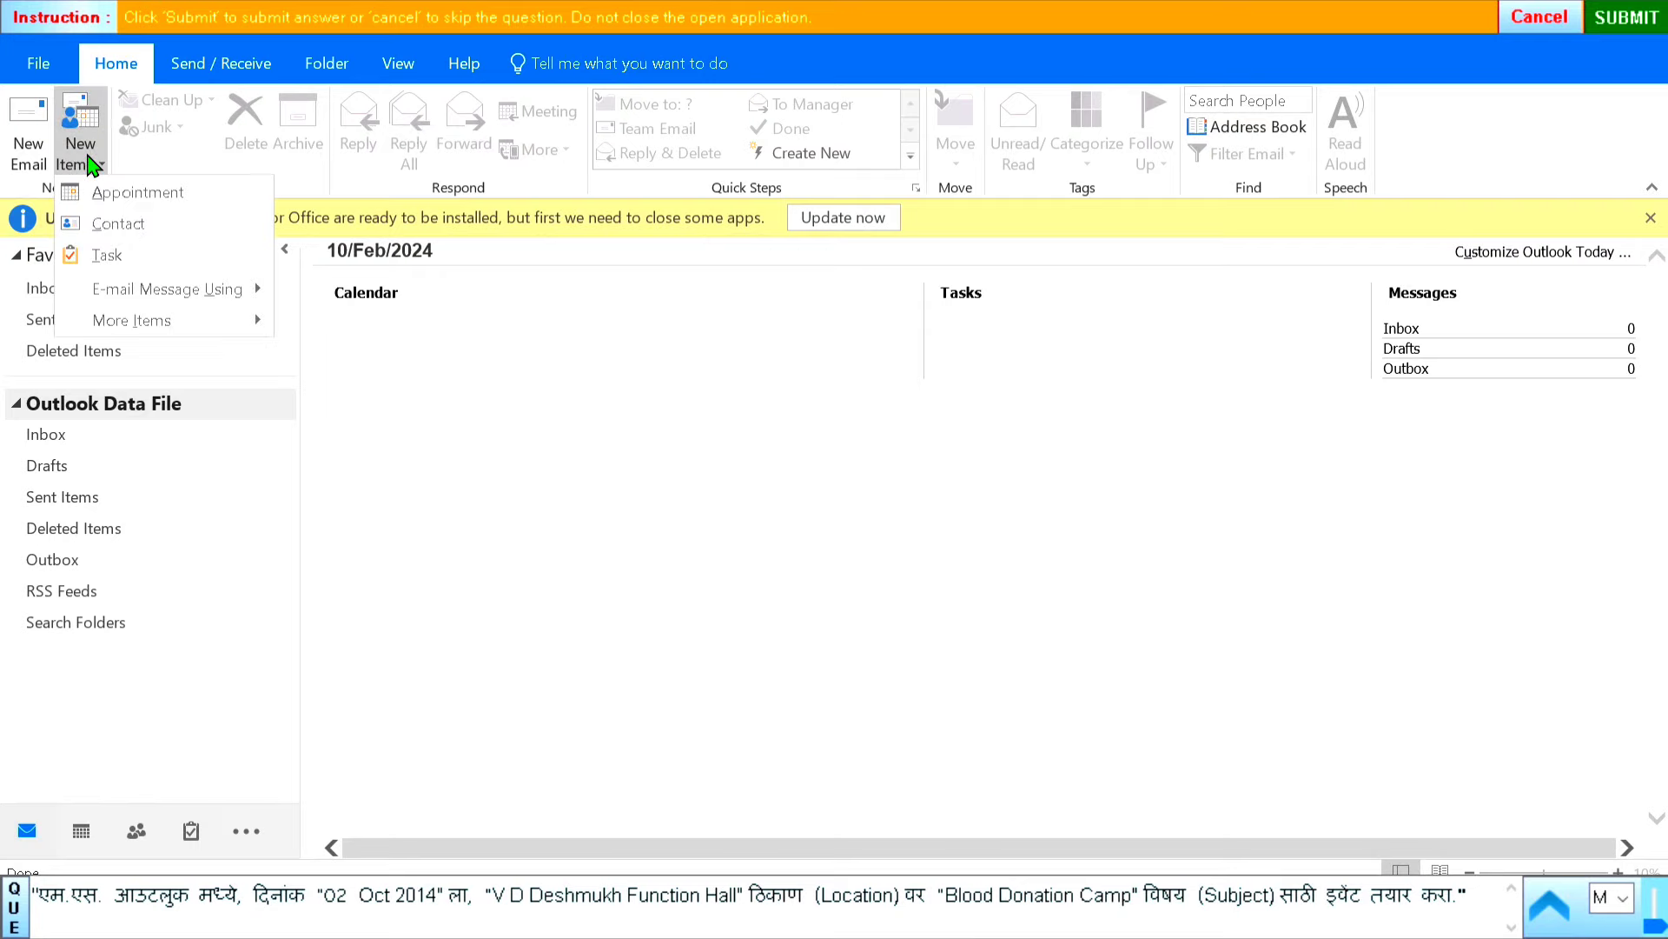
{"action": "left_click", "coordinate": [160, 200]}
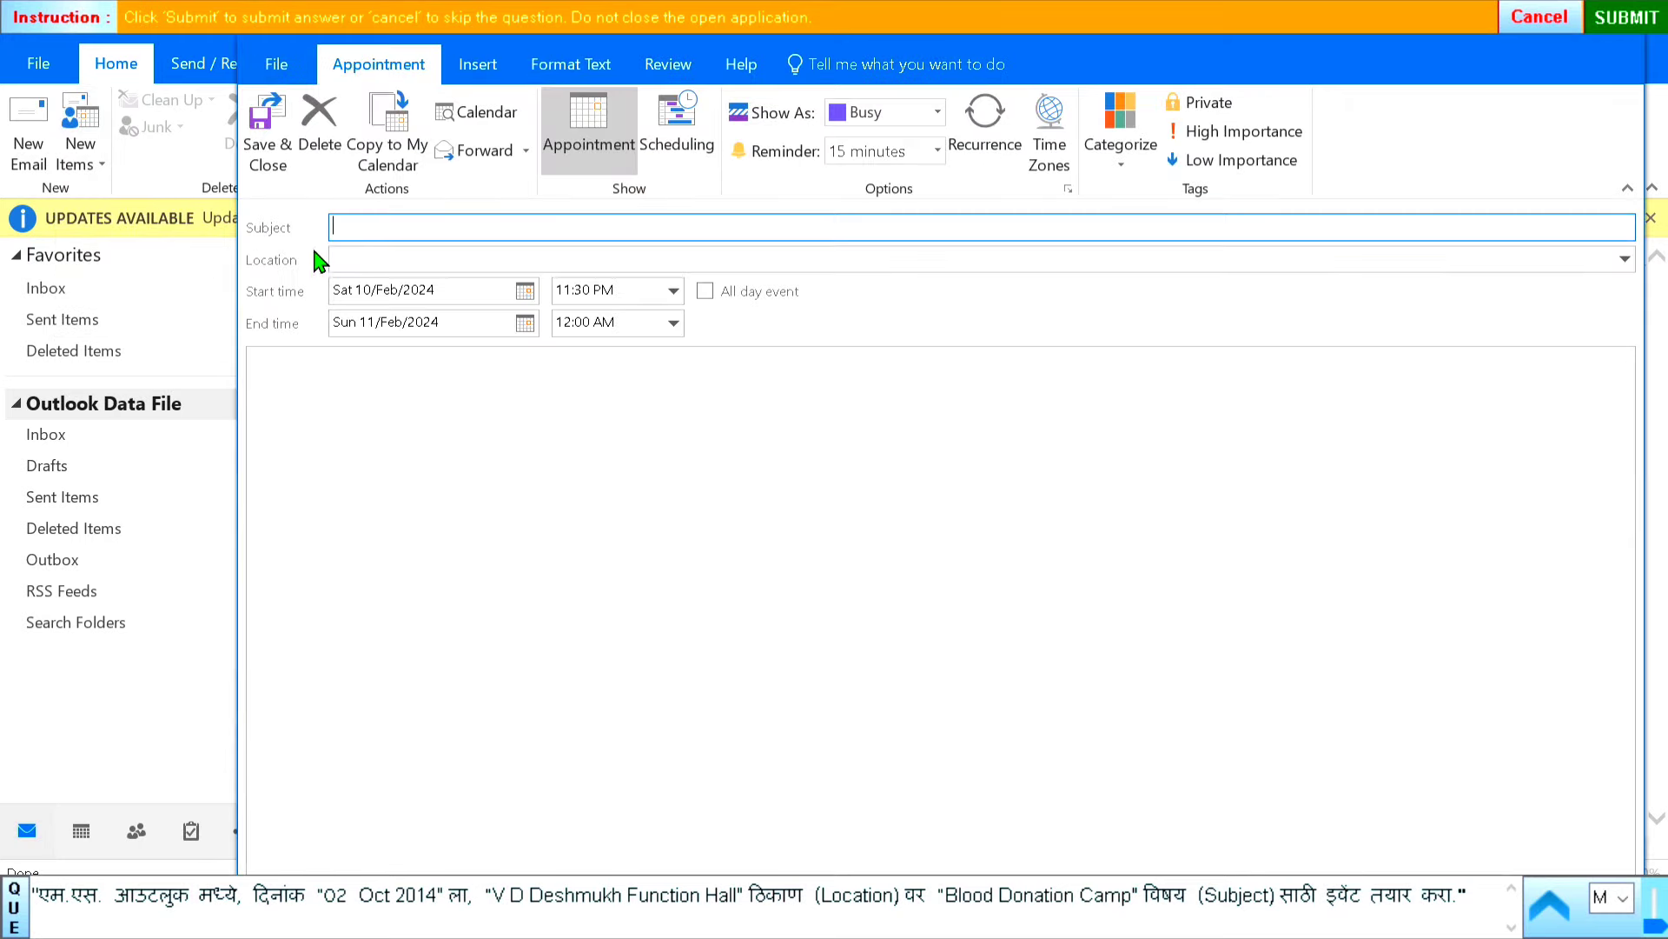
{"action": "left_click", "coordinate": [706, 294]}
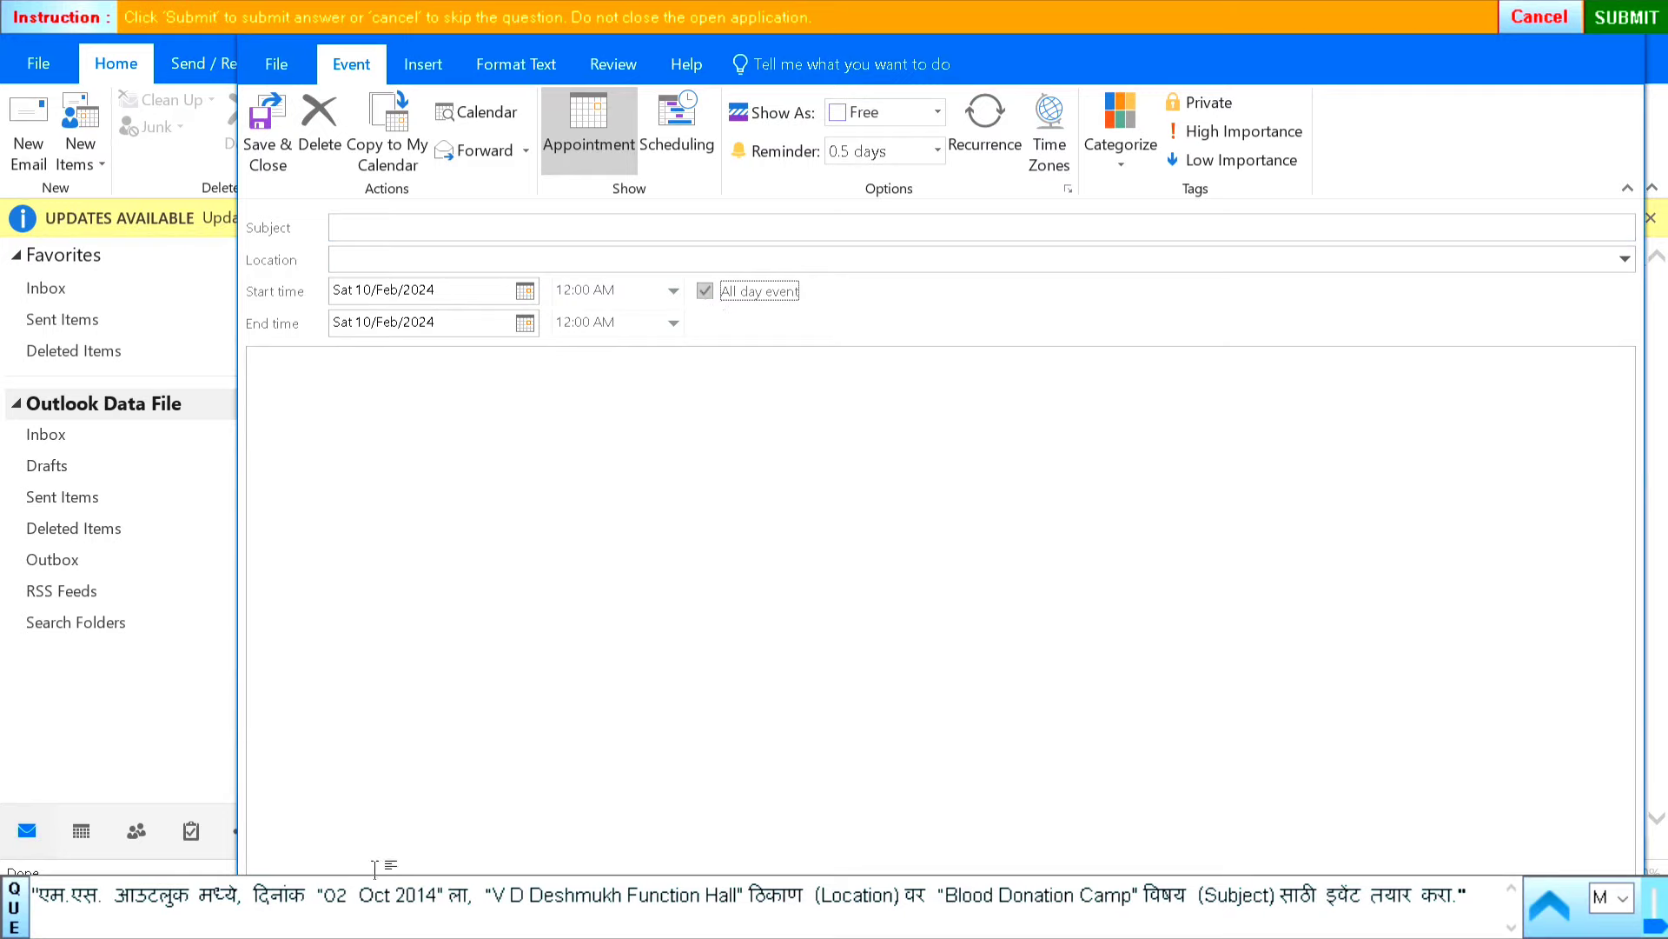
Step: Select the date "02 Oct 2014" in the question text and open the event's start date for editing
{"action": "left_click_drag", "start_coordinate": [338, 898], "coordinate": [411, 906]}
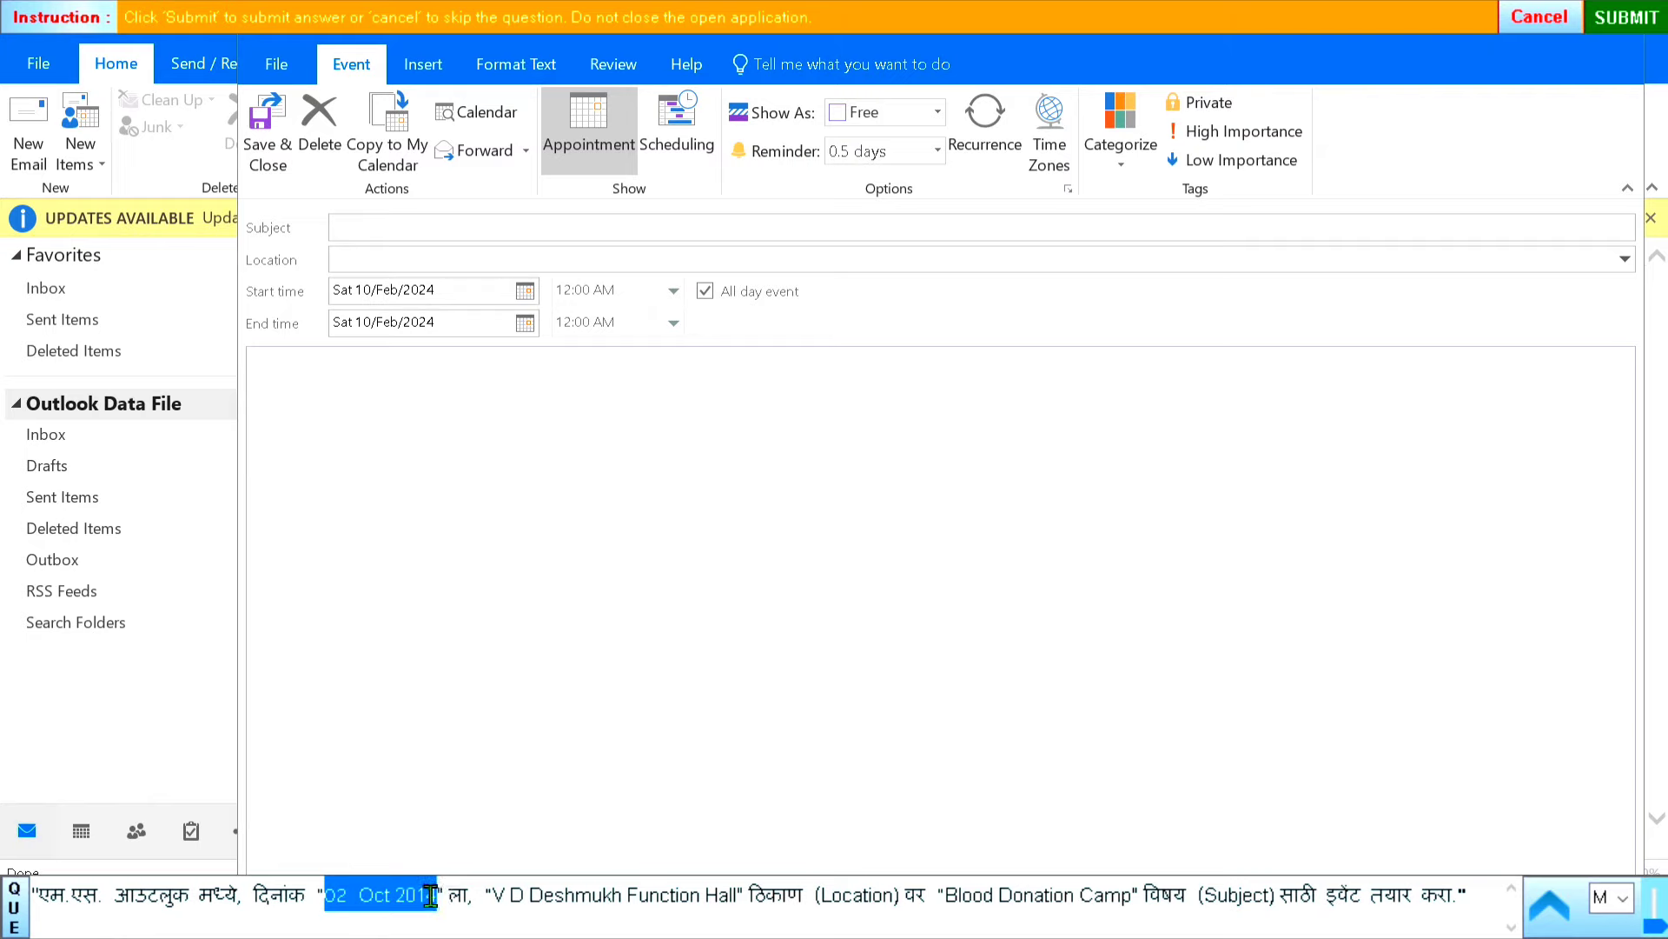
{"action": "left_click", "coordinate": [455, 289]}
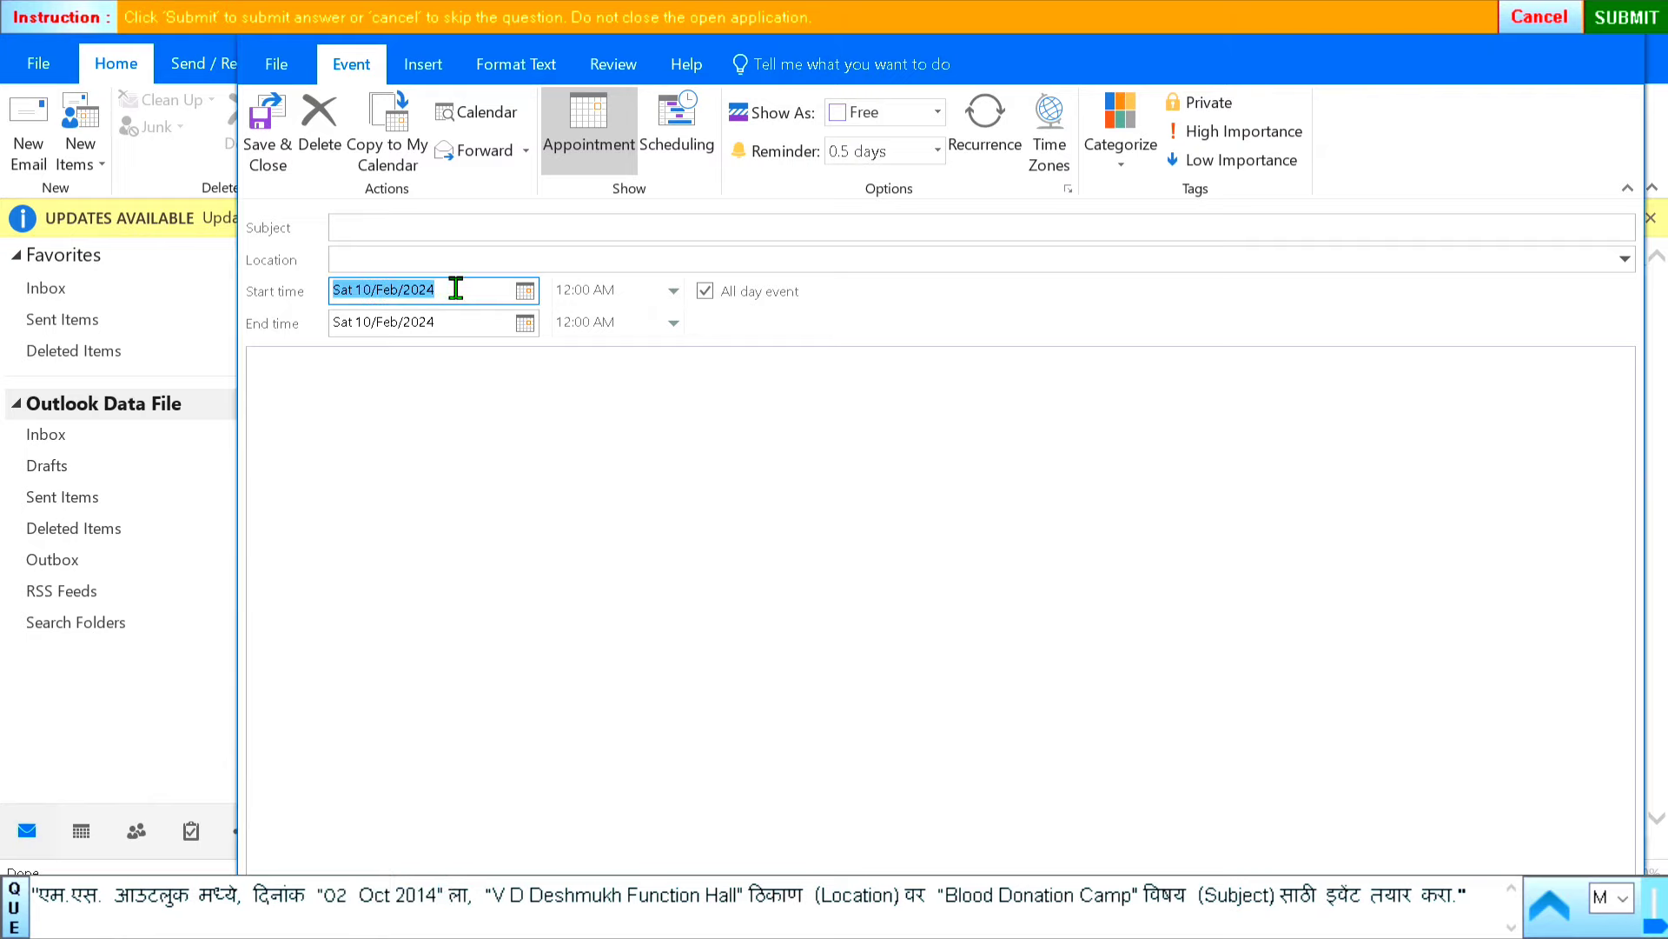